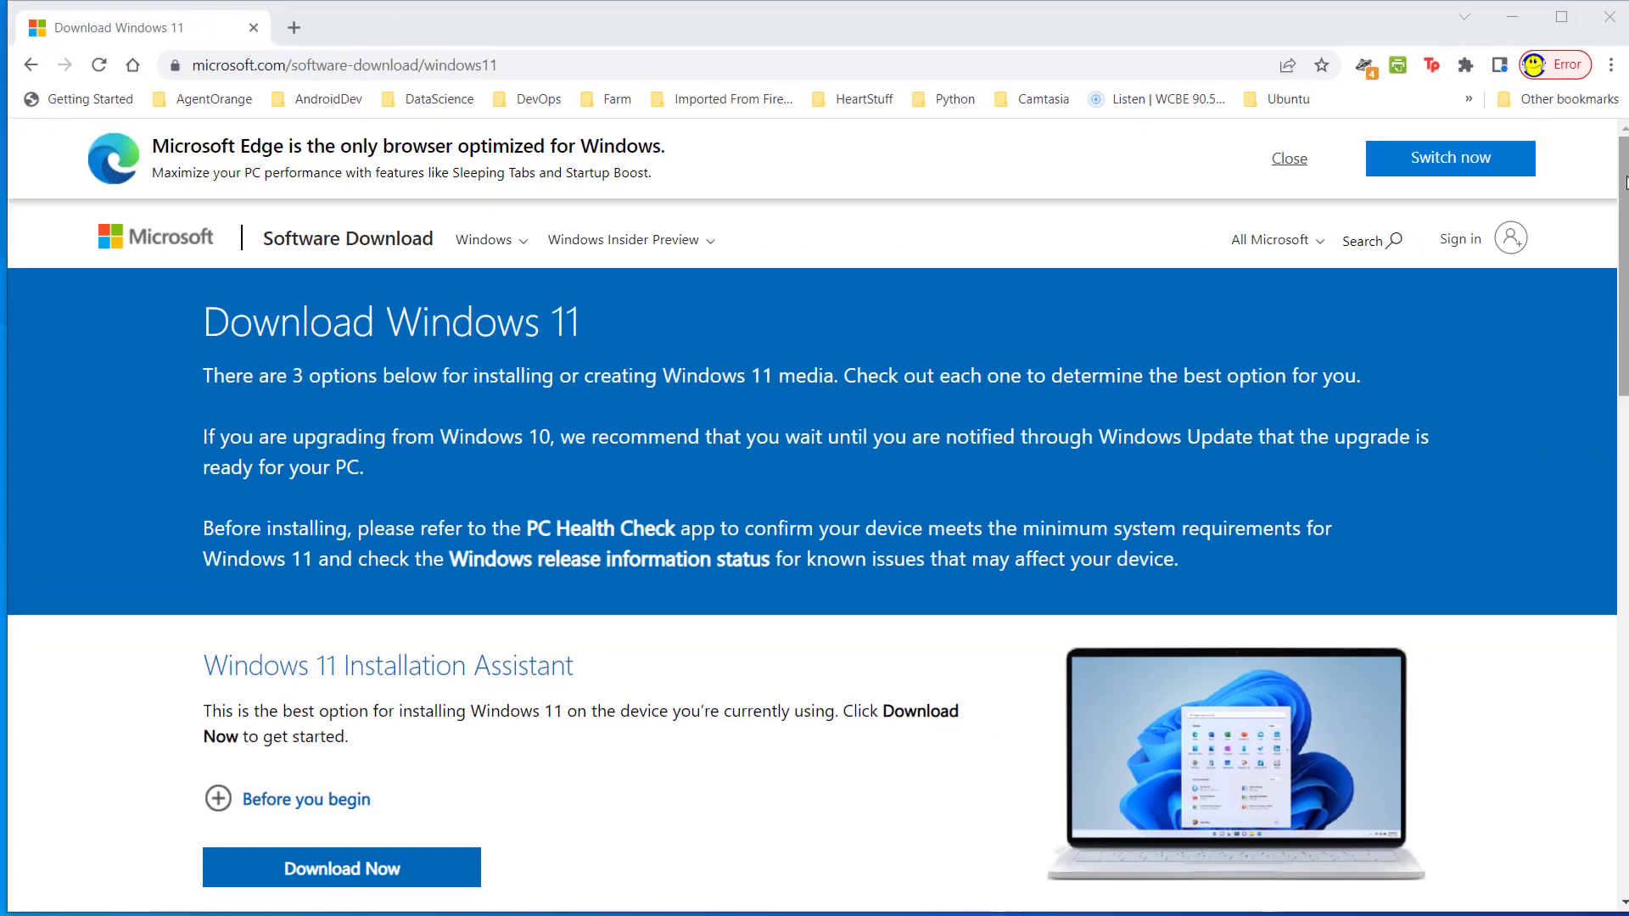
Step: Request the Windows 11 (multi-edition ISO) download in the Disk Image (ISO) section of the page
{"action": "scroll", "coordinate": [1628, 244], "scroll_direction": "down", "scroll_amount": 2}
{"action": "scroll", "coordinate": [1627, 227], "scroll_direction": "down", "scroll_amount": 2}
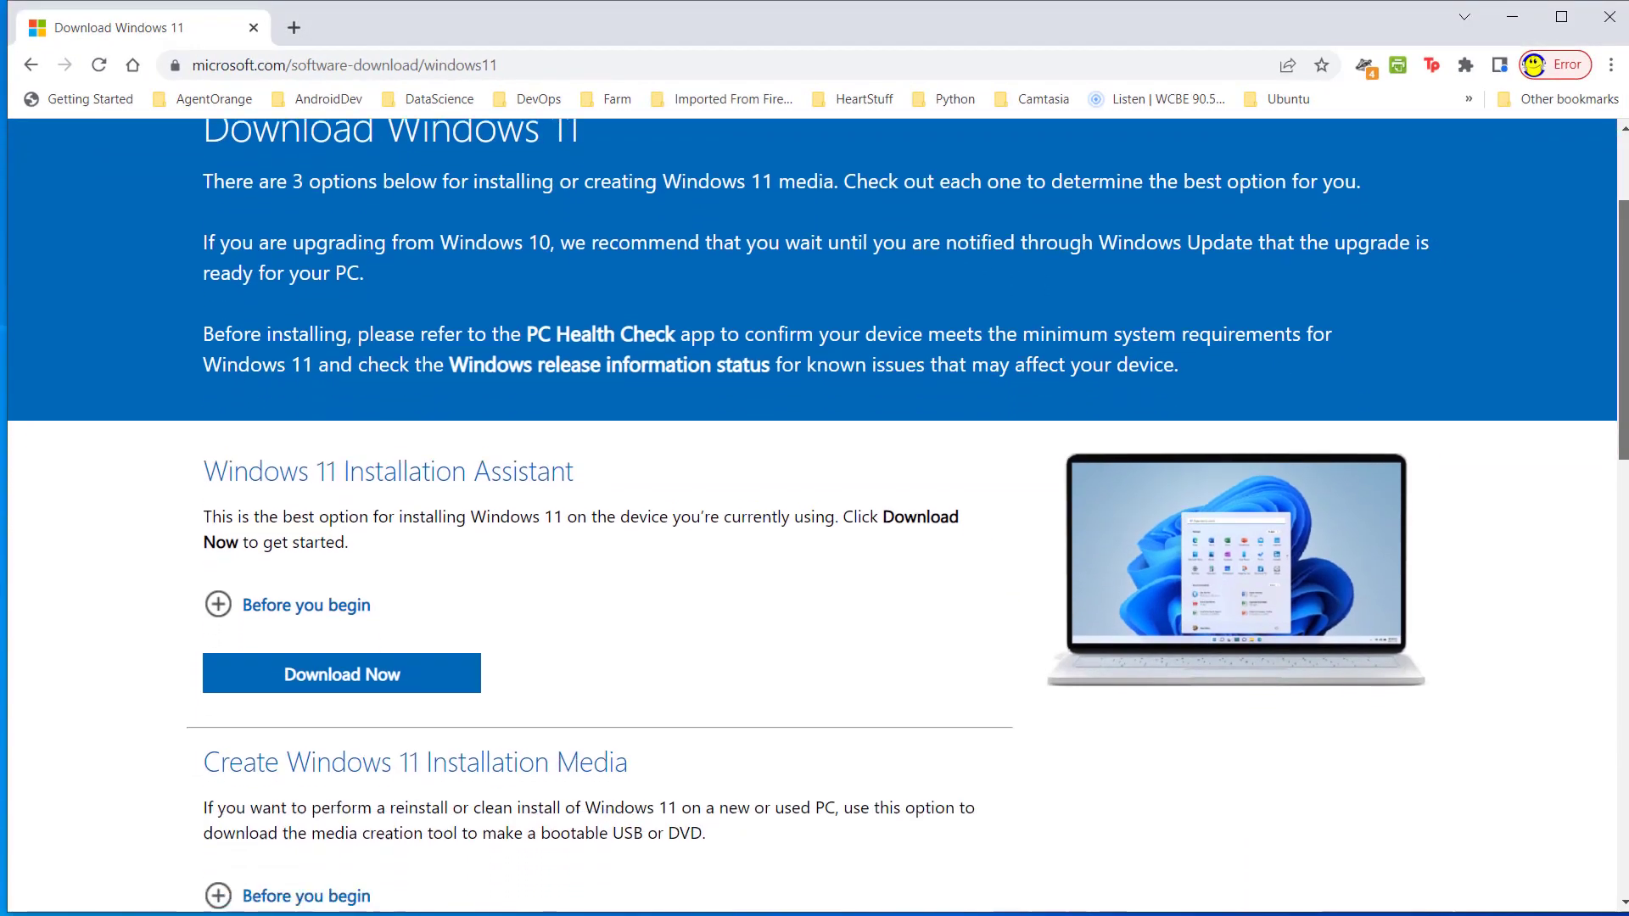
{"action": "scroll", "coordinate": [815, 510], "scroll_direction": "down", "scroll_amount": 5}
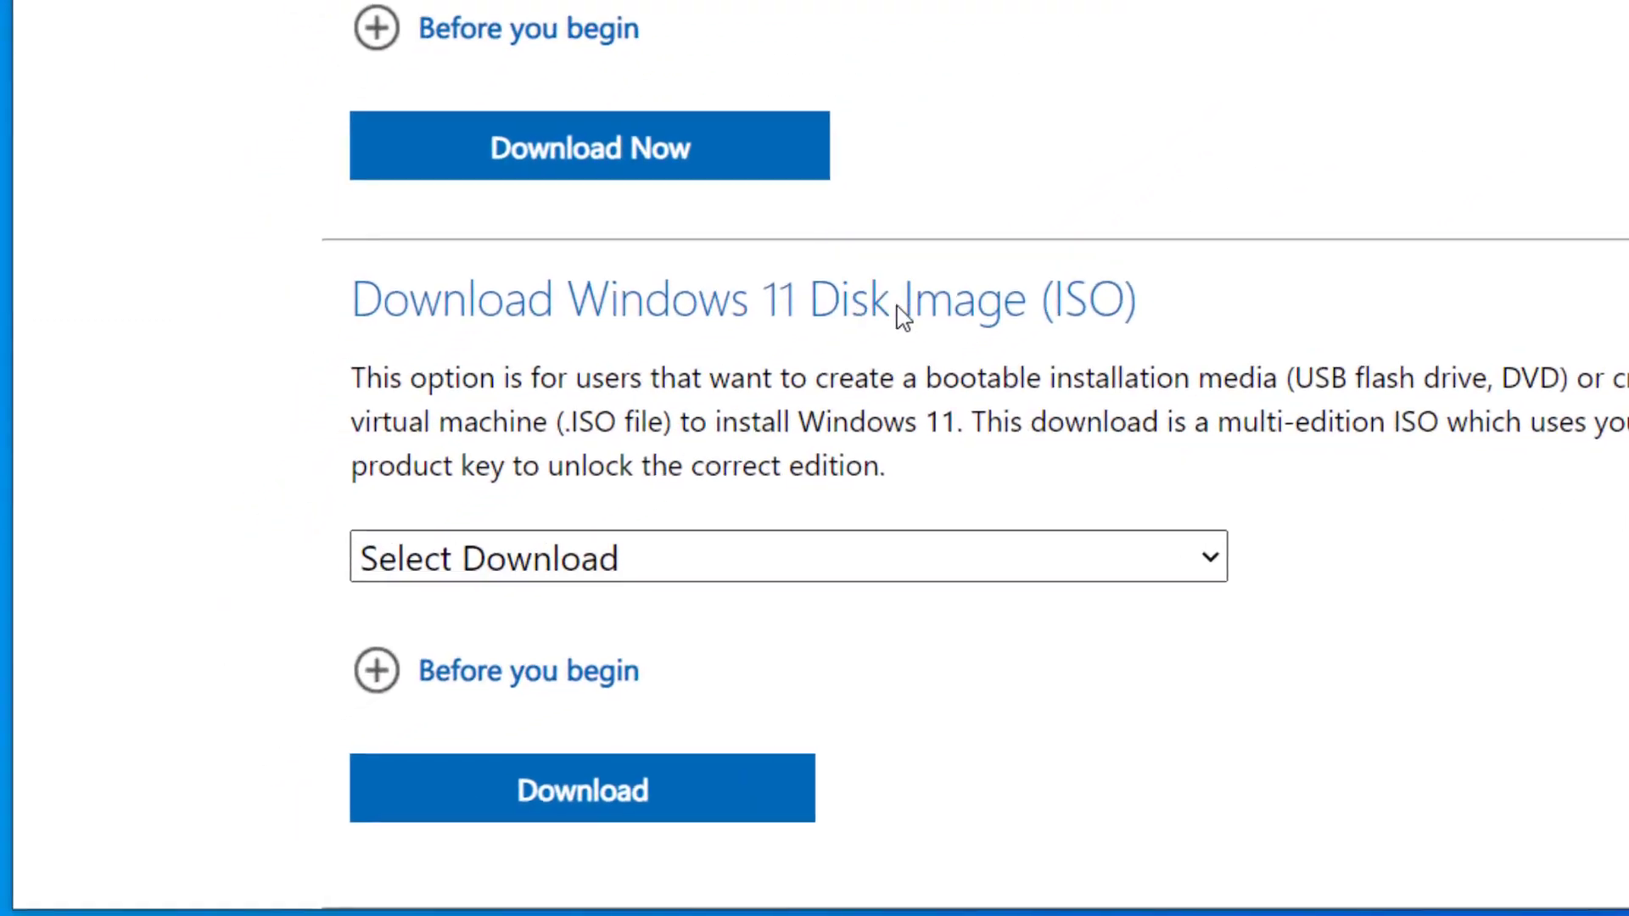
{"action": "left_click", "coordinate": [1214, 560]}
{"action": "left_click", "coordinate": [468, 655]}
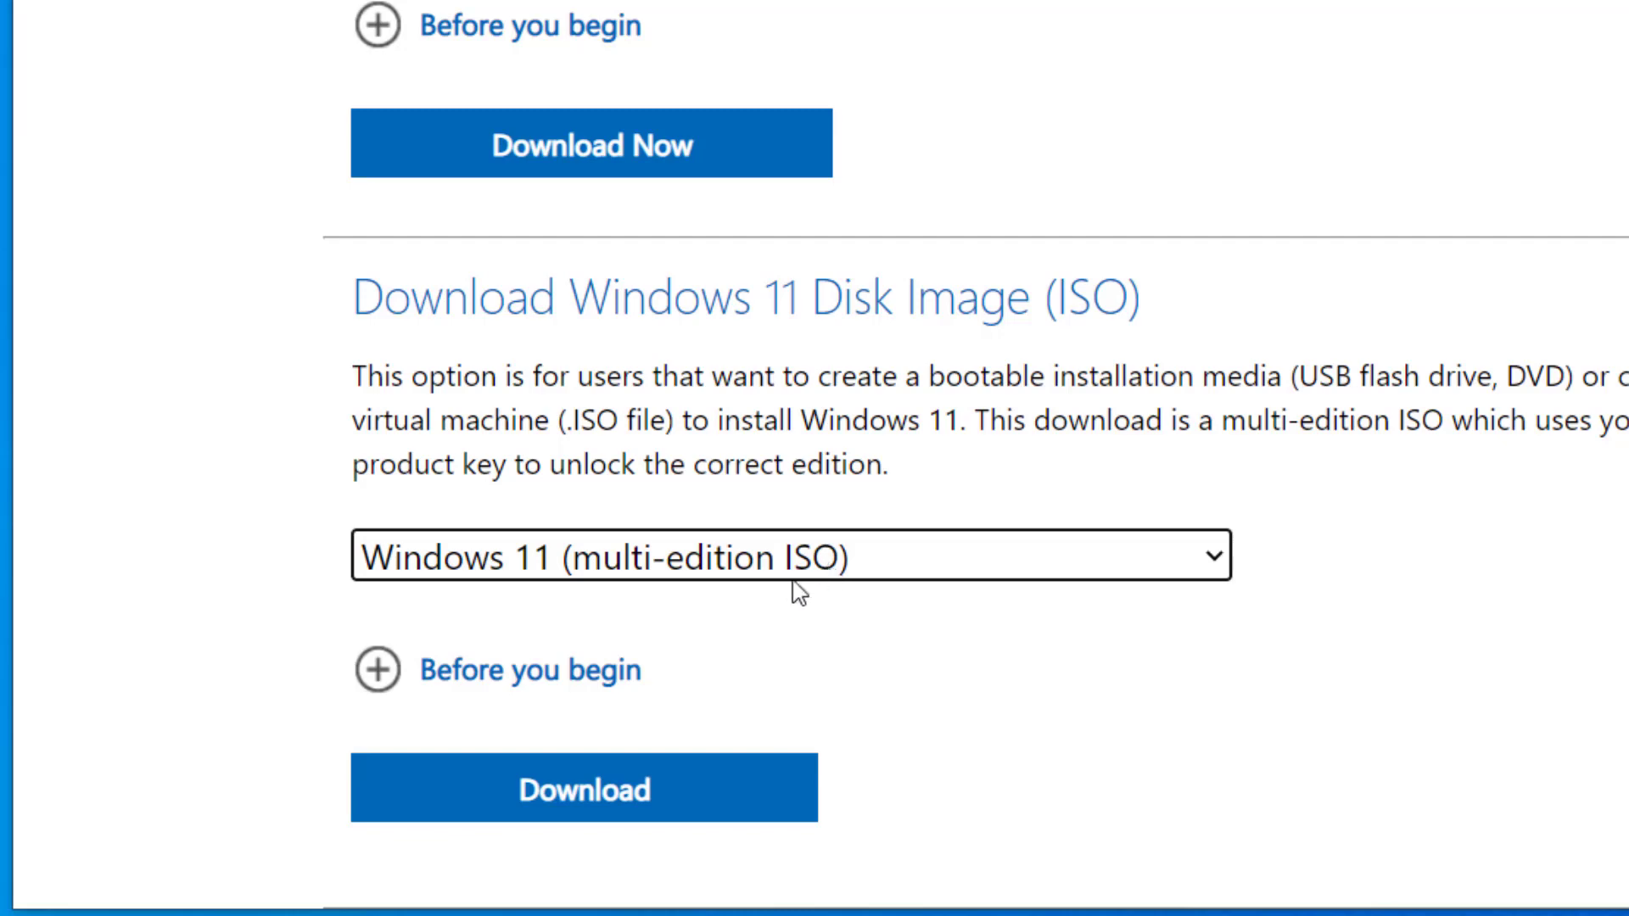
{"action": "left_click", "coordinate": [573, 805]}
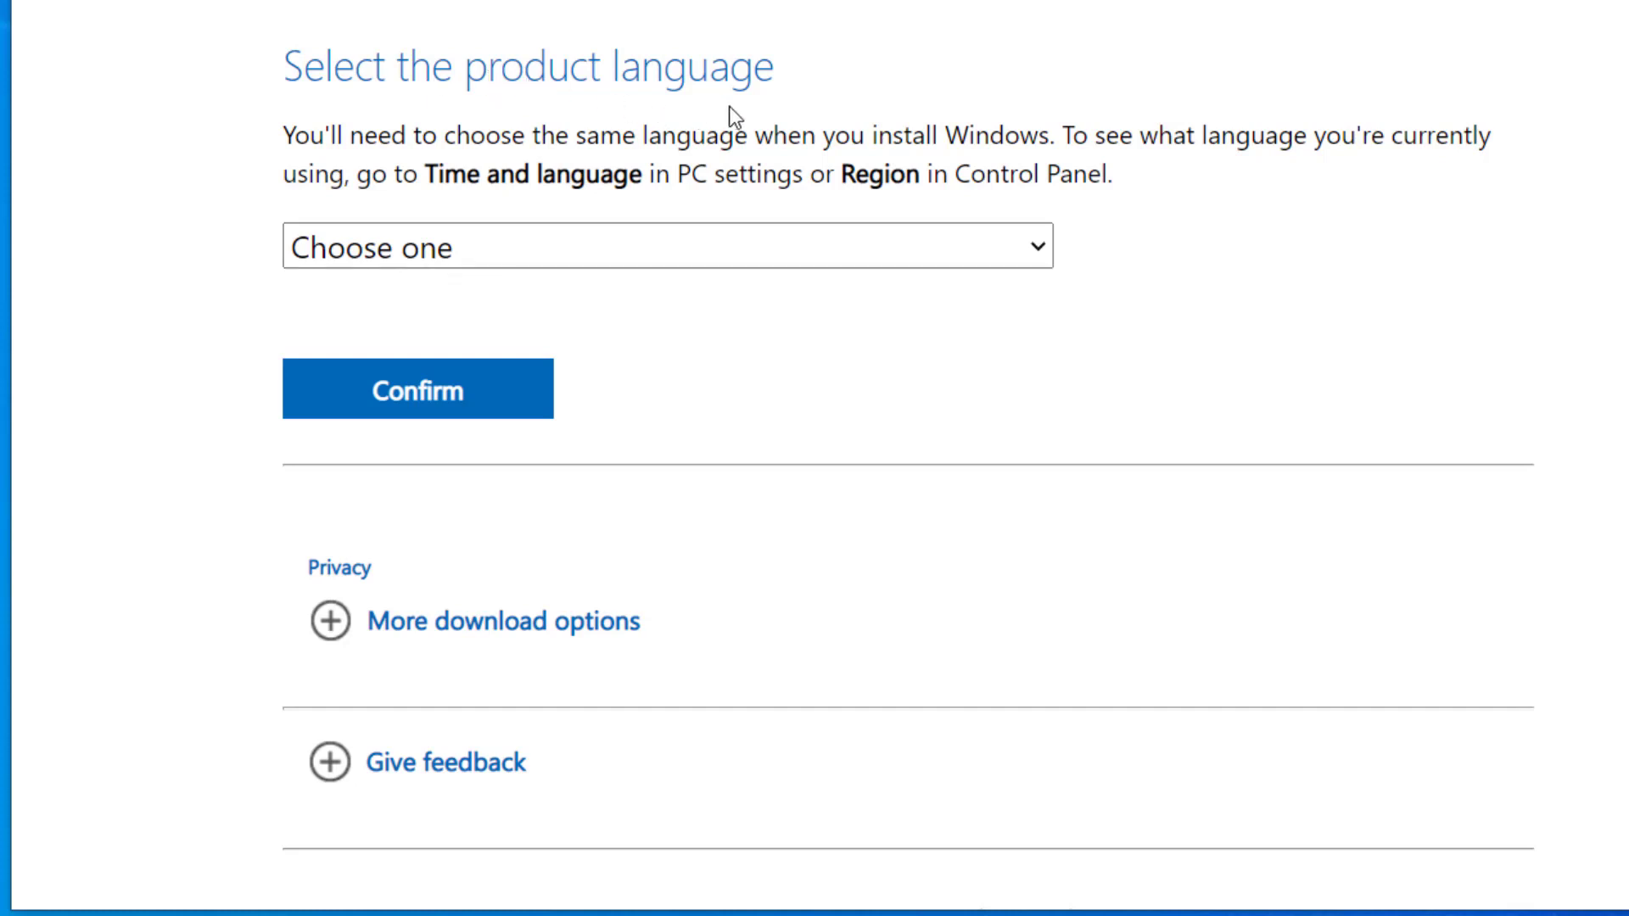
Step: Confirm English (United States) as the product language and save the 64-bit download as Win11_English_x64v1.iso in the InstallWin11\Files folder
{"action": "left_click", "coordinate": [1044, 248]}
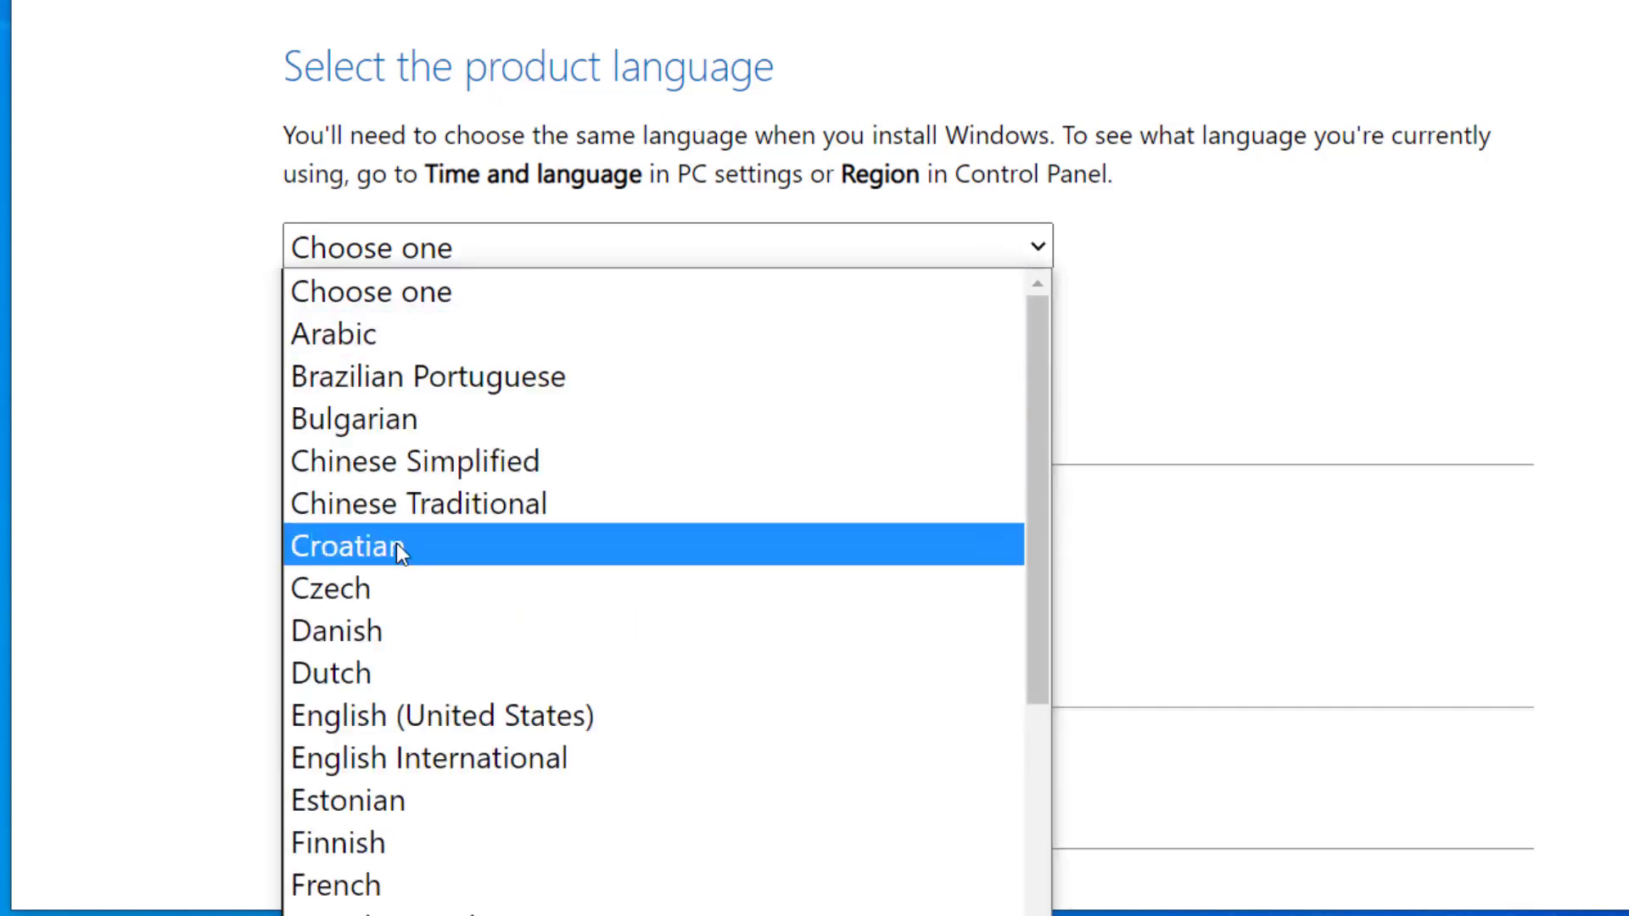
{"action": "left_click", "coordinate": [353, 725]}
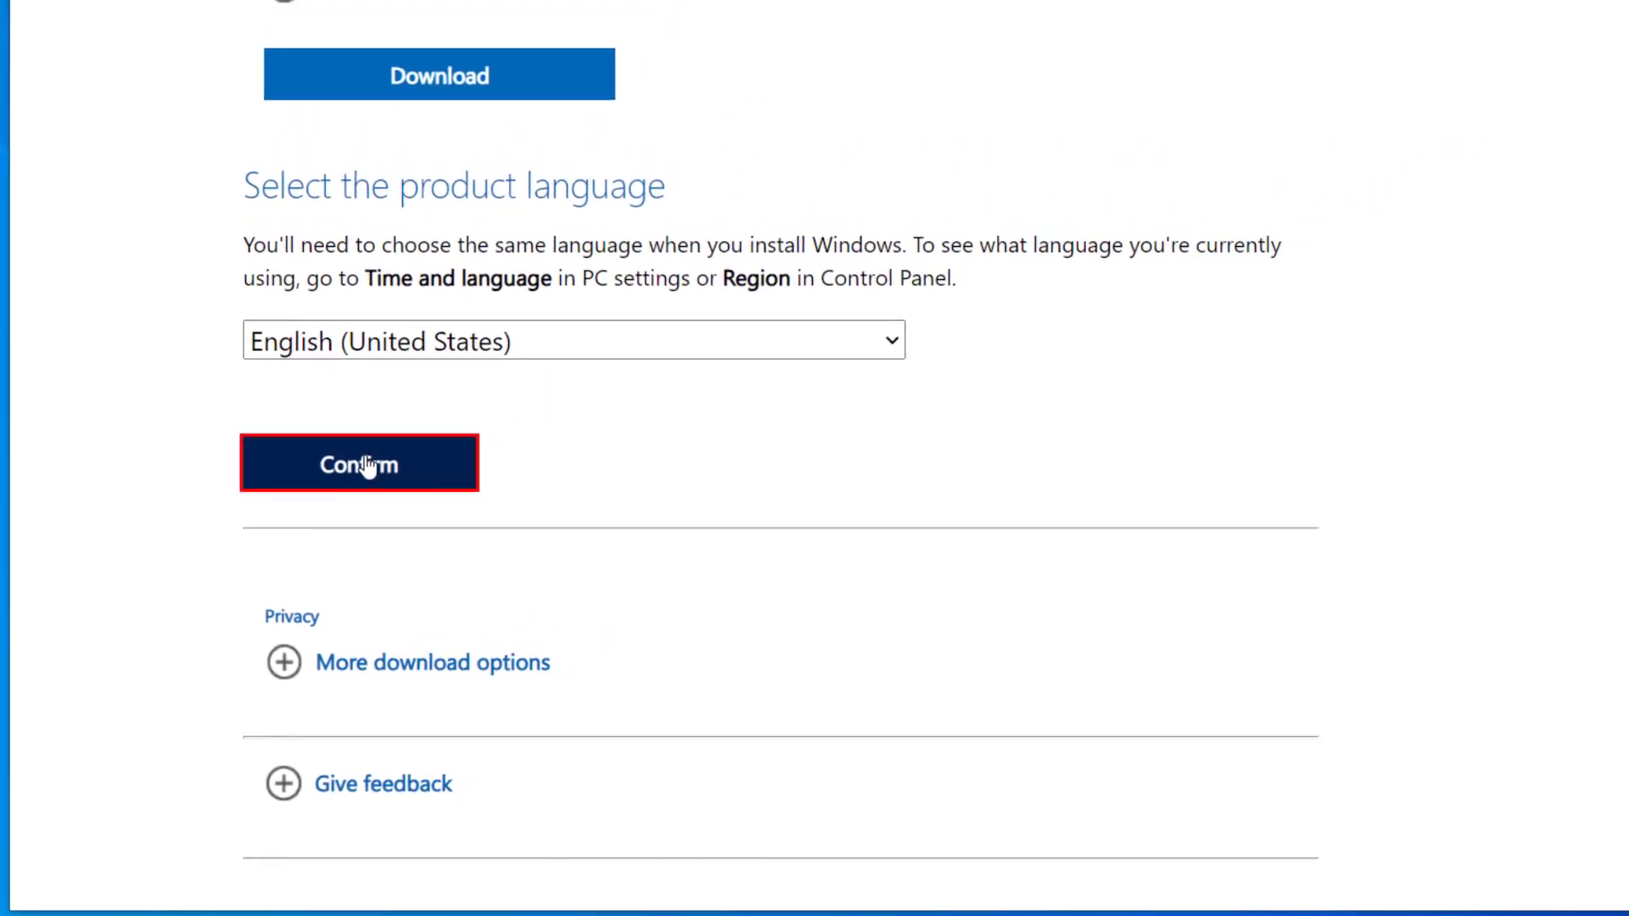
{"action": "left_click", "coordinate": [366, 466]}
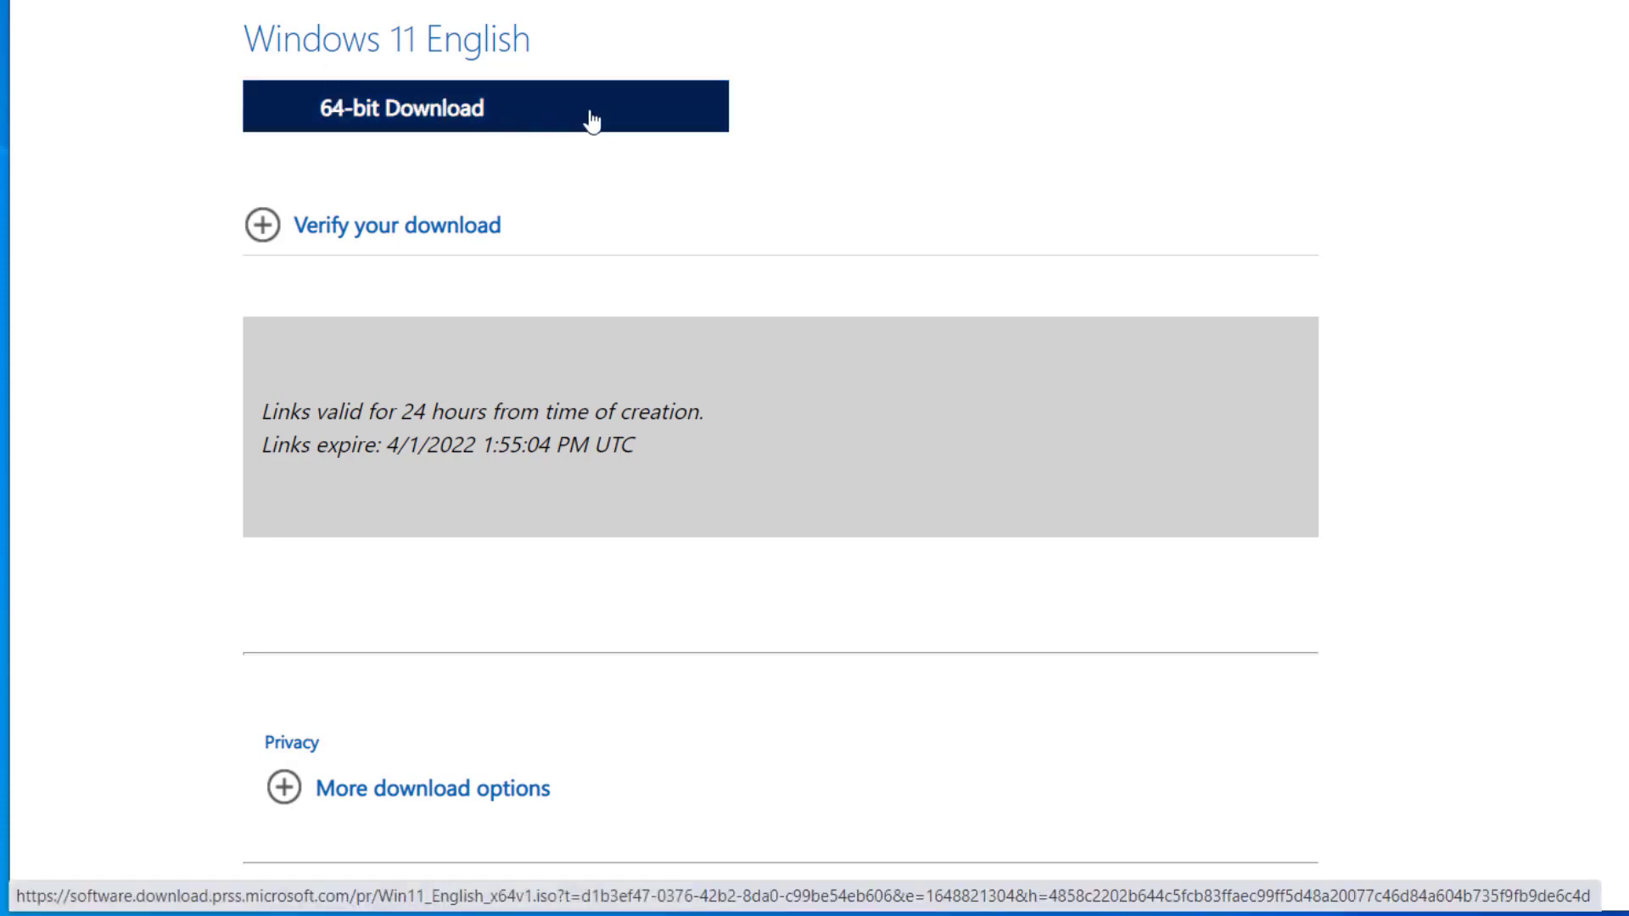
{"action": "left_click", "coordinate": [449, 115]}
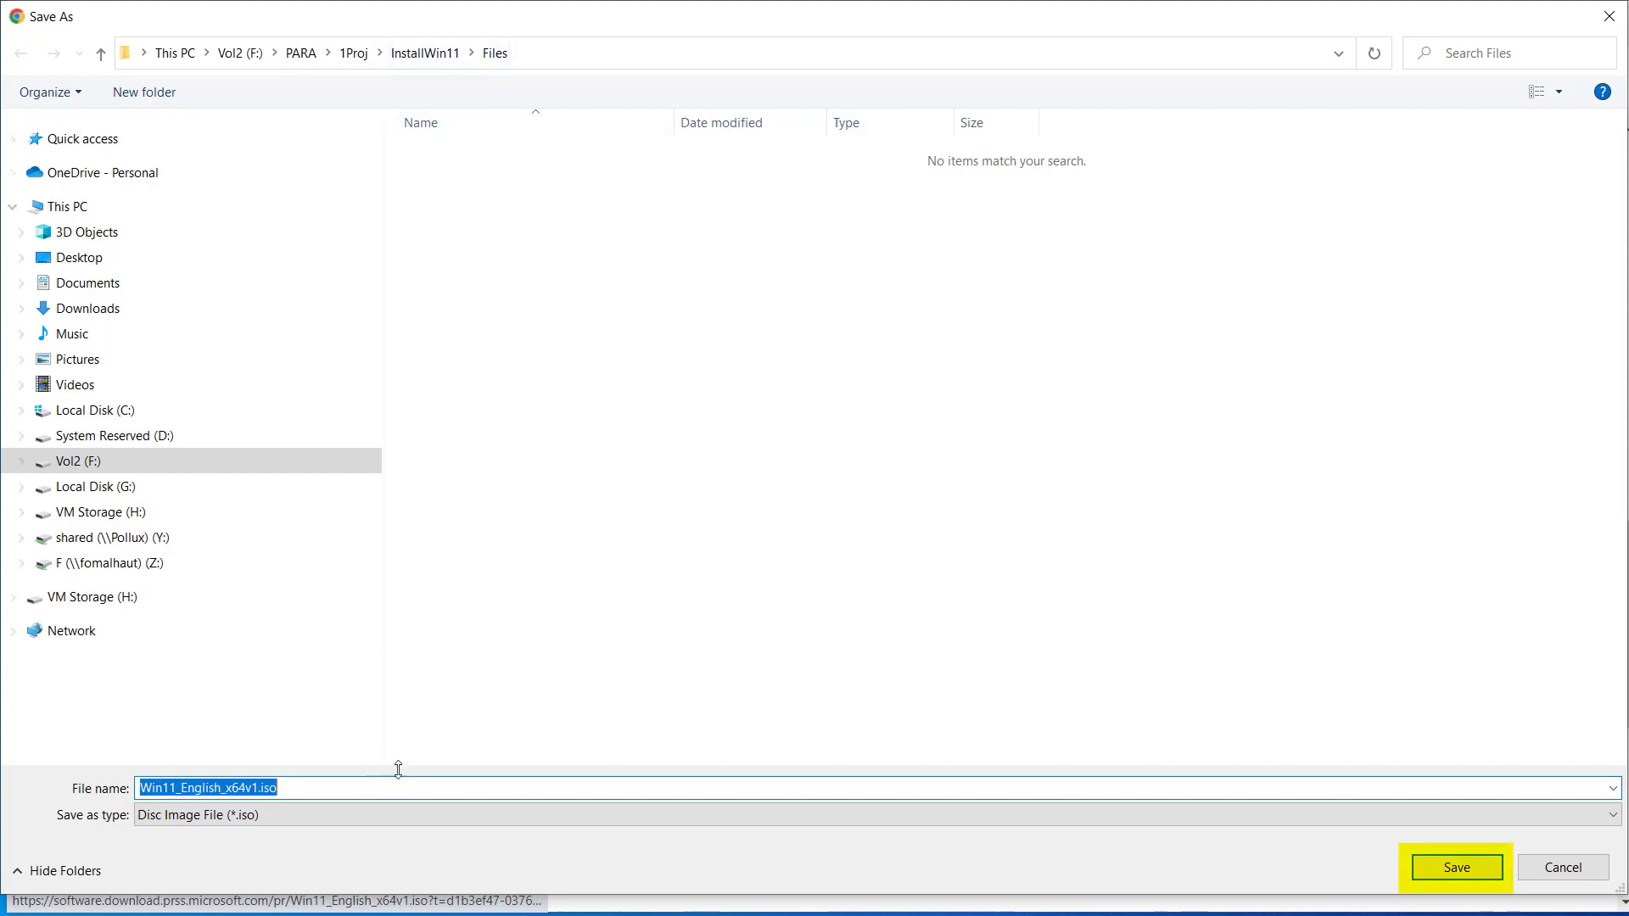
{"action": "left_click", "coordinate": [1484, 866]}
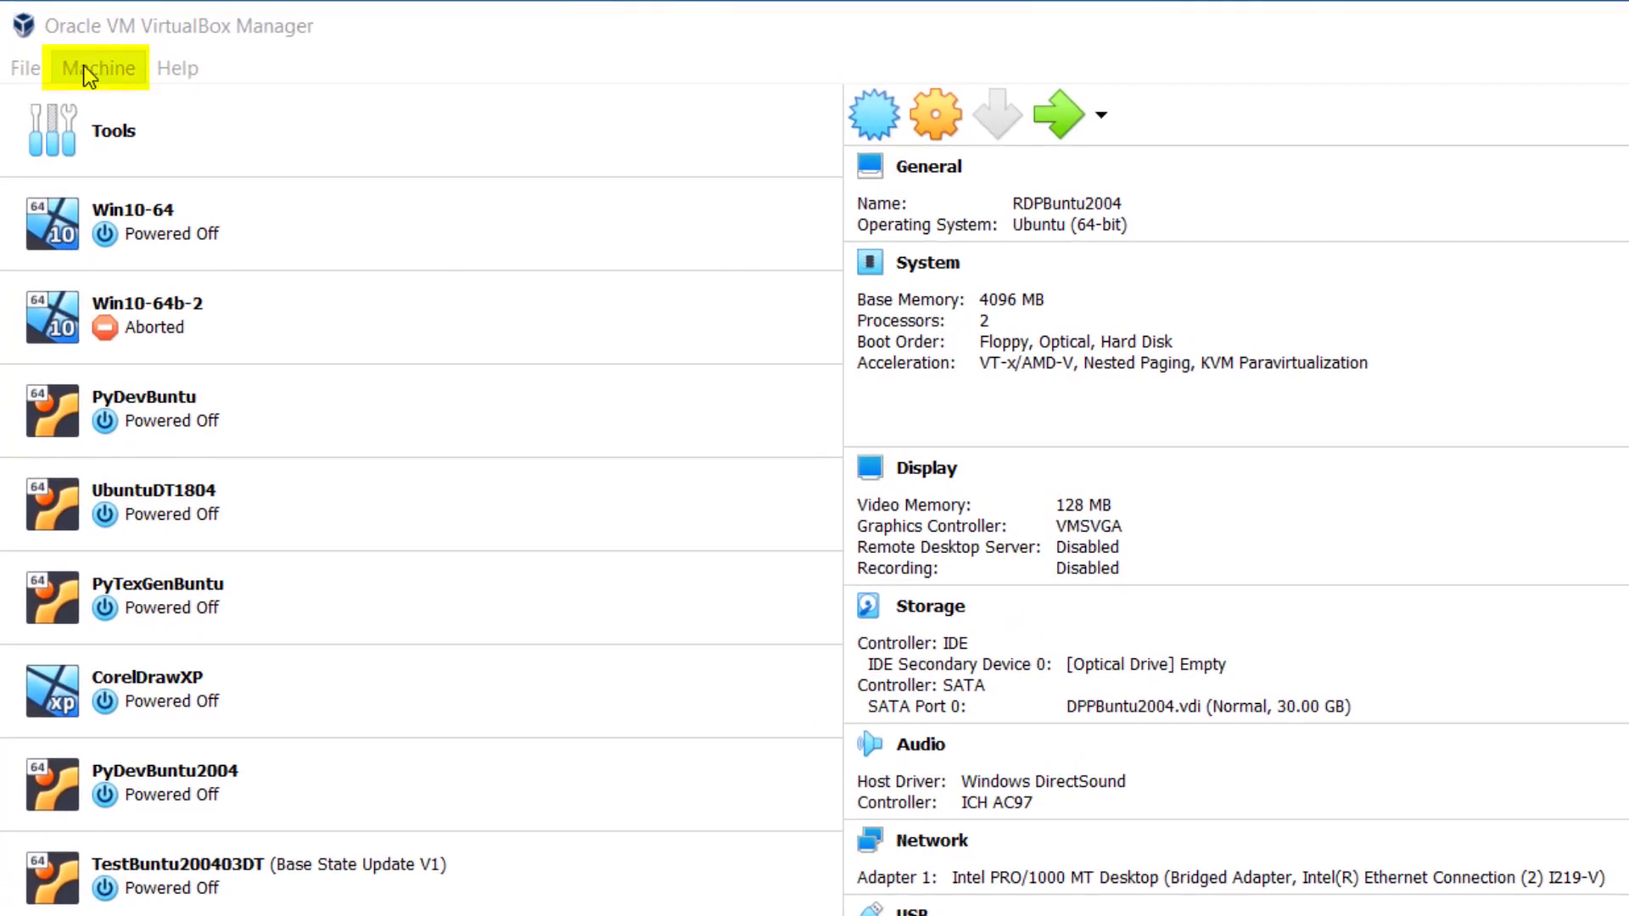
Step: Switch to VirtualBox and start a new virtual machine named Win11SneakPeek, of type Microsoft Windows, version Windows 11 (64-bit)
{"action": "left_click", "coordinate": [84, 65]}
{"action": "left_click", "coordinate": [110, 104]}
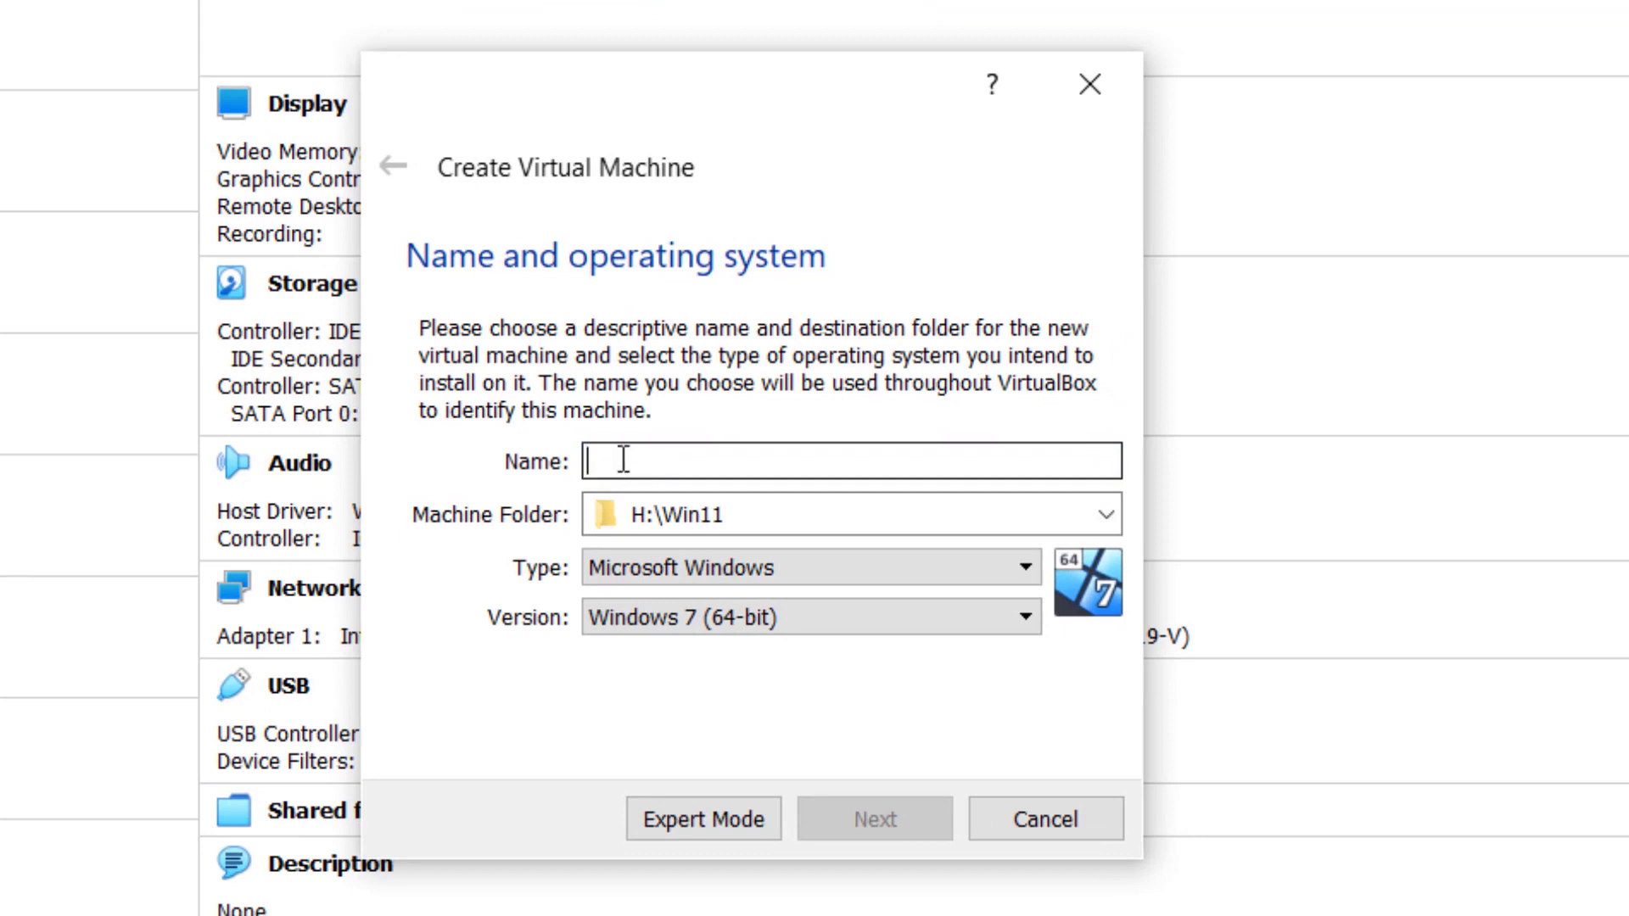
{"action": "type", "text": "Win11"}
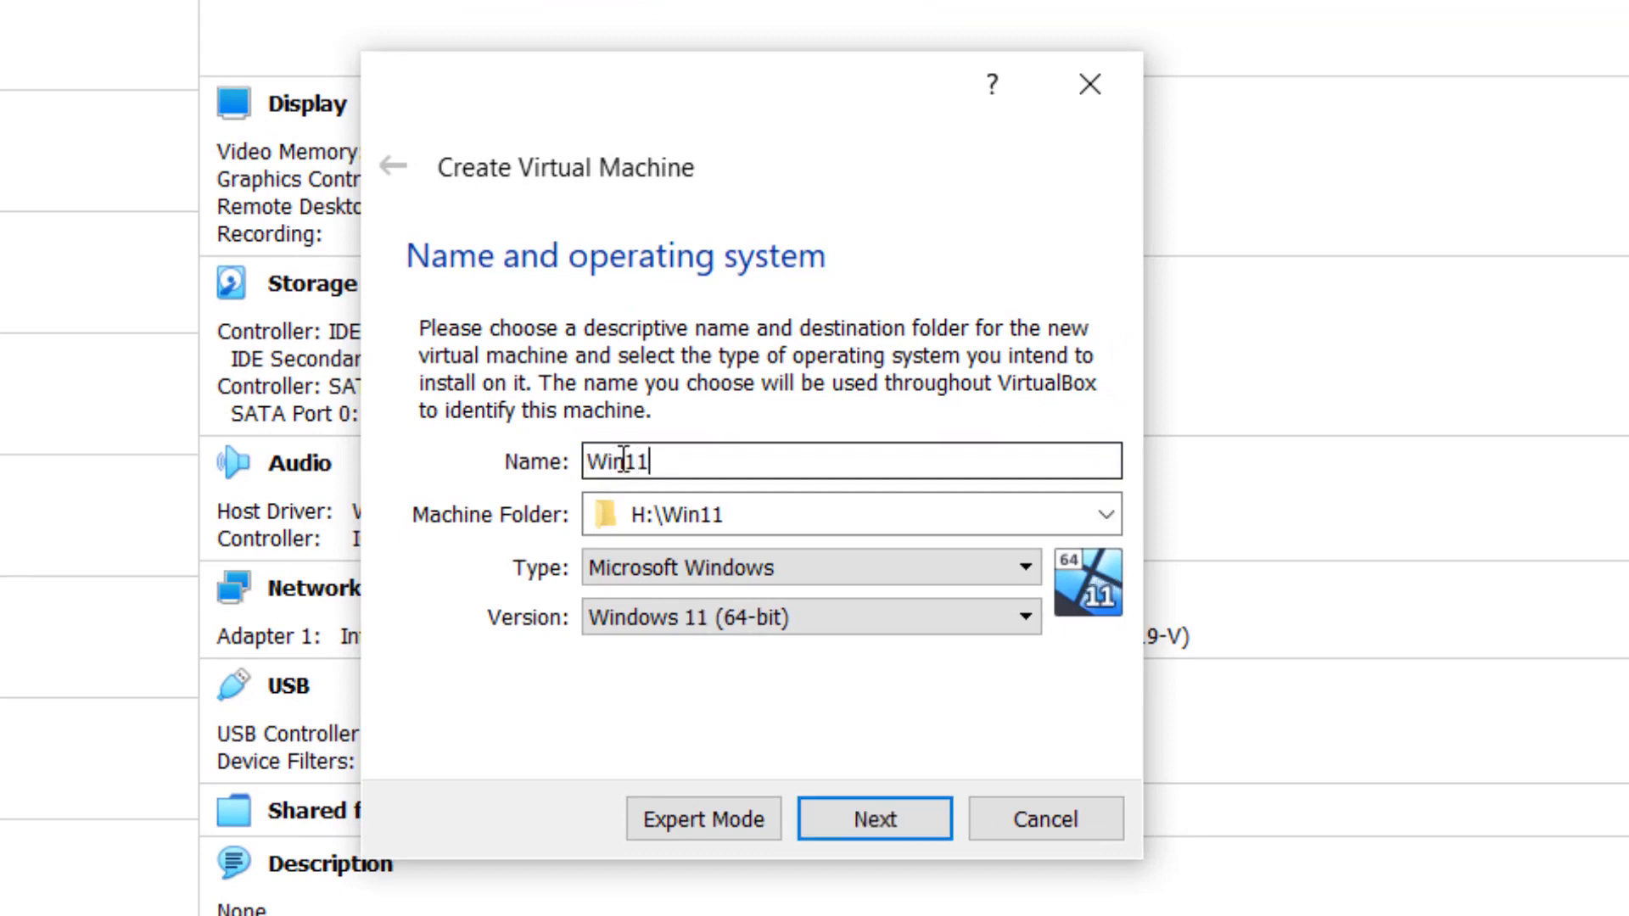
{"action": "type", "text": "SneakPeek"}
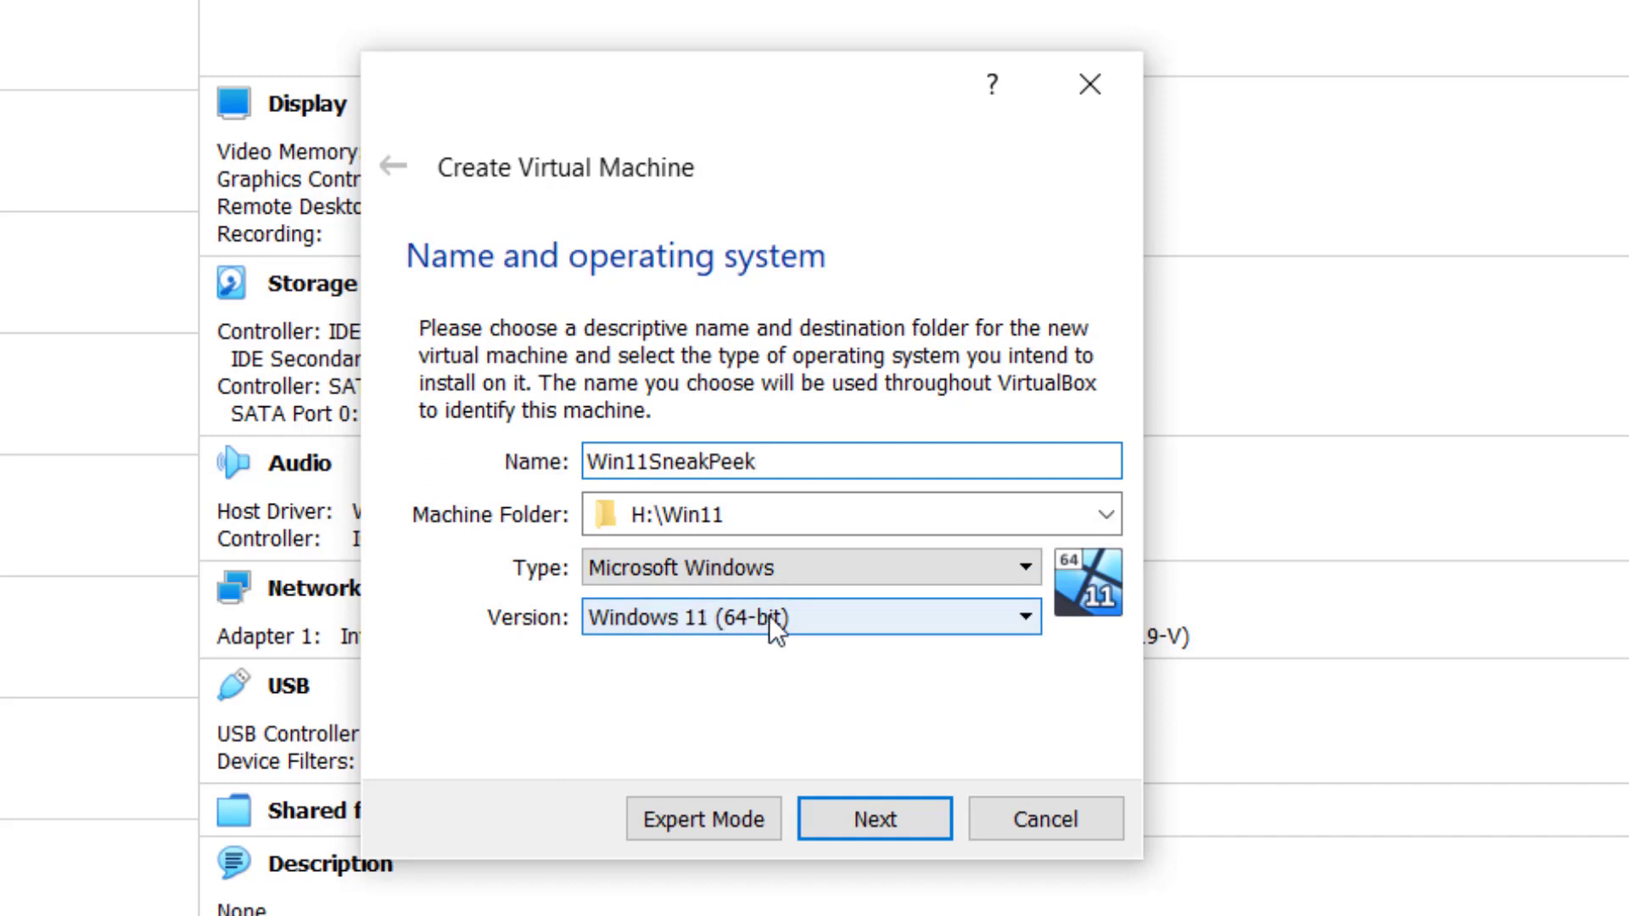
{"action": "left_click", "coordinate": [923, 820]}
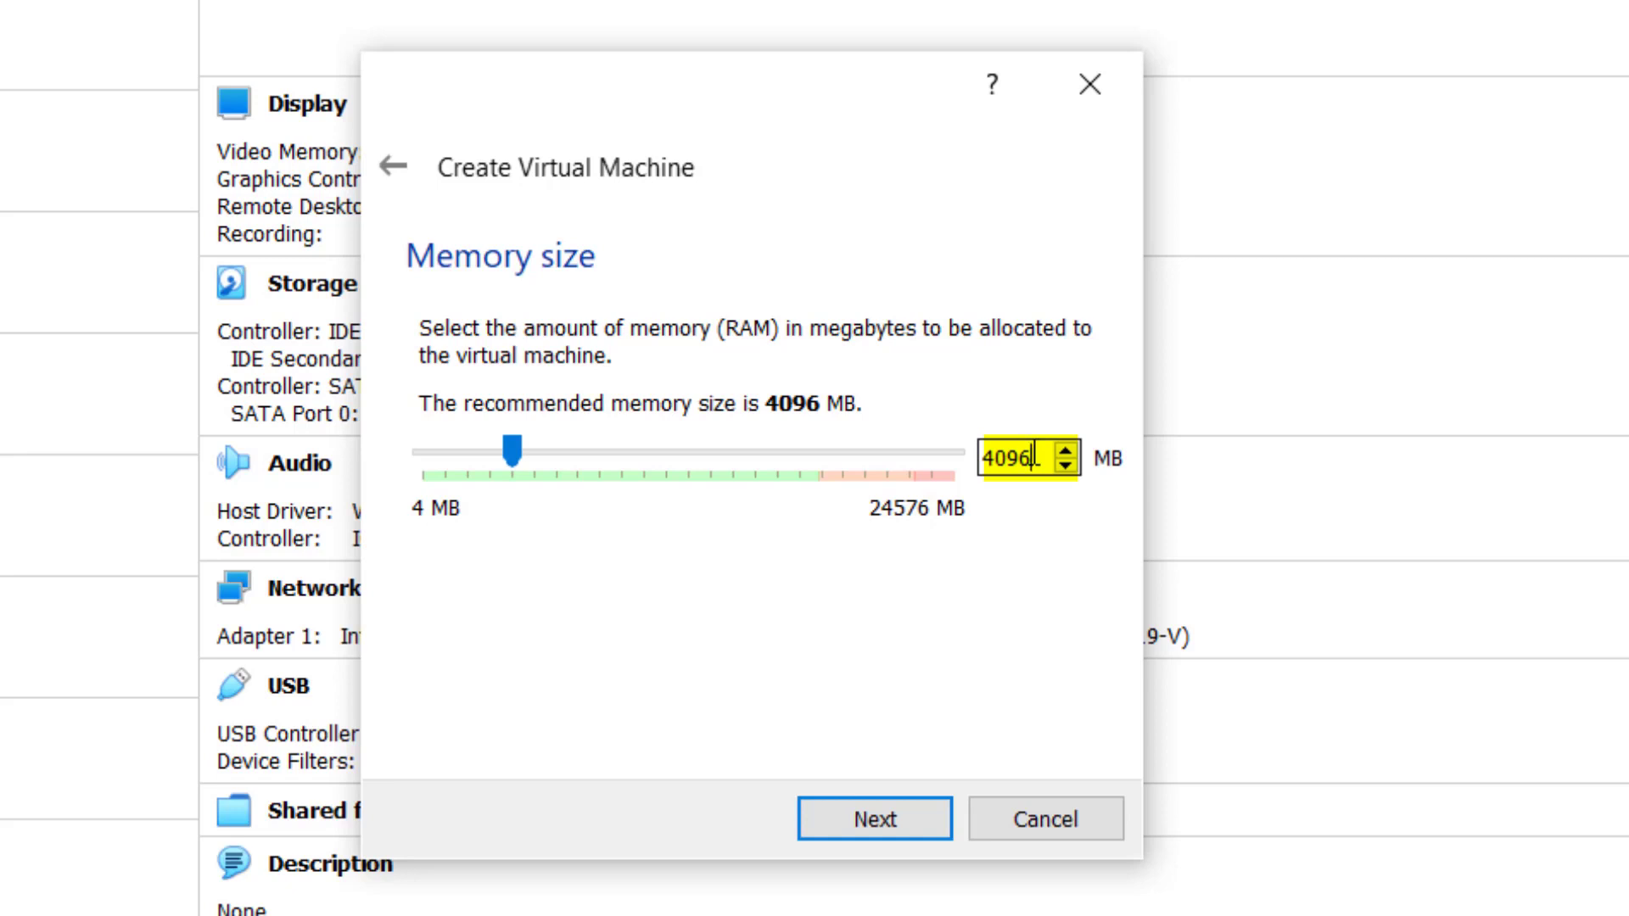
Step: Set the new virtual machine's memory size to 8192 MB and continue to the hard disk settings
{"action": "key", "text": "BackSpace"}
{"action": "key", "text": "BackSpace"}
{"action": "key", "text": "BackSpace"}
{"action": "key", "text": "BackSpace"}
{"action": "type", "text": "8192"}
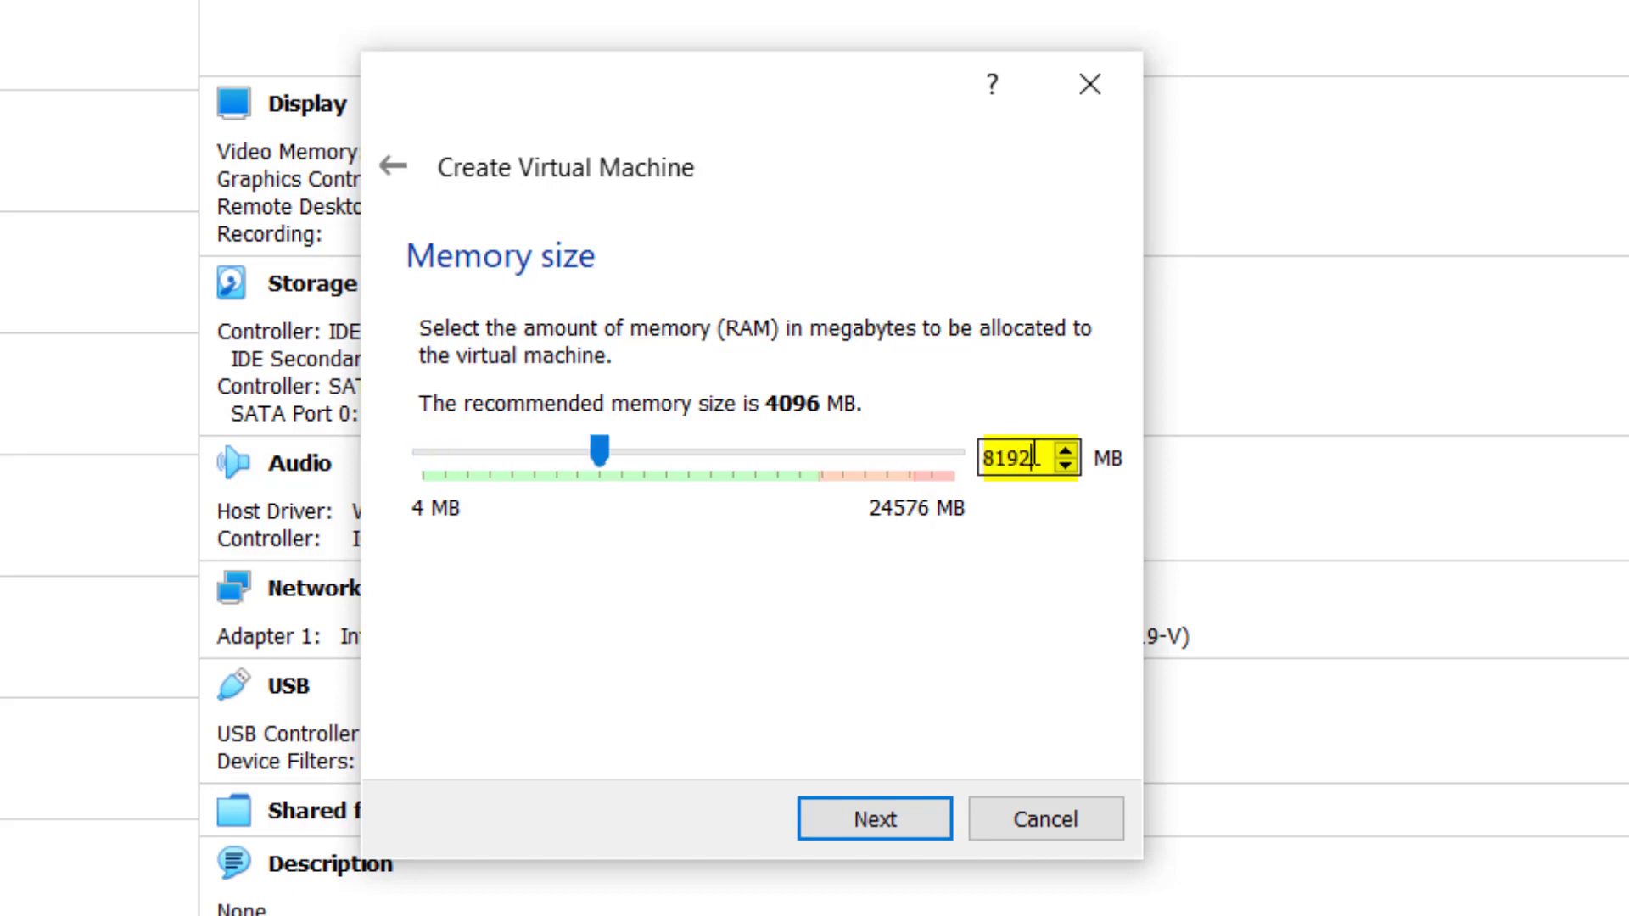
{"action": "left_click", "coordinate": [901, 819]}
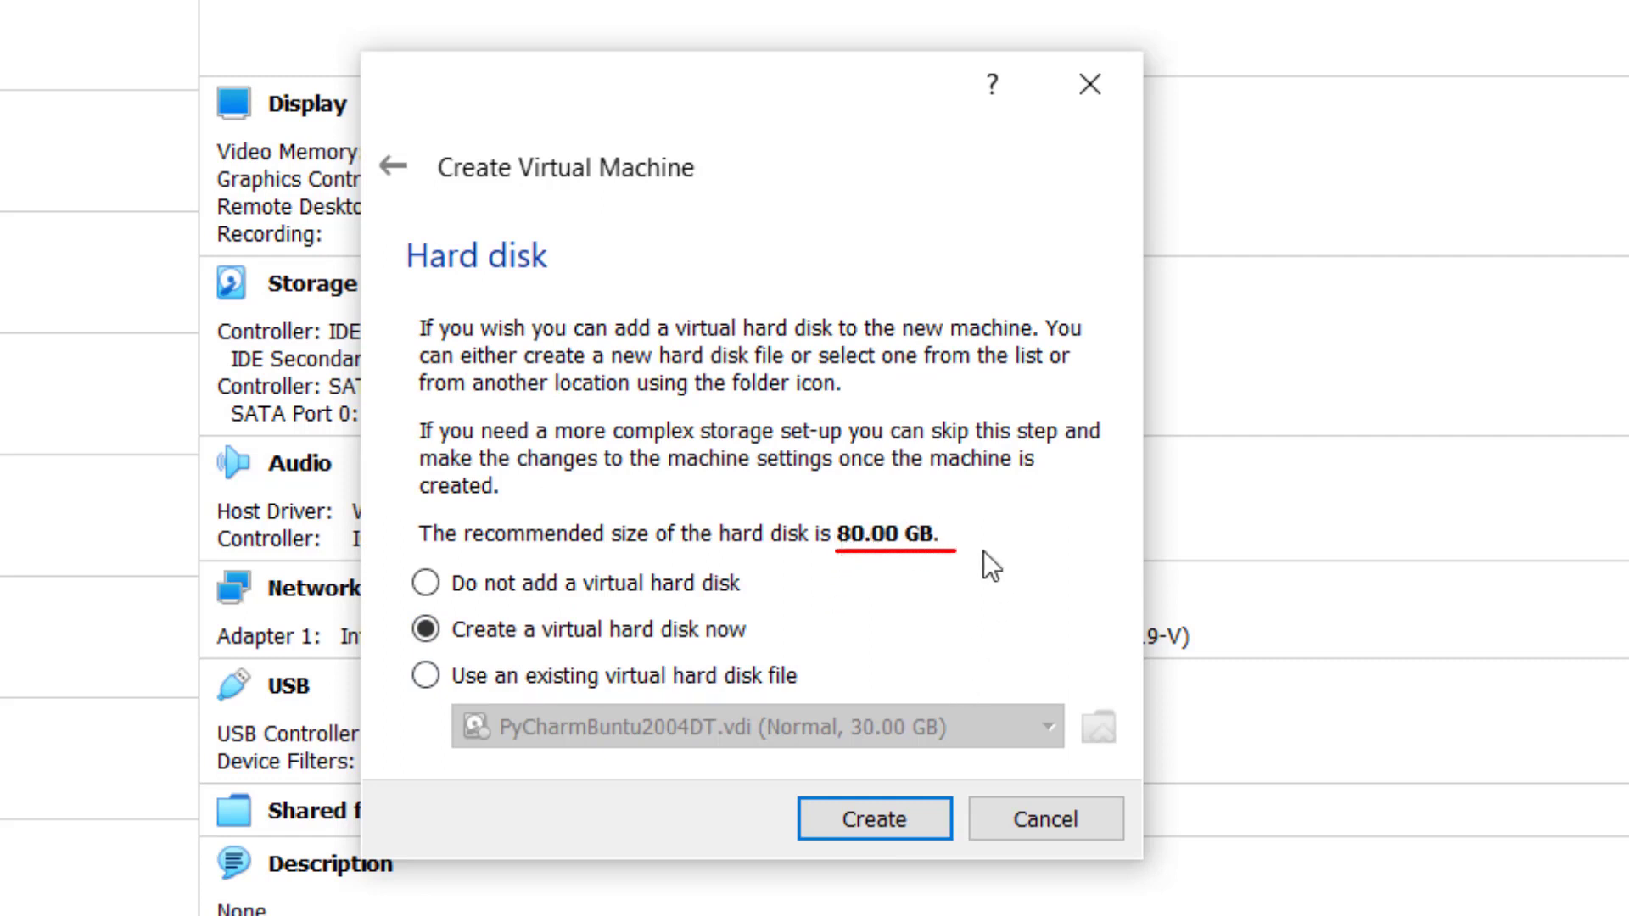
Step: Create a dynamically allocated 80.00 GB VDI virtual hard disk for the machine at H:\Win11\Win11SneakPeek\Win11SneakPeek.vdi
{"action": "left_click", "coordinate": [889, 818]}
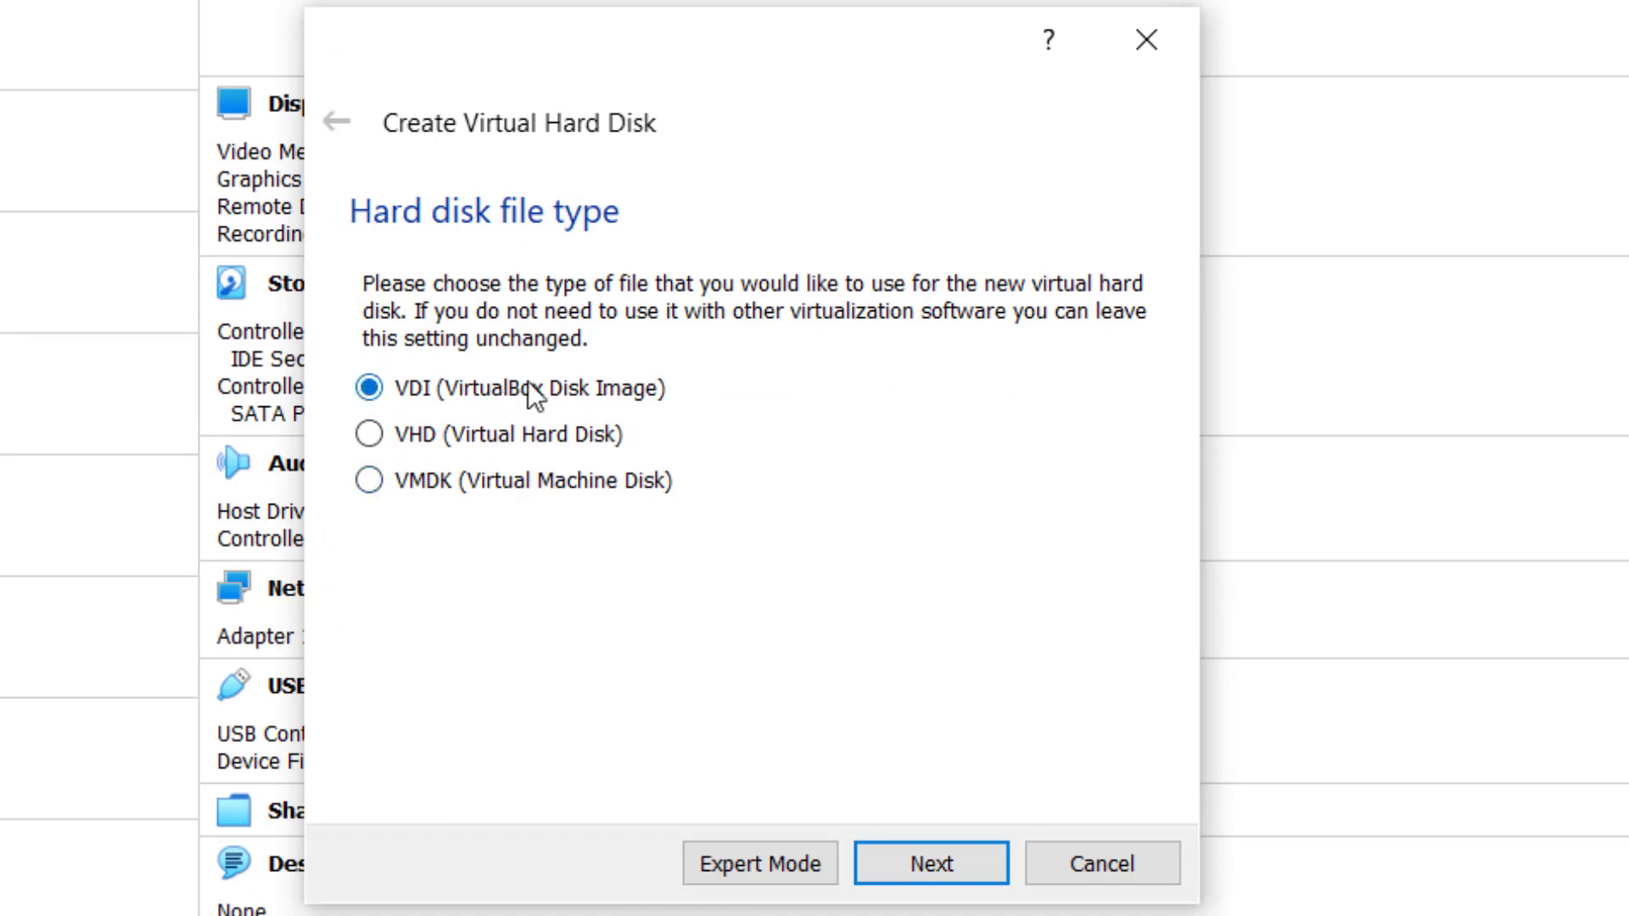
{"action": "left_click", "coordinate": [937, 861]}
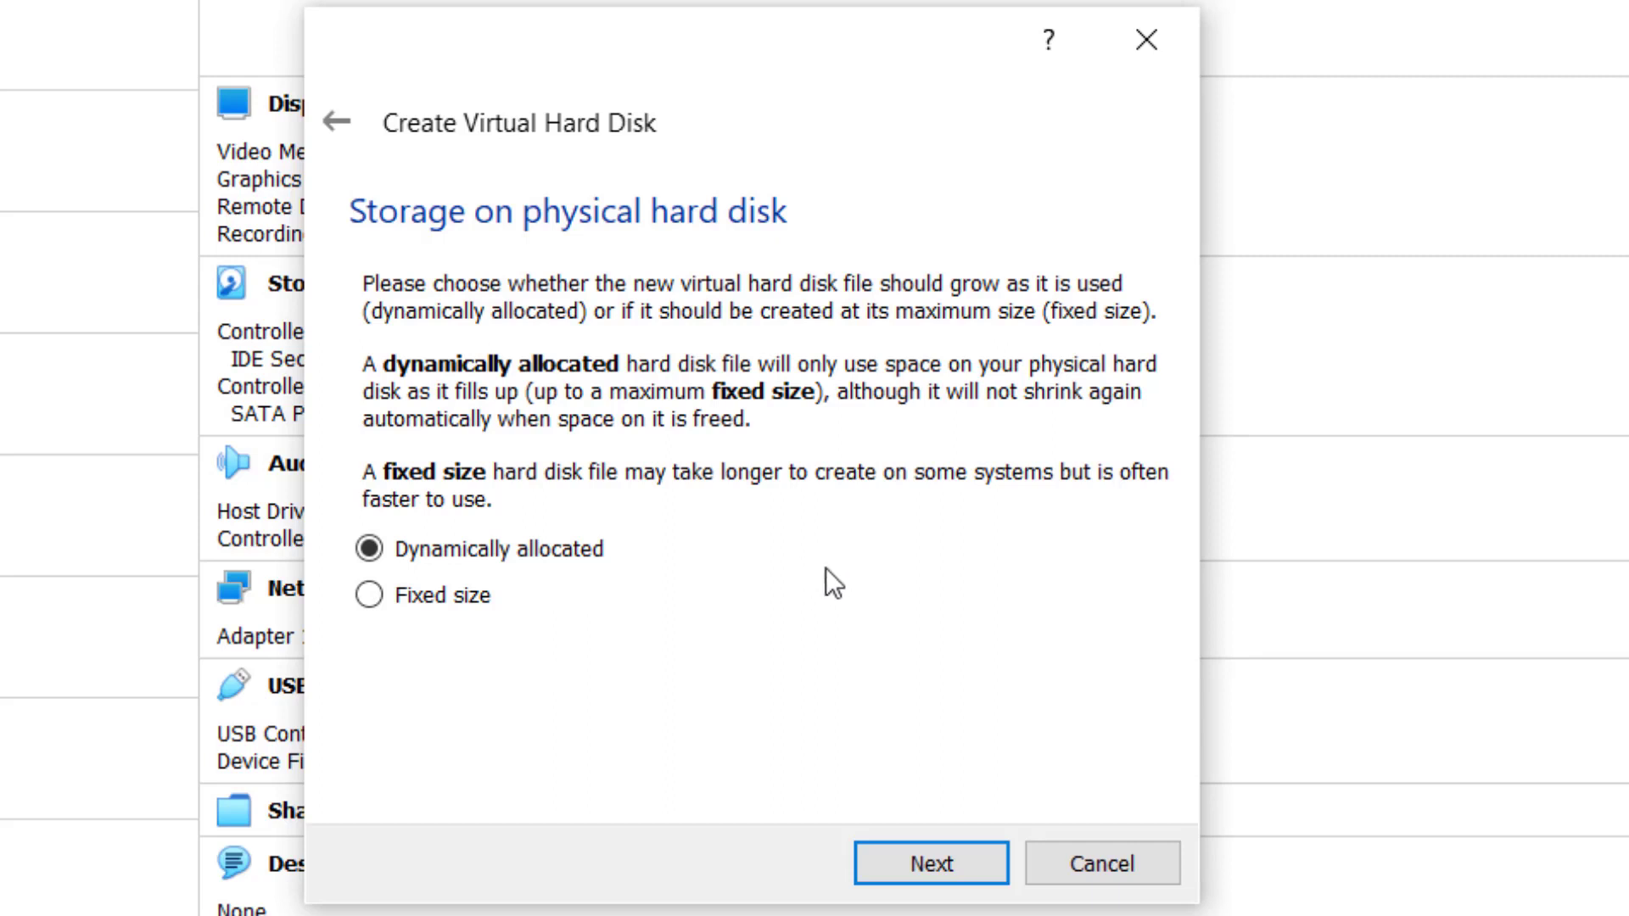
{"action": "left_click", "coordinate": [942, 864]}
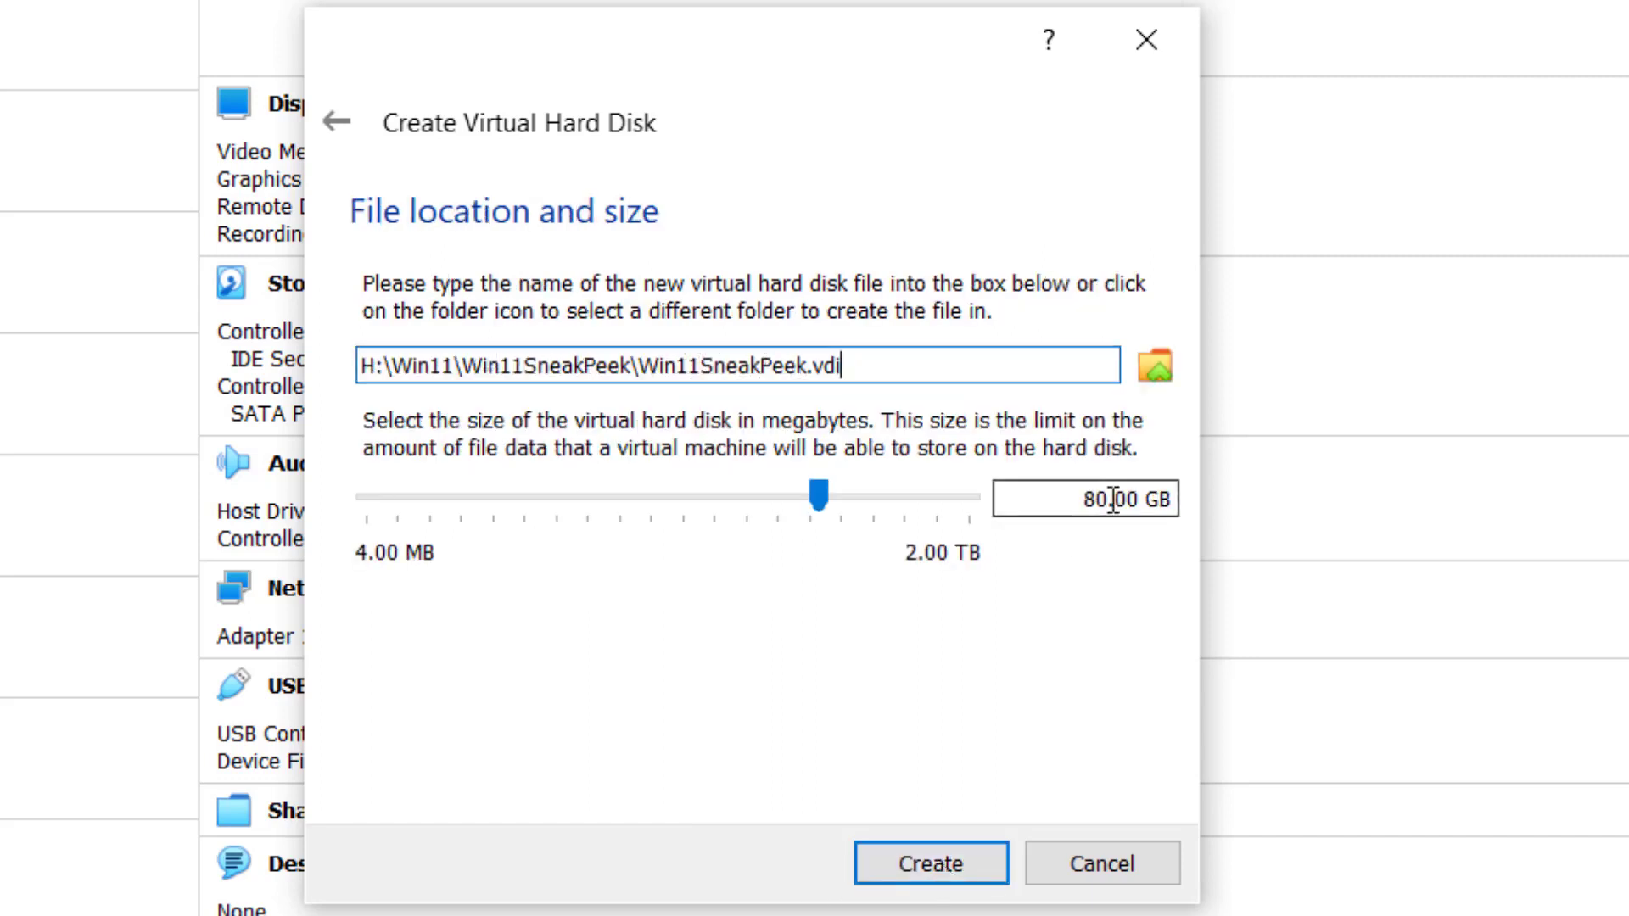
{"action": "left_click", "coordinate": [974, 869]}
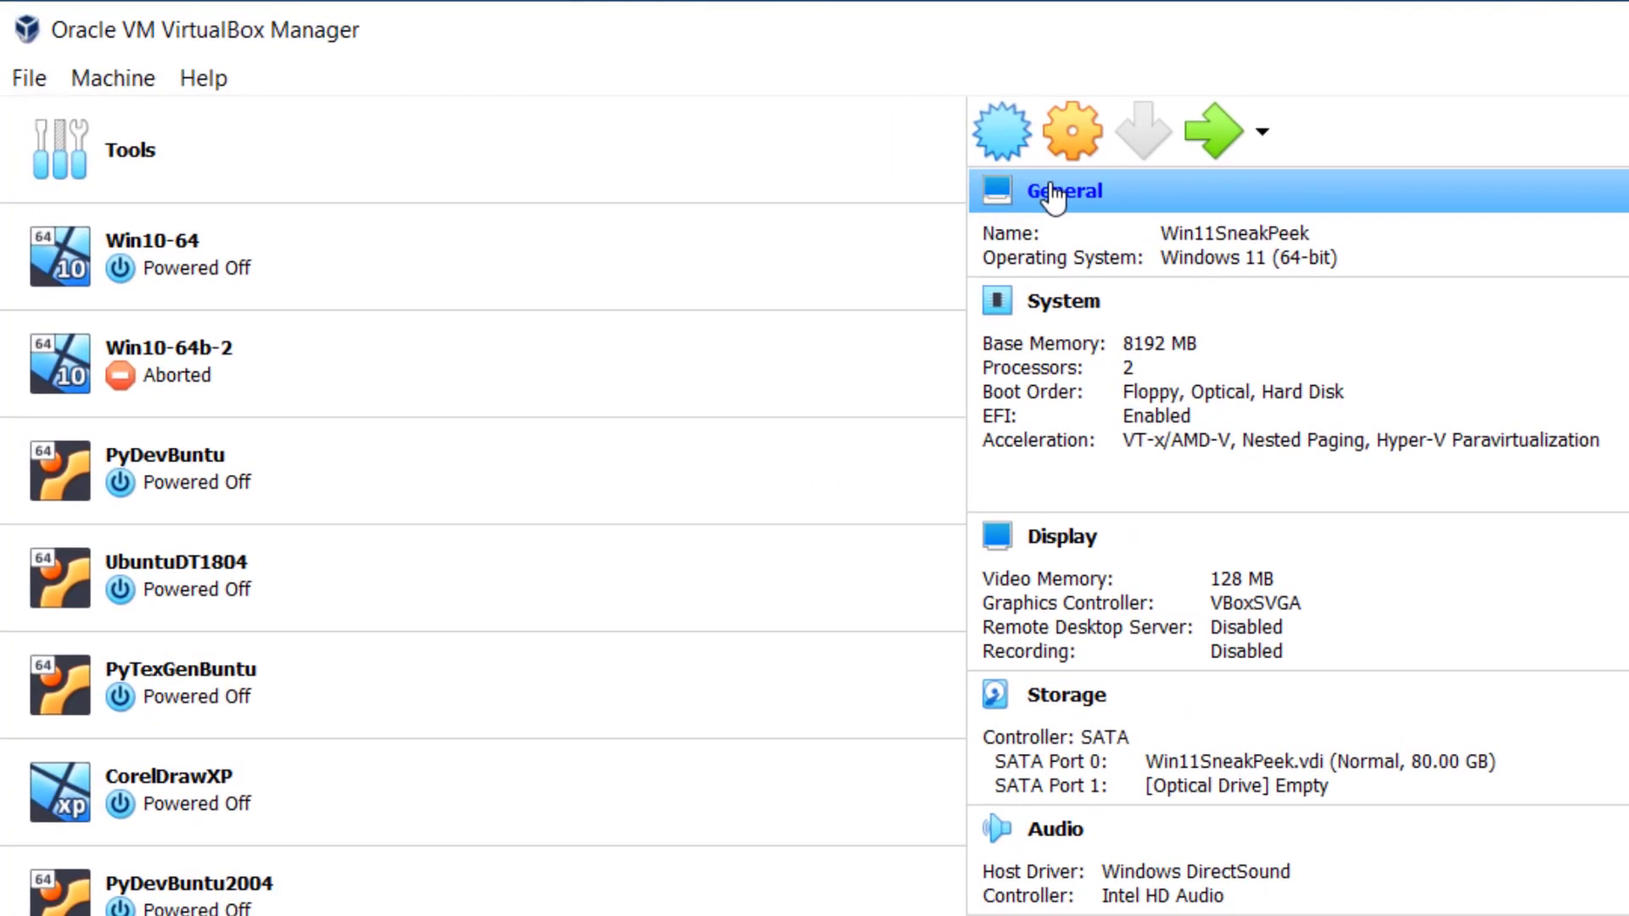
Step: Set both Shared Clipboard and Drag'n'Drop to Bidirectional in the Win11SneakPeek machine's general settings
{"action": "left_click", "coordinate": [1056, 192]}
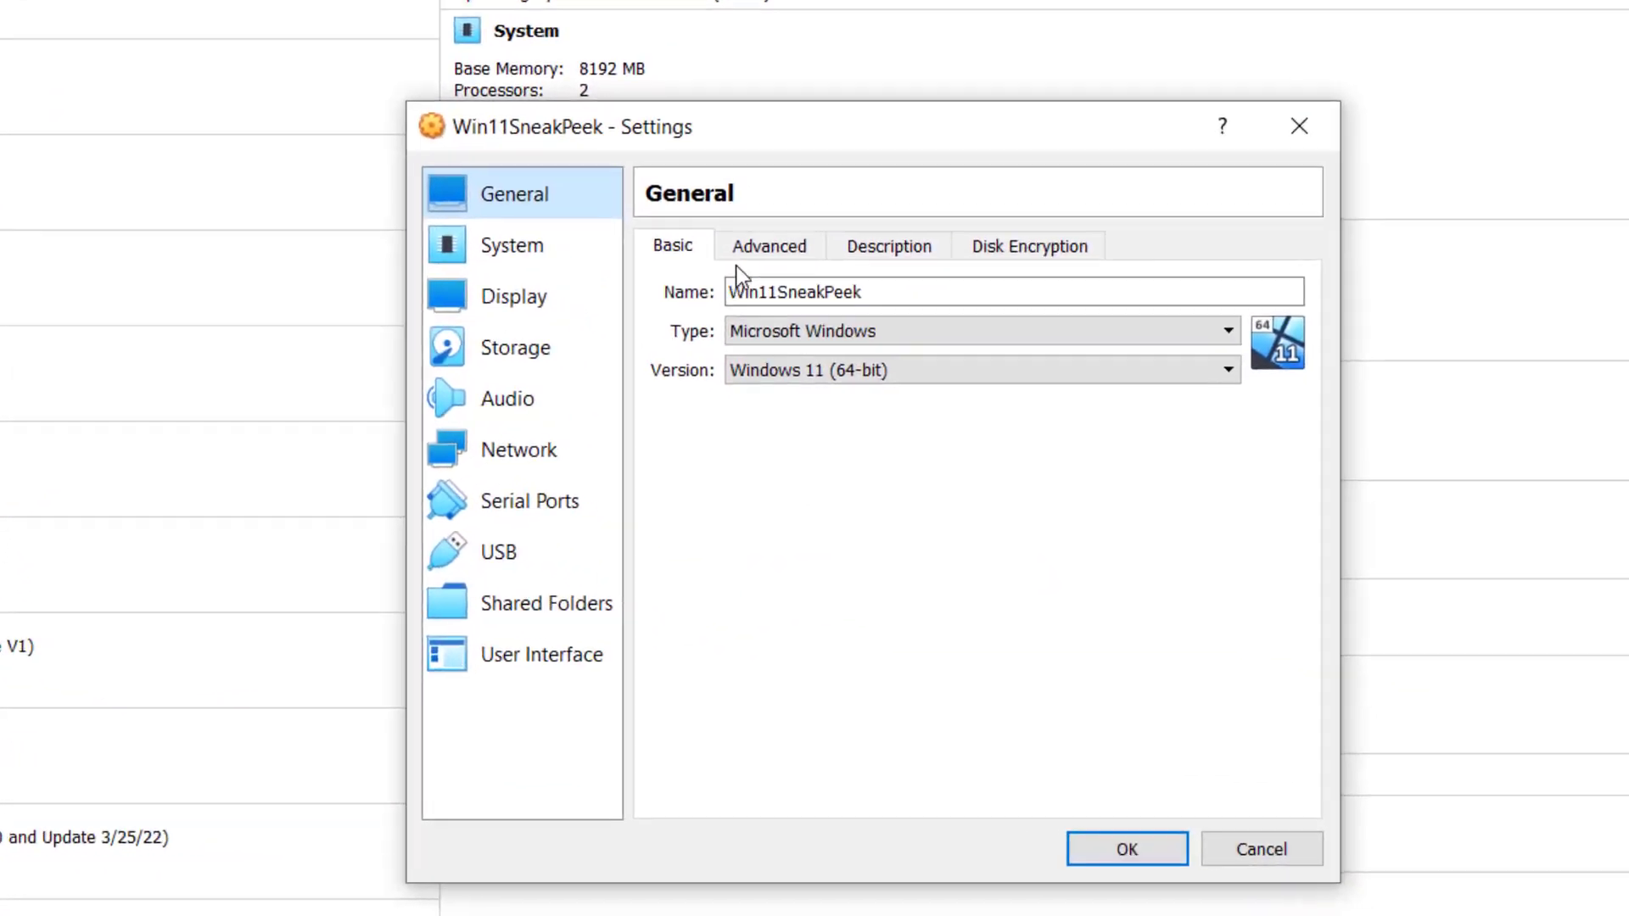
{"action": "left_click", "coordinate": [869, 327]}
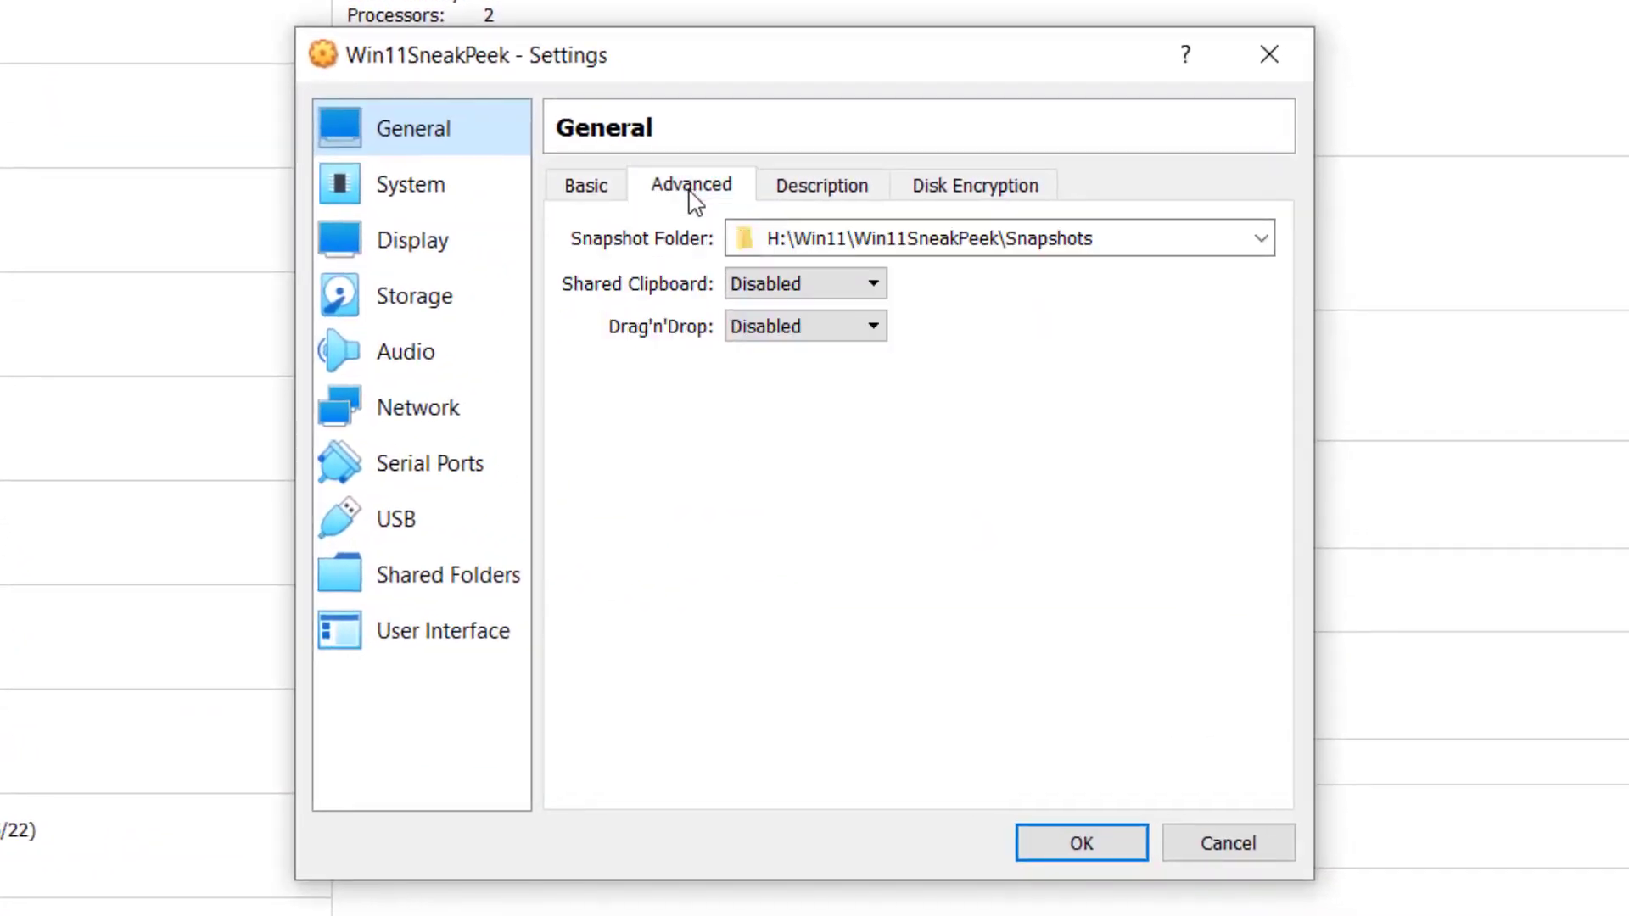
{"action": "left_click", "coordinate": [874, 289]}
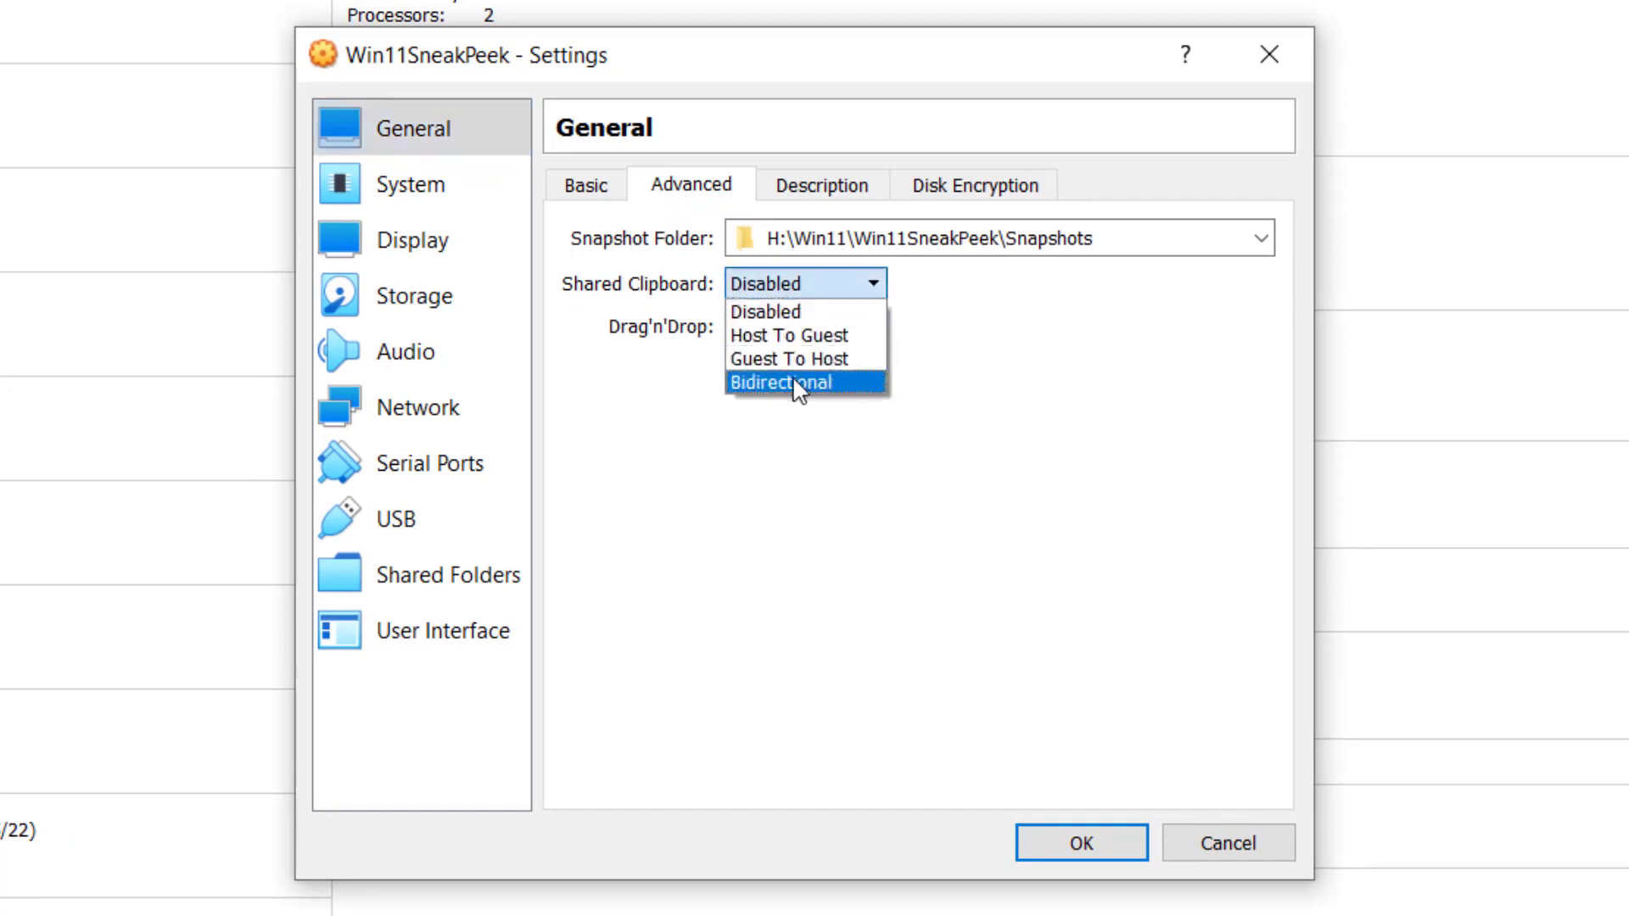
{"action": "left_click", "coordinate": [794, 382]}
{"action": "left_click", "coordinate": [879, 325]}
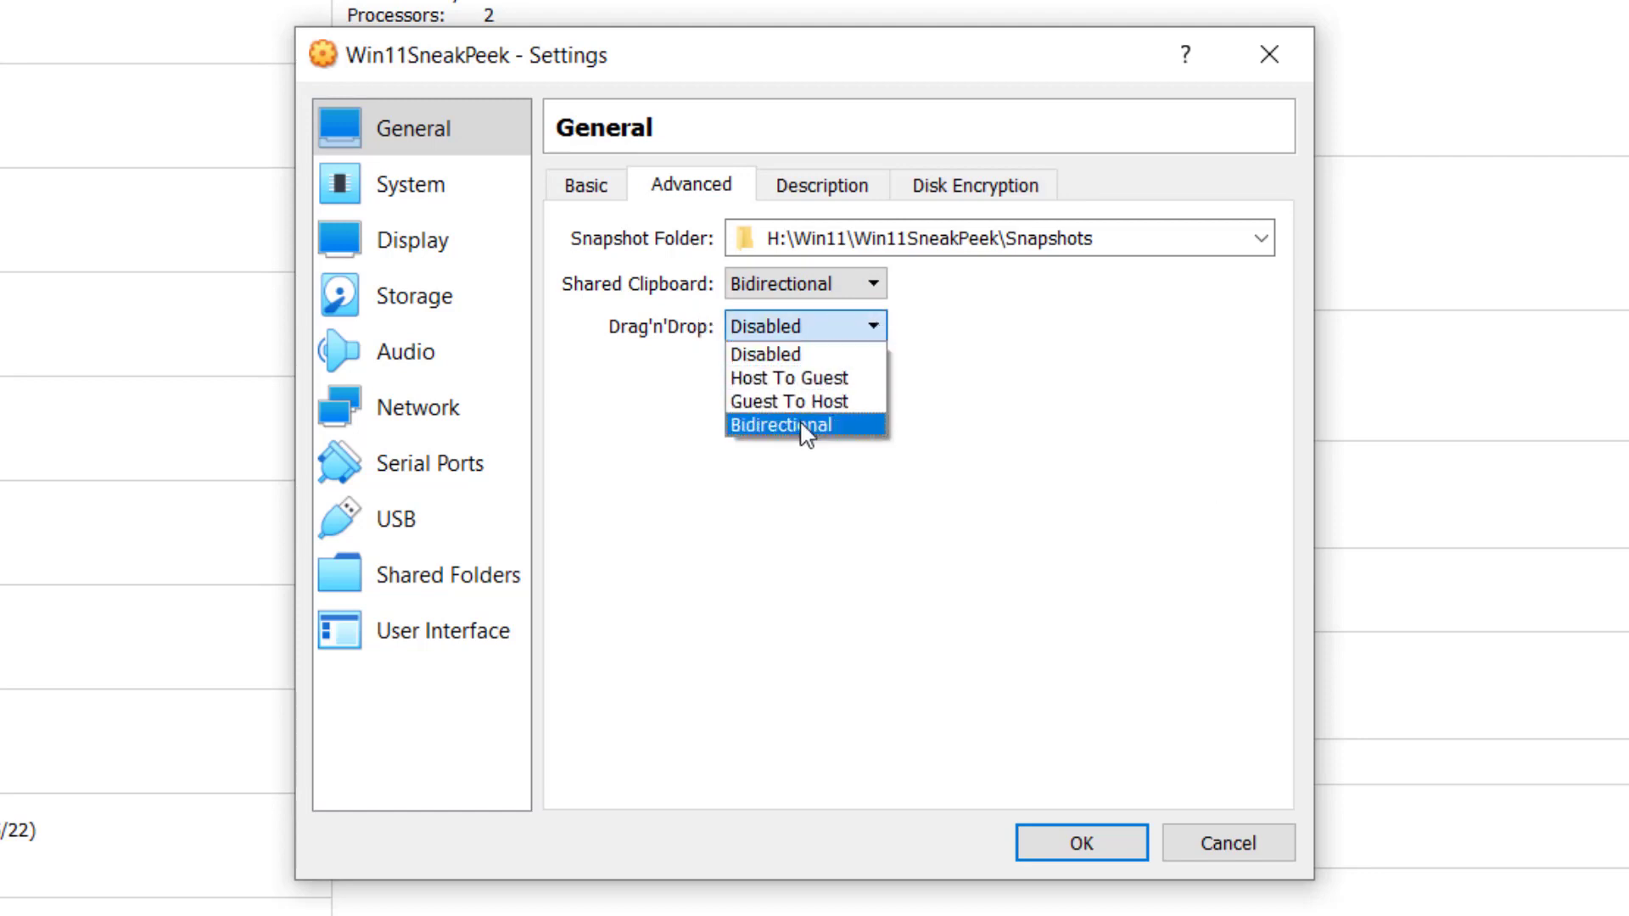
{"action": "left_click", "coordinate": [803, 426]}
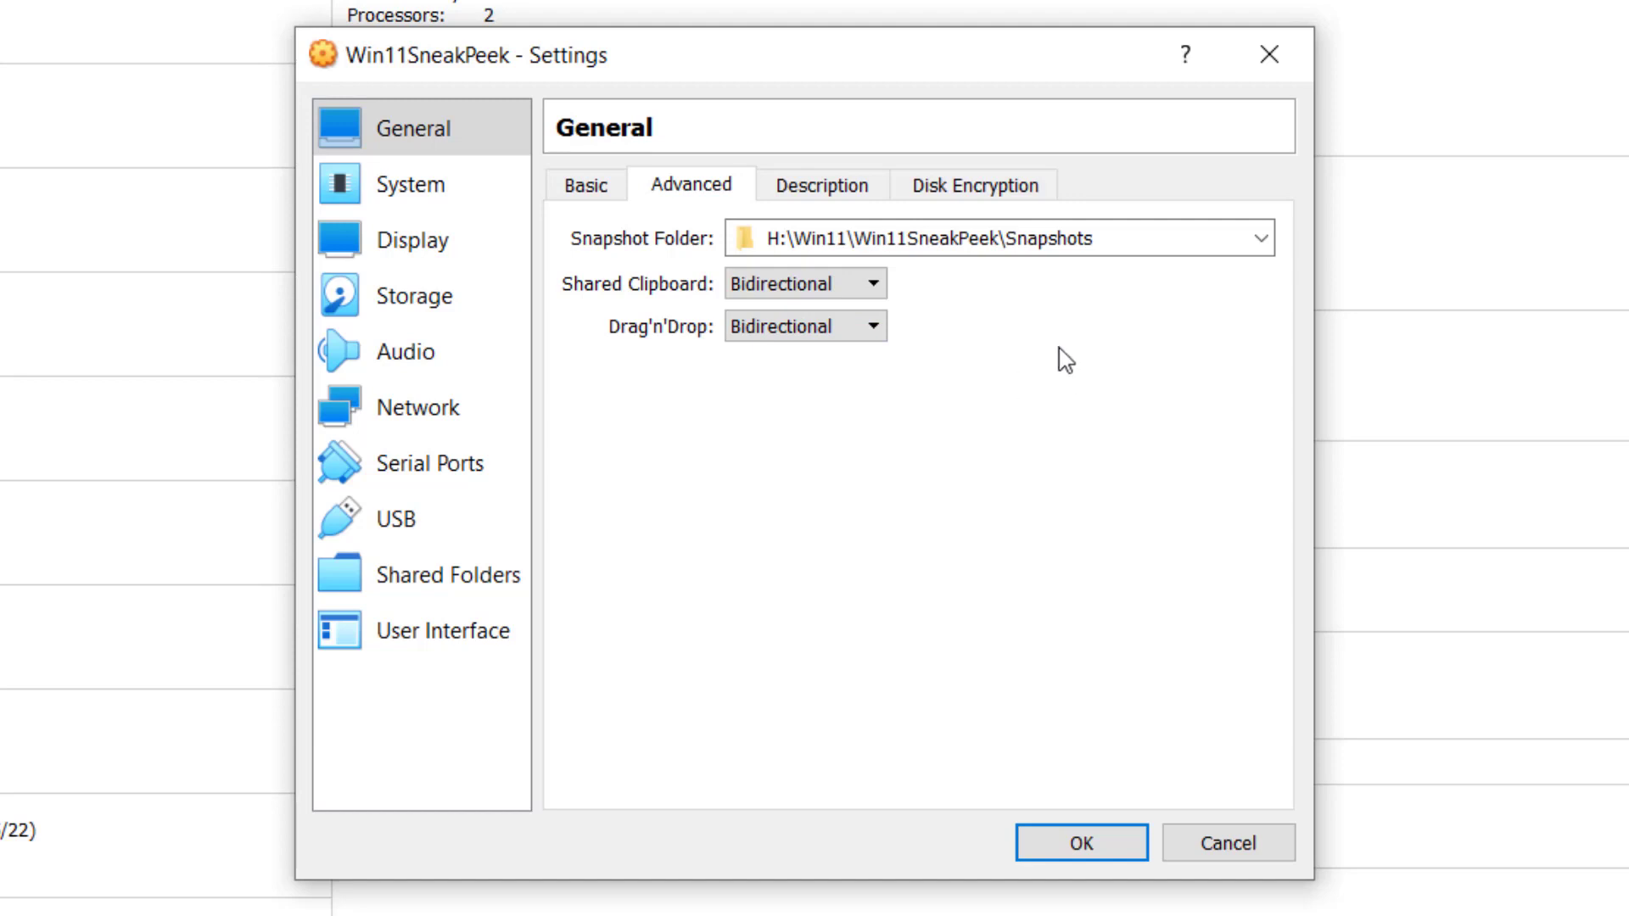
{"action": "left_click", "coordinate": [1082, 844]}
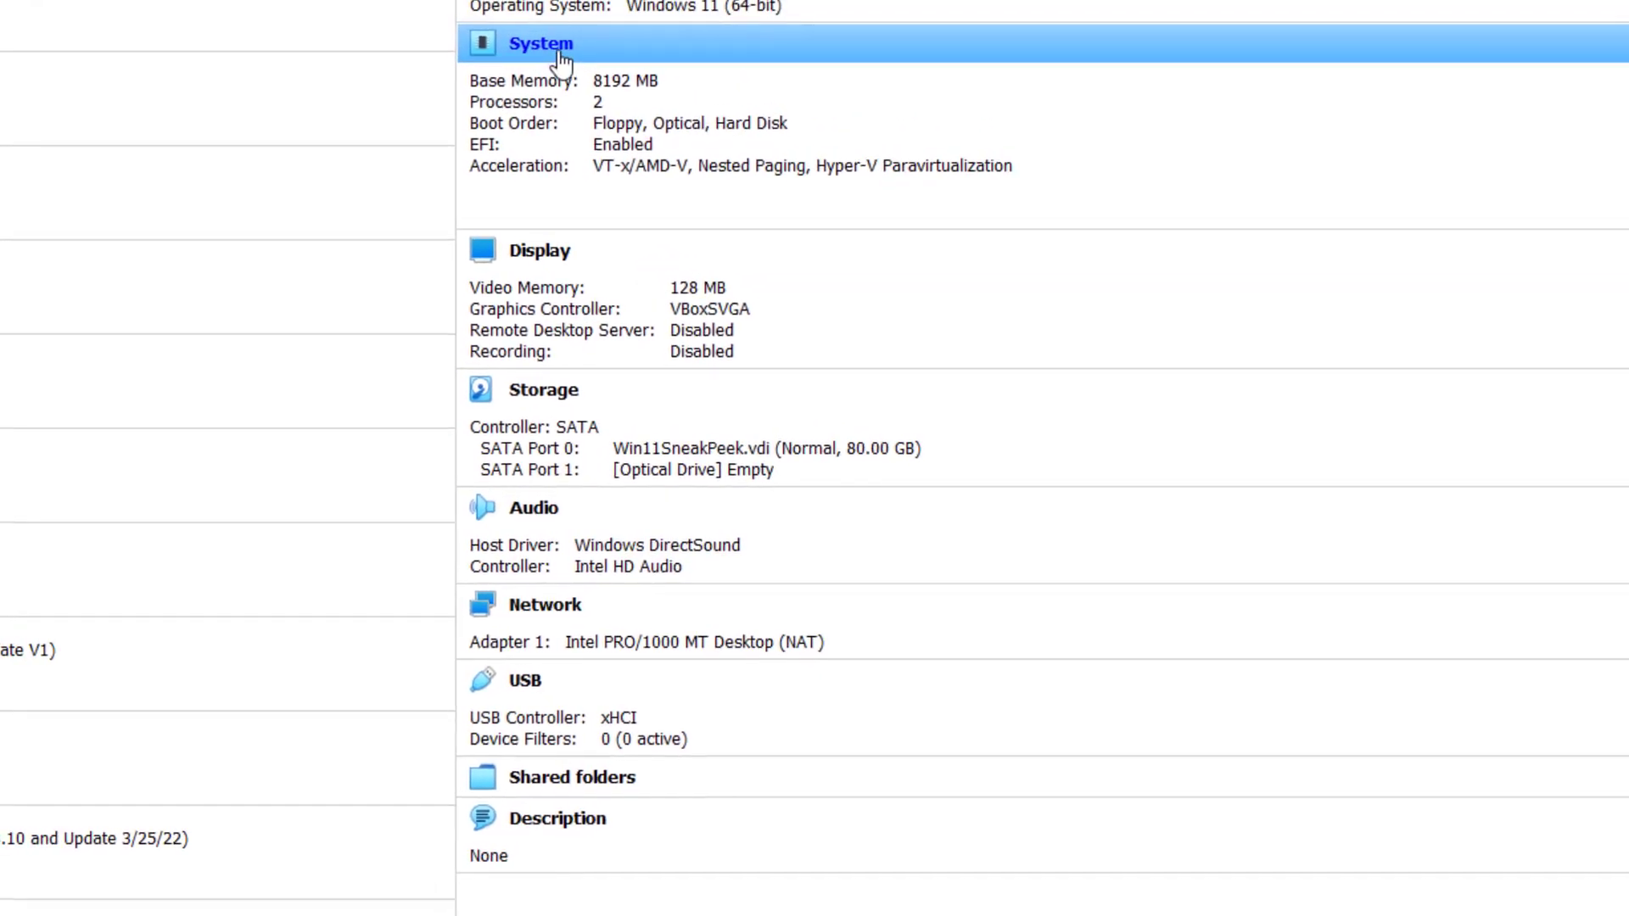
Step: Enable PAE/NX for the machine's processor, check the motherboard's EFI option, and save the system settings
{"action": "left_click", "coordinate": [543, 46]}
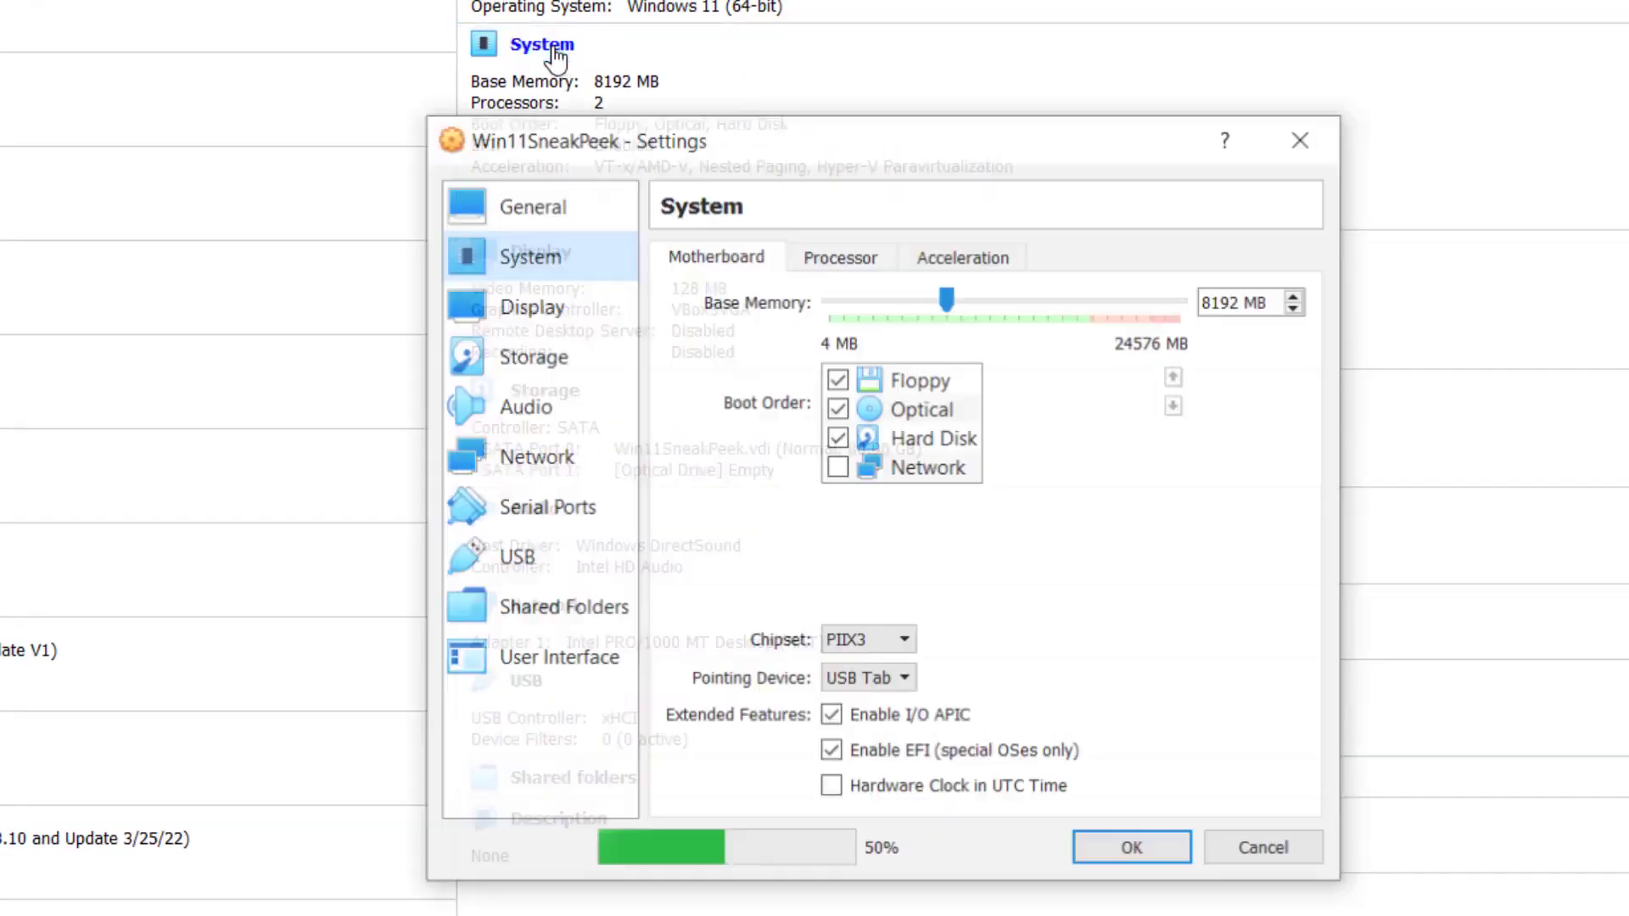
{"action": "left_click", "coordinate": [843, 257]}
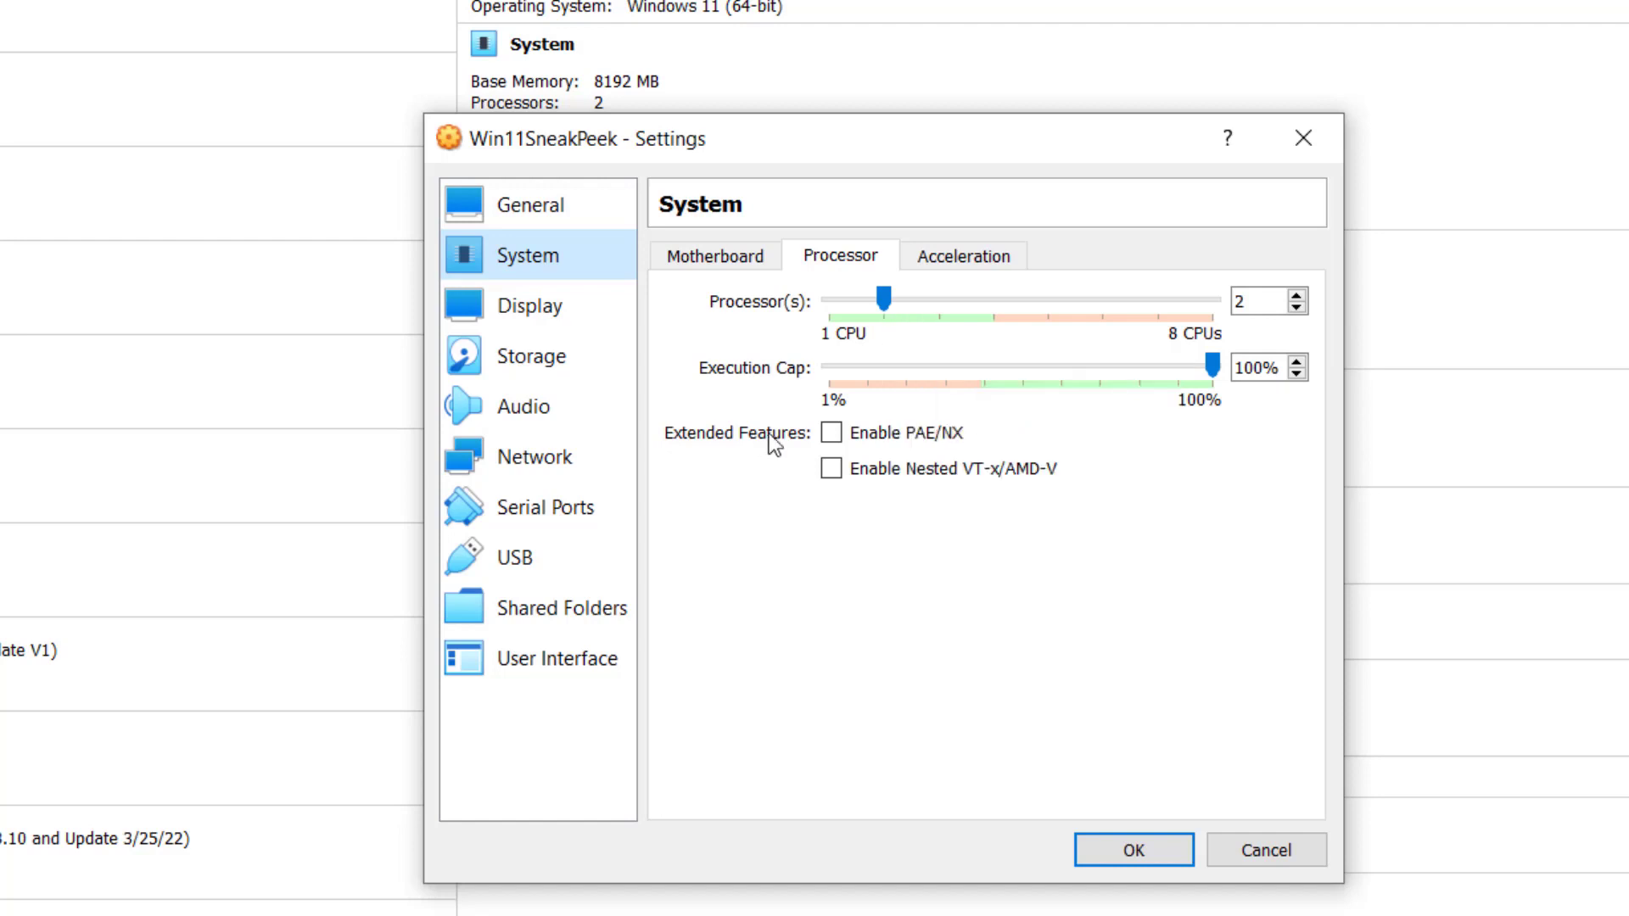
{"action": "left_click", "coordinate": [835, 435]}
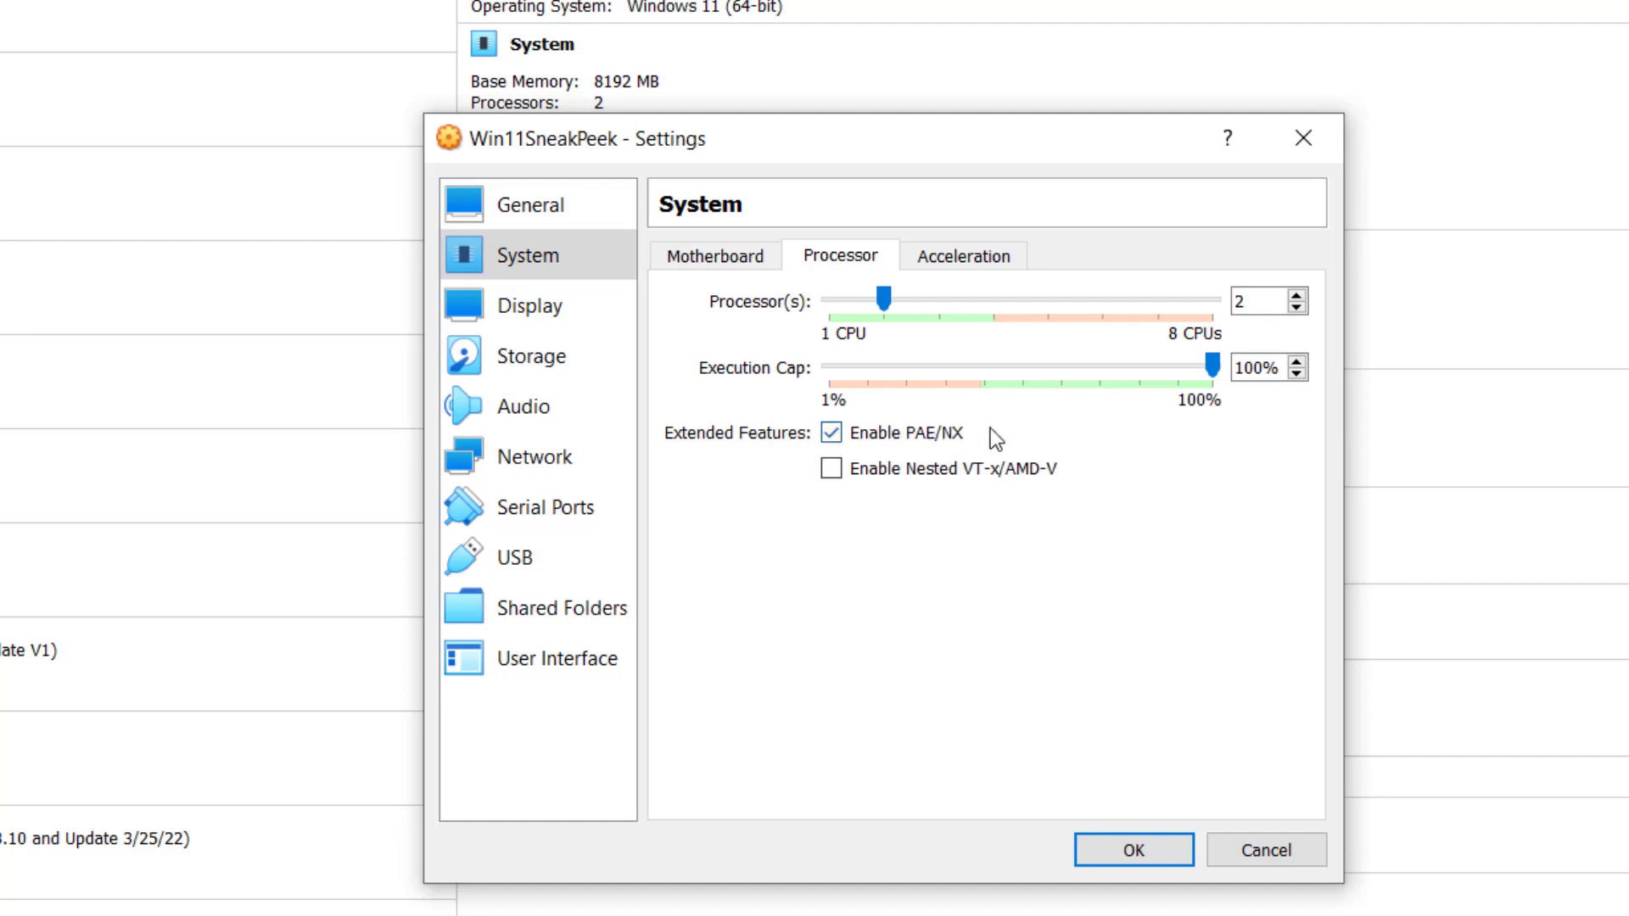
{"action": "left_click", "coordinate": [737, 255]}
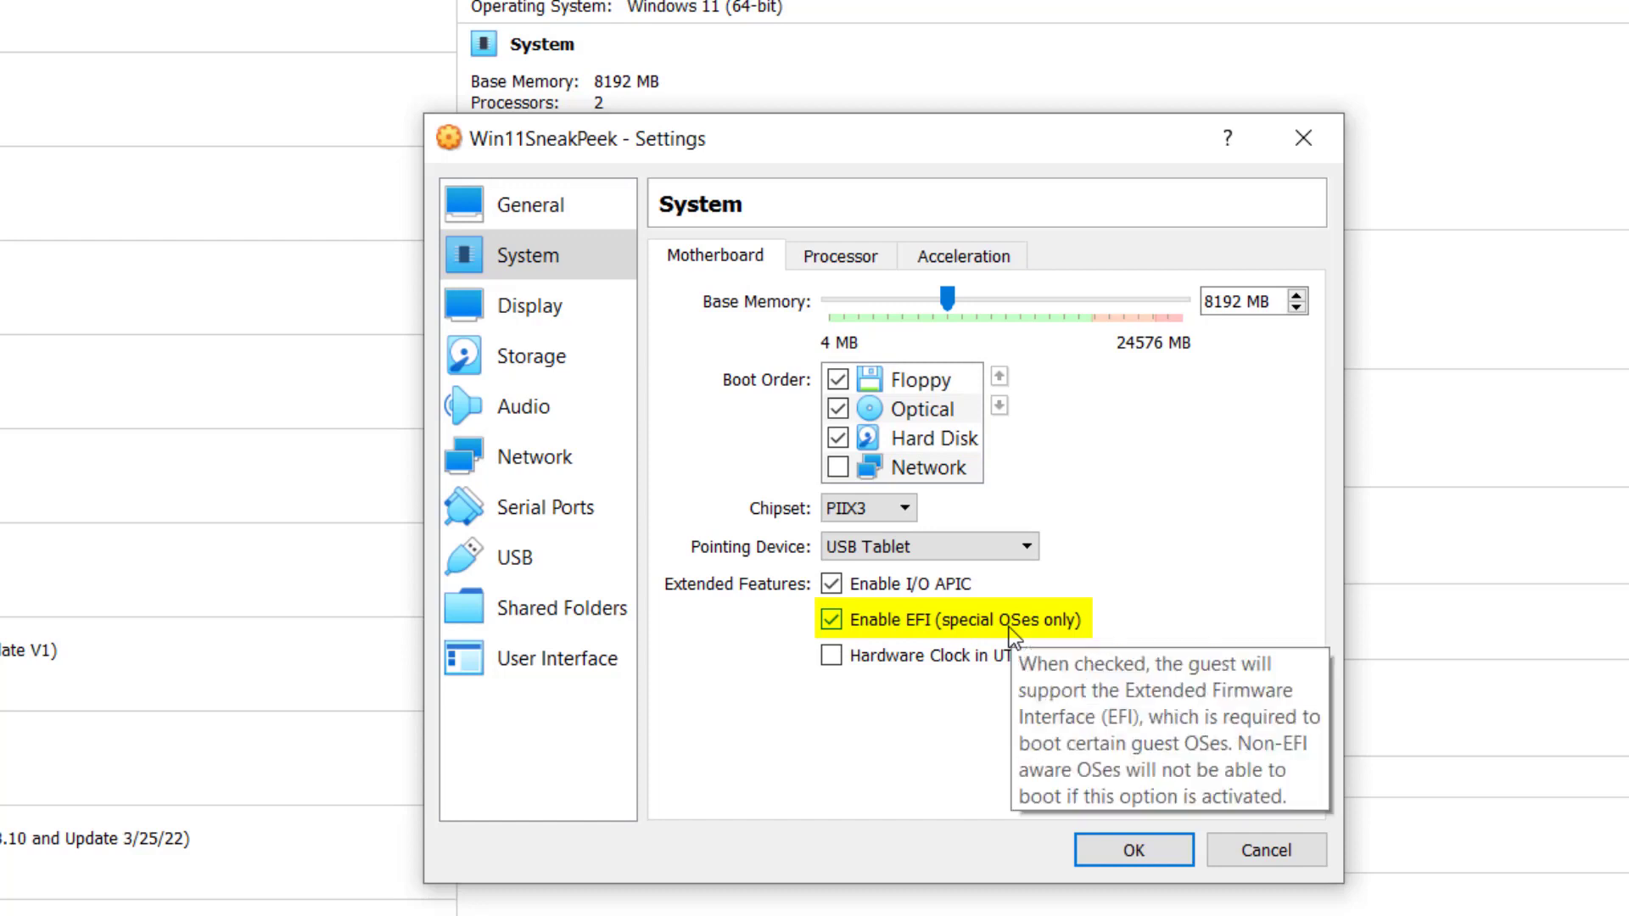
{"action": "left_click", "coordinate": [1134, 850]}
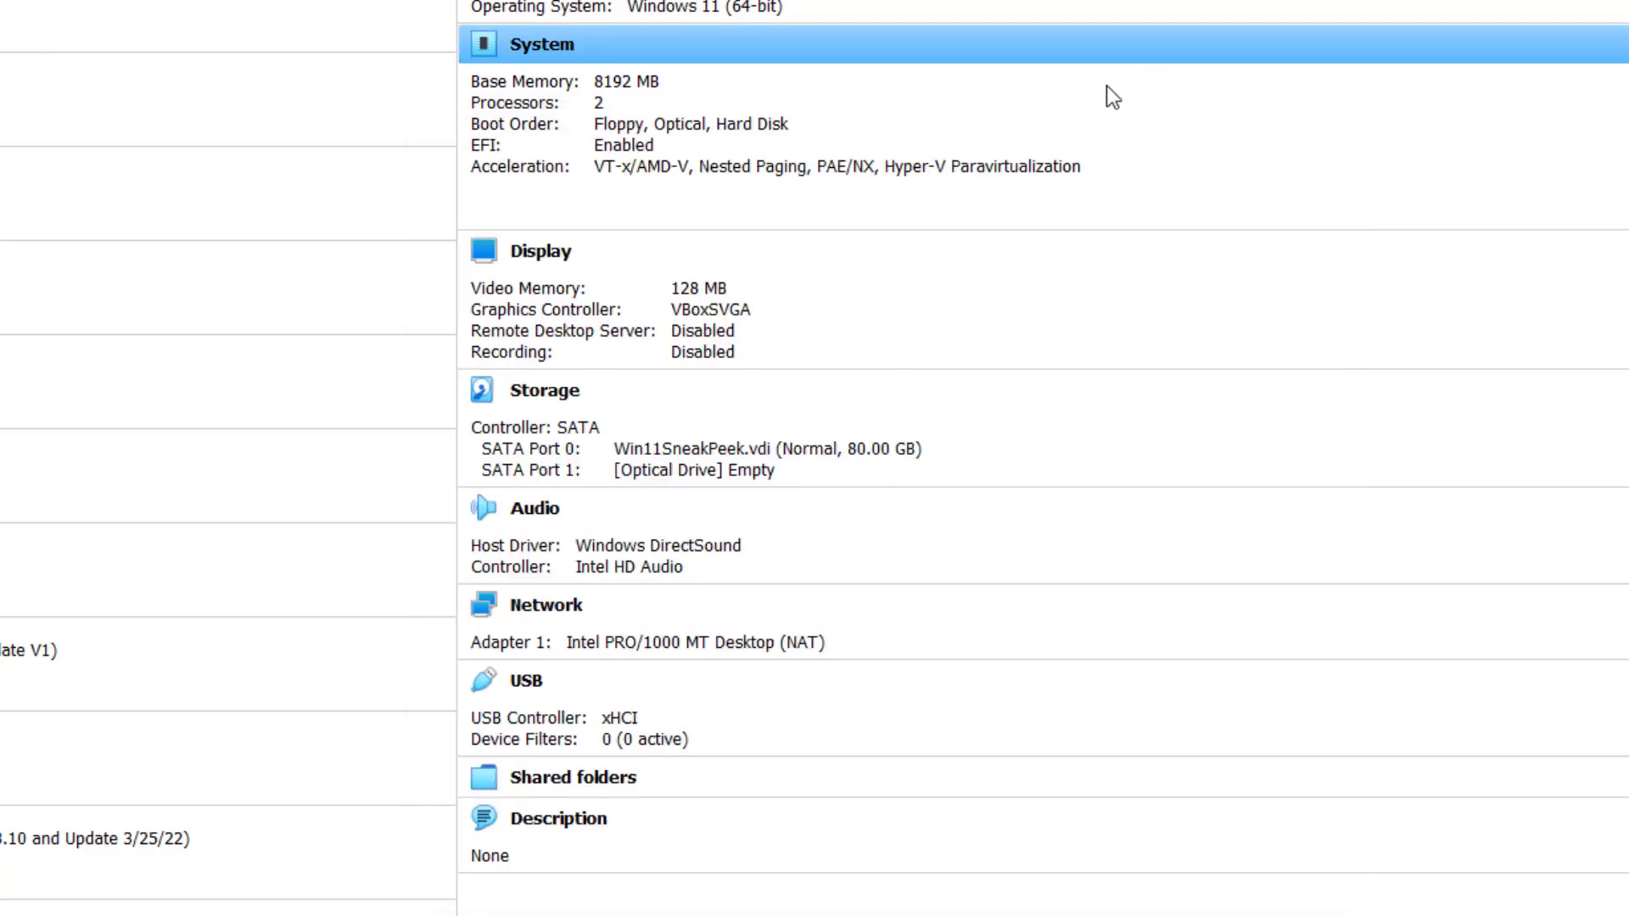
Step: Enable 3D acceleration and raise the video memory to 256 MB in the machine's display settings
{"action": "left_click", "coordinate": [543, 252]}
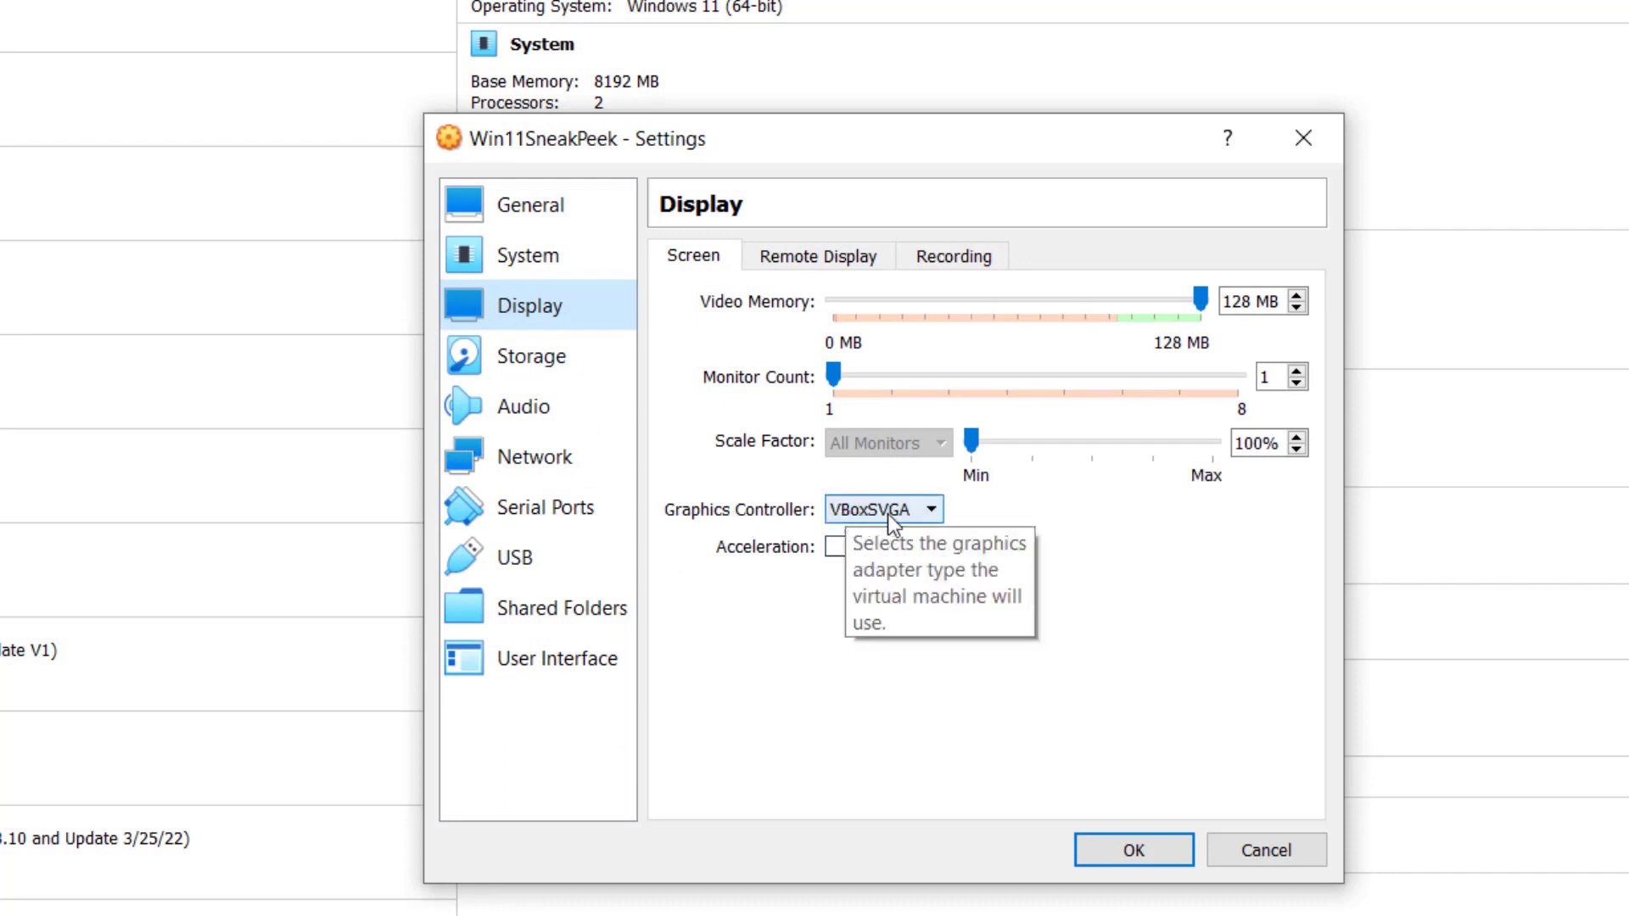
{"action": "left_click", "coordinate": [837, 547]}
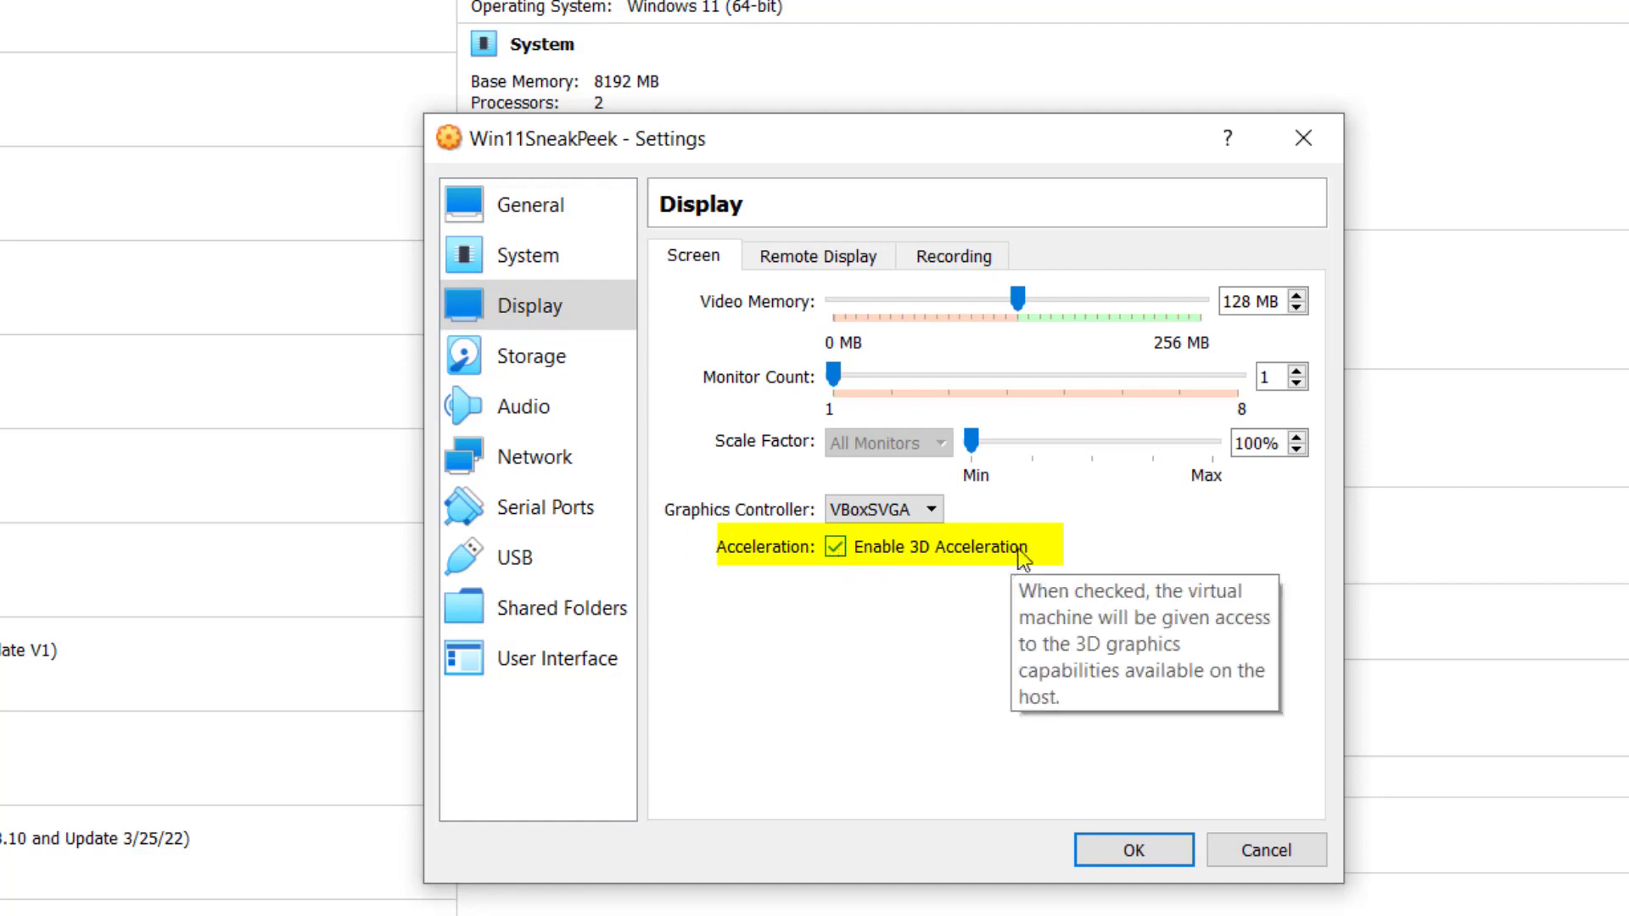
{"action": "left_click_drag", "start_coordinate": [1019, 295], "coordinate": [1178, 294]}
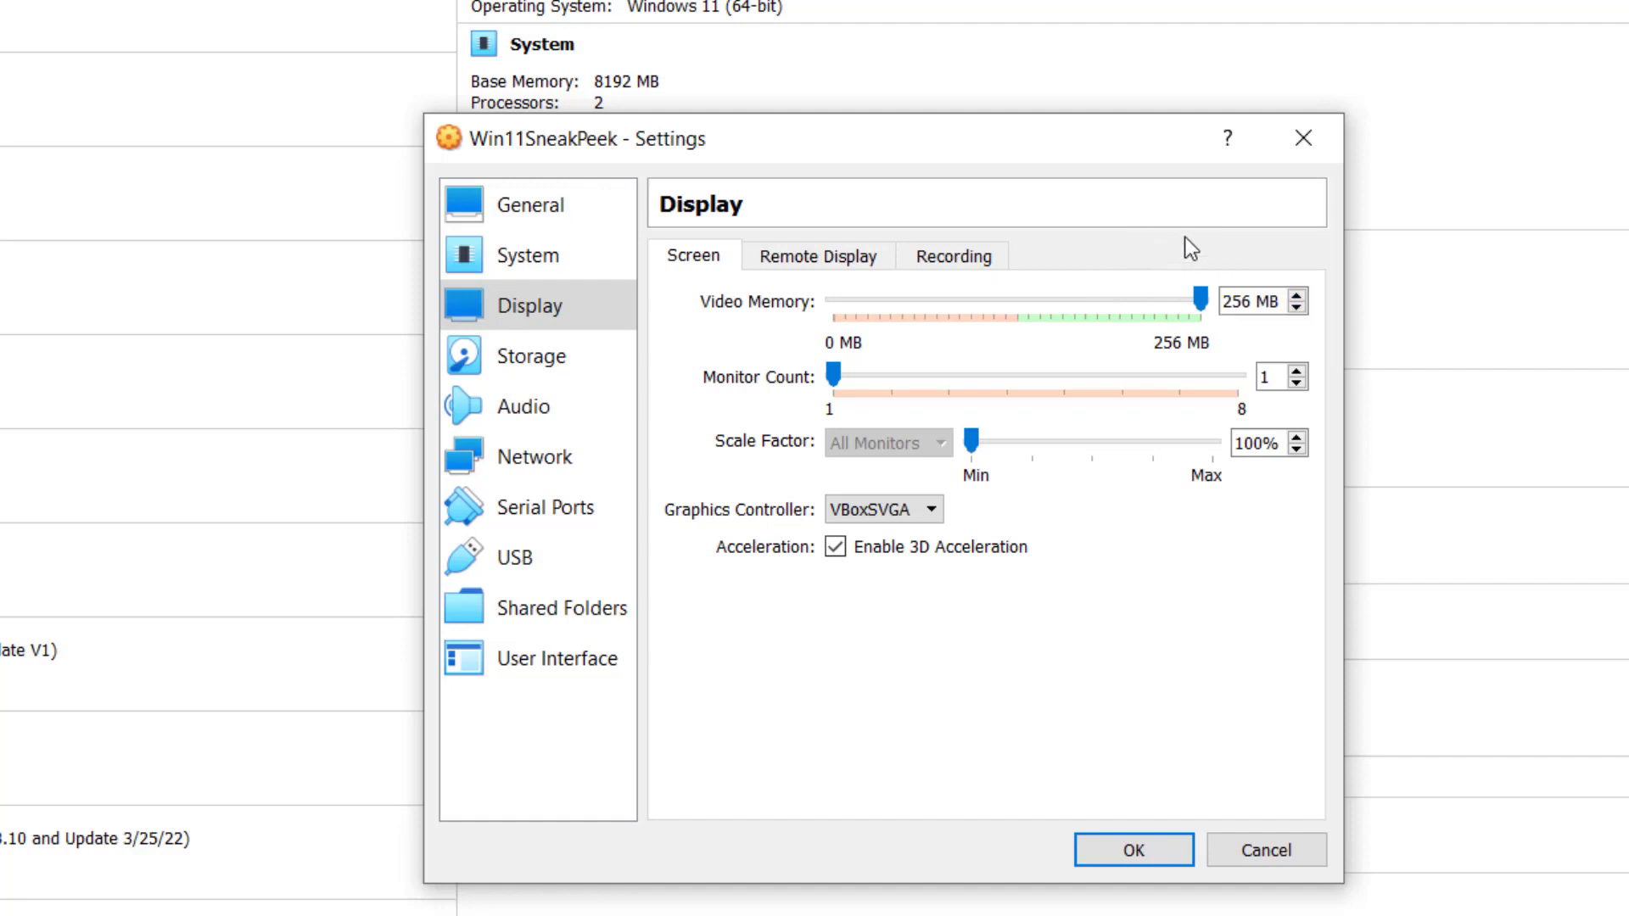
{"action": "left_click", "coordinate": [1131, 851]}
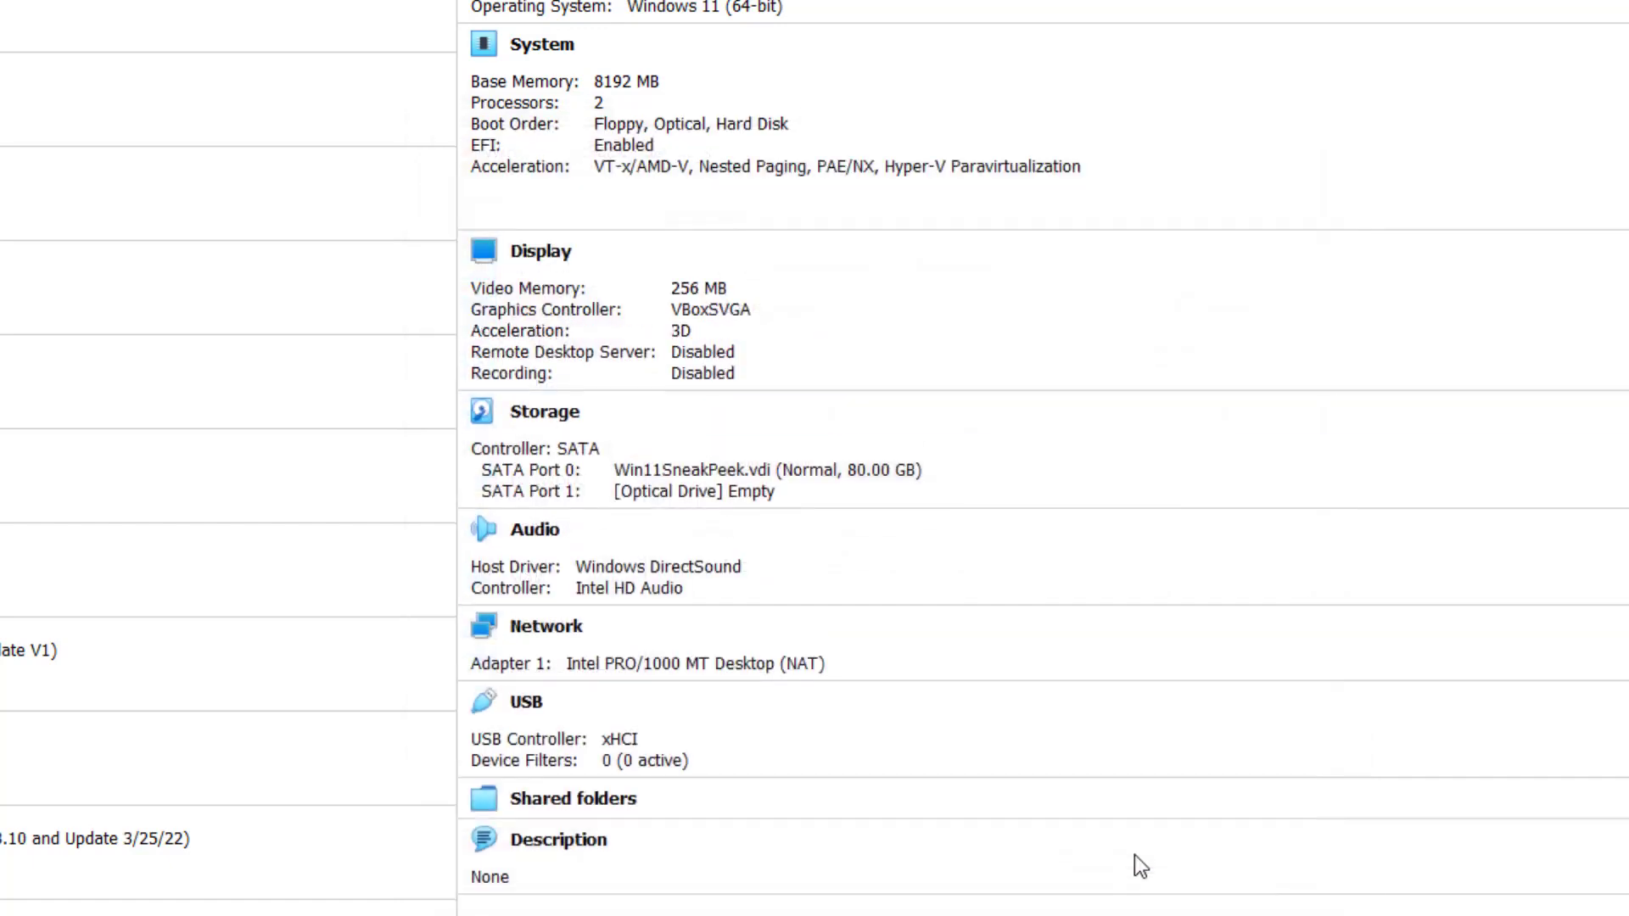
Step: Load Win11_English_x64v1.iso into the machine's empty optical drive on SATA Port 1 and save the storage settings
{"action": "left_click", "coordinate": [543, 415]}
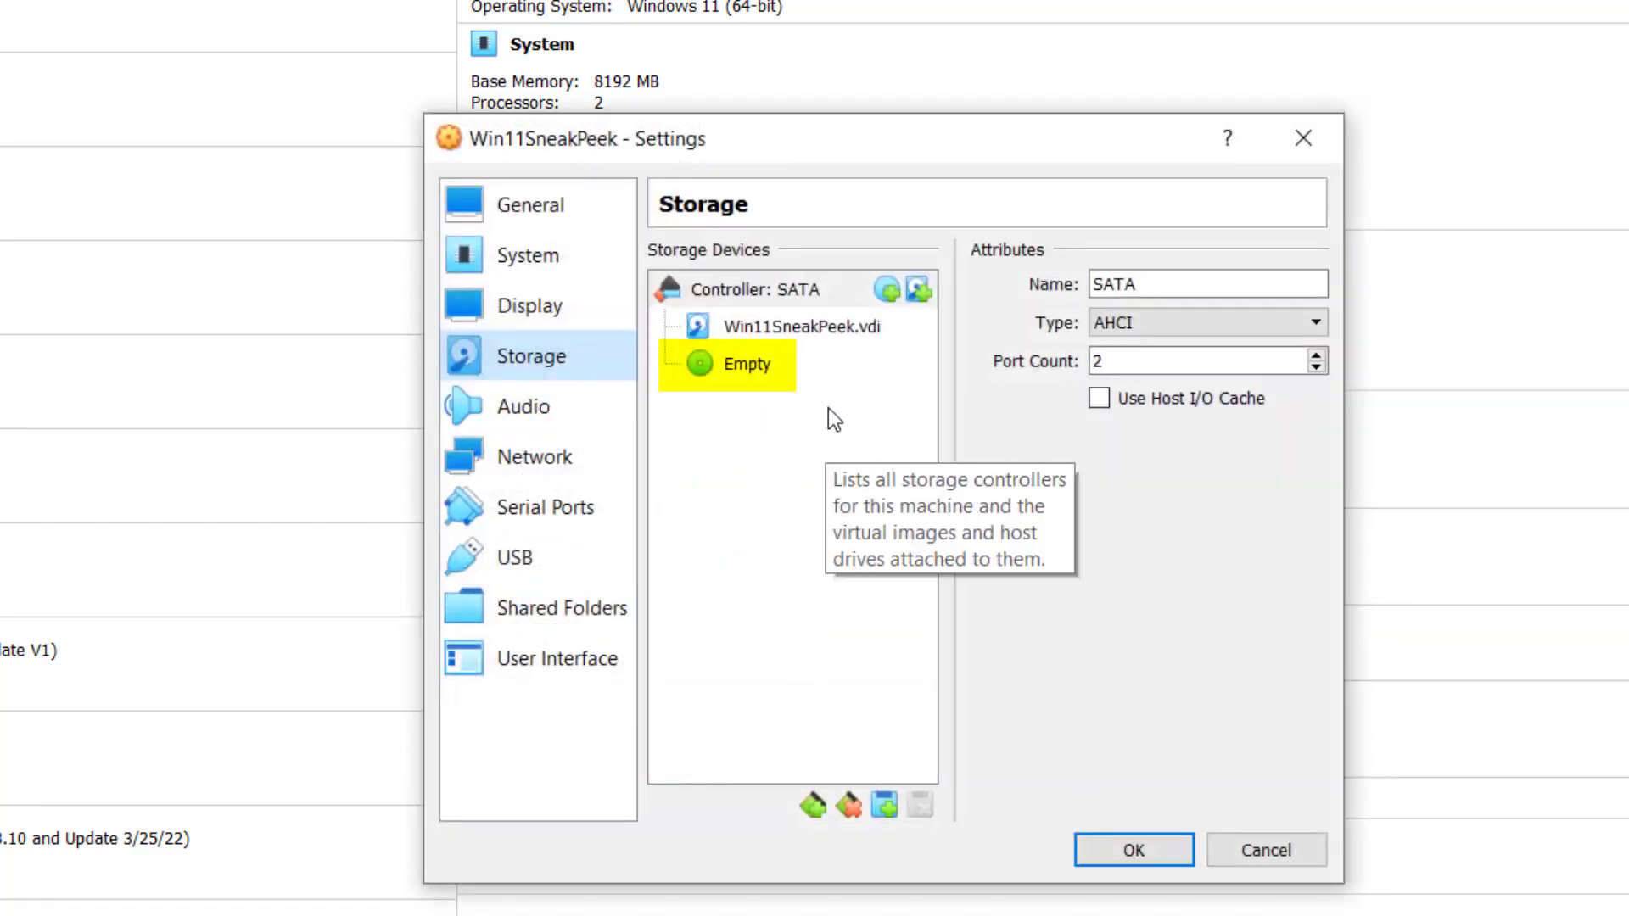
{"action": "left_click", "coordinate": [711, 363]}
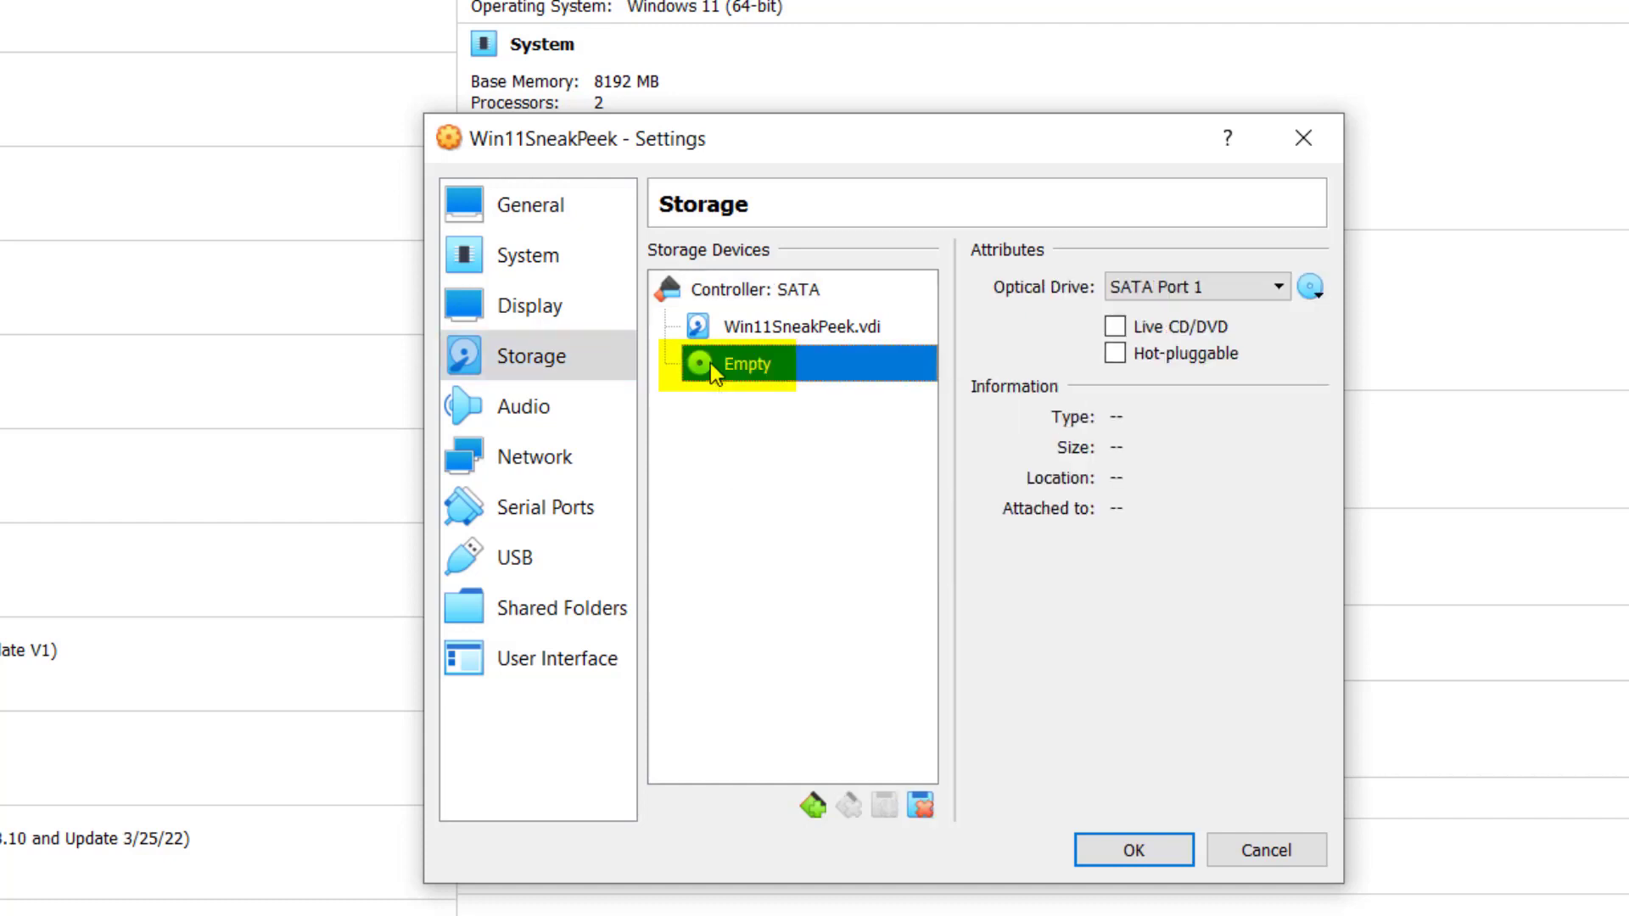
{"action": "left_click", "coordinate": [1312, 287]}
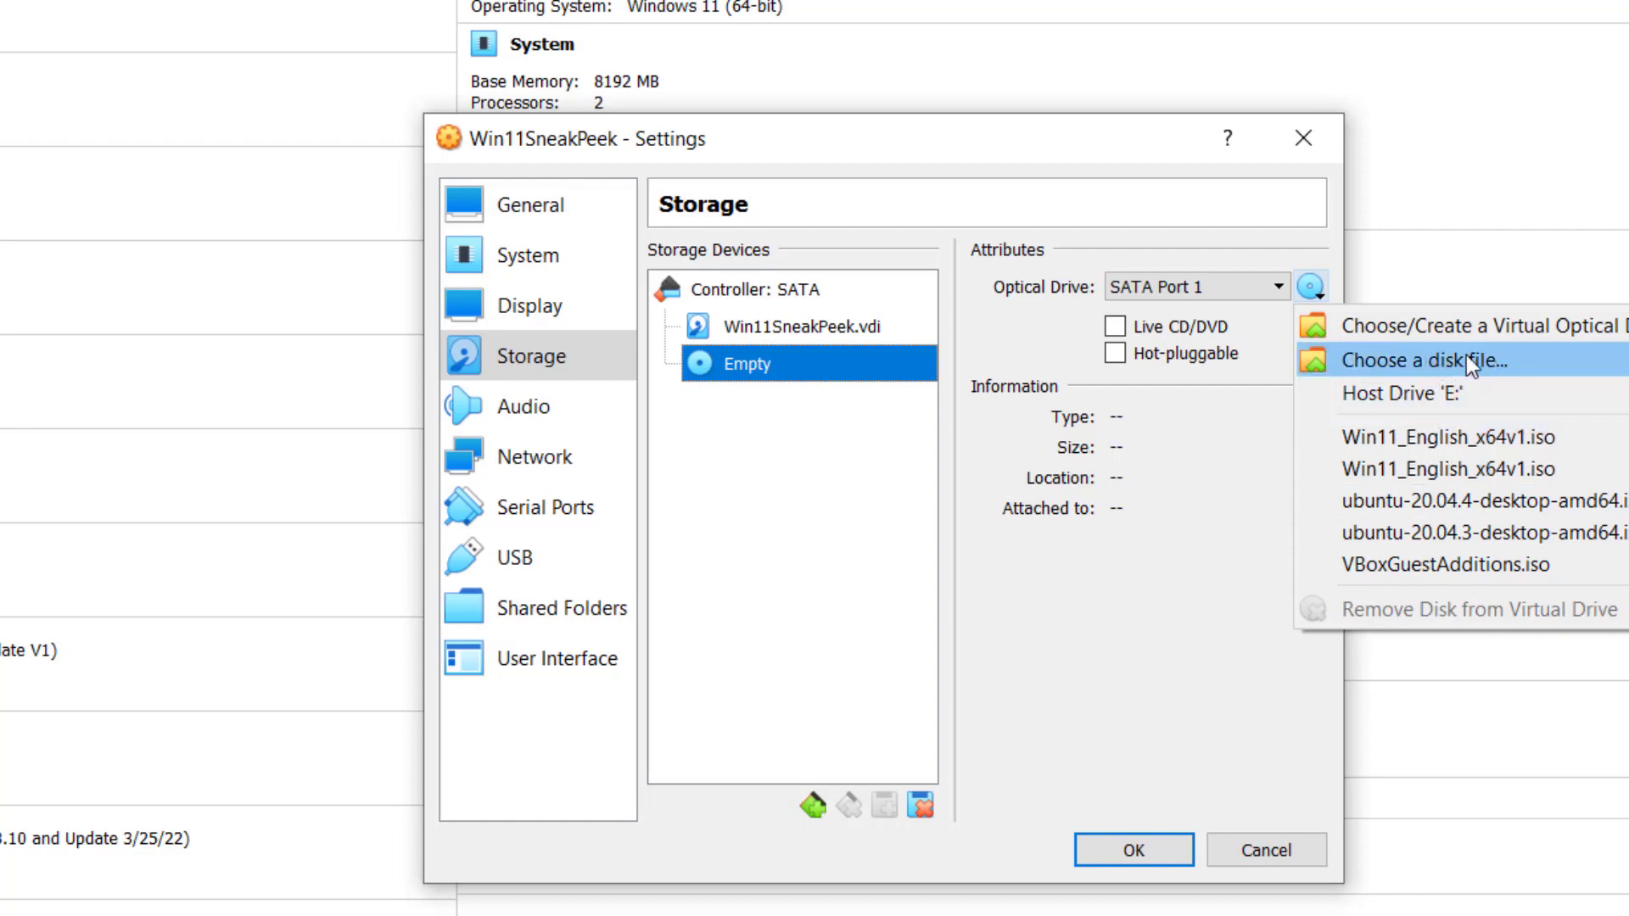
{"action": "left_click", "coordinate": [1448, 437]}
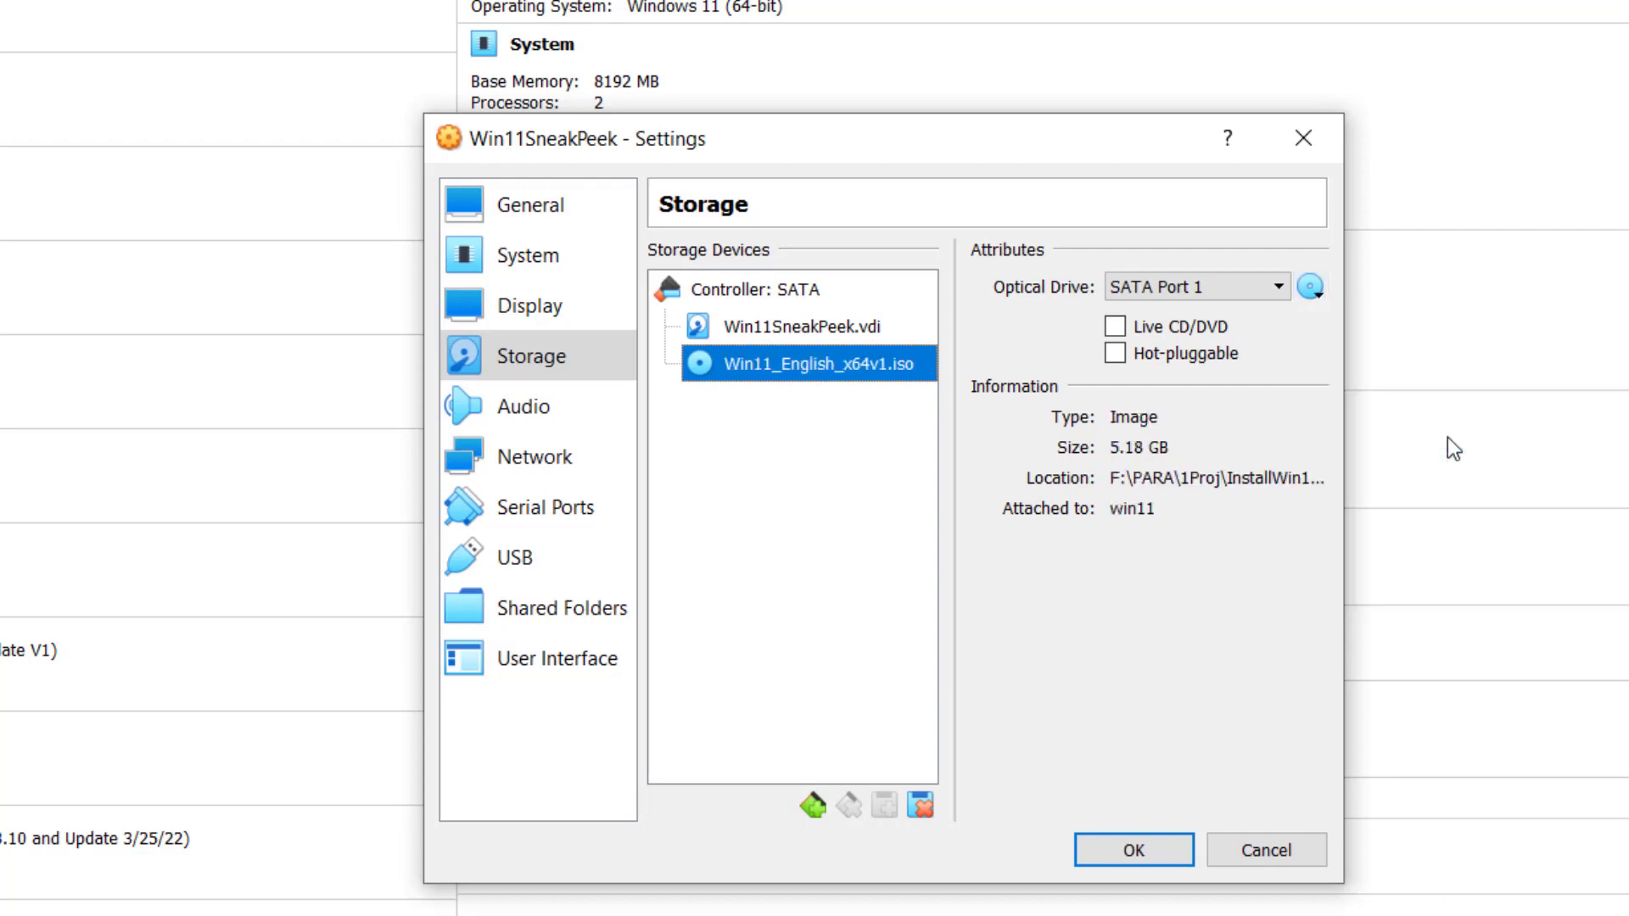
{"action": "left_click", "coordinate": [1164, 844]}
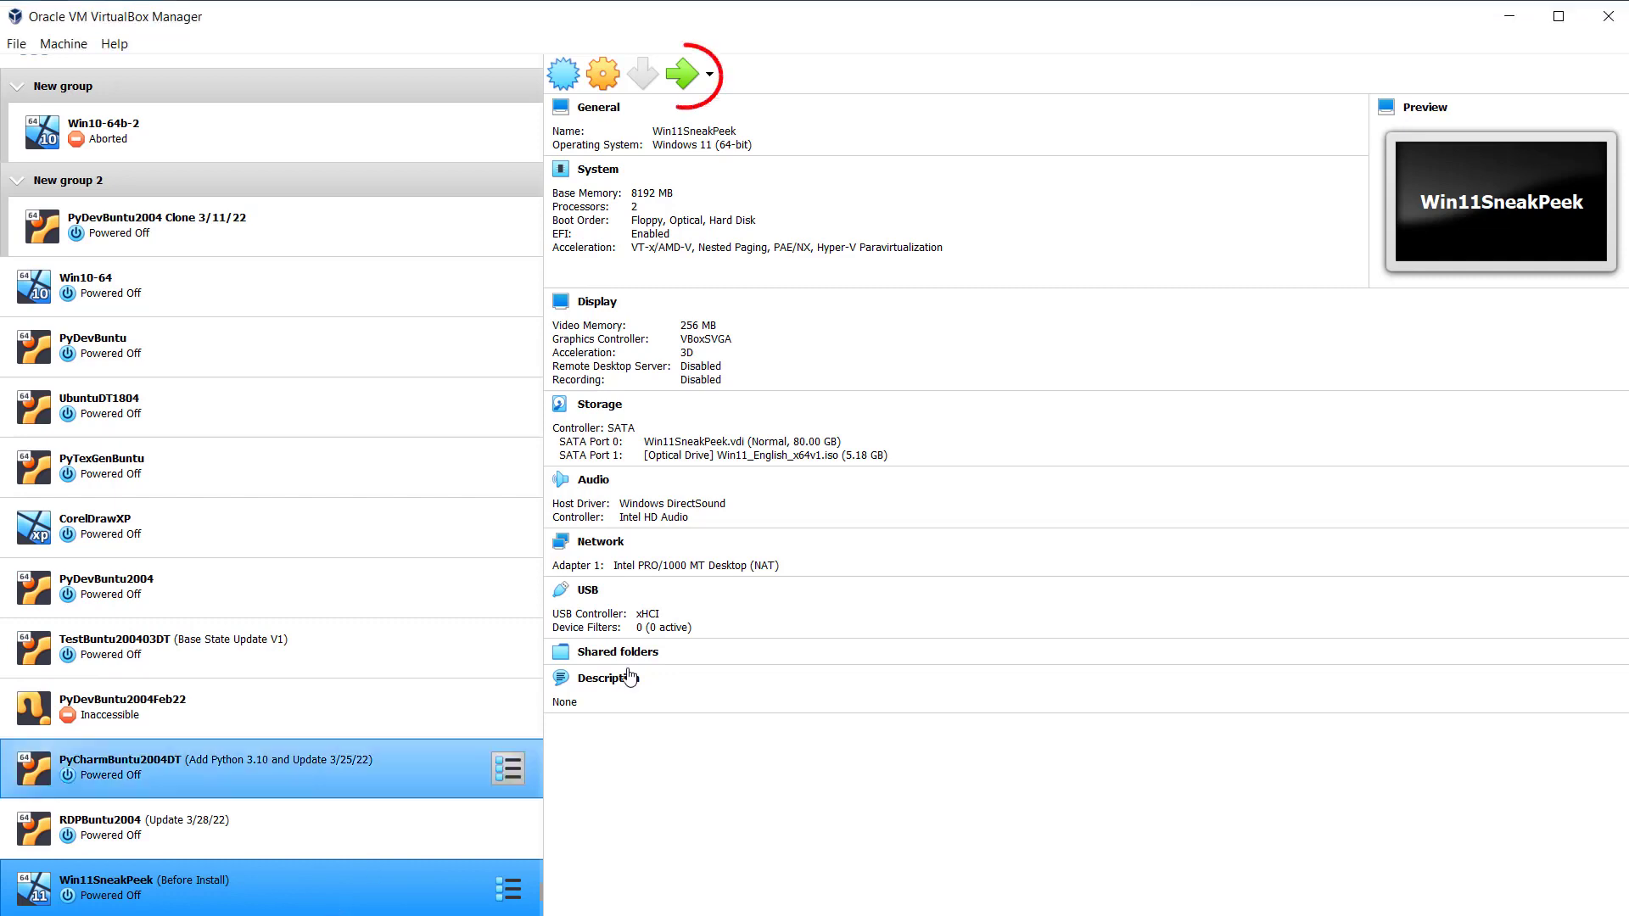
Step: Start the Win11SneakPeek machine from the installation disc and launch regedit from a command prompt within Windows Setup
{"action": "left_click", "coordinate": [683, 73]}
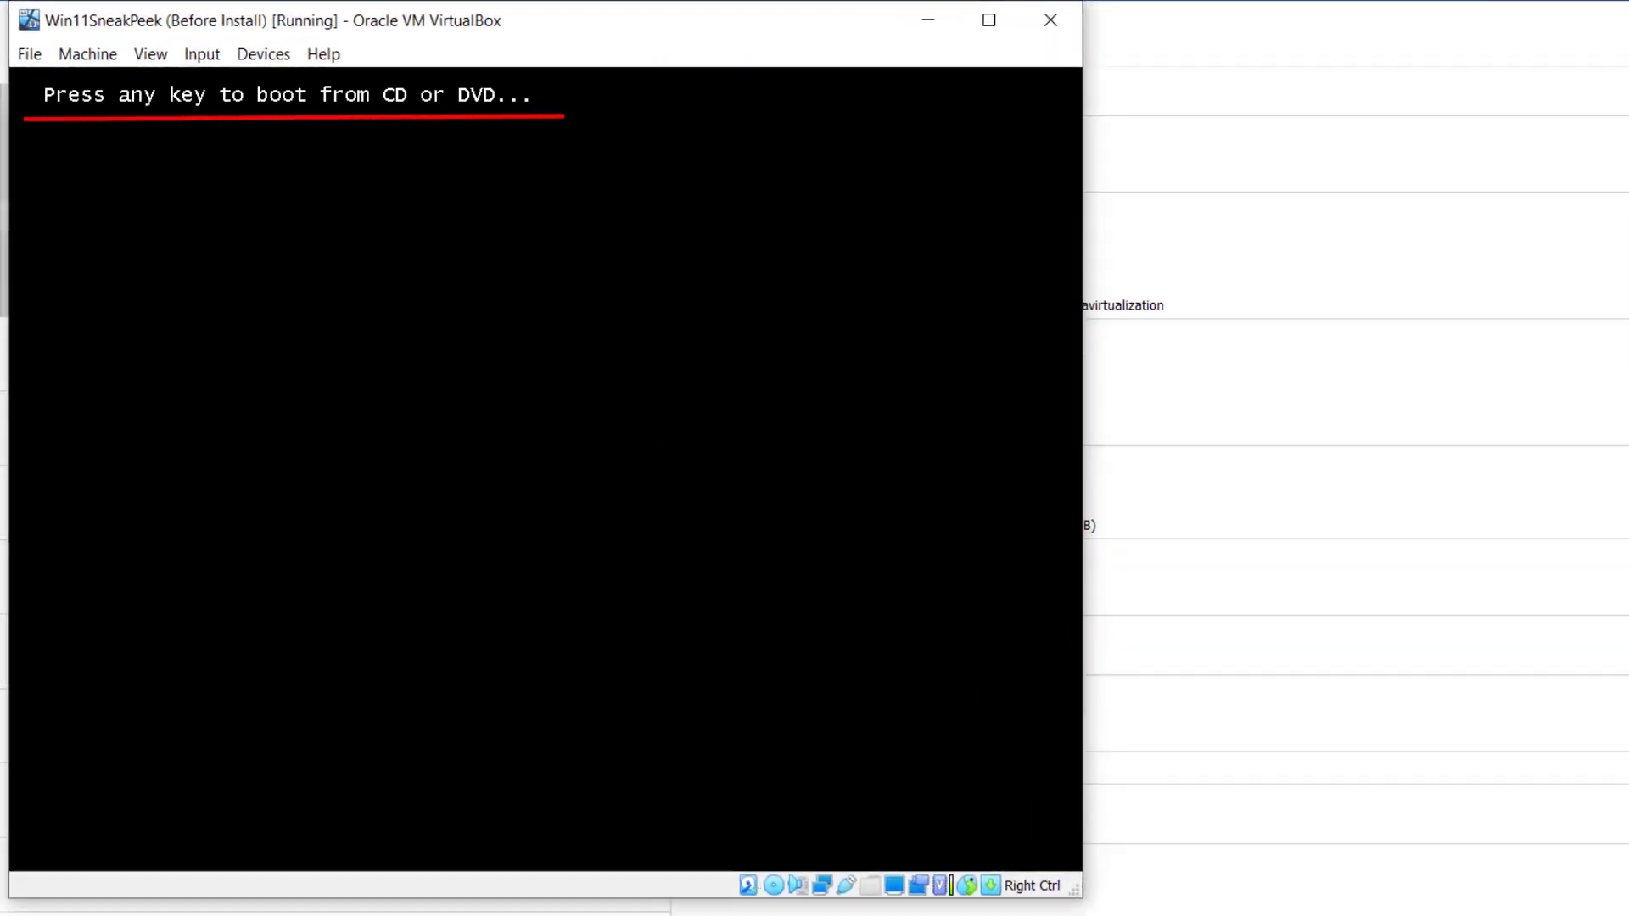
{"action": "key", "text": "Return"}
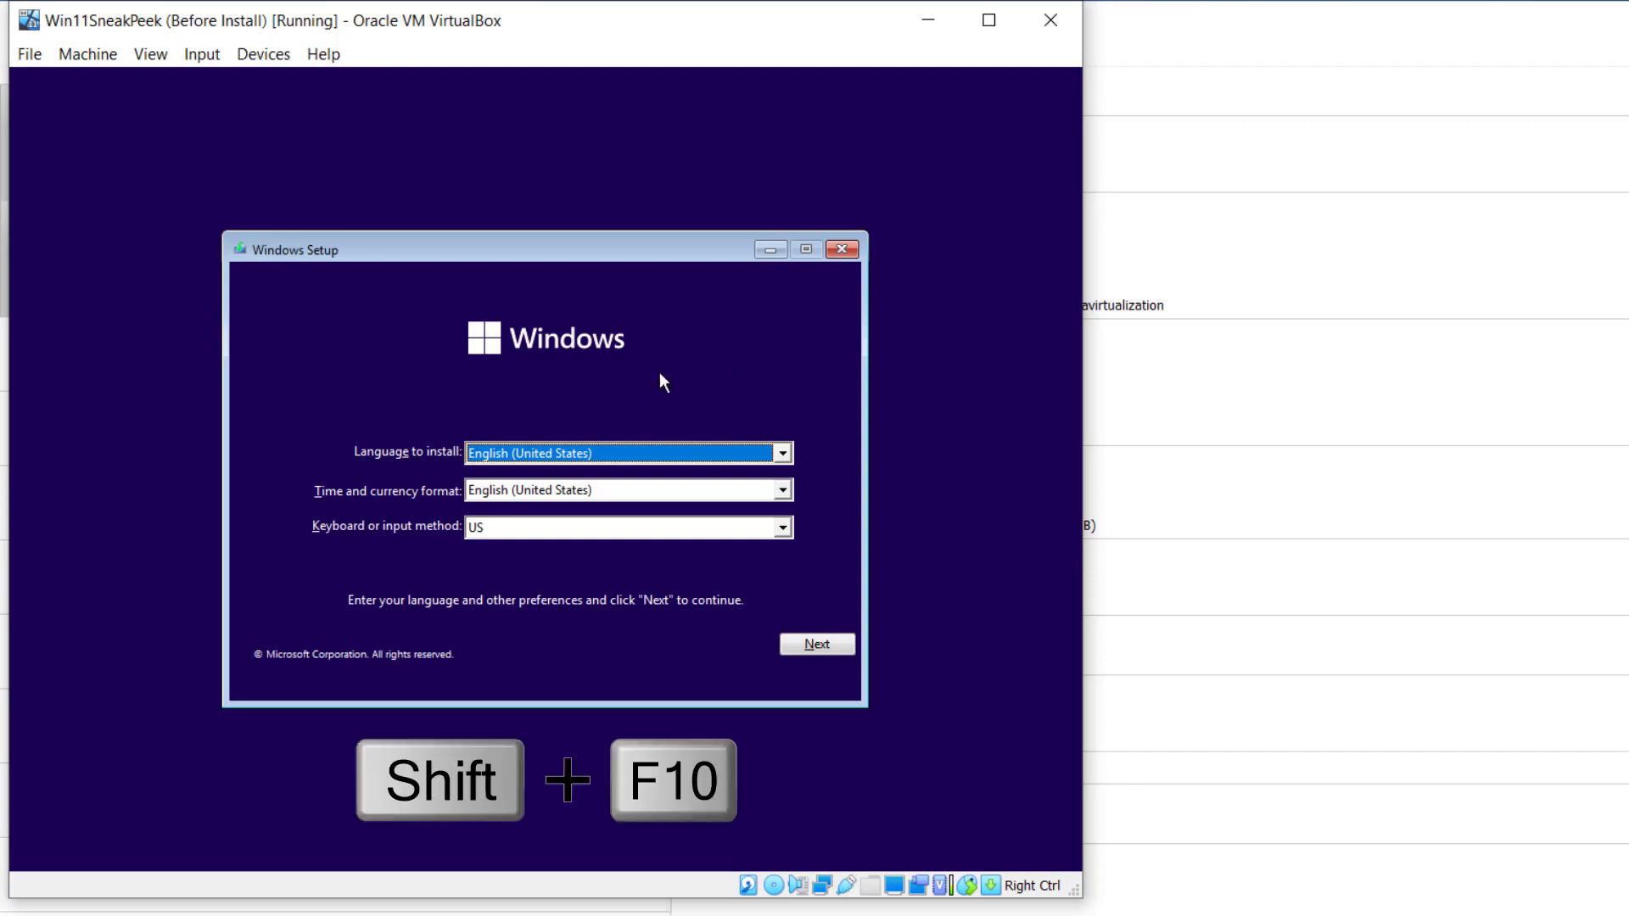
{"action": "key", "text": "shift+F10"}
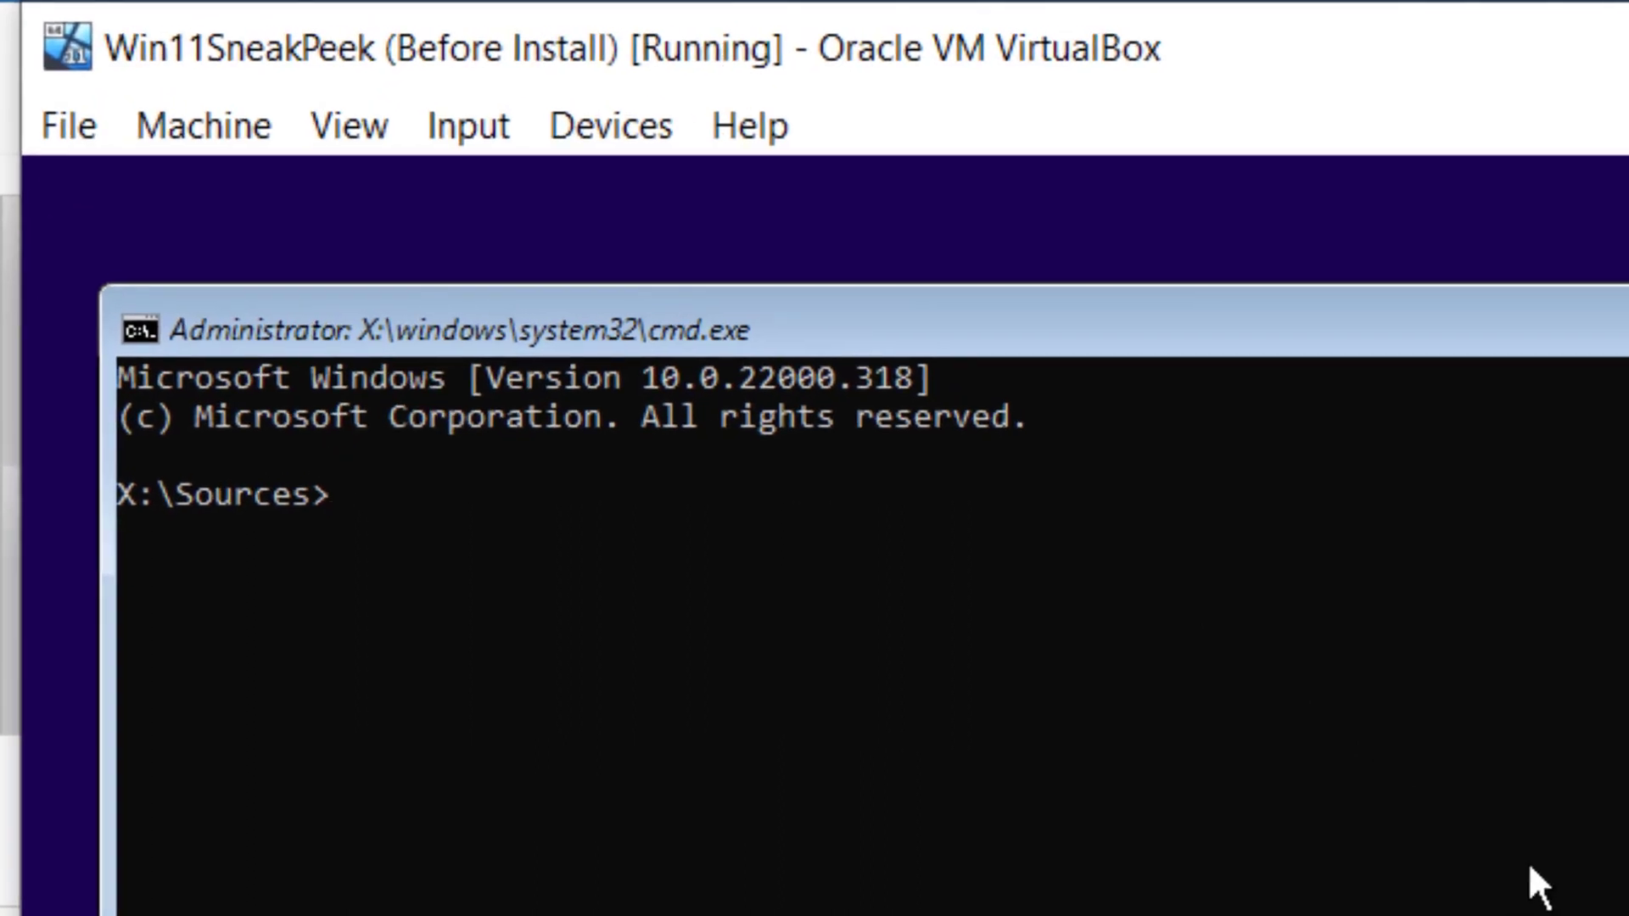
{"action": "type", "text": "regedit"}
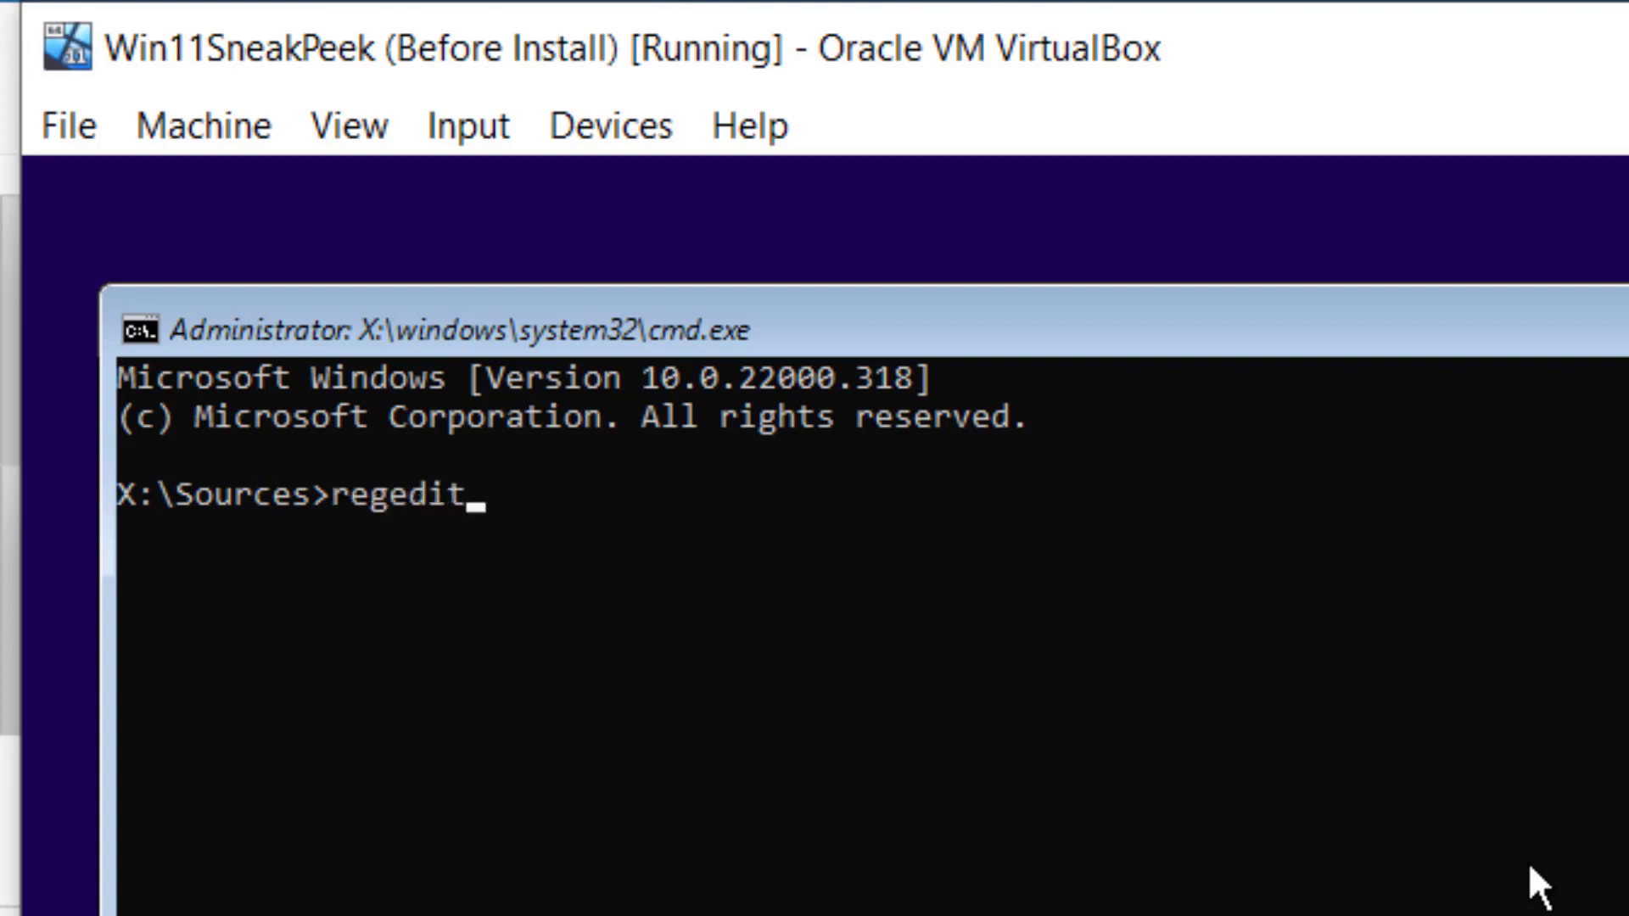
{"action": "key", "text": "Return"}
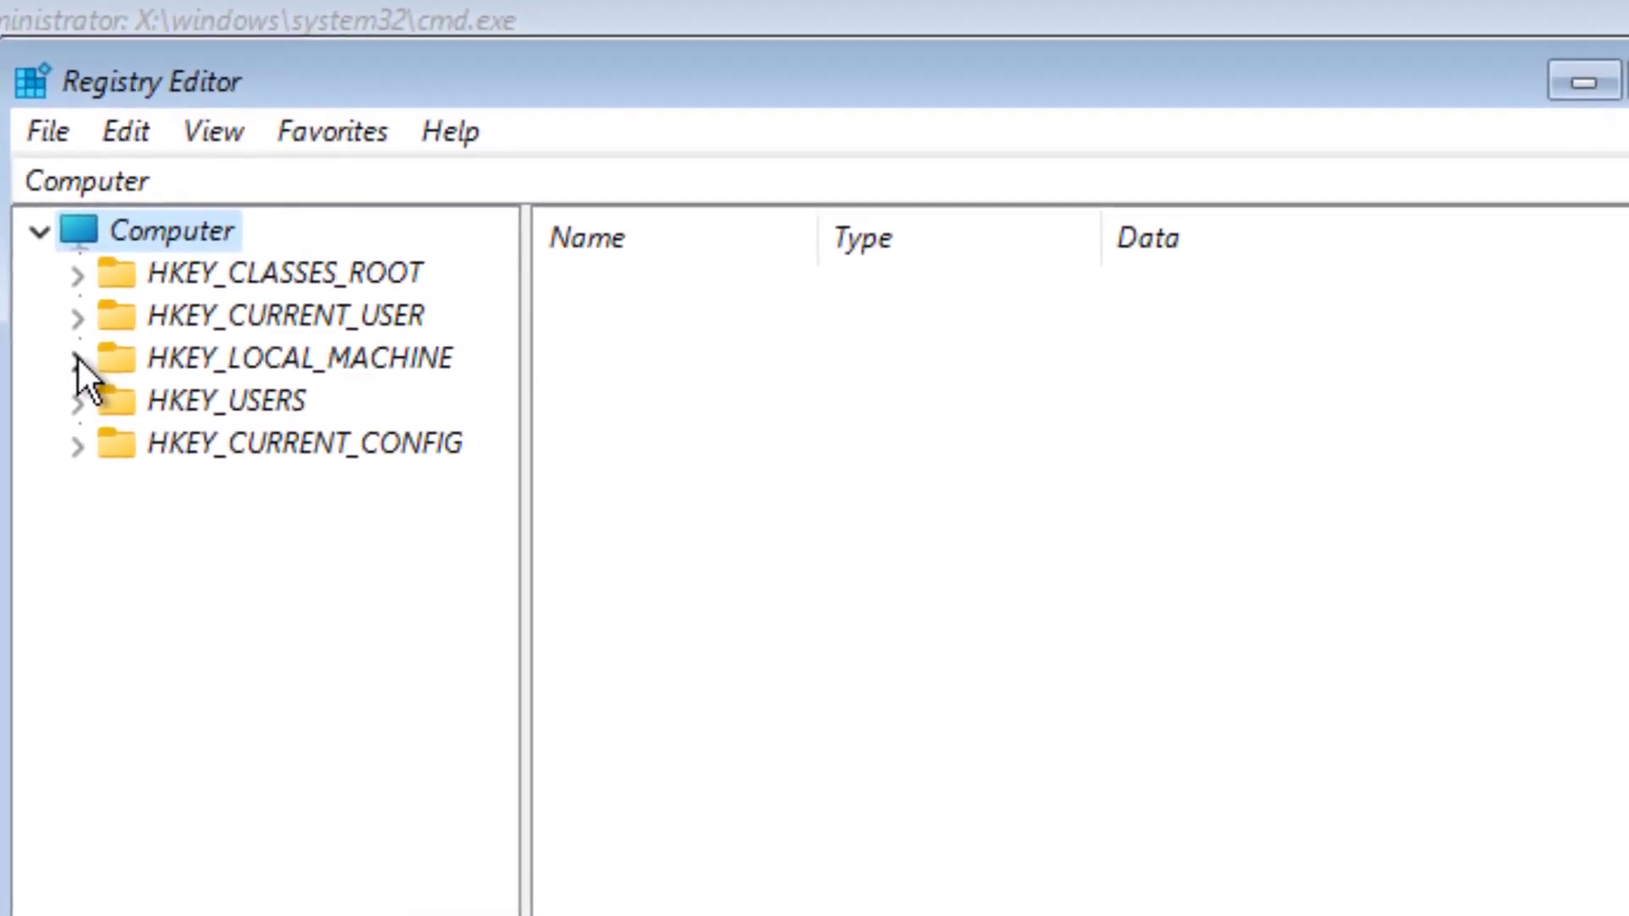
Step: Create a registry key named LabConfig under HKEY_LOCAL_MACHINE\SYSTEM\Setup
{"action": "left_click", "coordinate": [90, 477]}
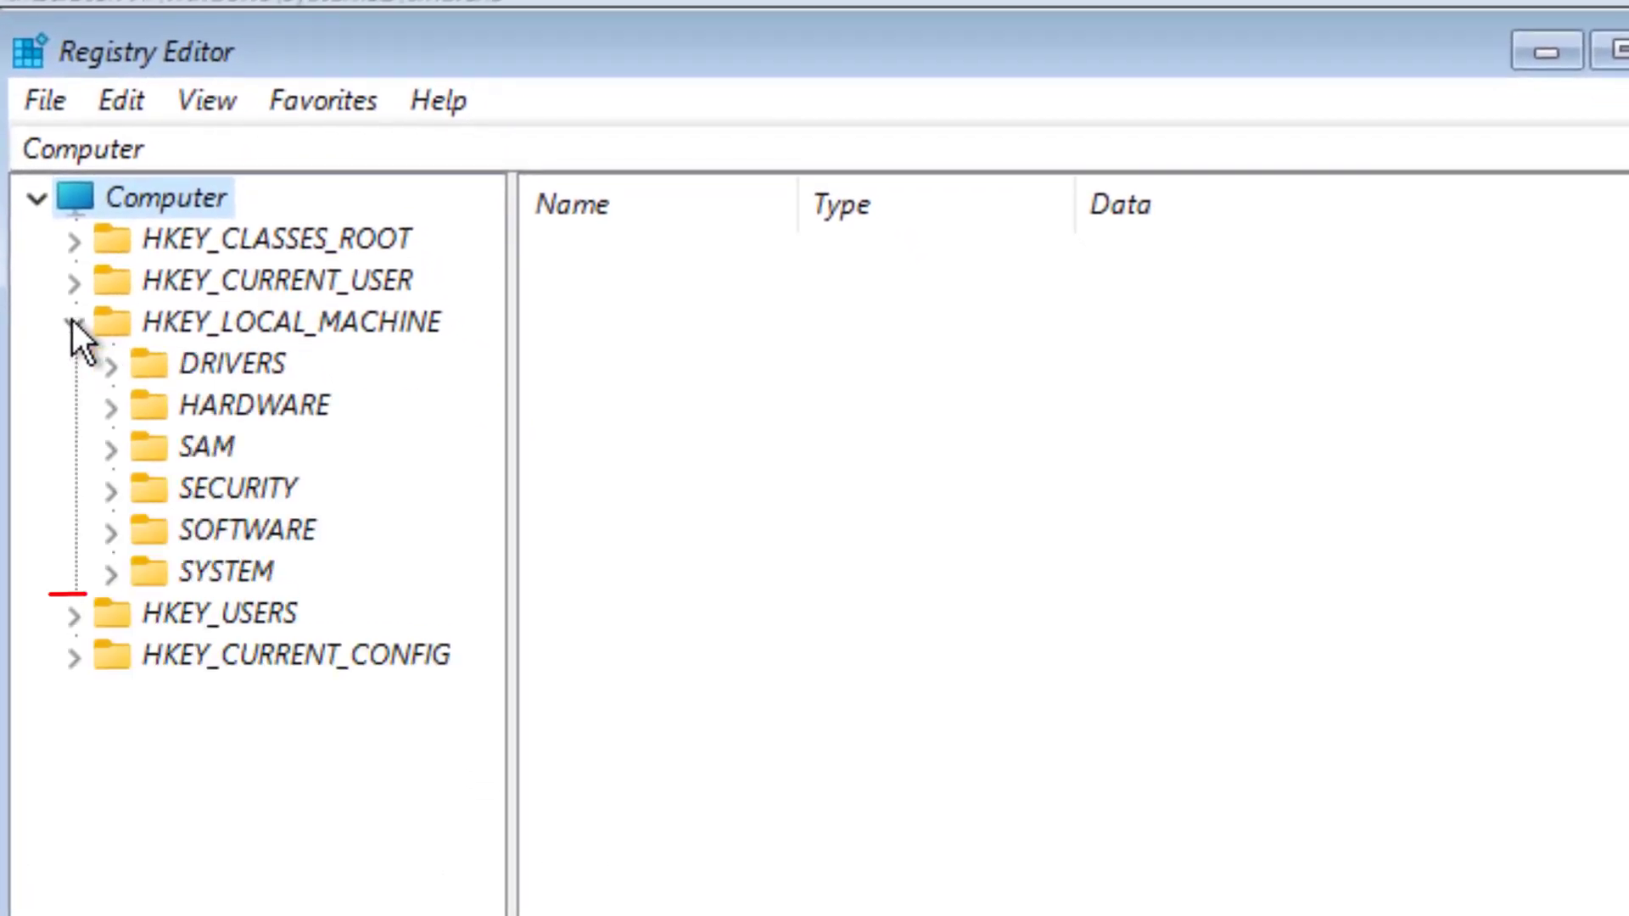
{"action": "left_click", "coordinate": [110, 577]}
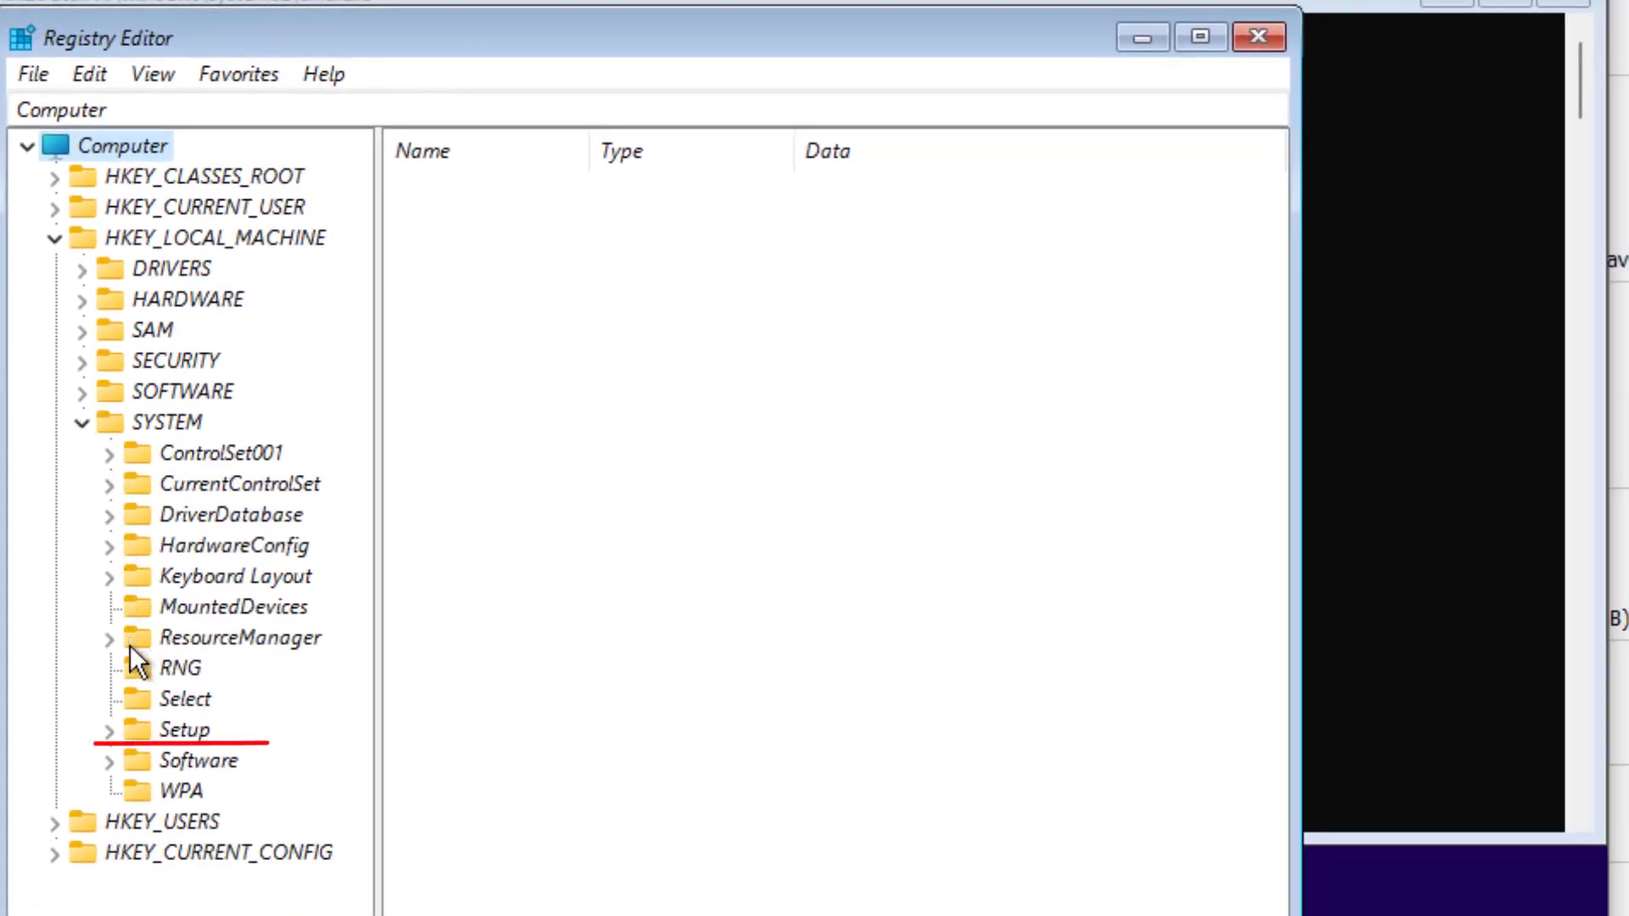
{"action": "left_click", "coordinate": [111, 730]}
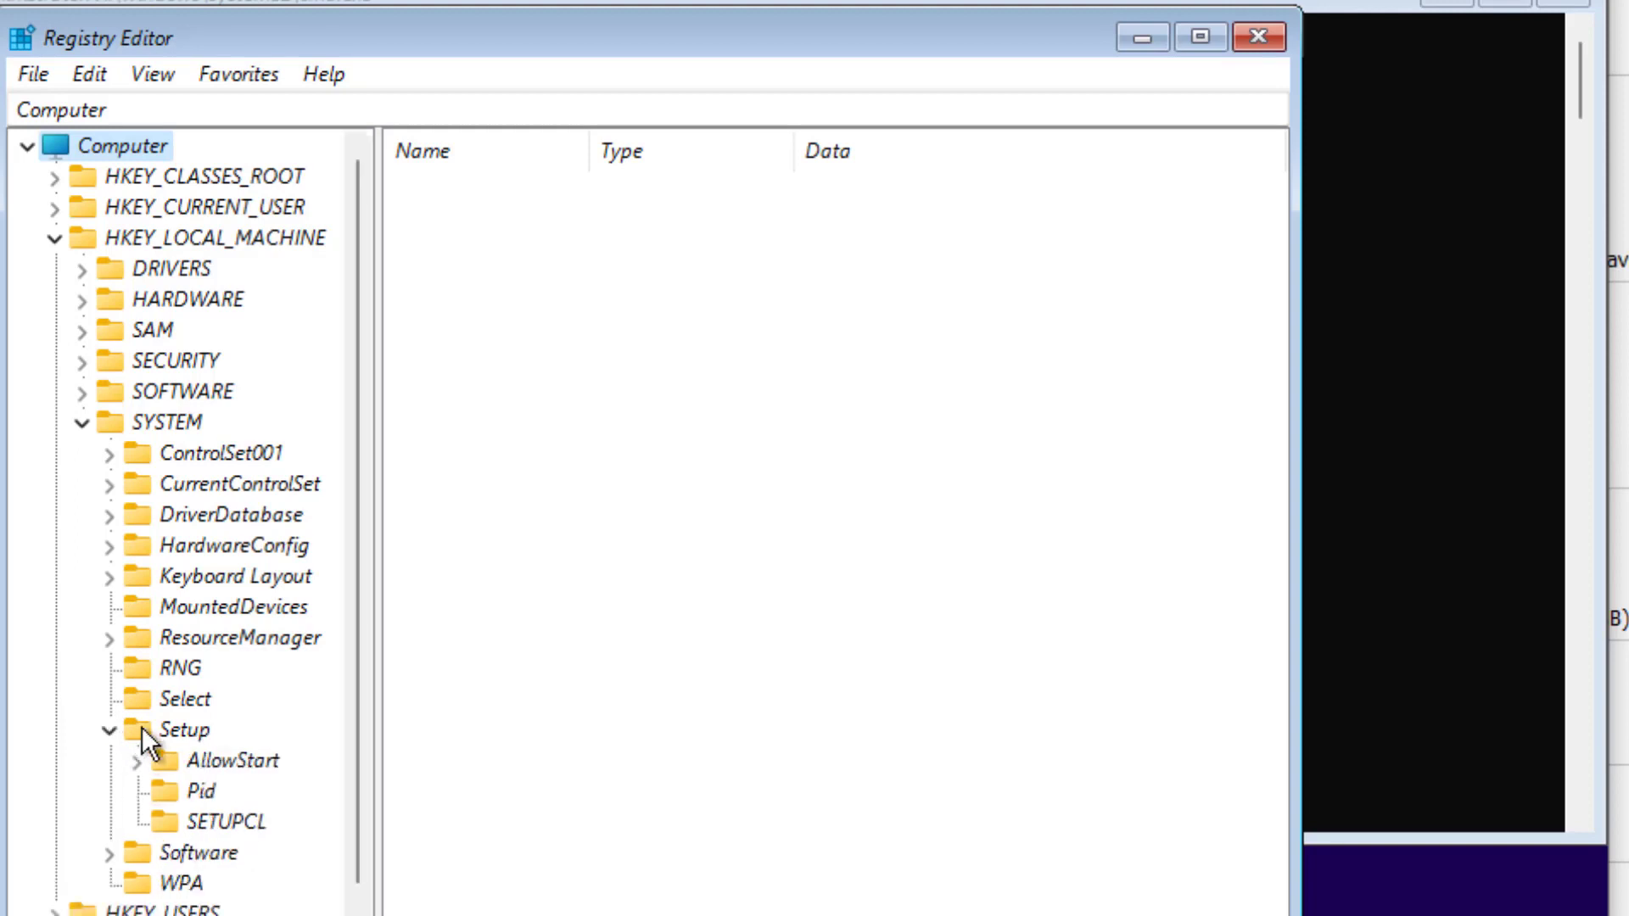
{"action": "right_click", "coordinate": [141, 730]}
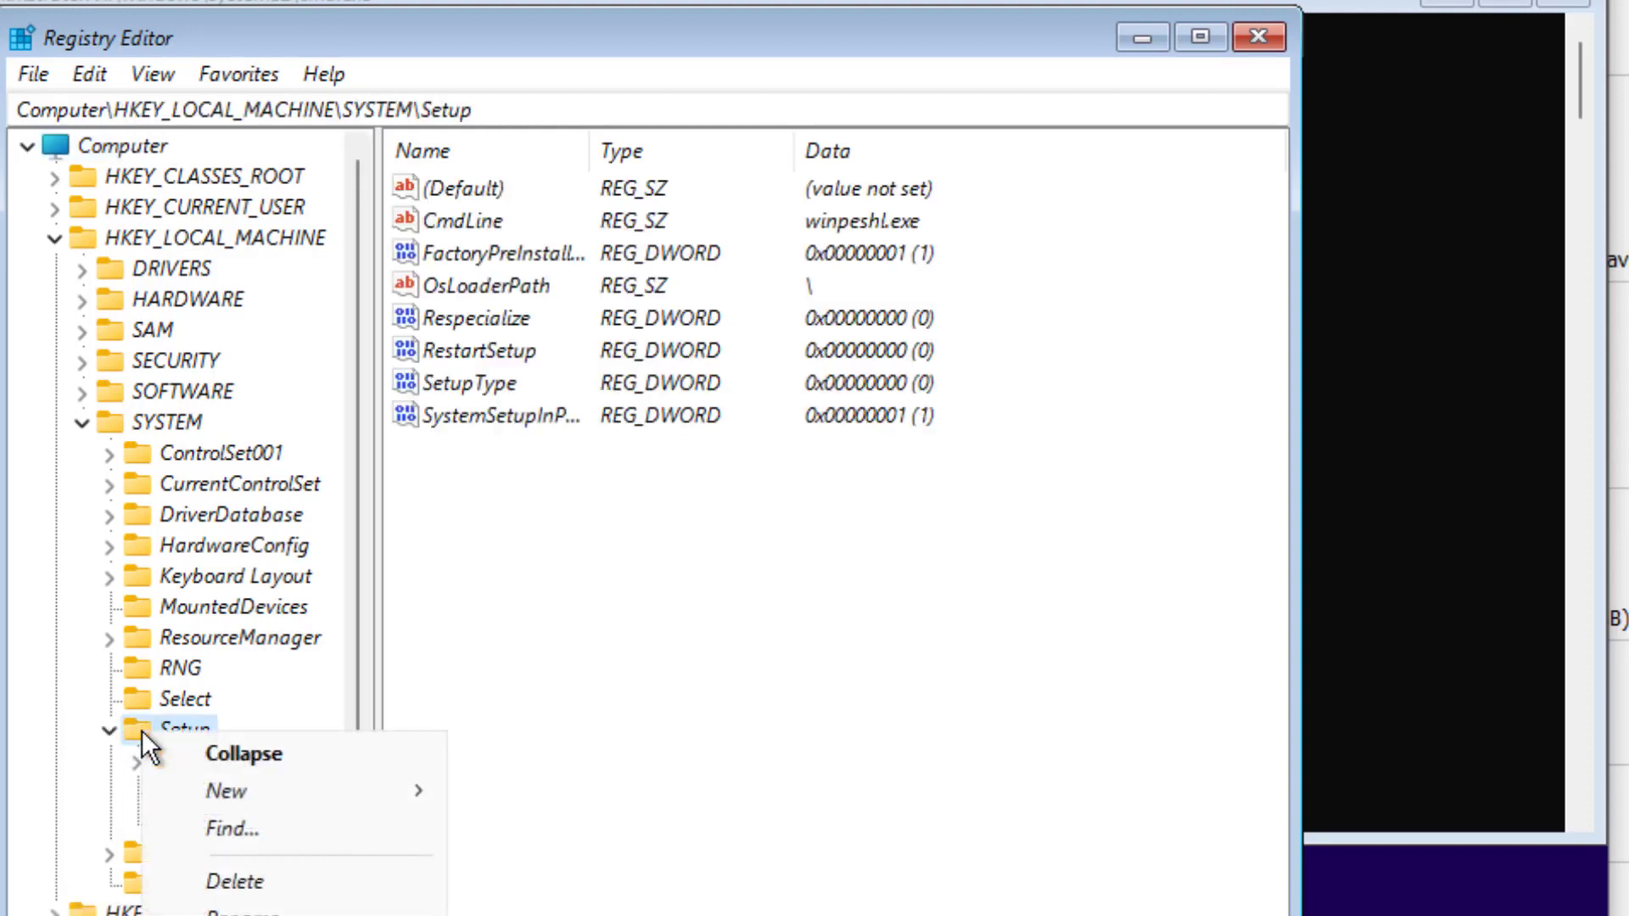
{"action": "mouse_move", "coordinate": [250, 791]}
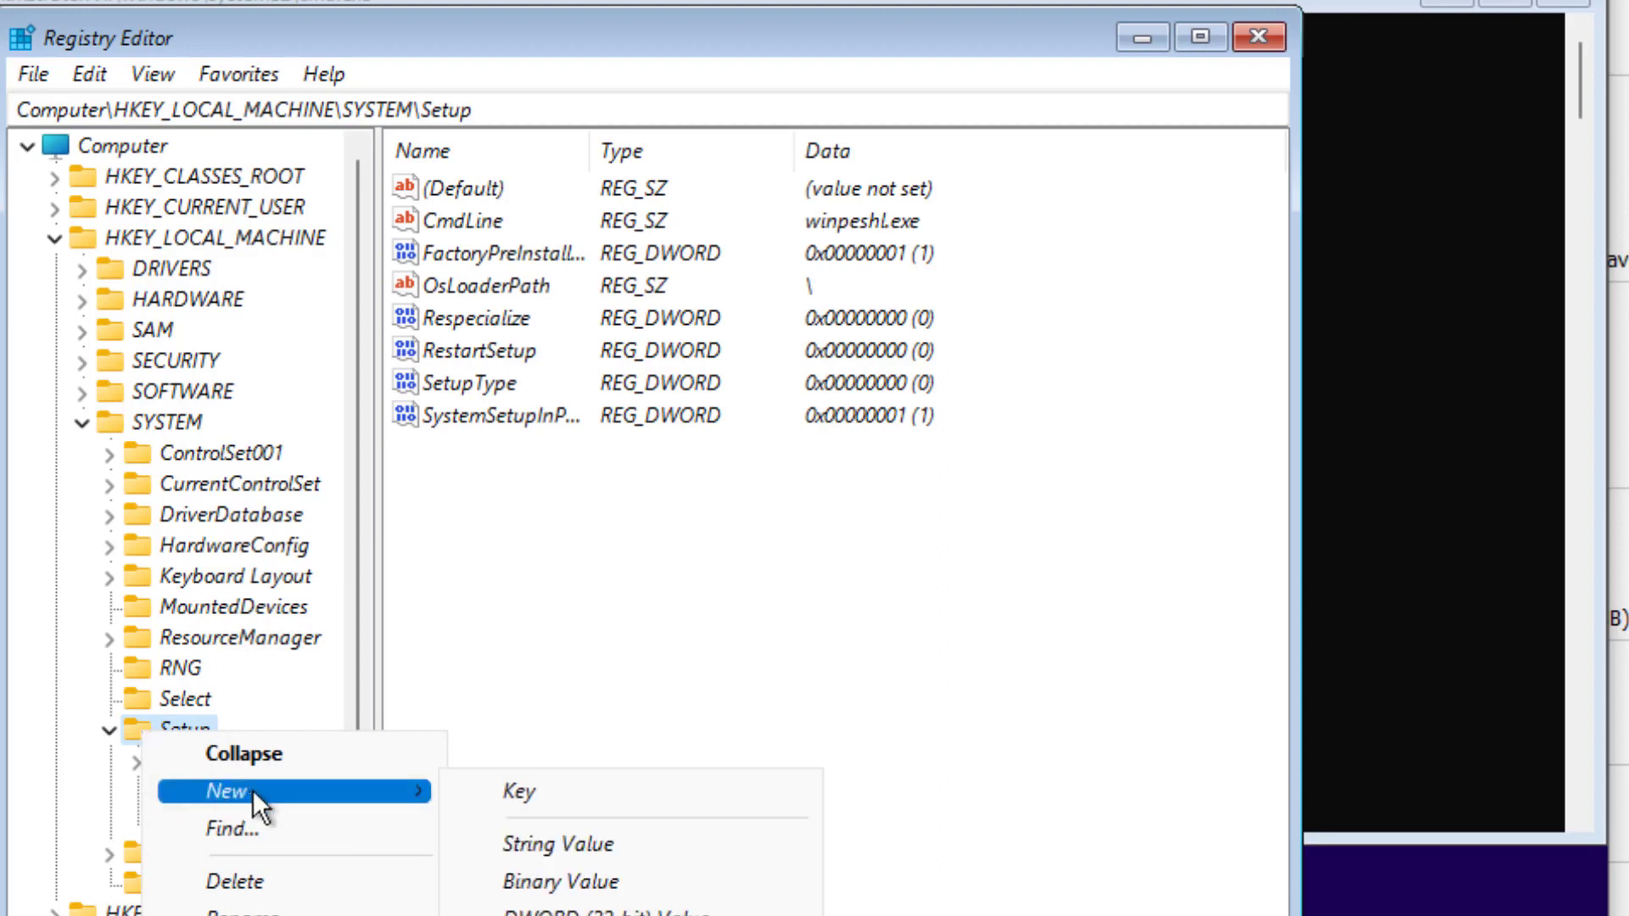
{"action": "left_click", "coordinate": [533, 793]}
{"action": "left_click", "coordinate": [294, 852]}
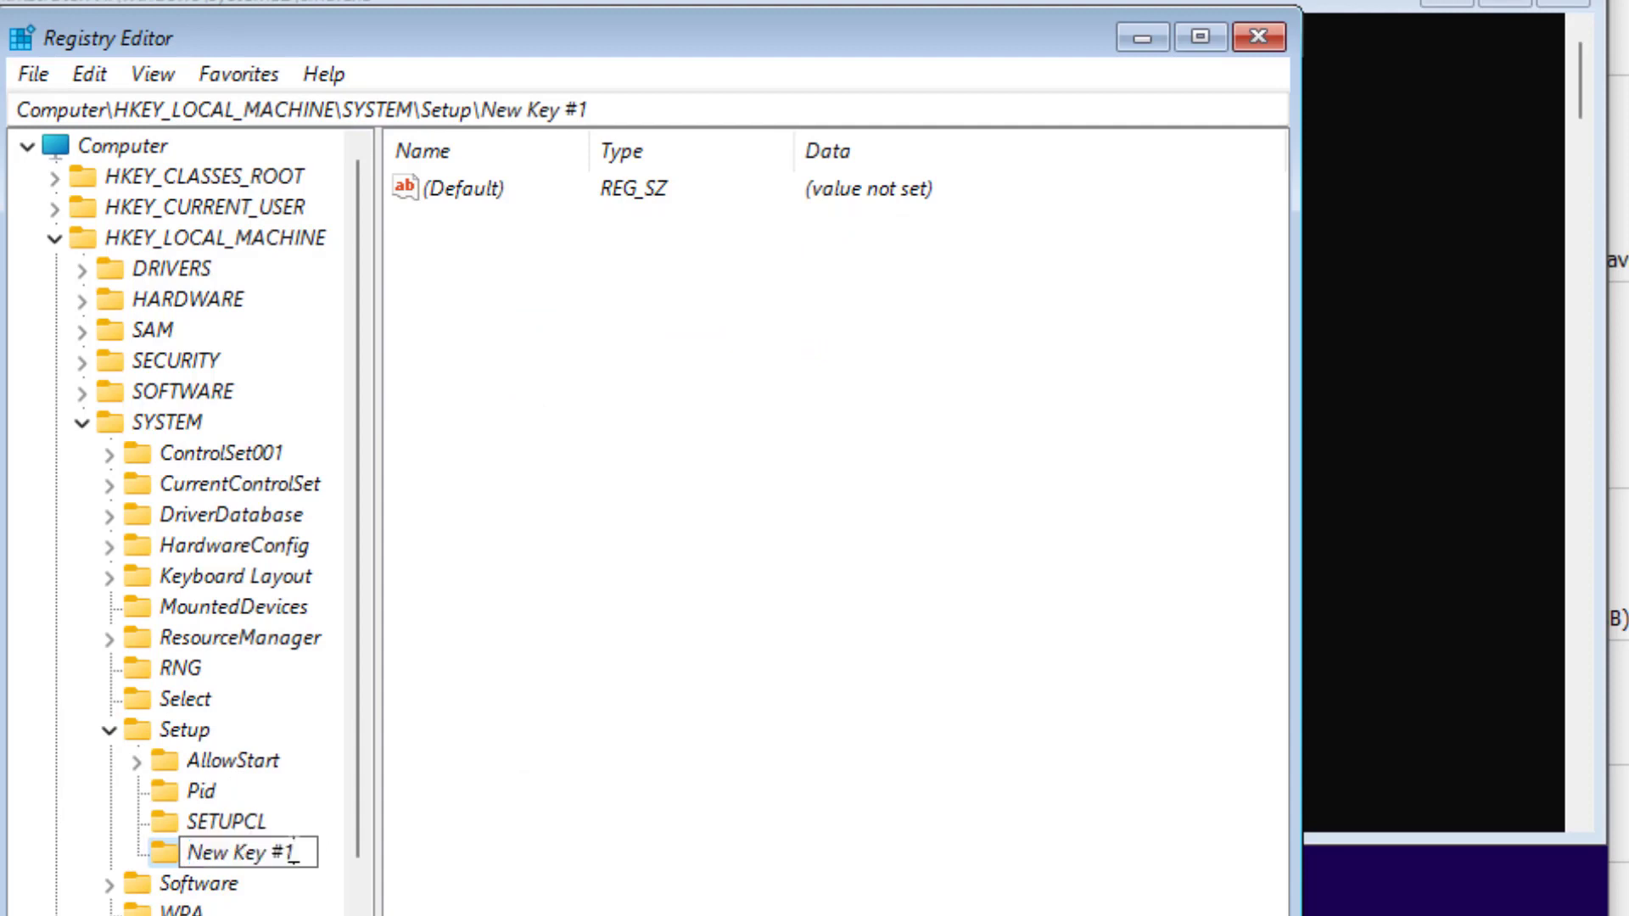
{"action": "key", "text": "BackSpace"}
{"action": "key", "text": "BackSpace"}
{"action": "key", "text": "BackSpace"}
{"action": "key", "text": "BackSpace"}
{"action": "key", "text": "BackSpace"}
{"action": "key", "text": "BackSpace"}
{"action": "key", "text": "BackSpace"}
{"action": "key", "text": "BackSpace"}
{"action": "key", "text": "BackSpace"}
{"action": "key", "text": "BackSpace"}
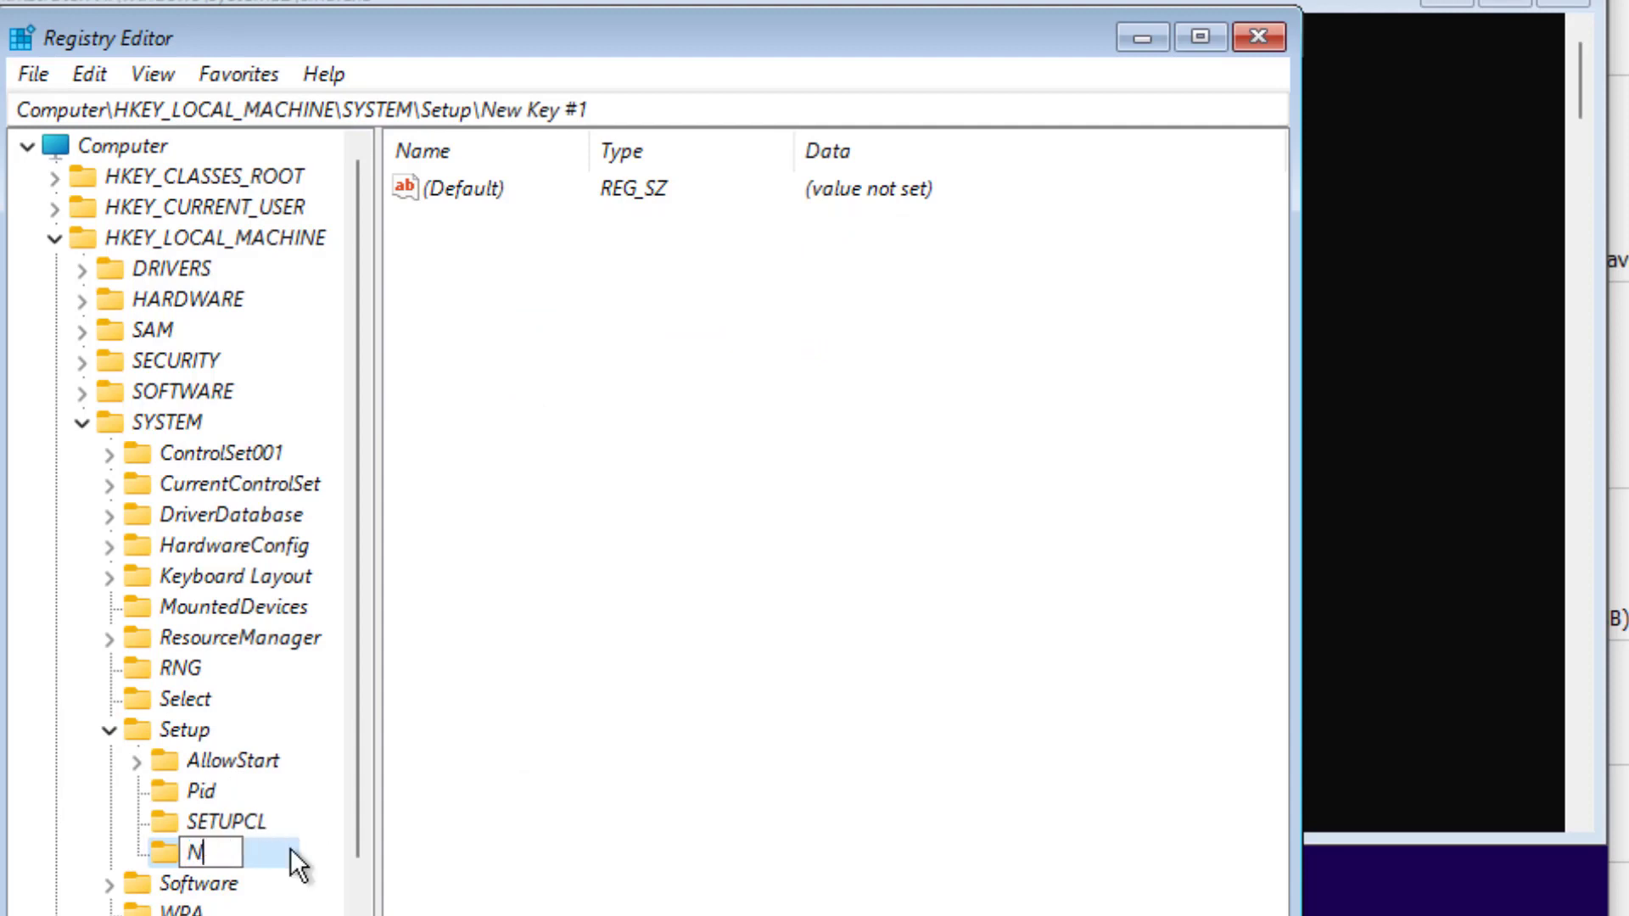
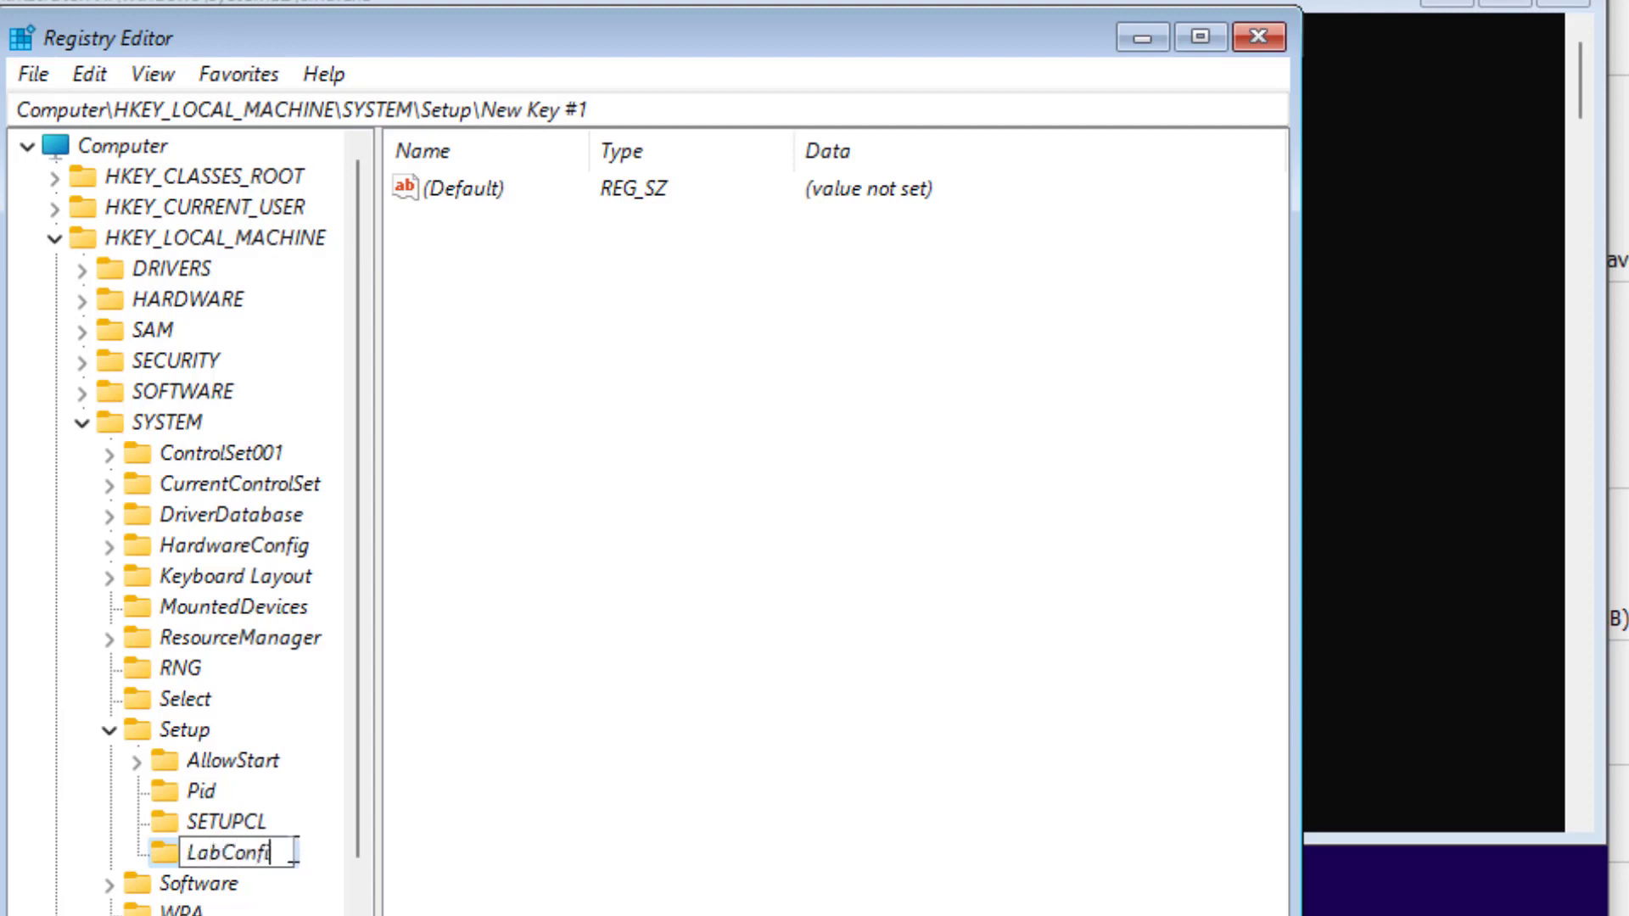
{"action": "key", "text": "Return"}
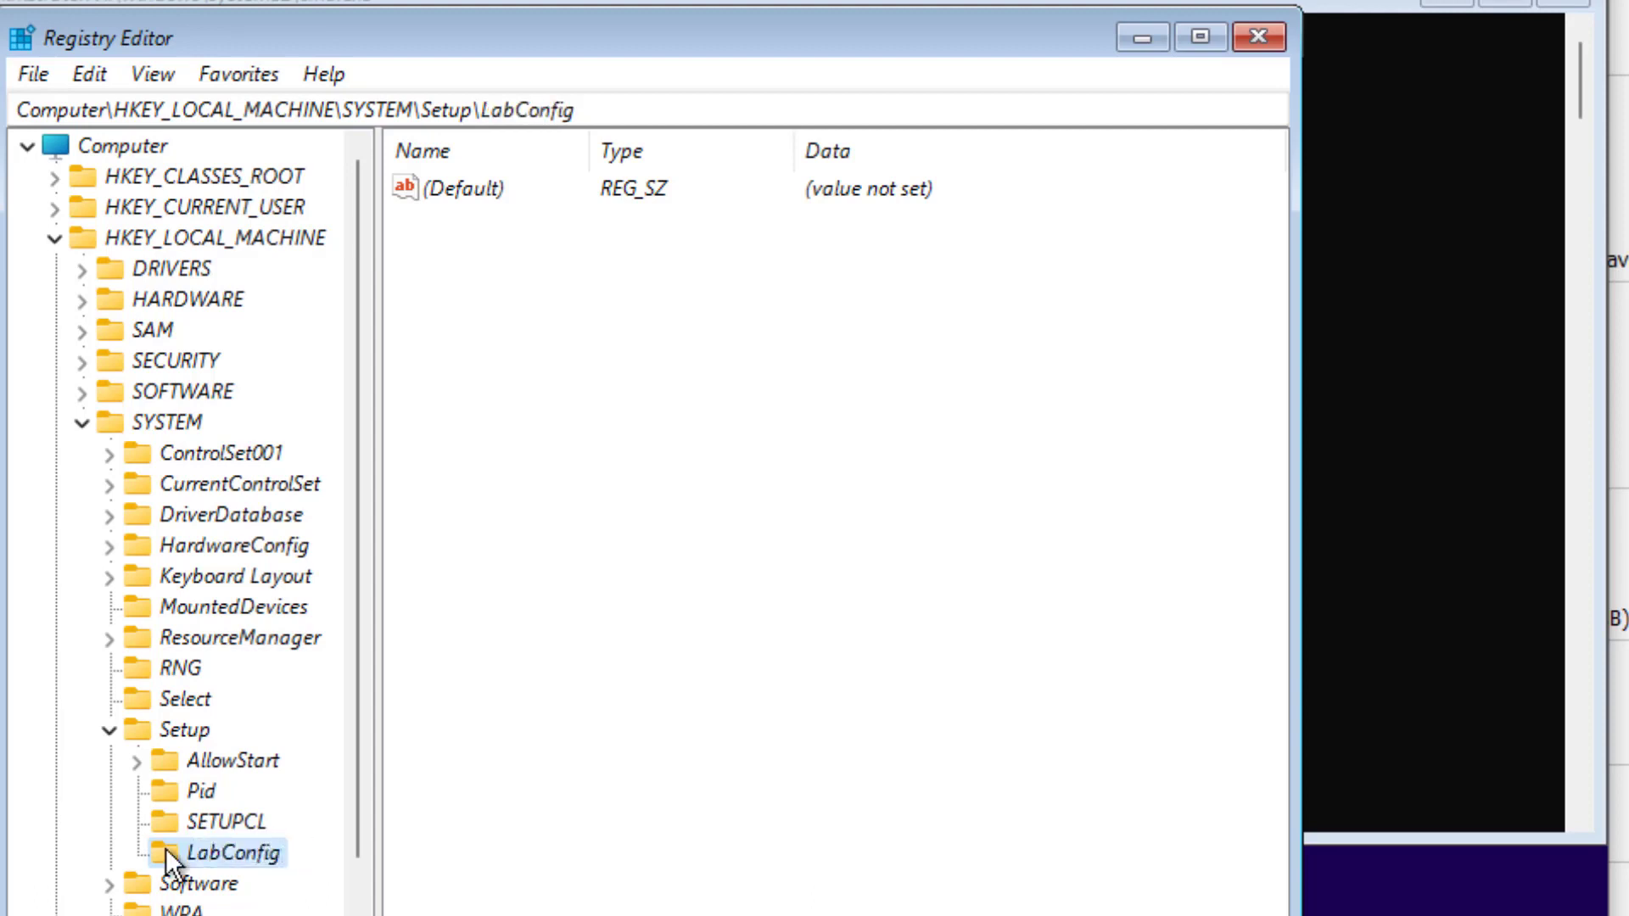
Step: Add a DWORD (32-bit) value named ByPassTPMCheck to the LabConfig key
{"action": "right_click", "coordinate": [166, 847]}
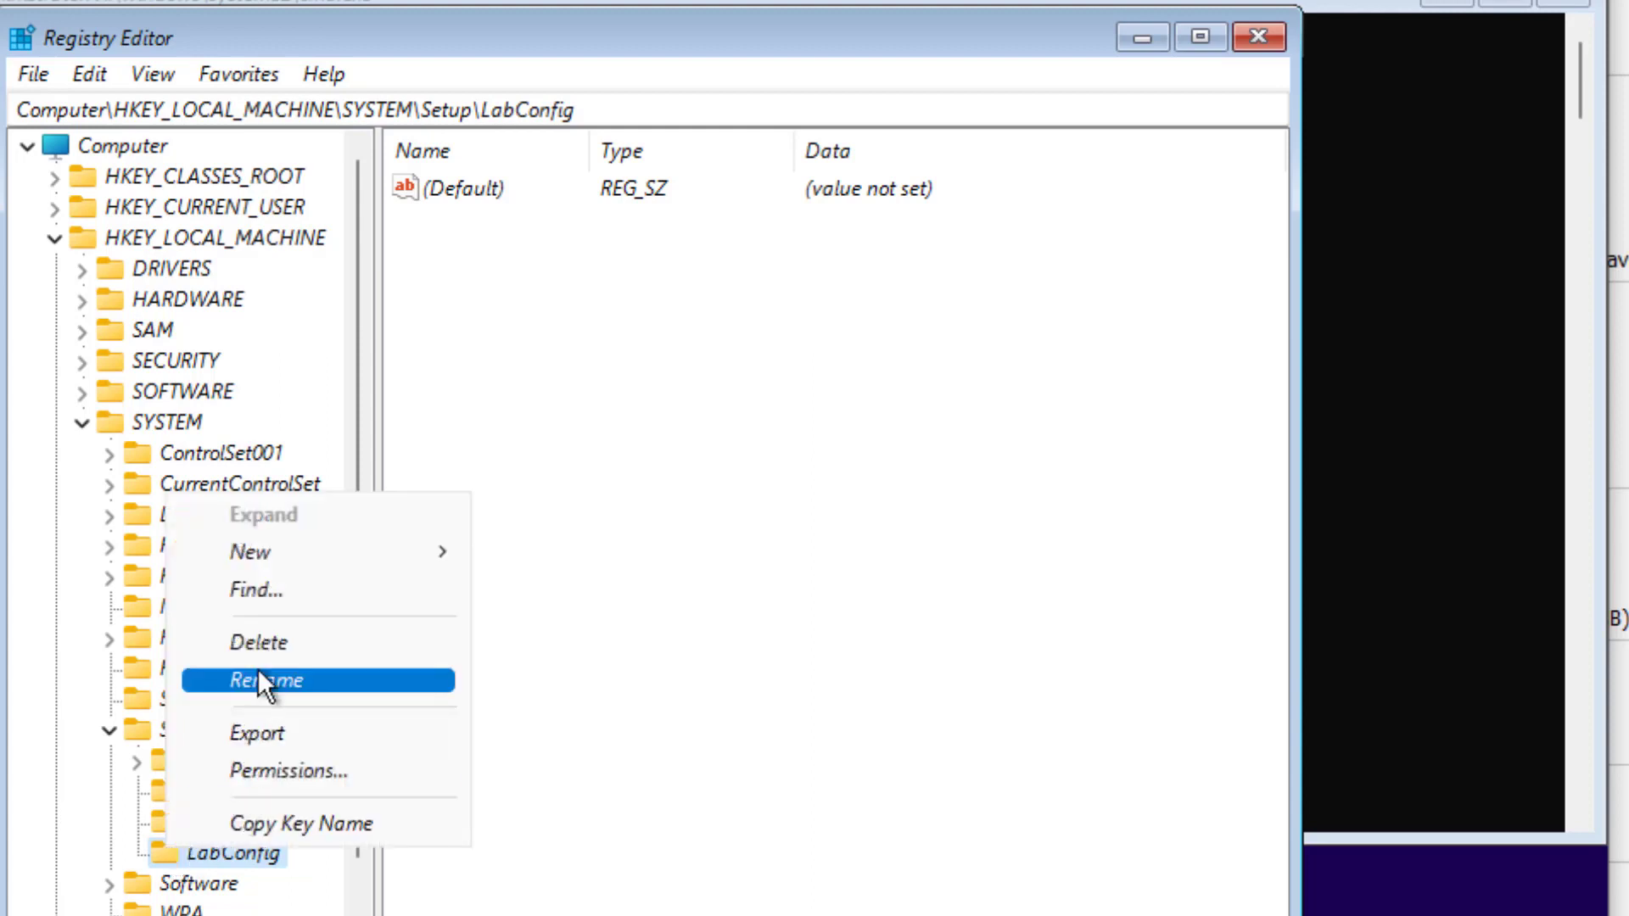
{"action": "mouse_move", "coordinate": [251, 557]}
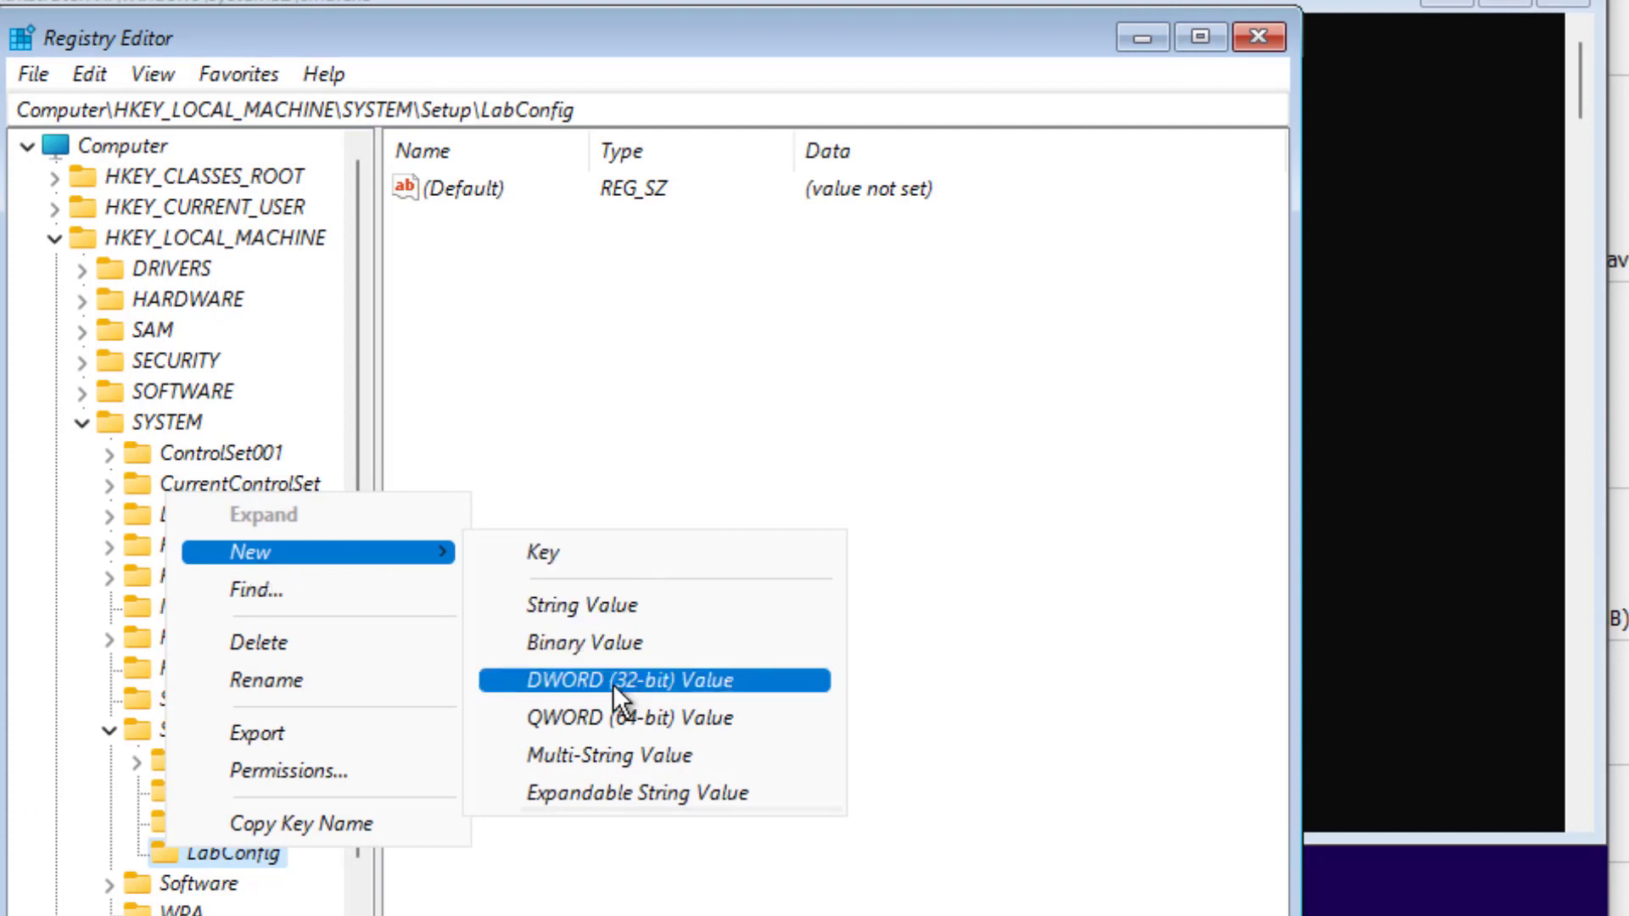
{"action": "left_click", "coordinate": [740, 689]}
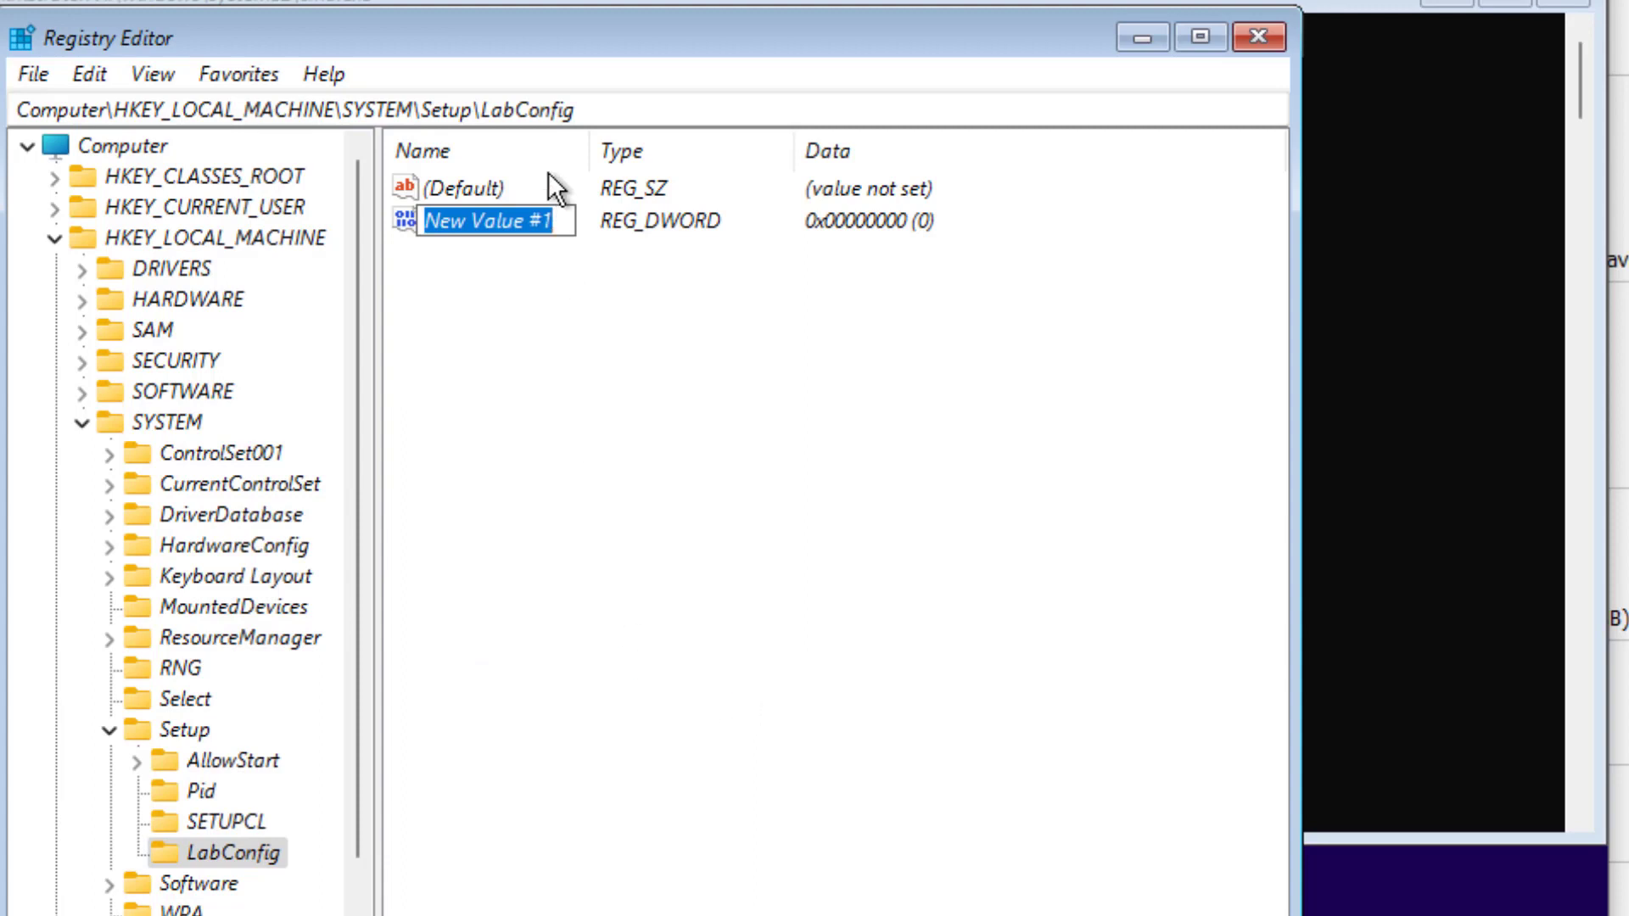
{"action": "left_click", "coordinate": [565, 217]}
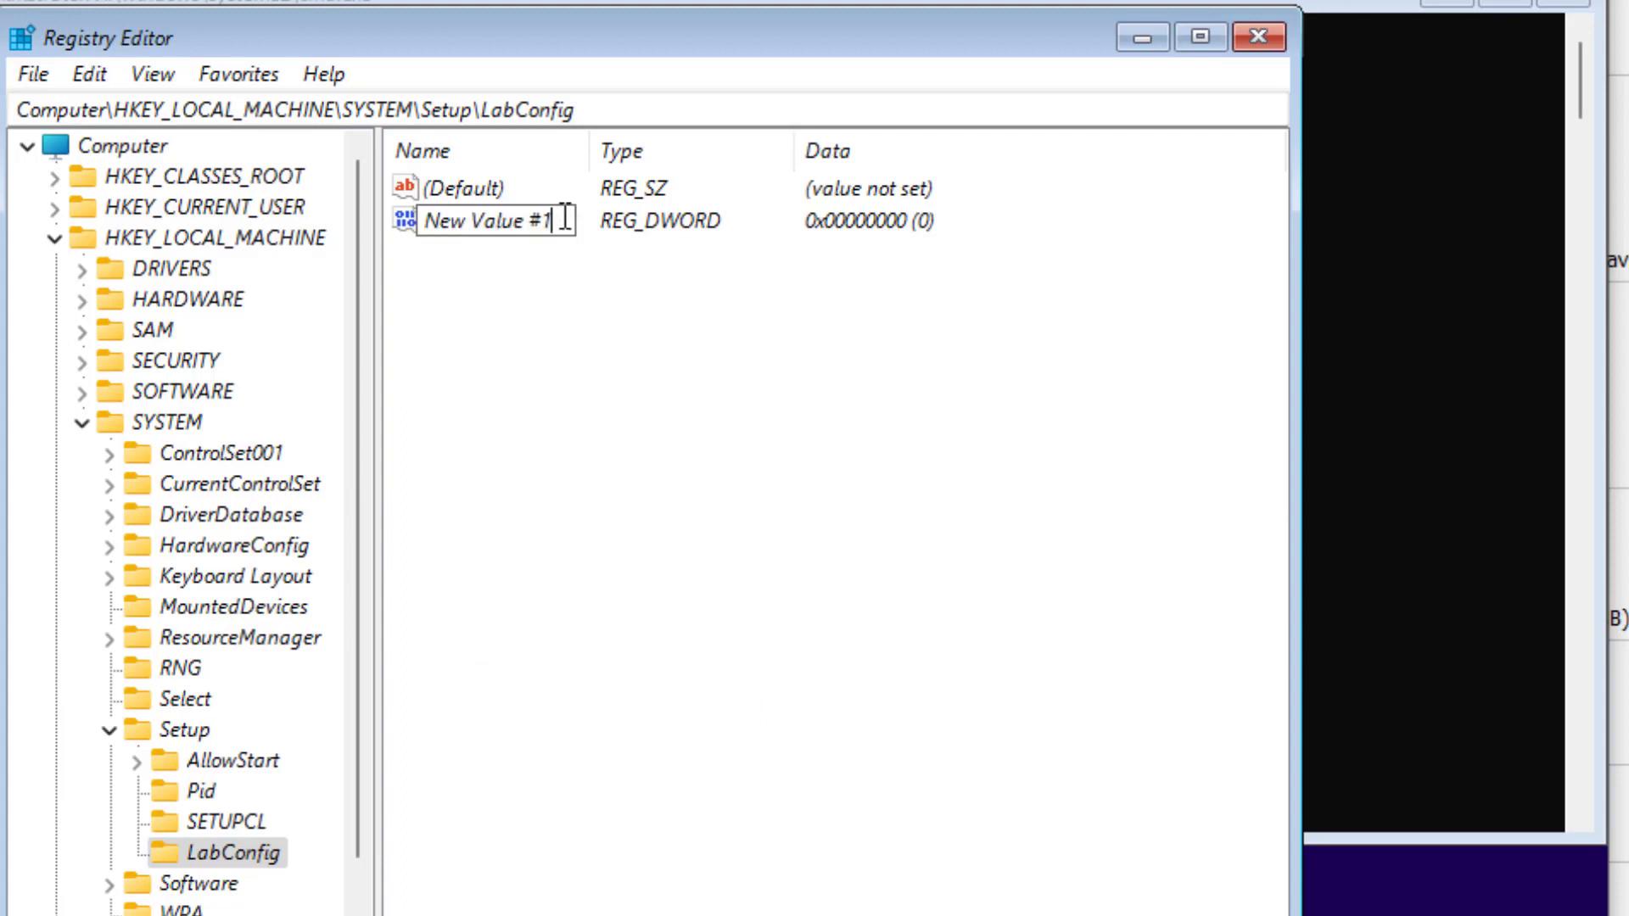
{"action": "key", "text": "BackSpace"}
{"action": "key", "text": "BackSpace"}
{"action": "key", "text": "BackSpace"}
{"action": "key", "text": "BackSpace"}
{"action": "key", "text": "BackSpace"}
{"action": "key", "text": "BackSpace"}
{"action": "key", "text": "BackSpace"}
{"action": "key", "text": "BackSpace"}
{"action": "key", "text": "BackSpace"}
{"action": "key", "text": "BackSpace"}
{"action": "key", "text": "BackSpace"}
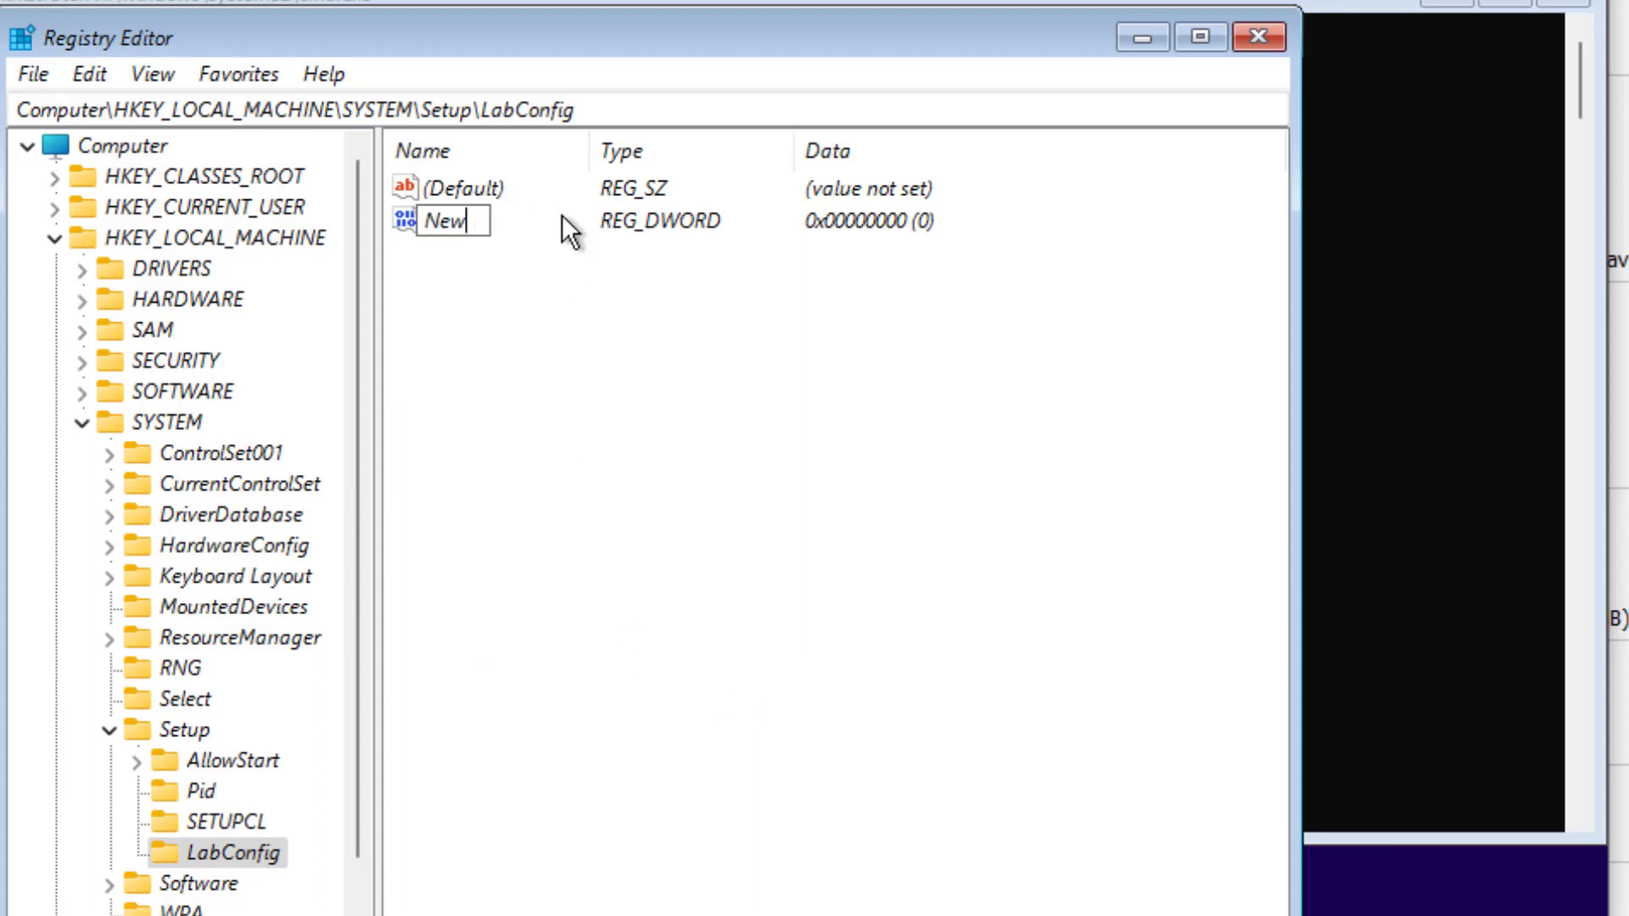
{"action": "key", "text": "BackSpace"}
{"action": "type", "text": "ByPassT"}
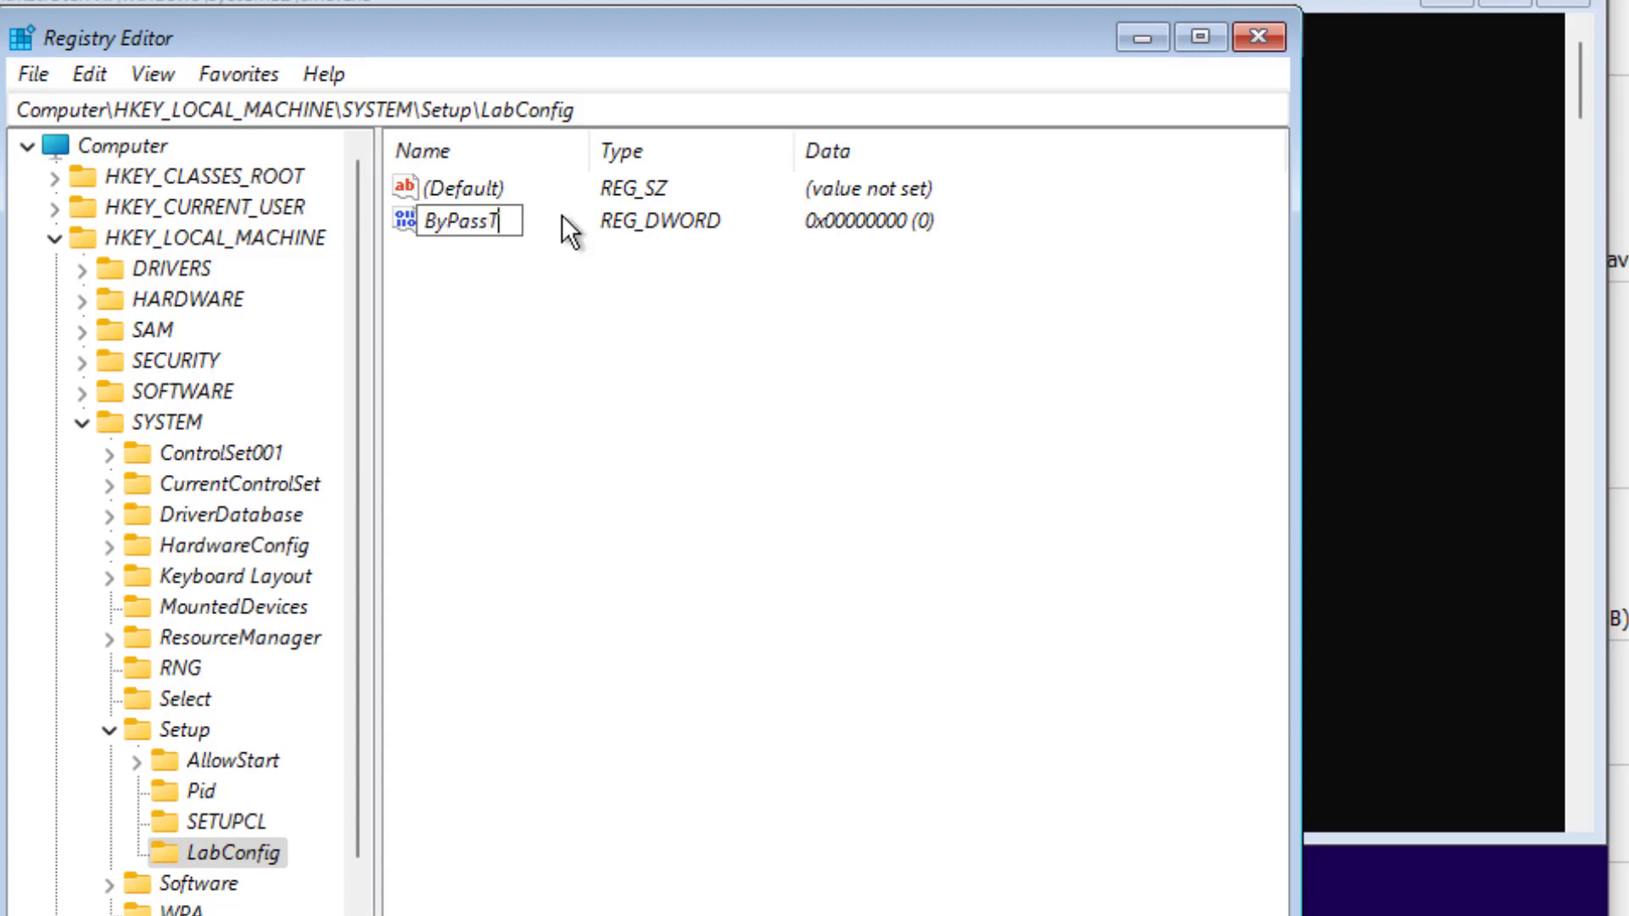
{"action": "type", "text": "PMCheck"}
{"action": "key", "text": "Return"}
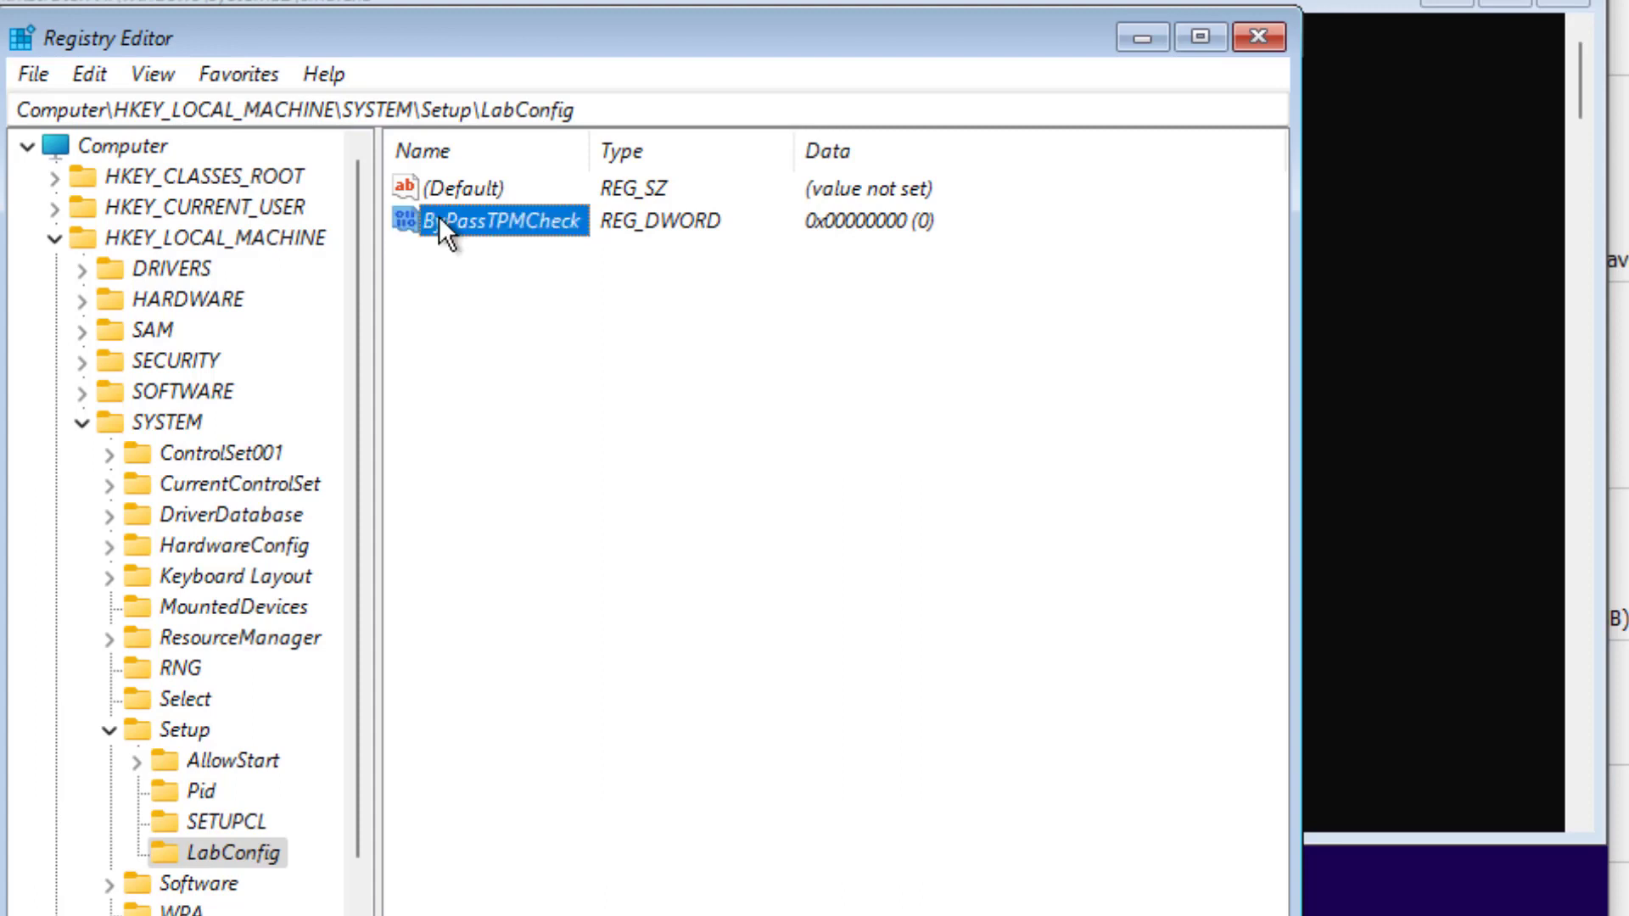
Step: Set the value data of ByPassTPMCheck to 1
{"action": "right_click", "coordinate": [425, 223]}
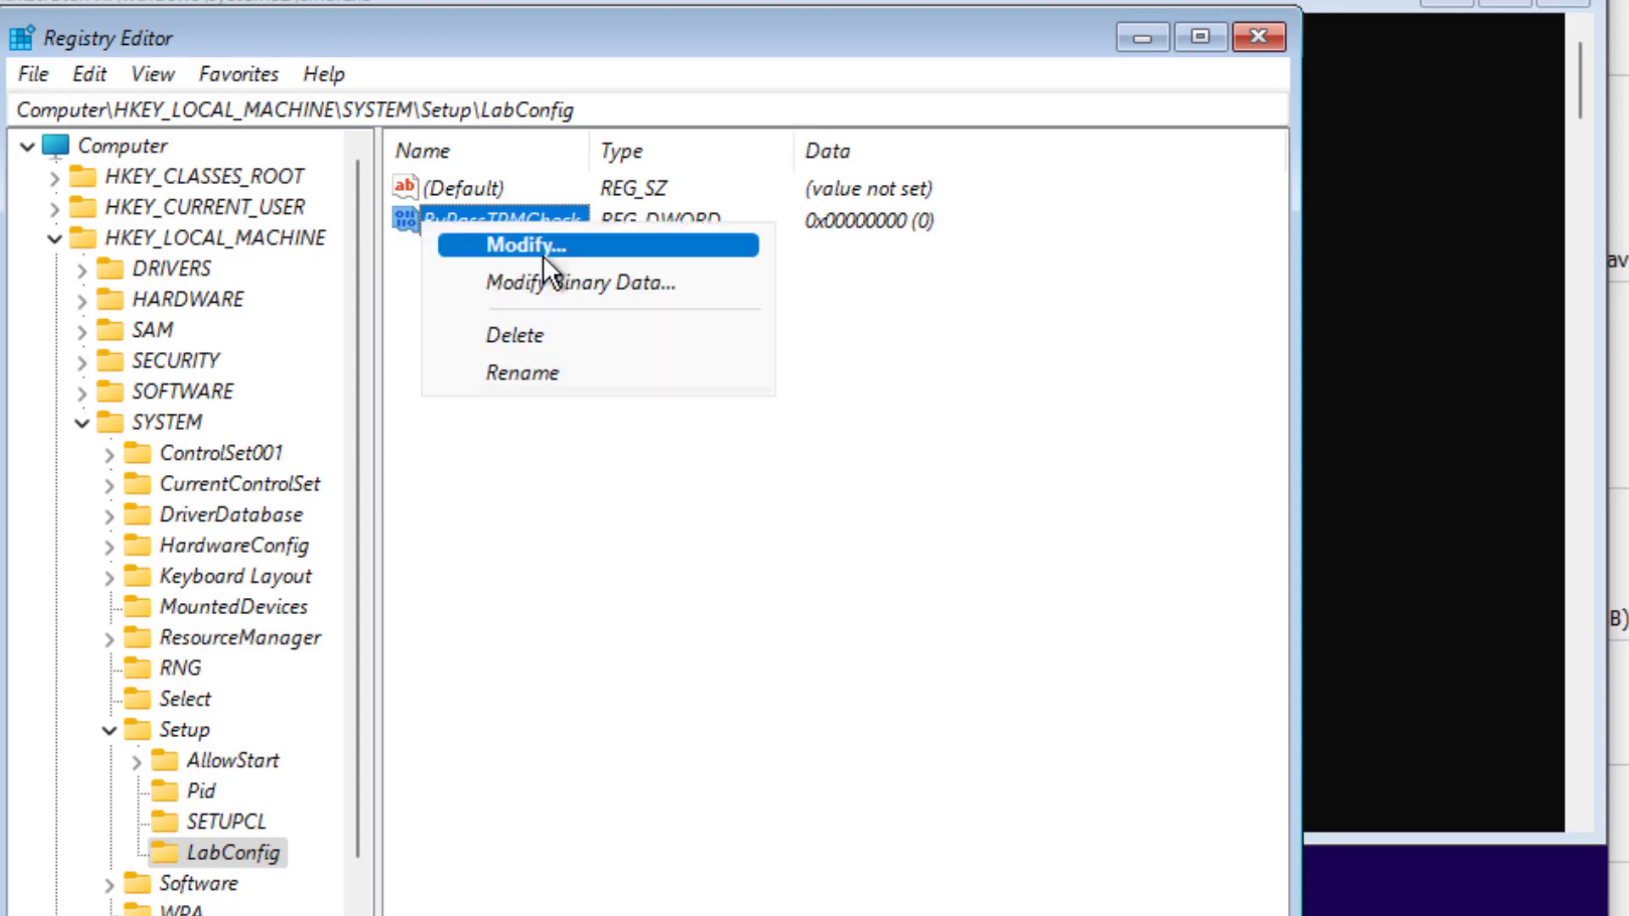
{"action": "left_click", "coordinate": [543, 257]}
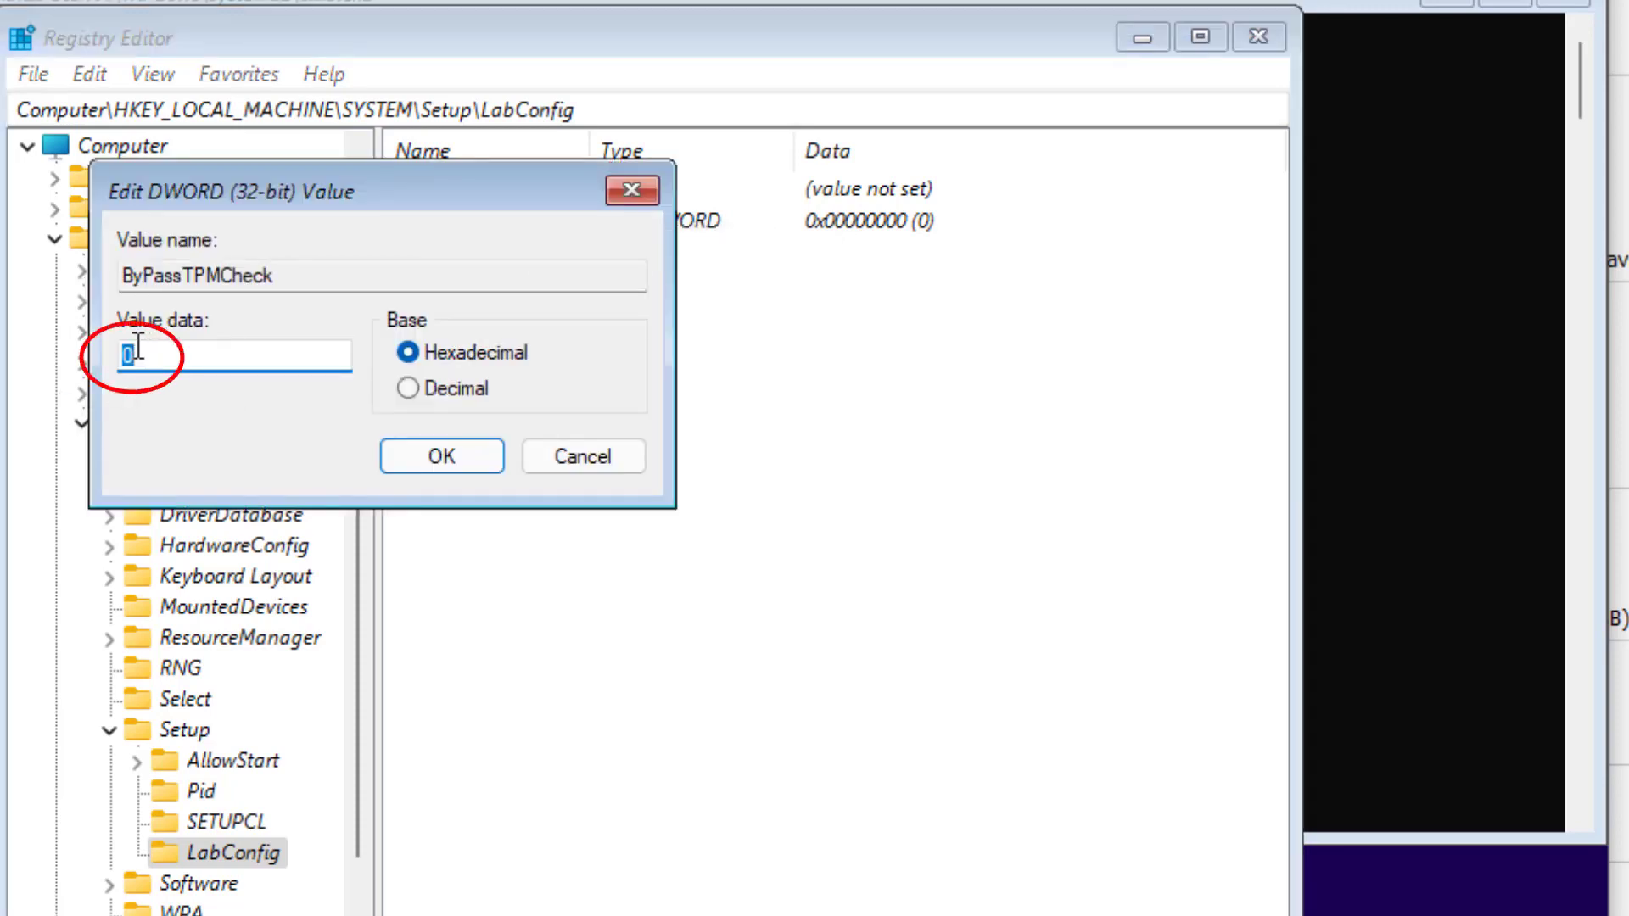
{"action": "type", "text": "1"}
{"action": "left_click", "coordinate": [447, 452]}
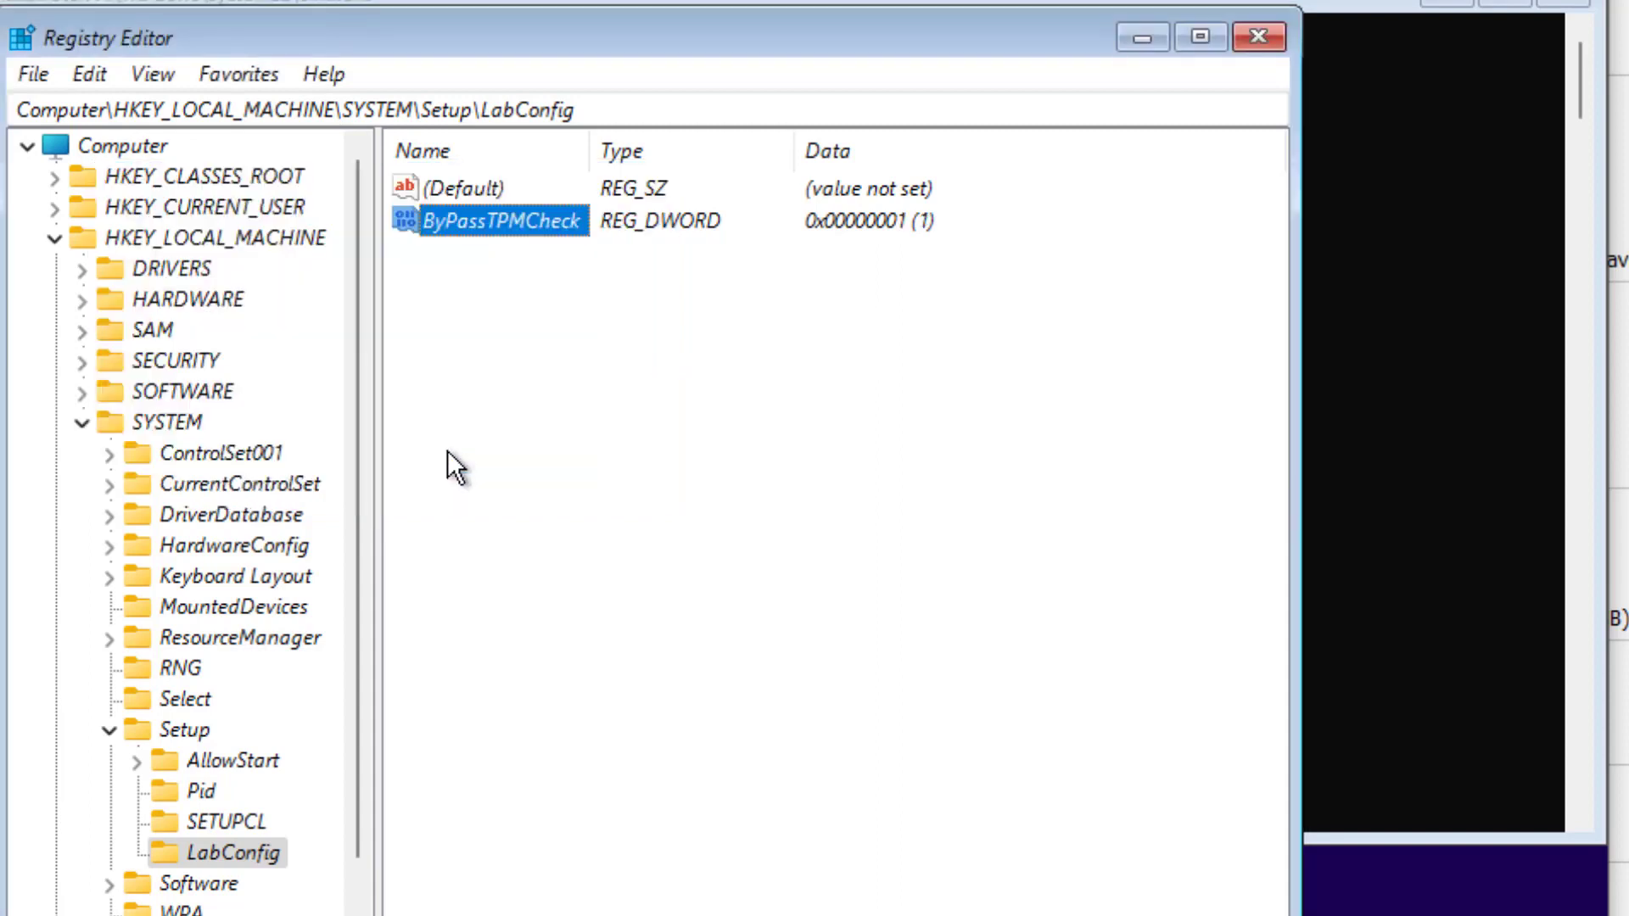
Step: Add a DWORD (32-bit) value named ByPassRAMCheck to the LabConfig key
{"action": "right_click", "coordinate": [171, 854]}
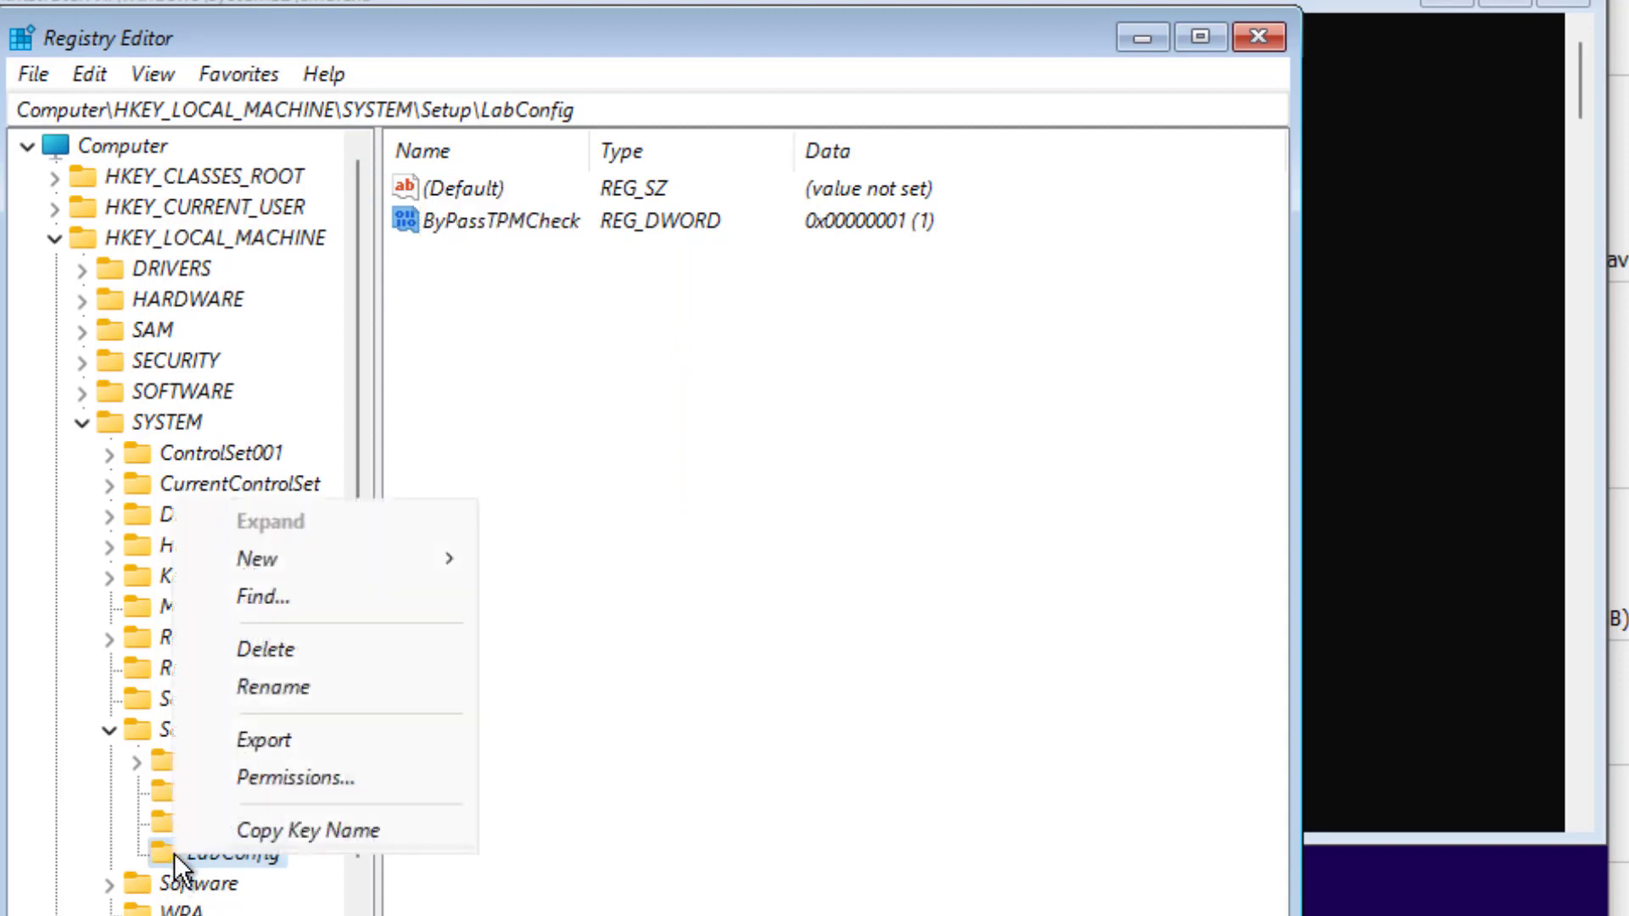
{"action": "mouse_move", "coordinate": [292, 542]}
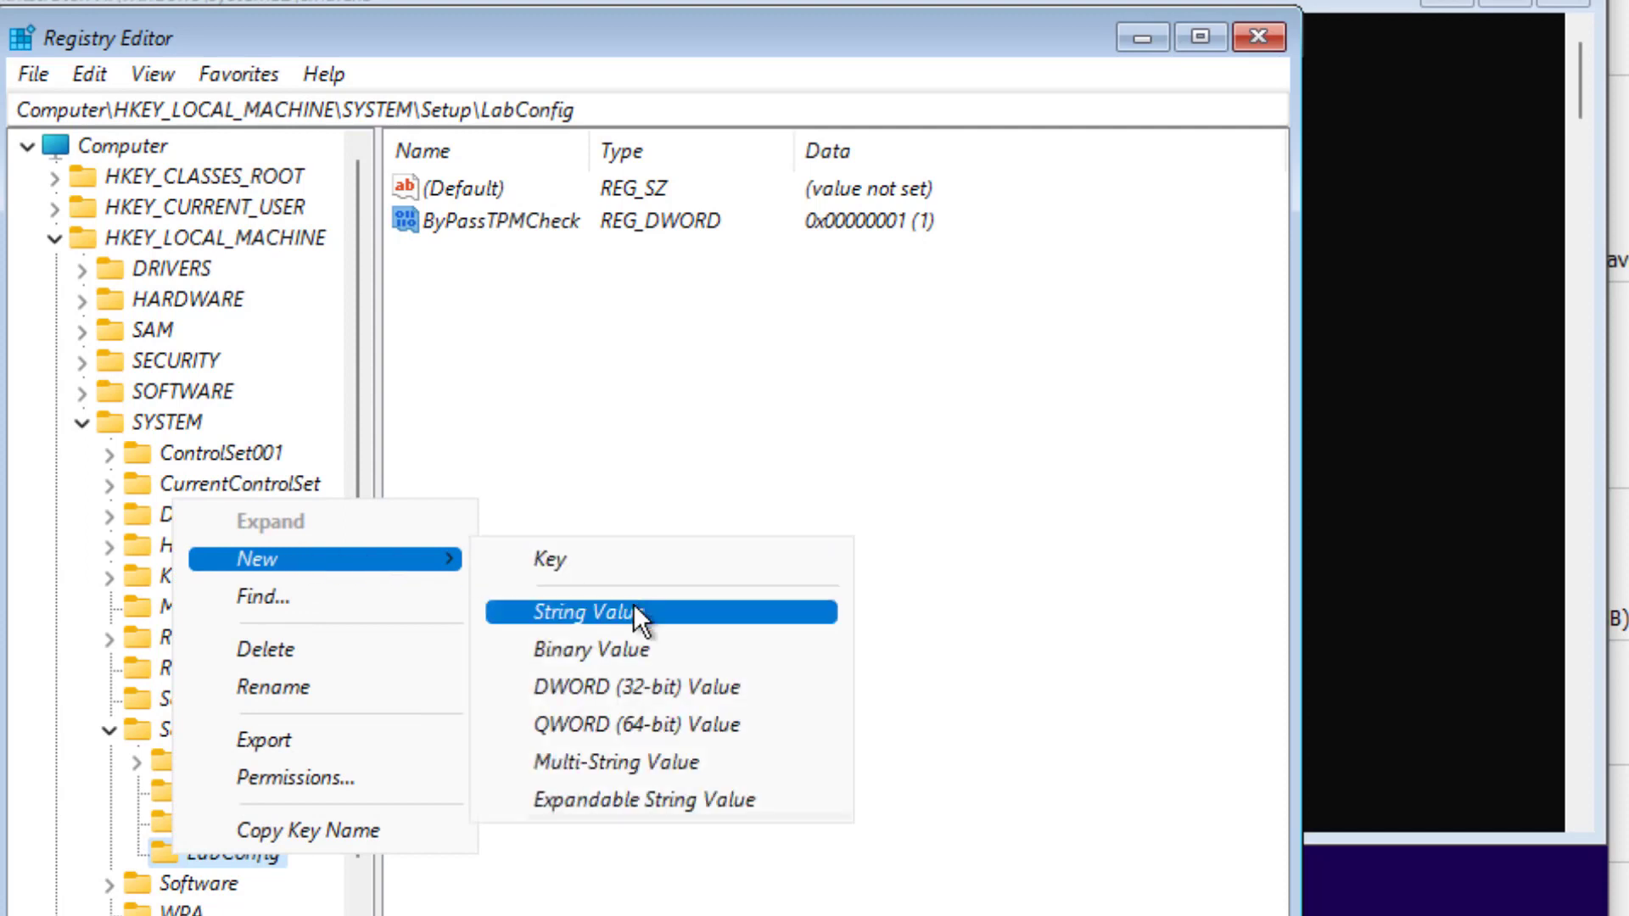
{"action": "left_click", "coordinate": [642, 687]}
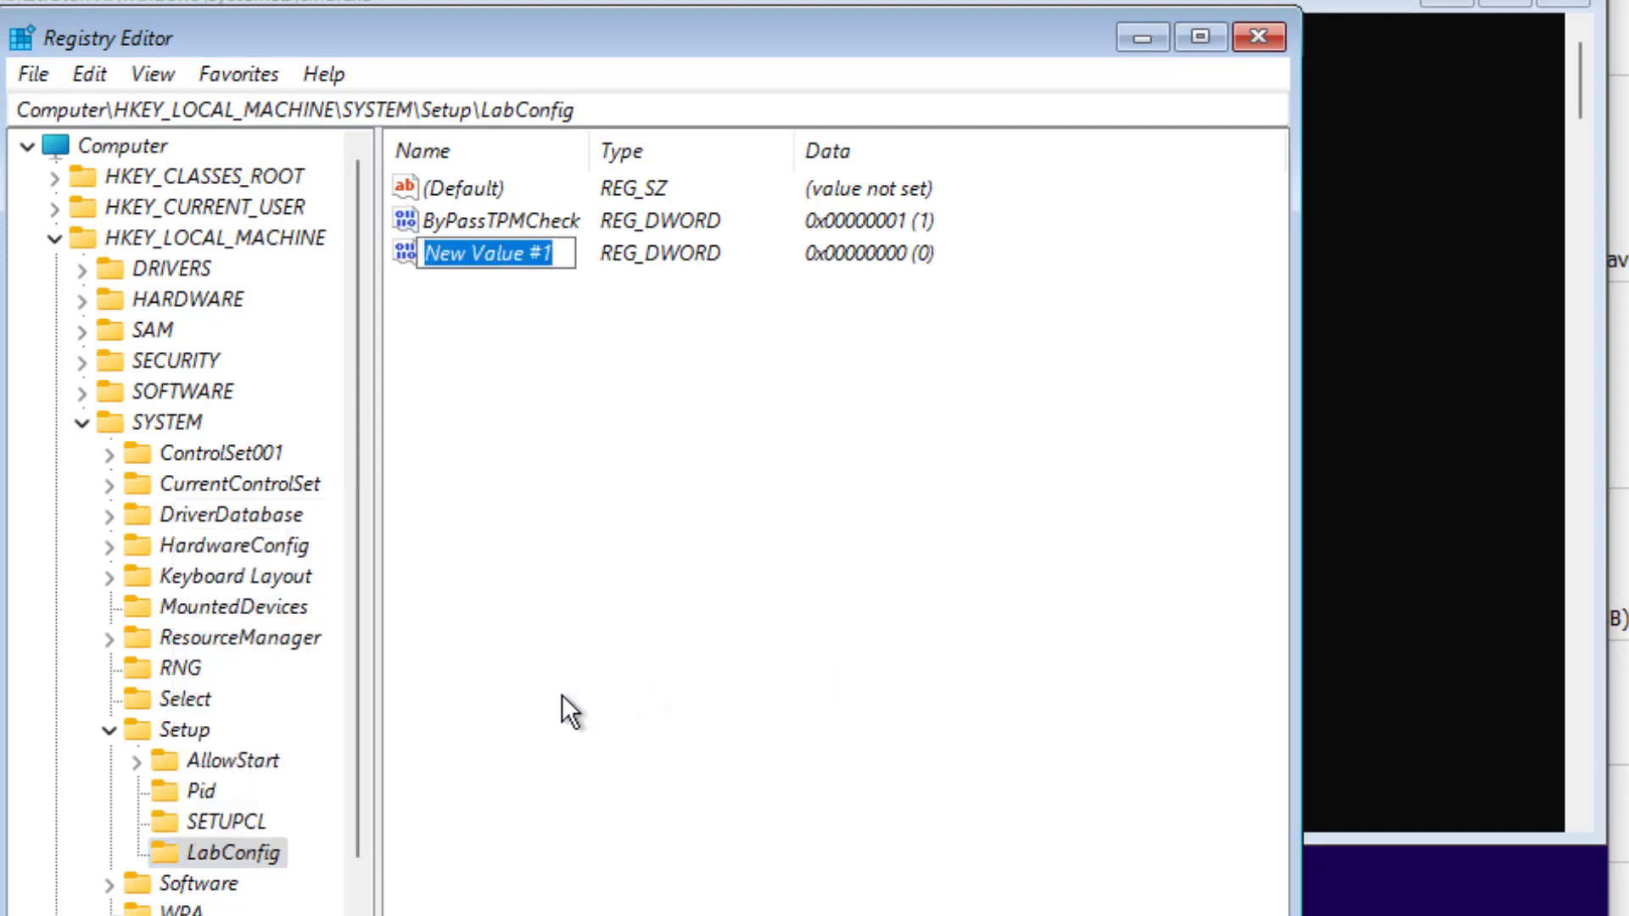
{"action": "type", "text": "ByPass"}
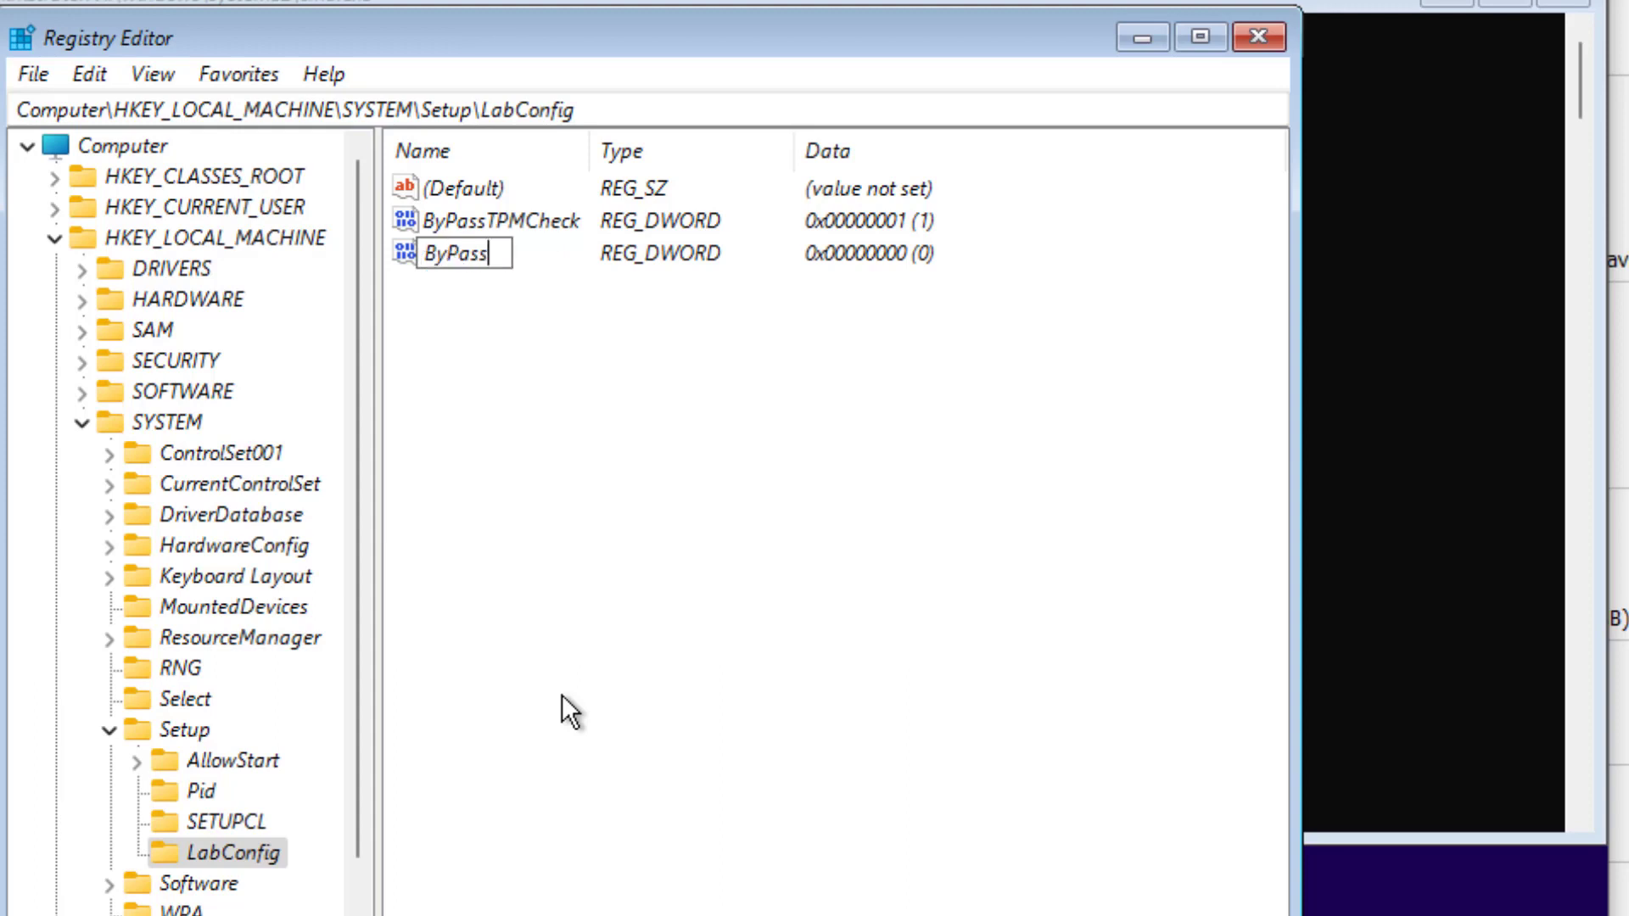
{"action": "type", "text": "RAMCheck"}
{"action": "key", "text": "Return"}
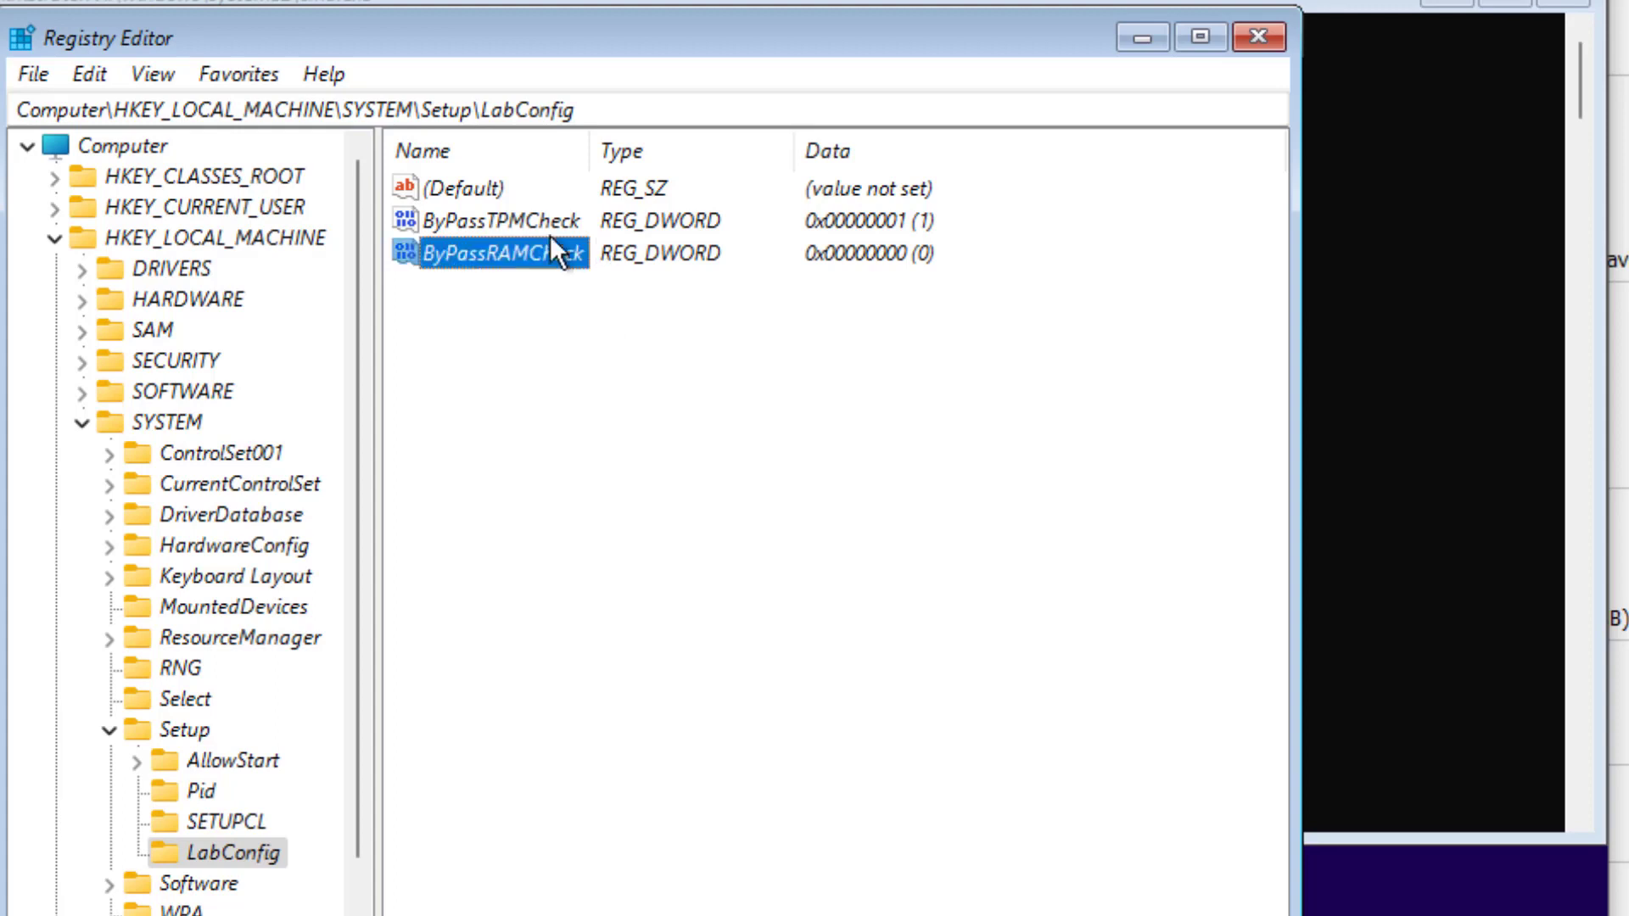
Step: Set the value data of ByPassRAMCheck to 1
{"action": "right_click", "coordinate": [469, 248]}
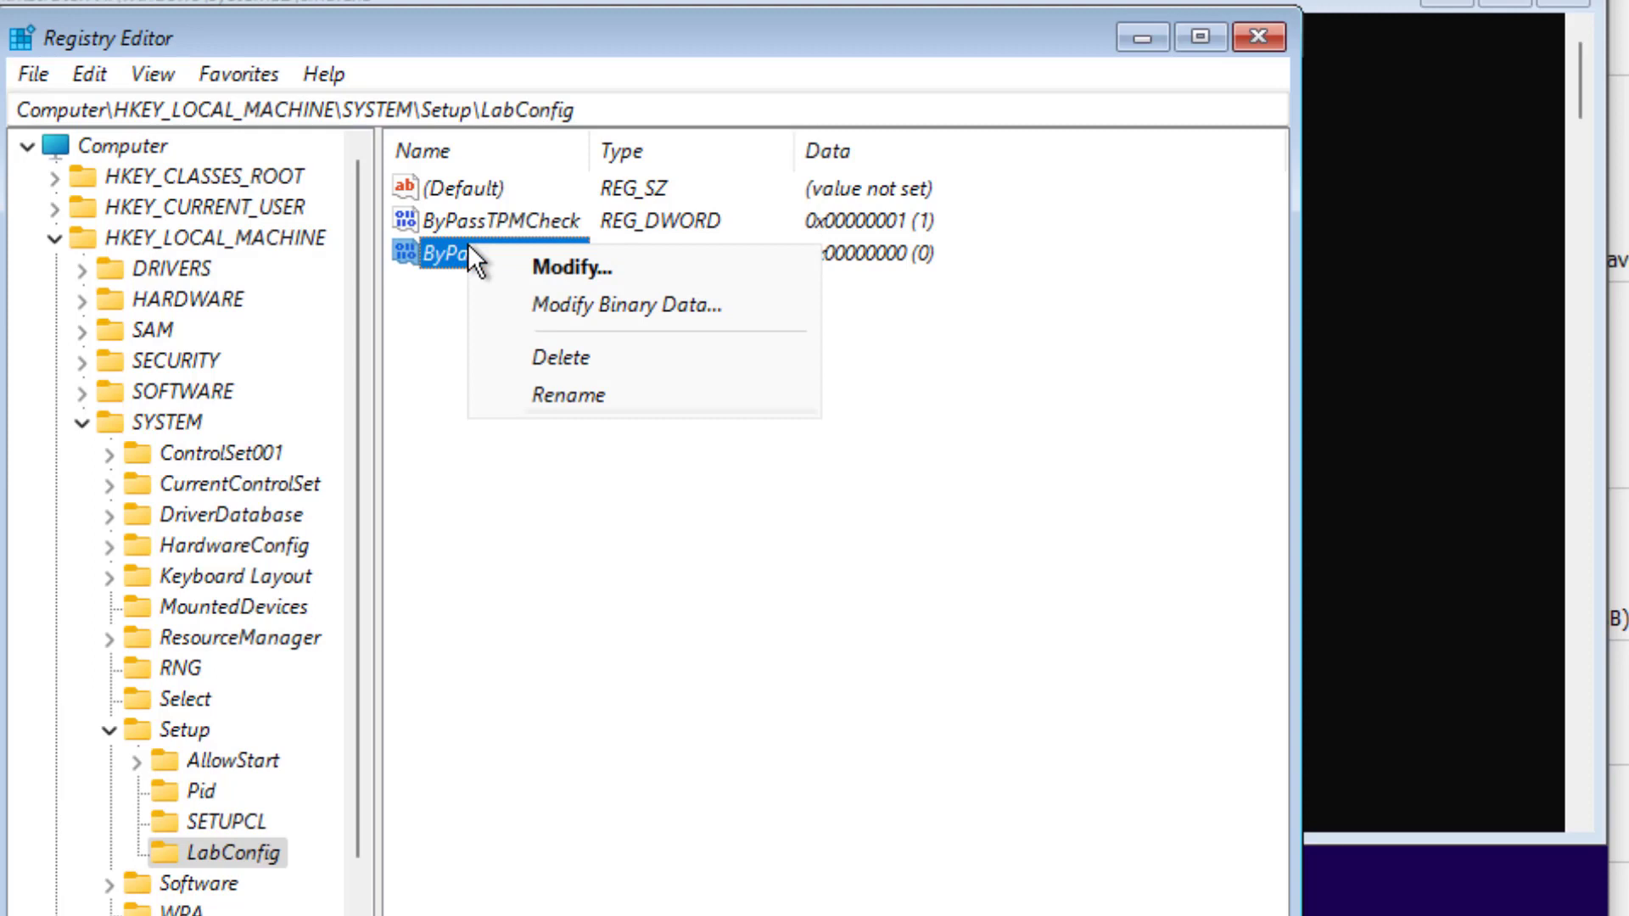
{"action": "left_click", "coordinate": [551, 260]}
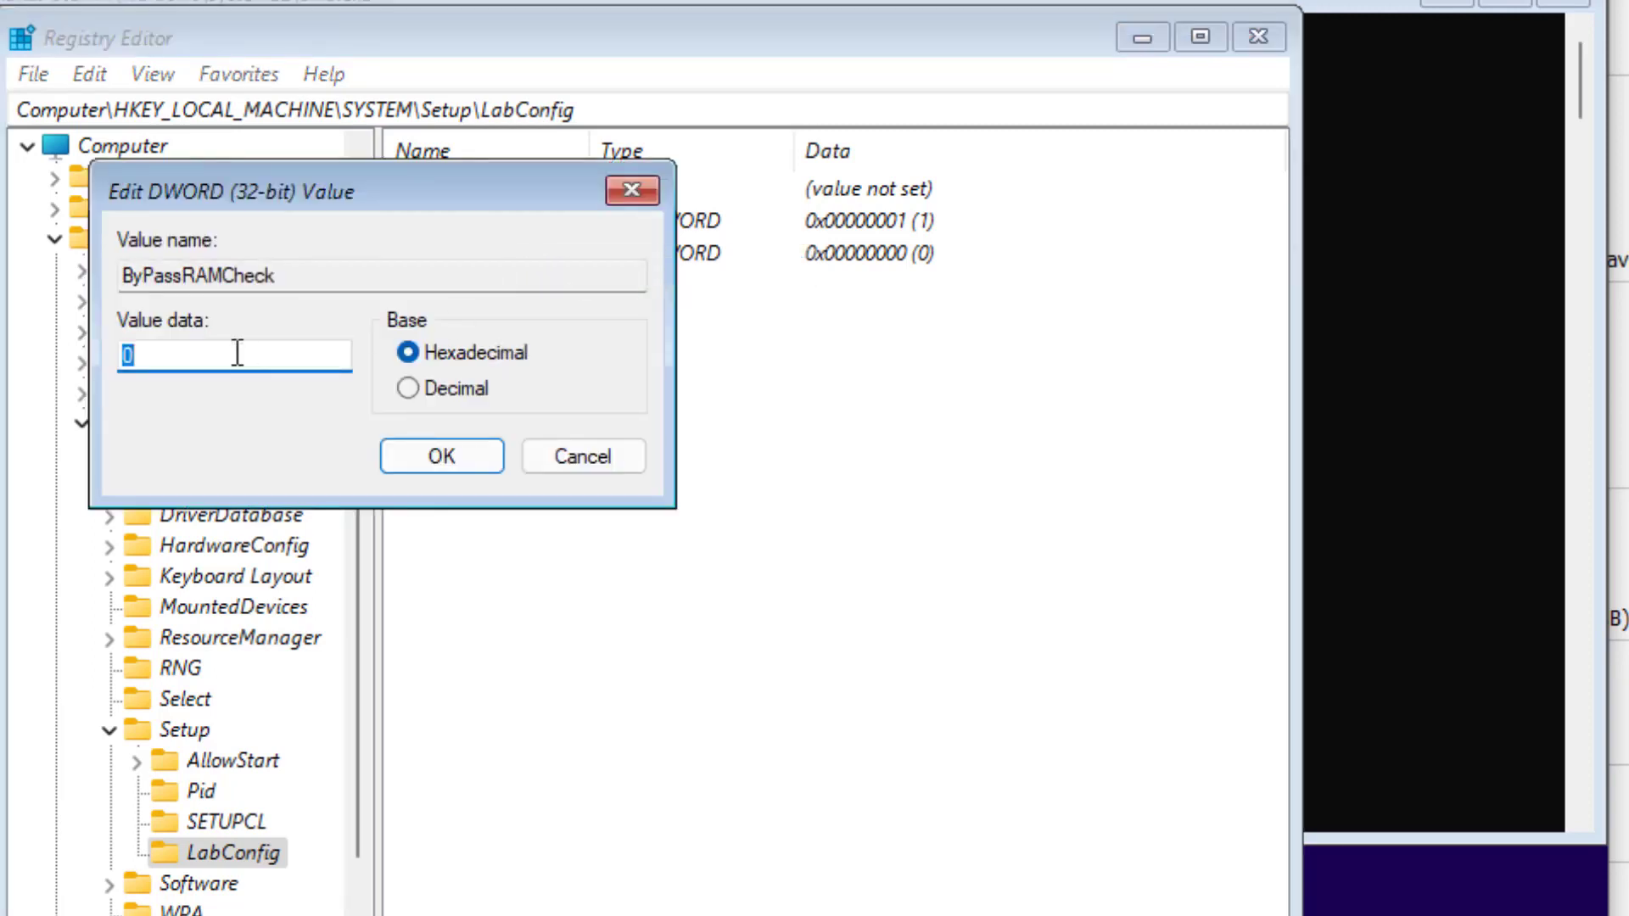
{"action": "type", "text": "1"}
{"action": "left_click", "coordinate": [466, 449]}
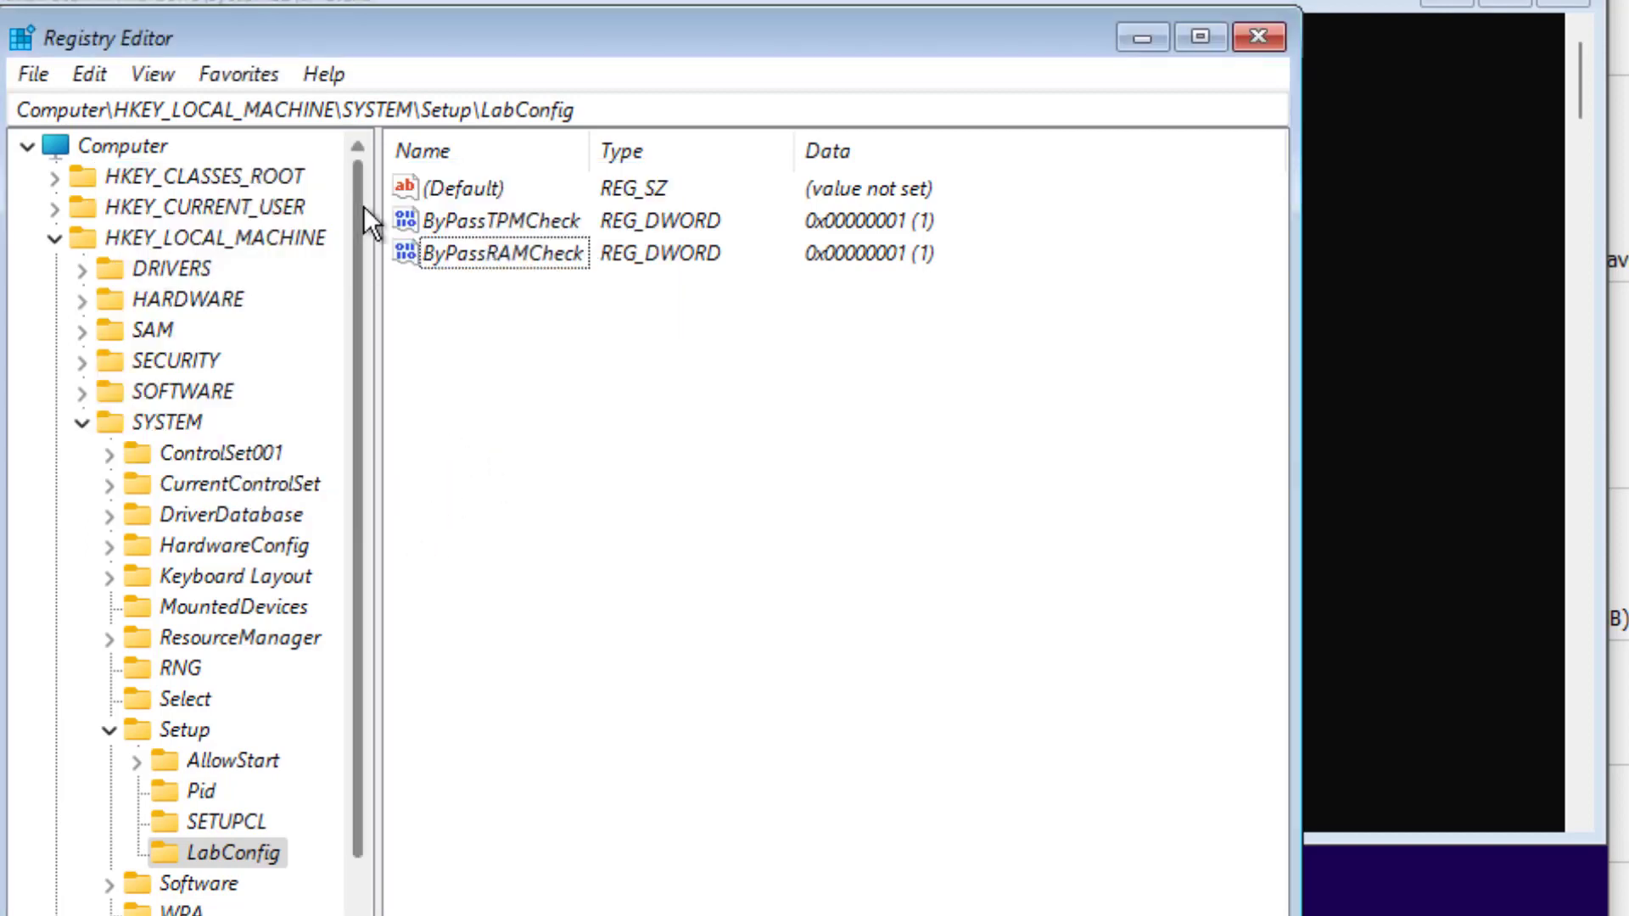
Step: Add a DWORD (32-bit) value named ByPassSecureBootCheck to the LabConfig key
{"action": "right_click", "coordinate": [157, 858]}
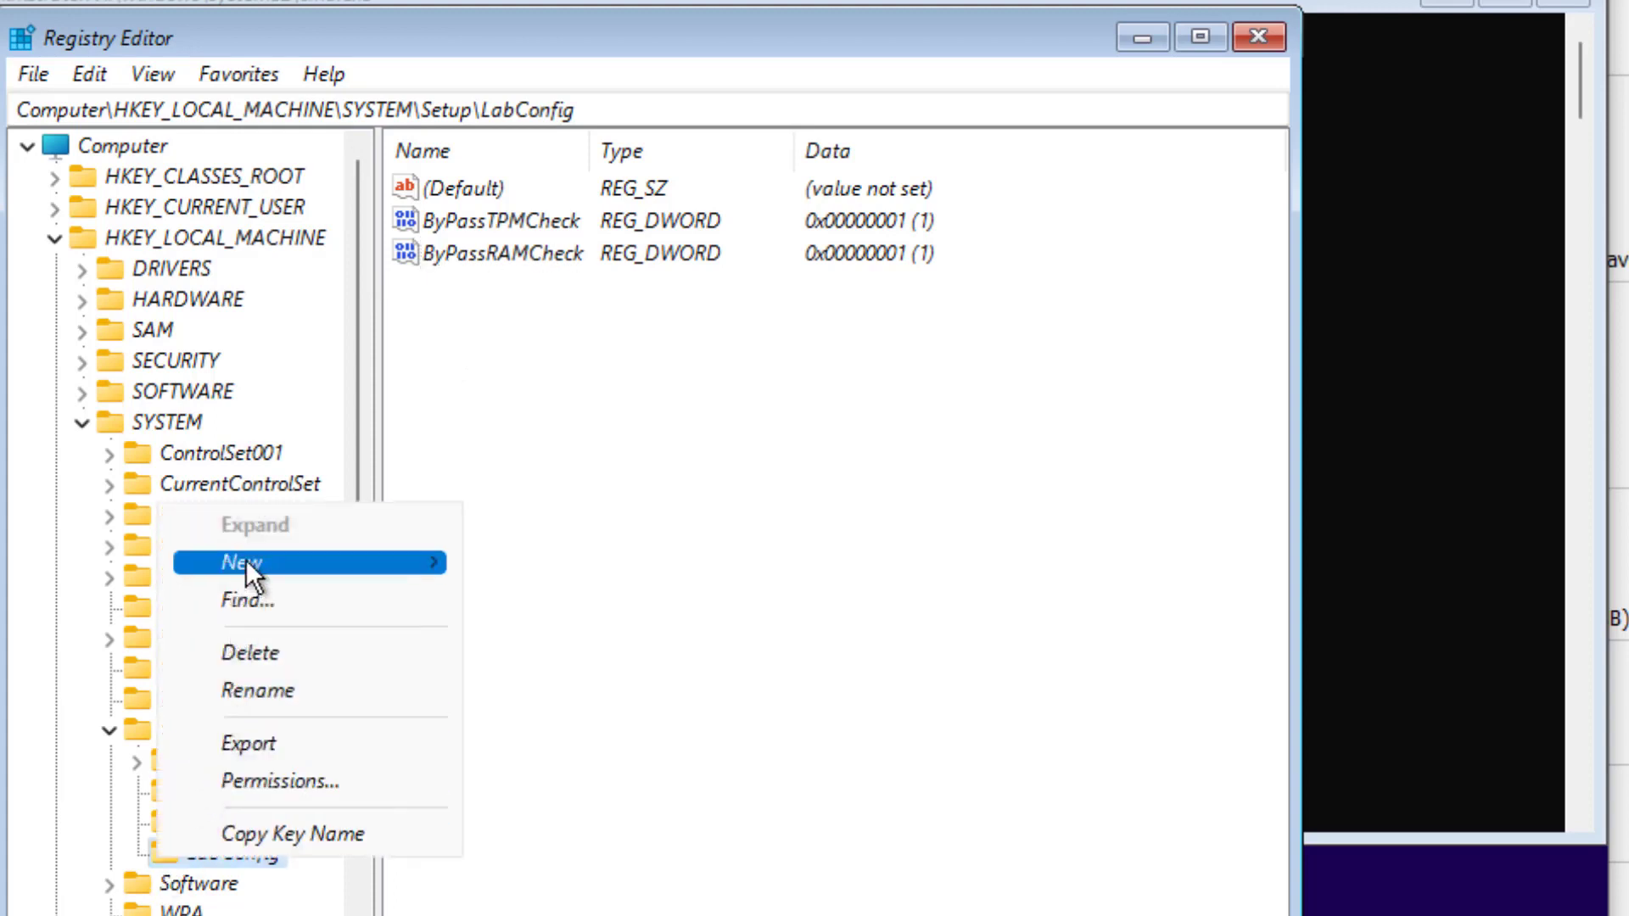
{"action": "mouse_move", "coordinate": [246, 560]}
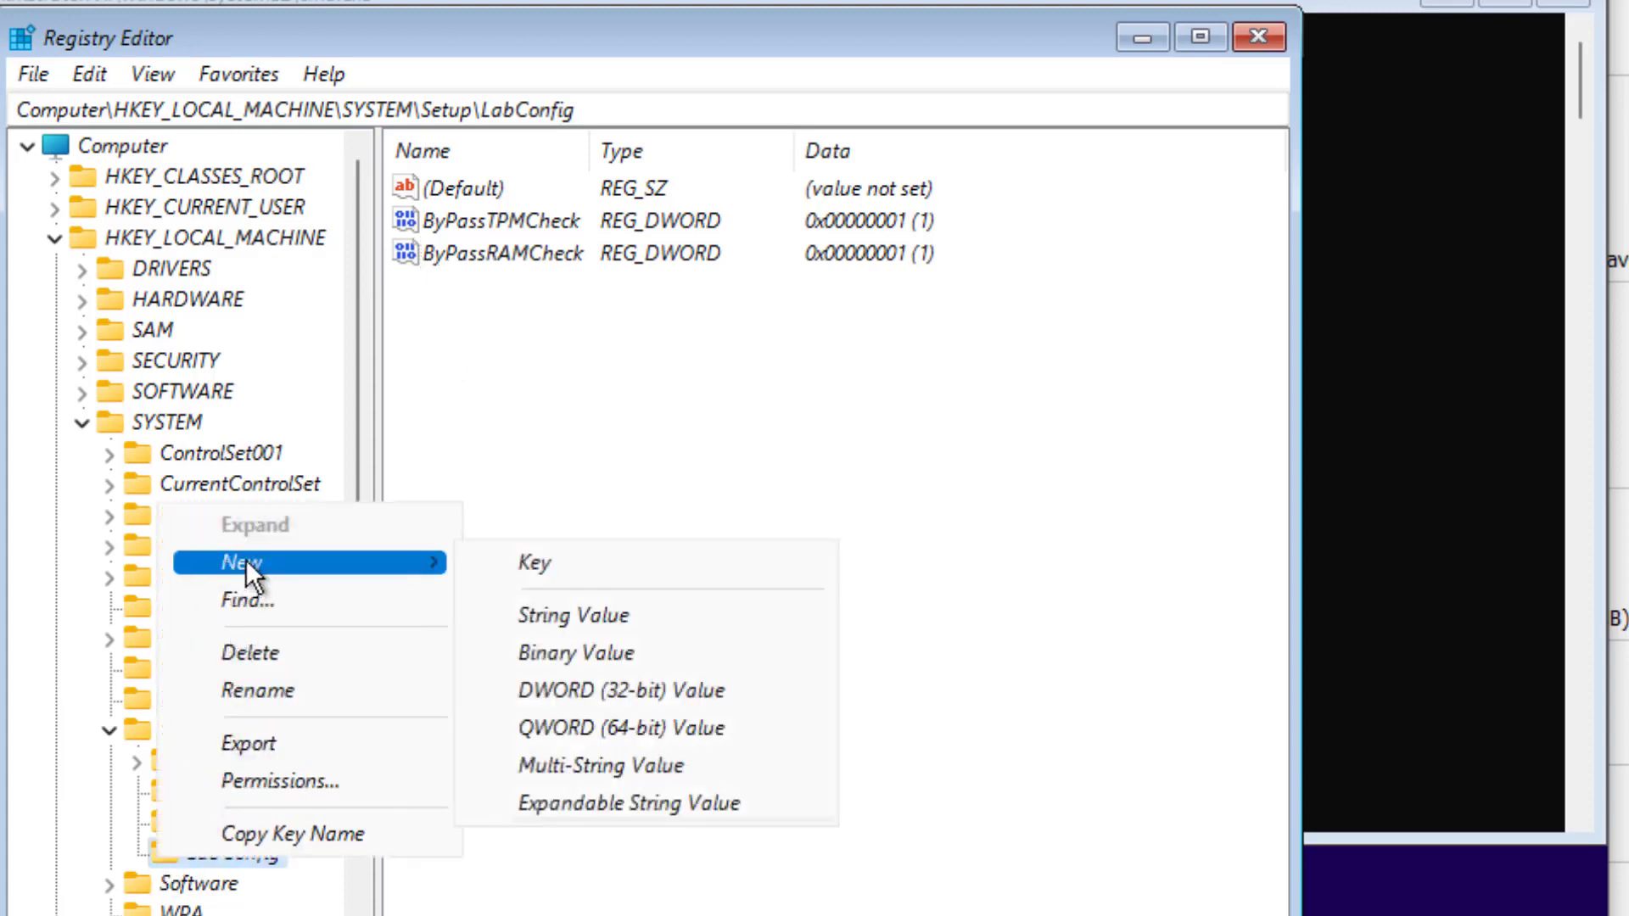
{"action": "left_click", "coordinate": [620, 682]}
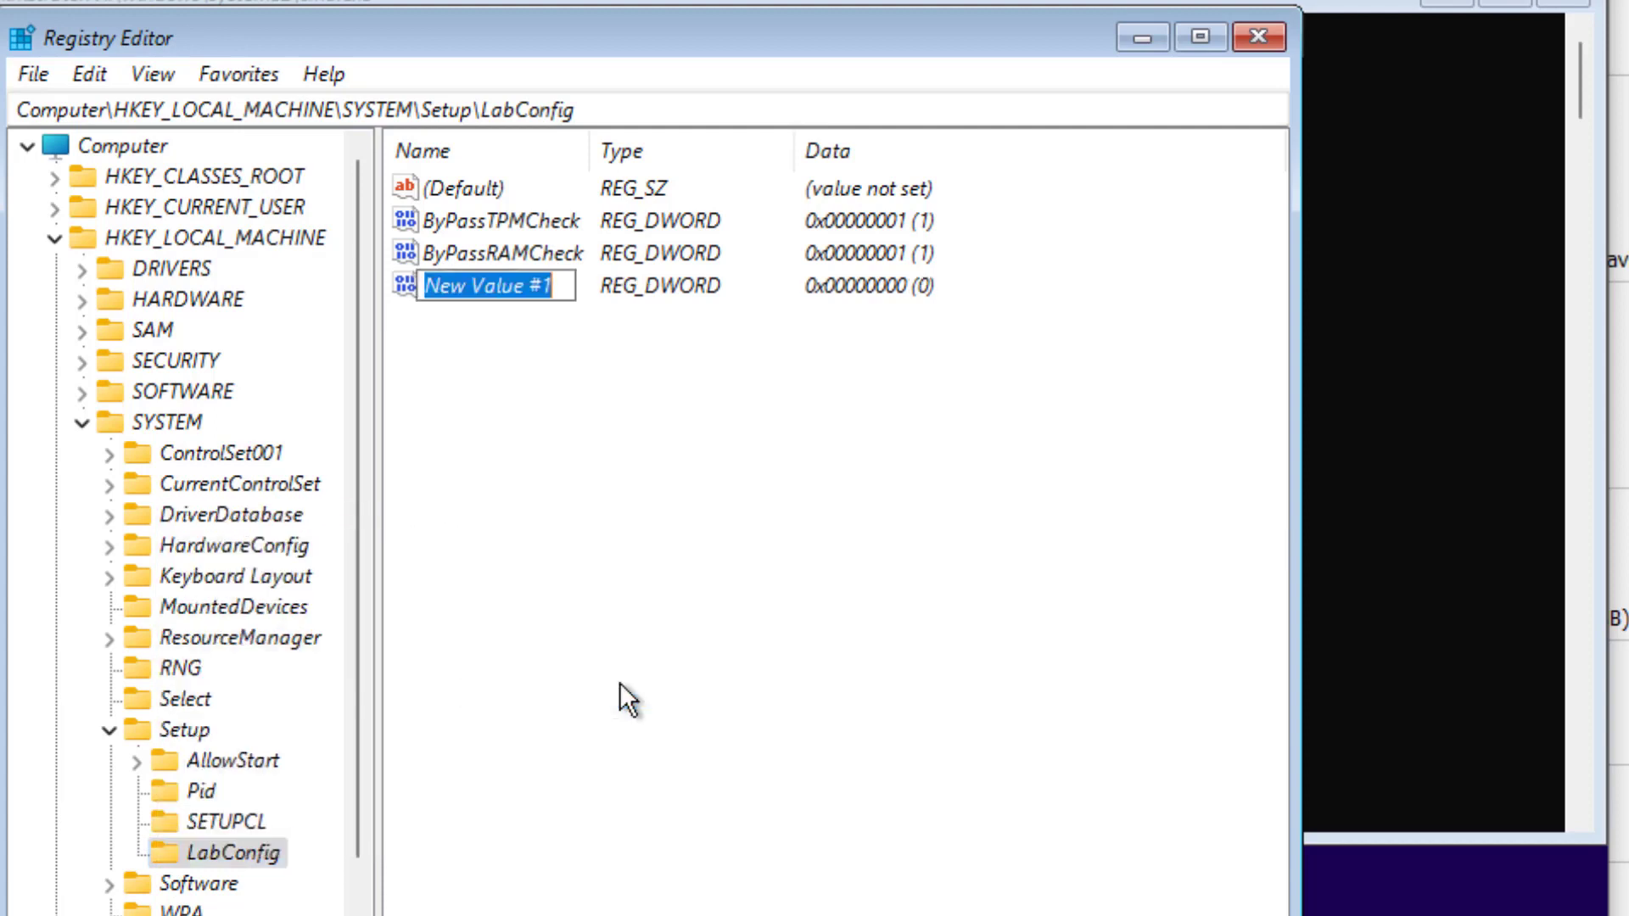
{"action": "type", "text": "By"}
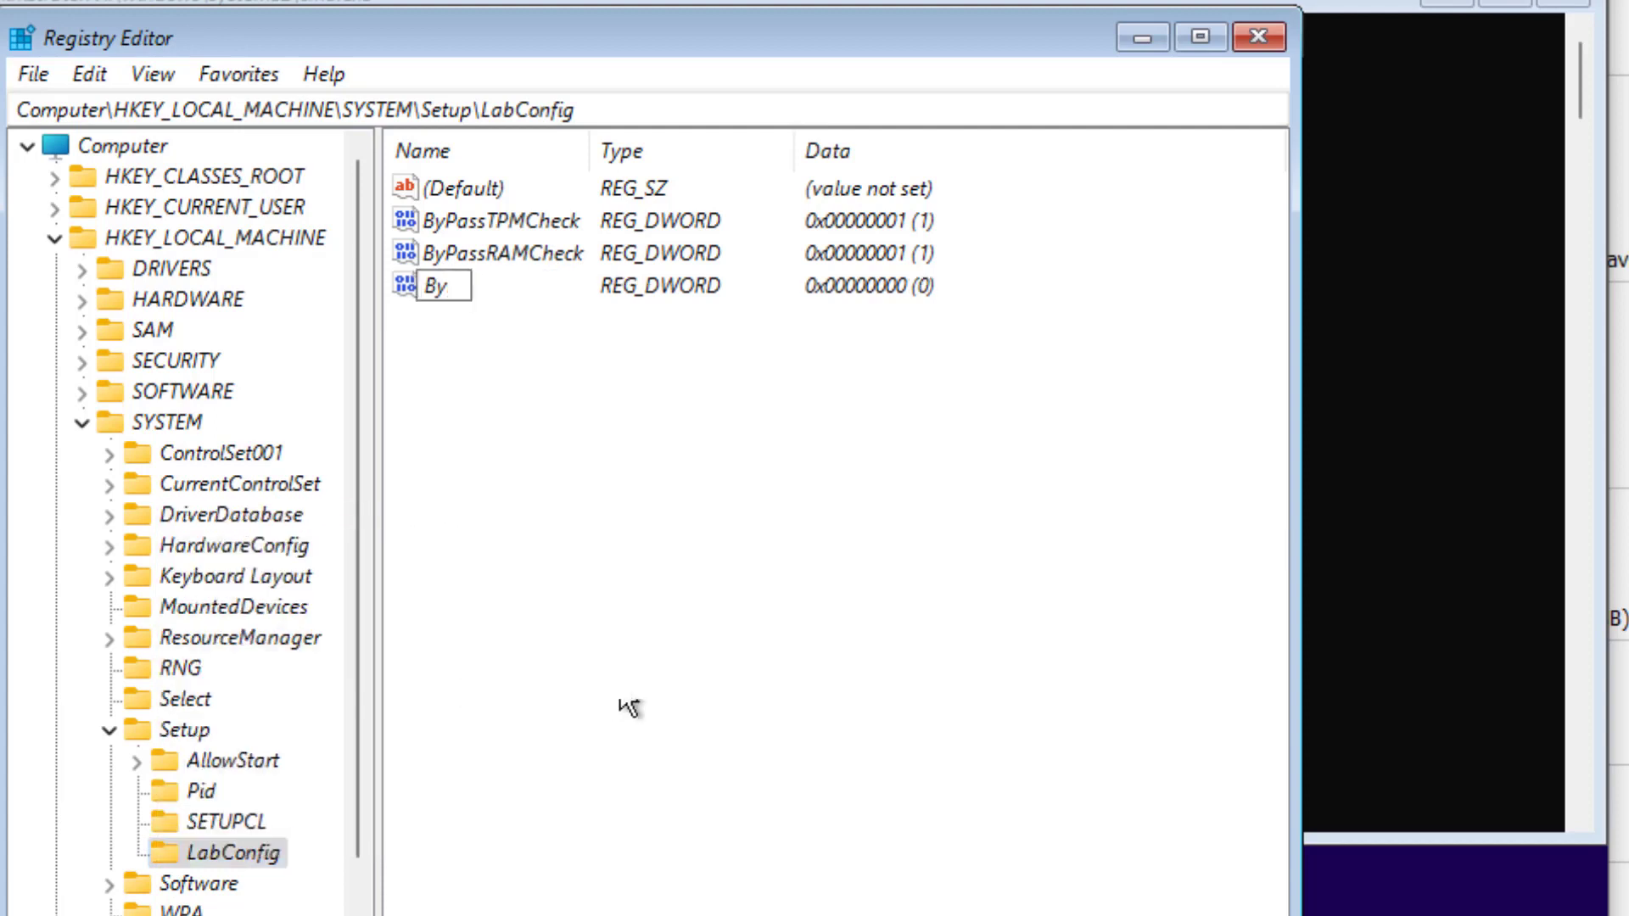
{"action": "type", "text": "PassS"}
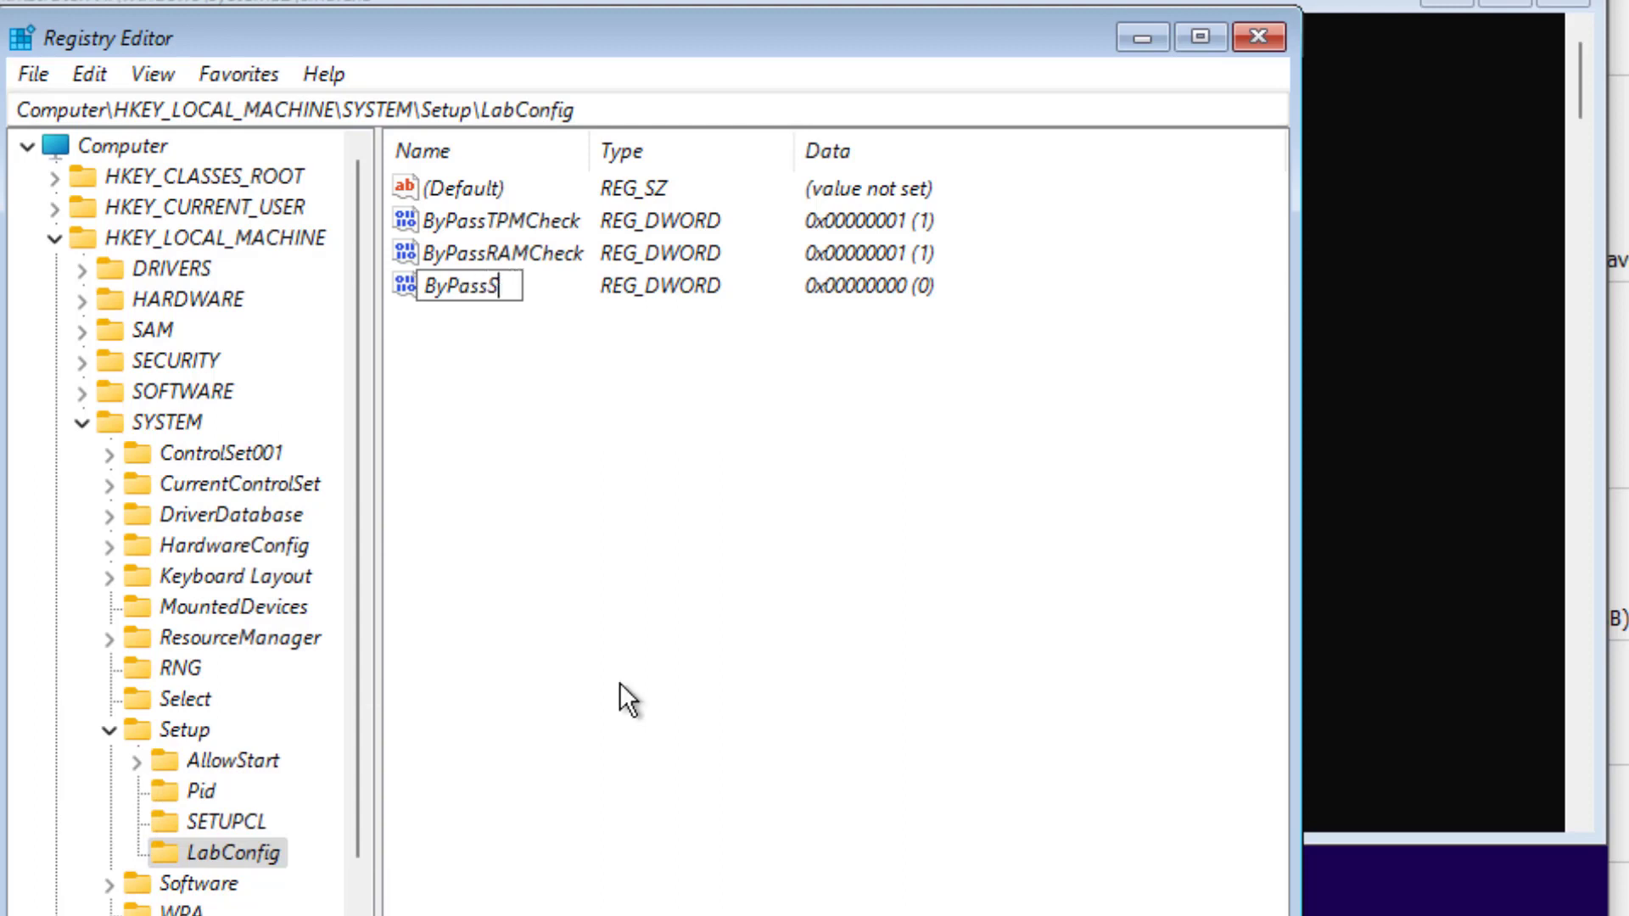
{"action": "type", "text": "ecureB"}
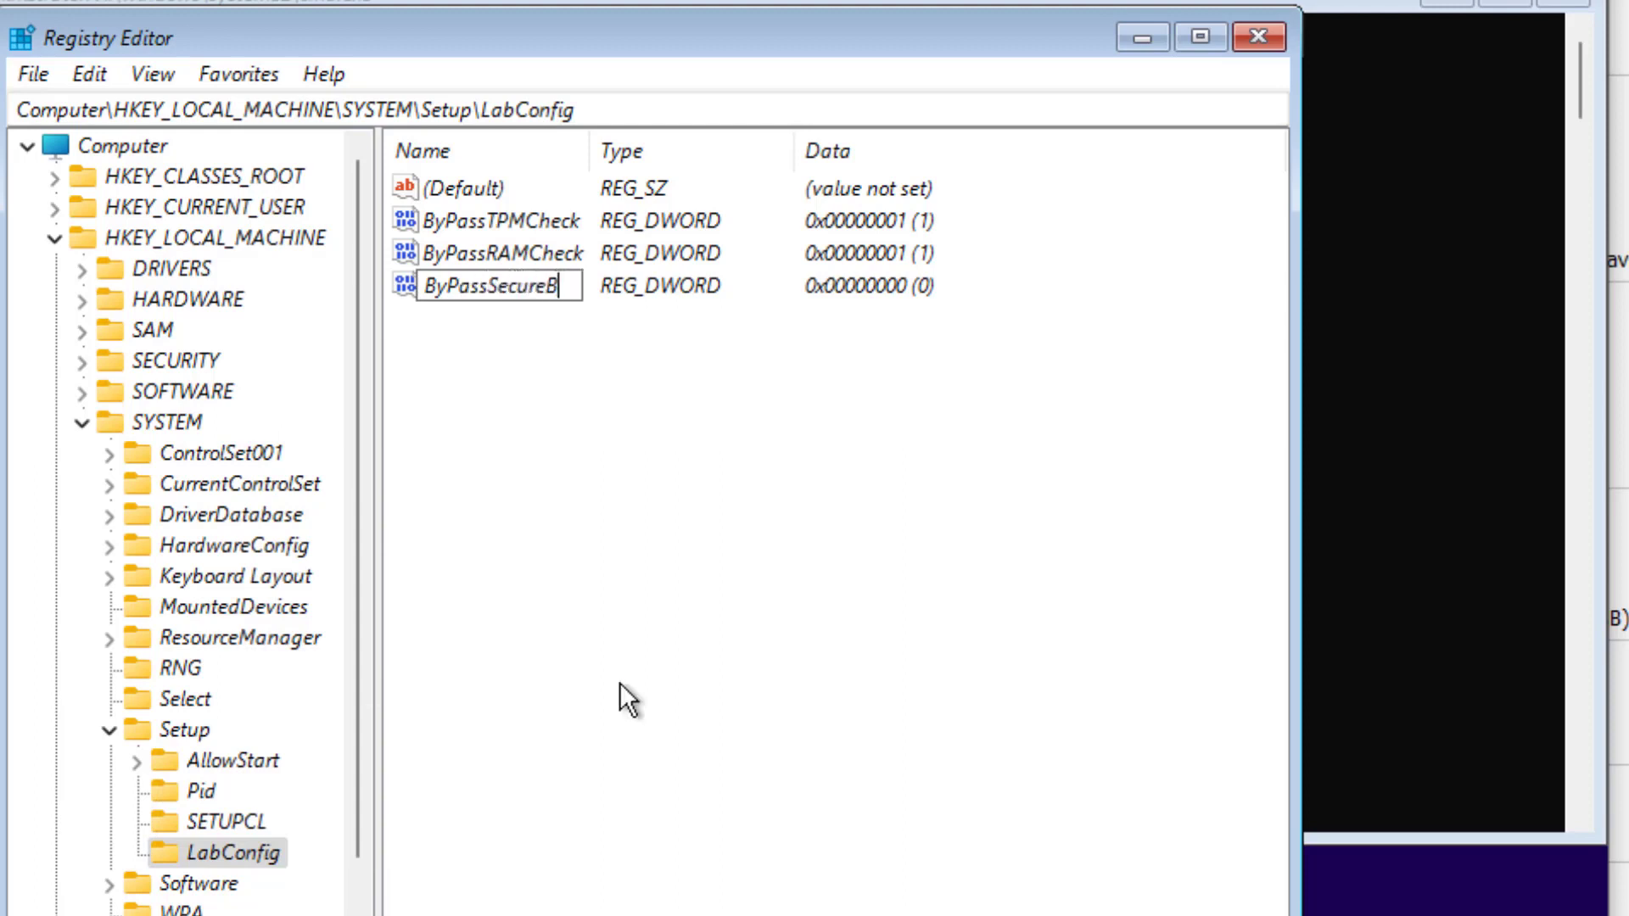
{"action": "type", "text": "ootCheck"}
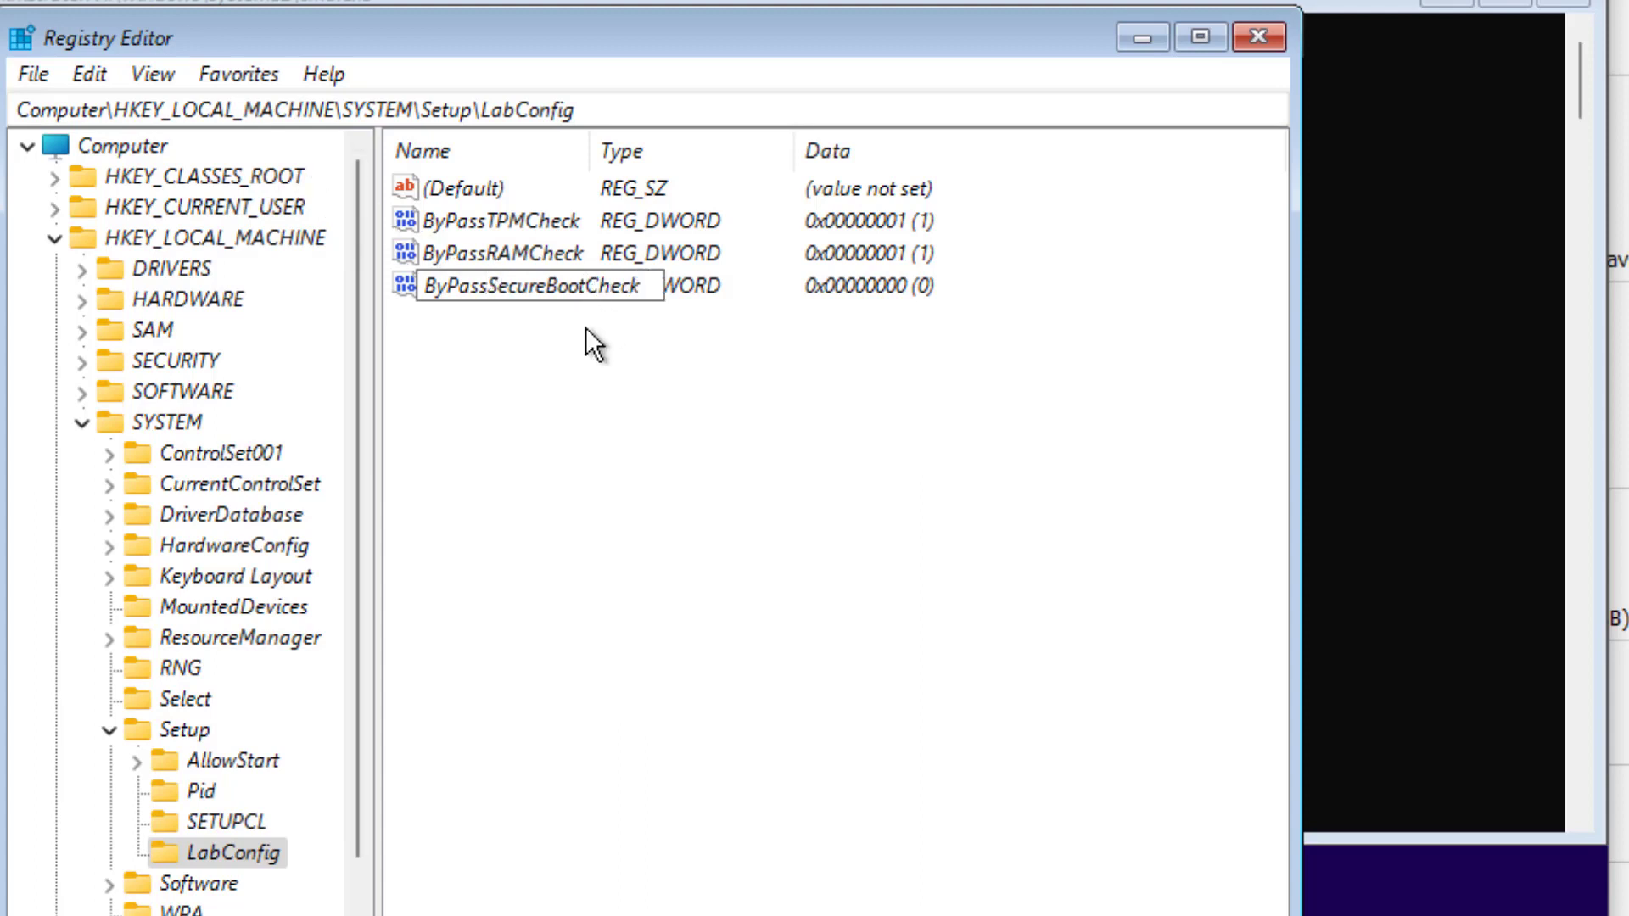
{"action": "key", "text": "Return"}
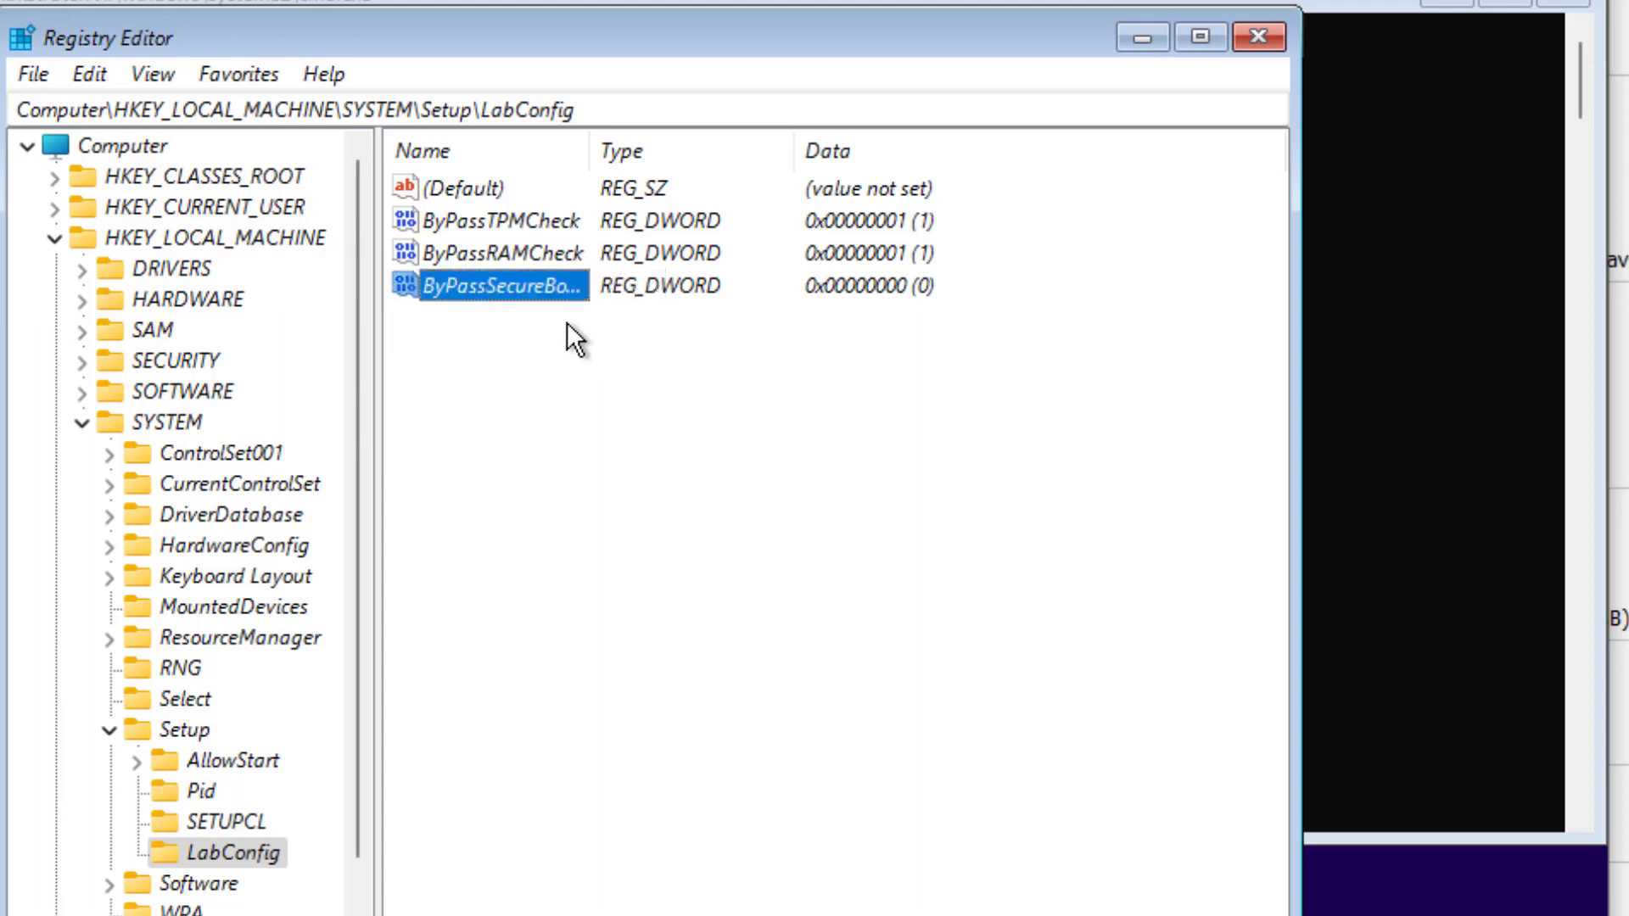
Step: Set the value data of ByPassSecureBootCheck to 1
{"action": "right_click", "coordinate": [487, 294]}
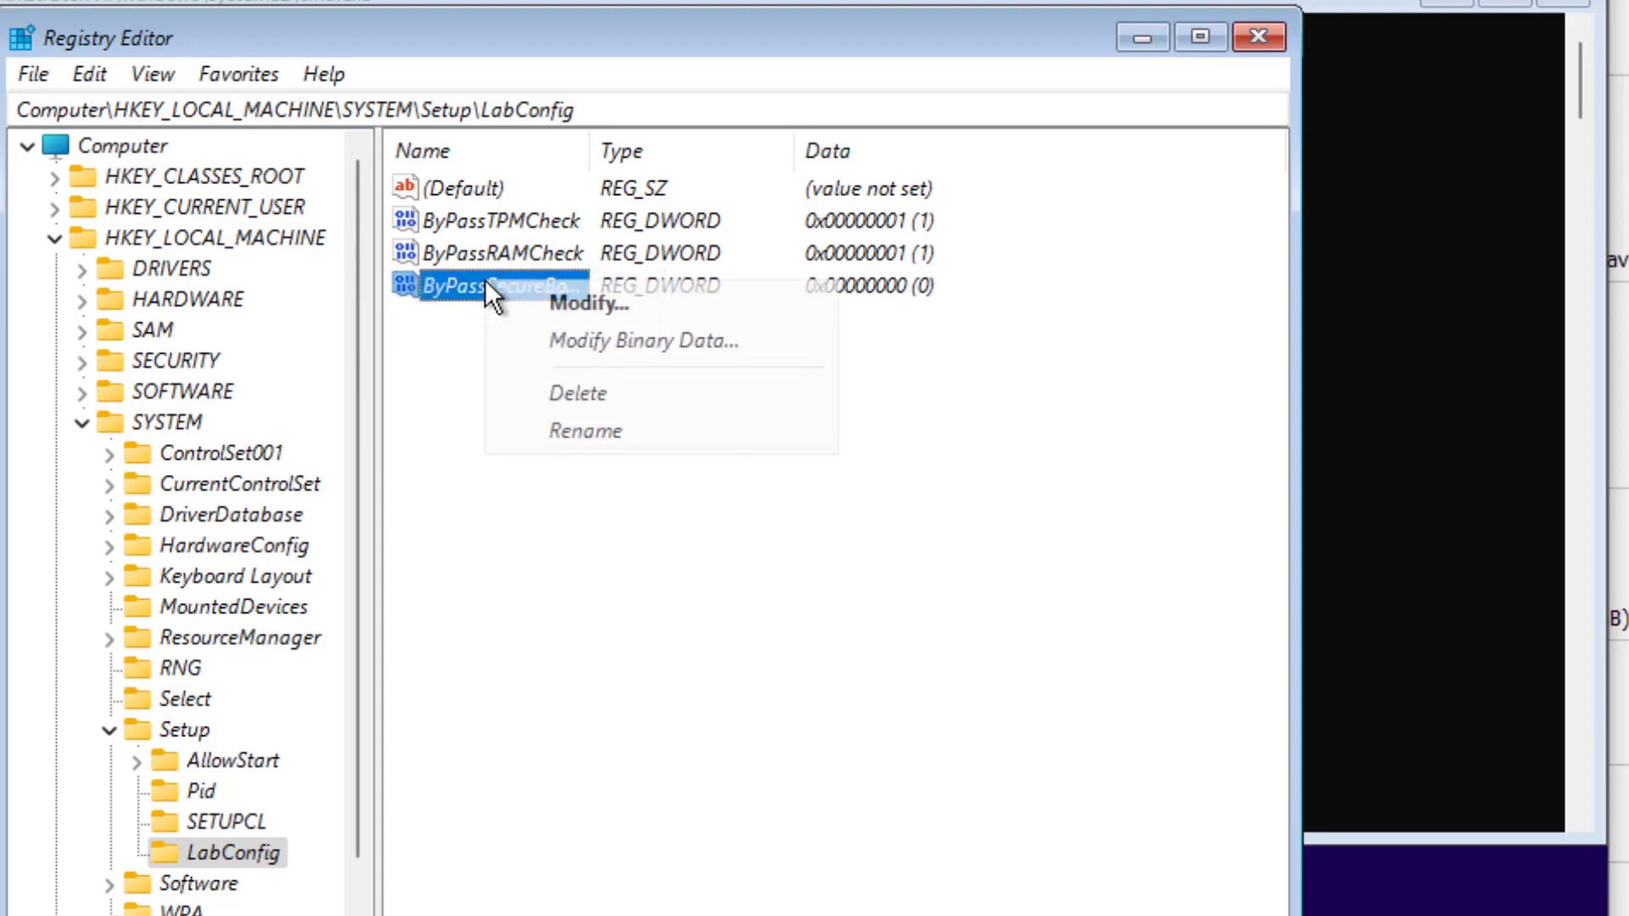
{"action": "left_click", "coordinate": [602, 303]}
{"action": "type", "text": "1"}
{"action": "left_click", "coordinate": [481, 450]}
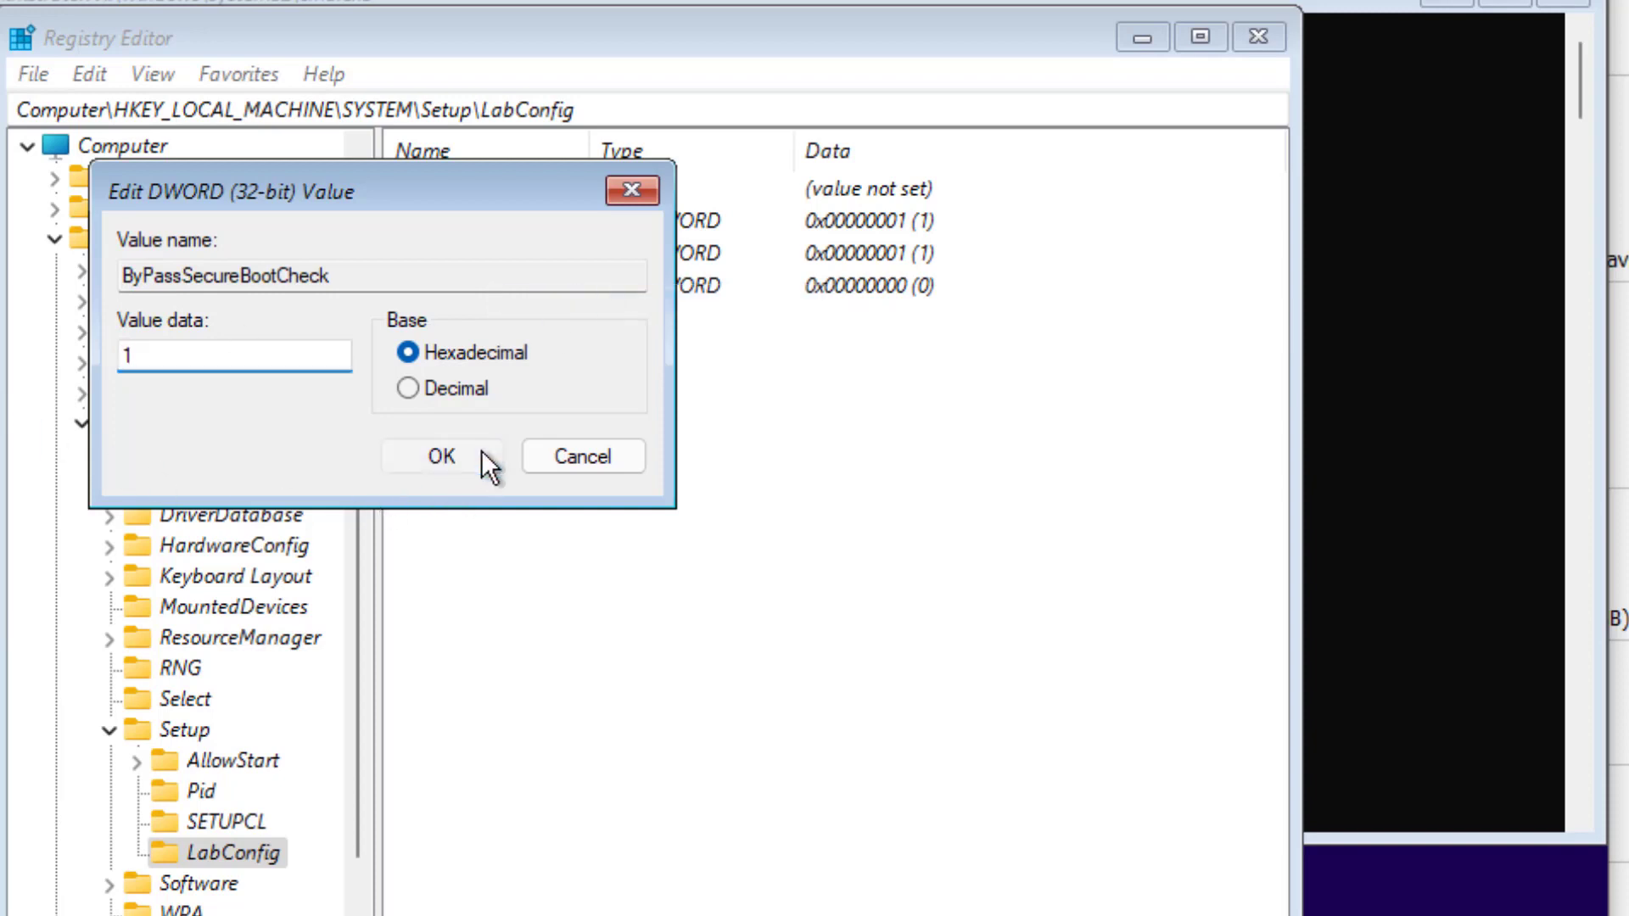
Step: Exit the Registry Editor and close the command prompt with the exit command
{"action": "left_click", "coordinate": [32, 74]}
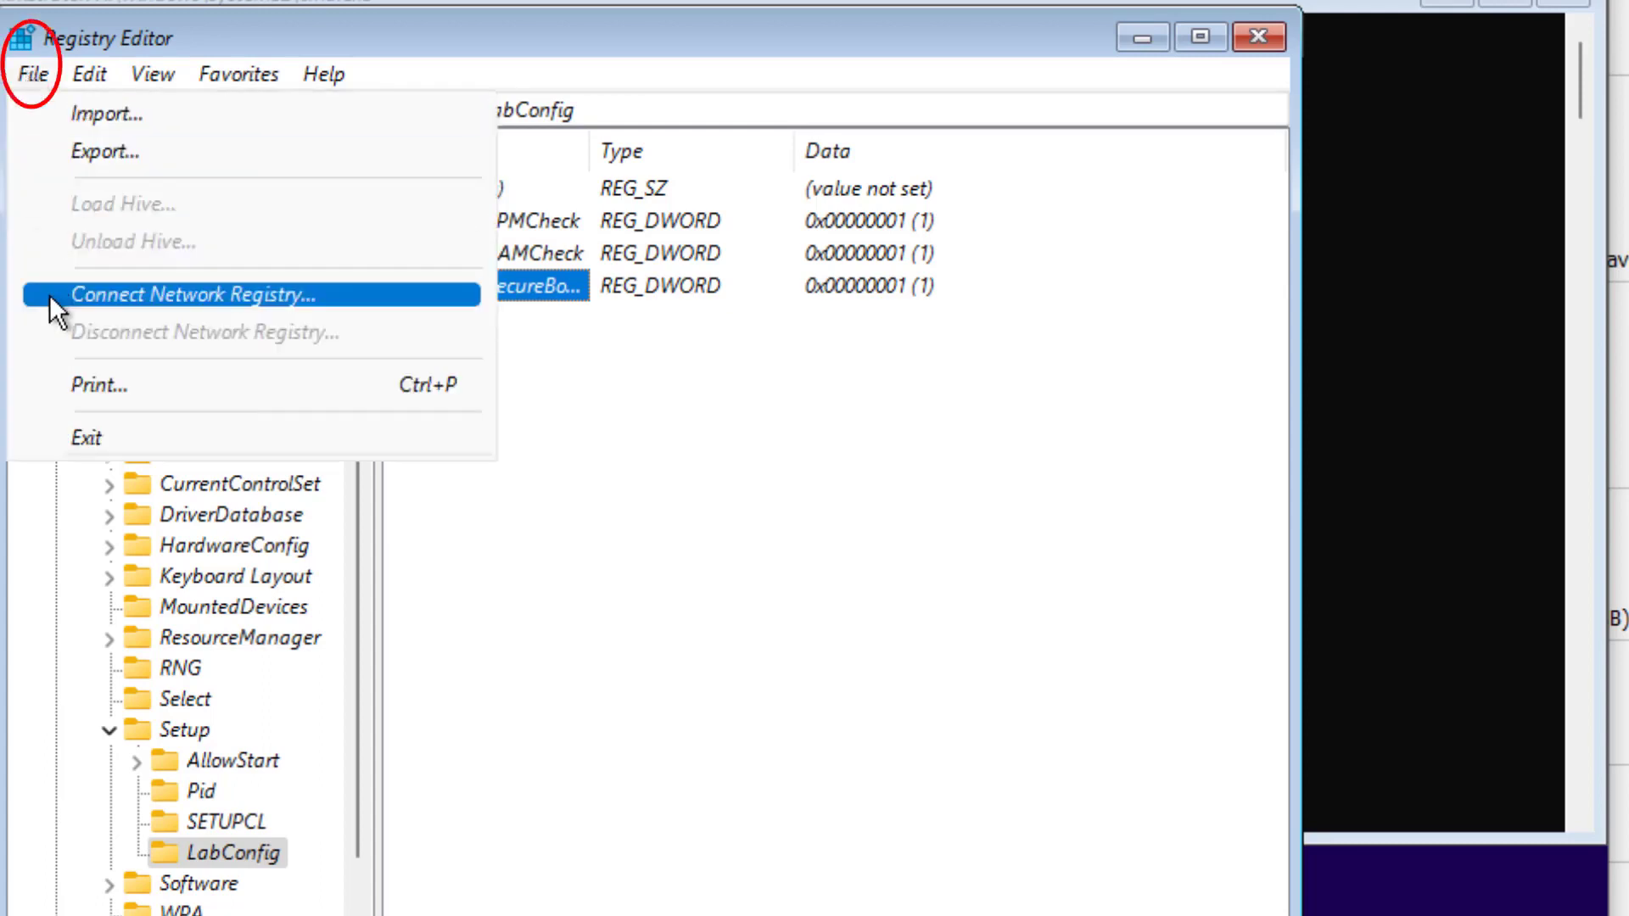
{"action": "left_click", "coordinate": [80, 436]}
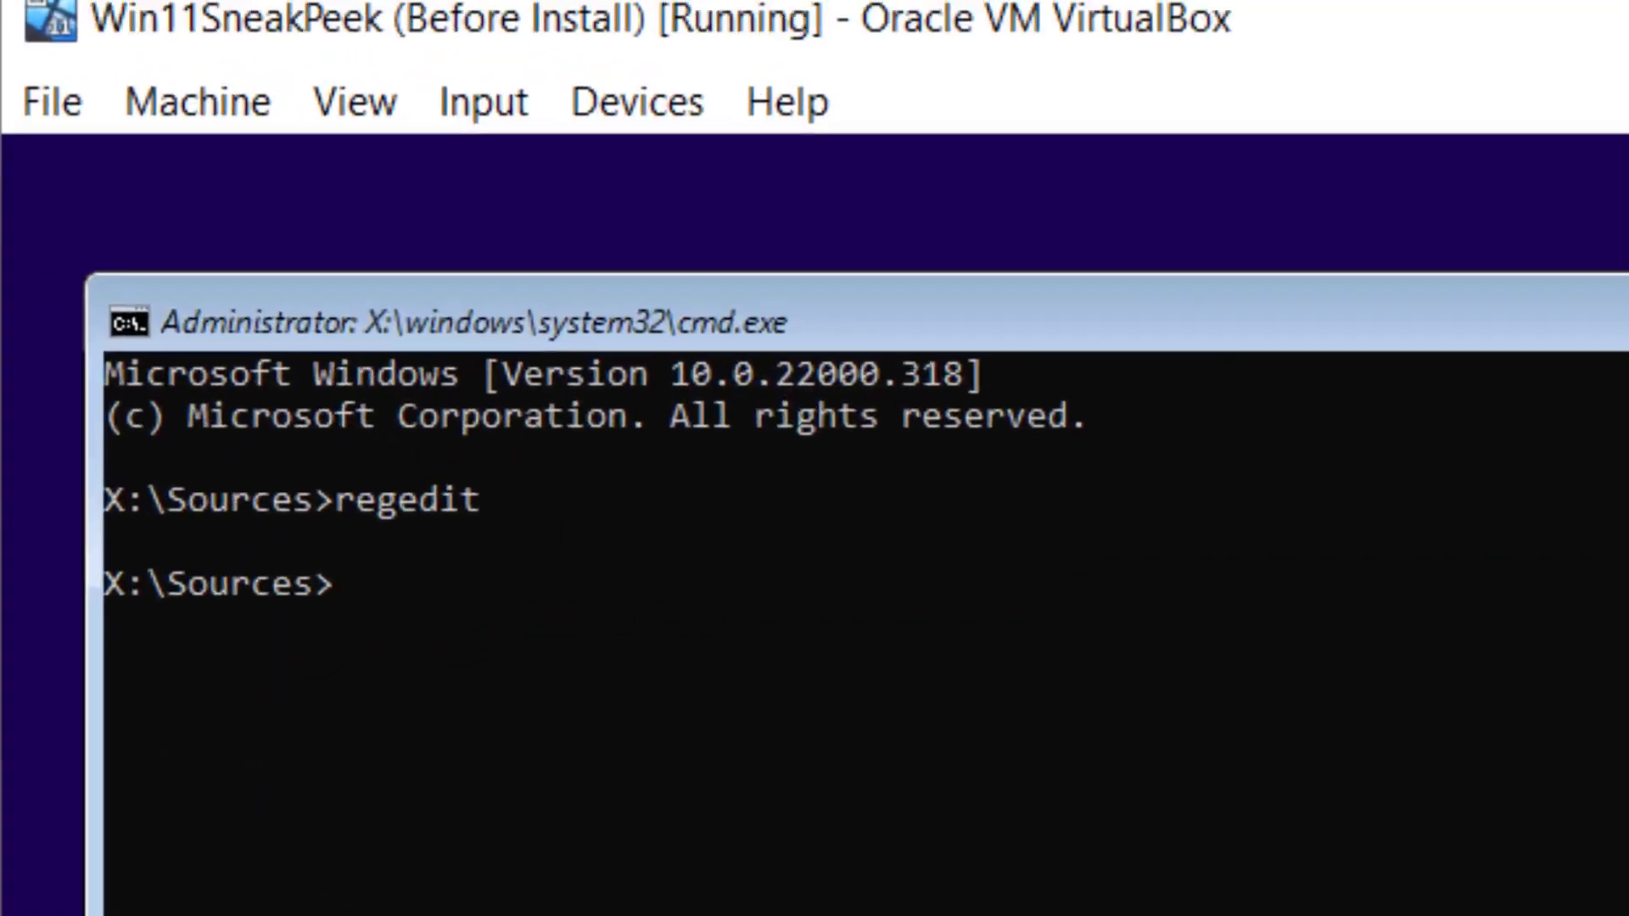
{"action": "type", "text": "exit"}
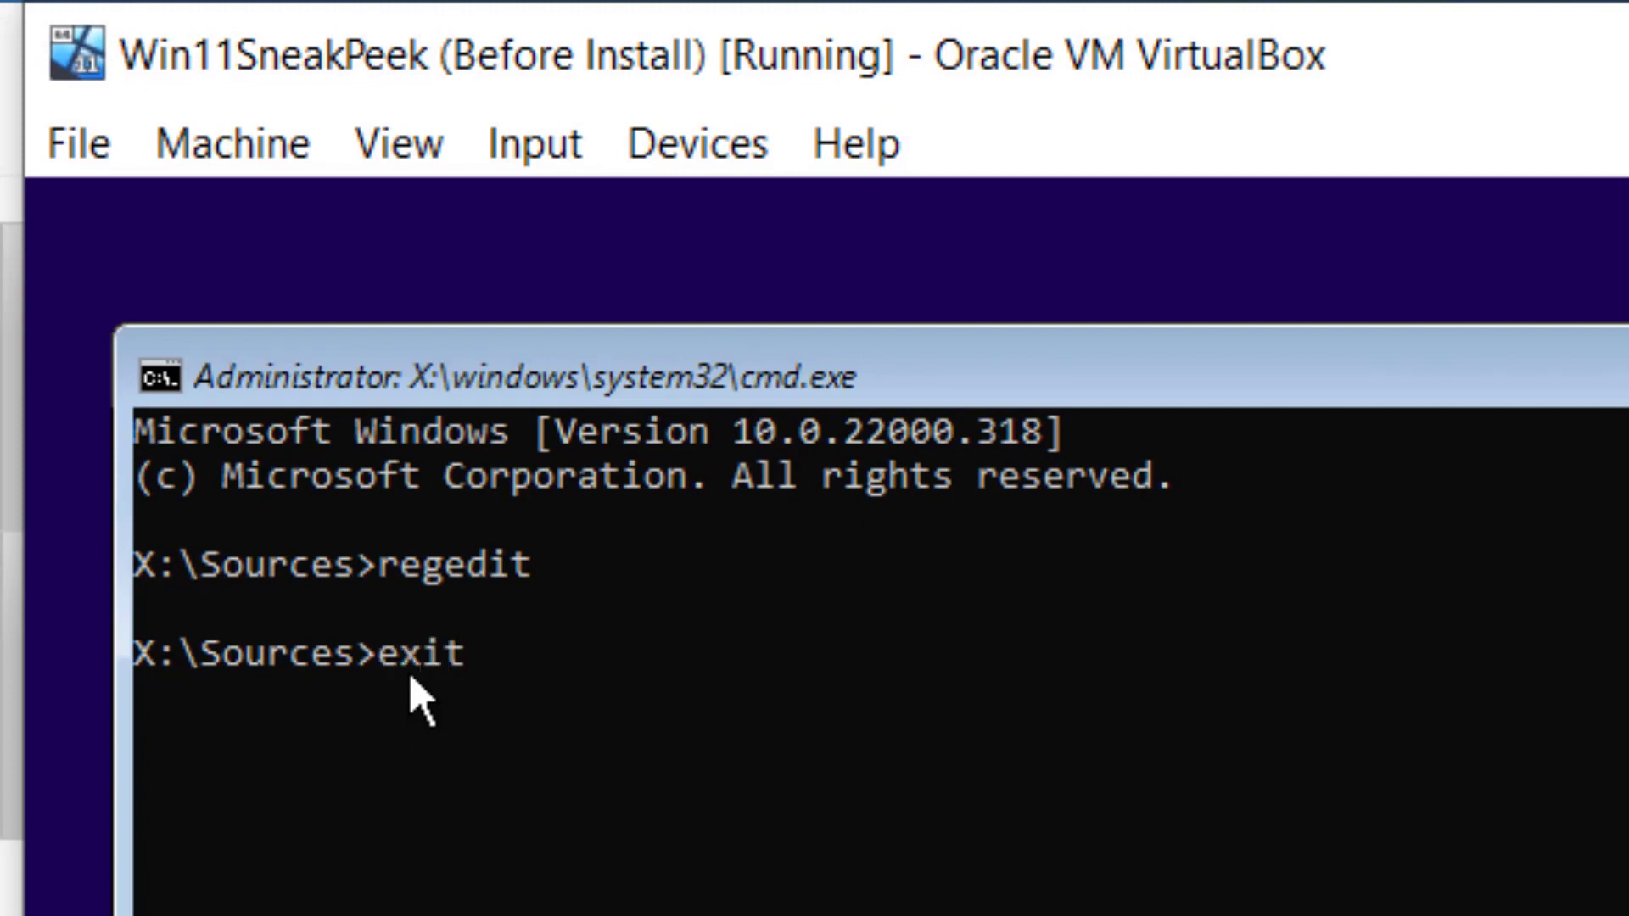
{"action": "key", "text": "Return"}
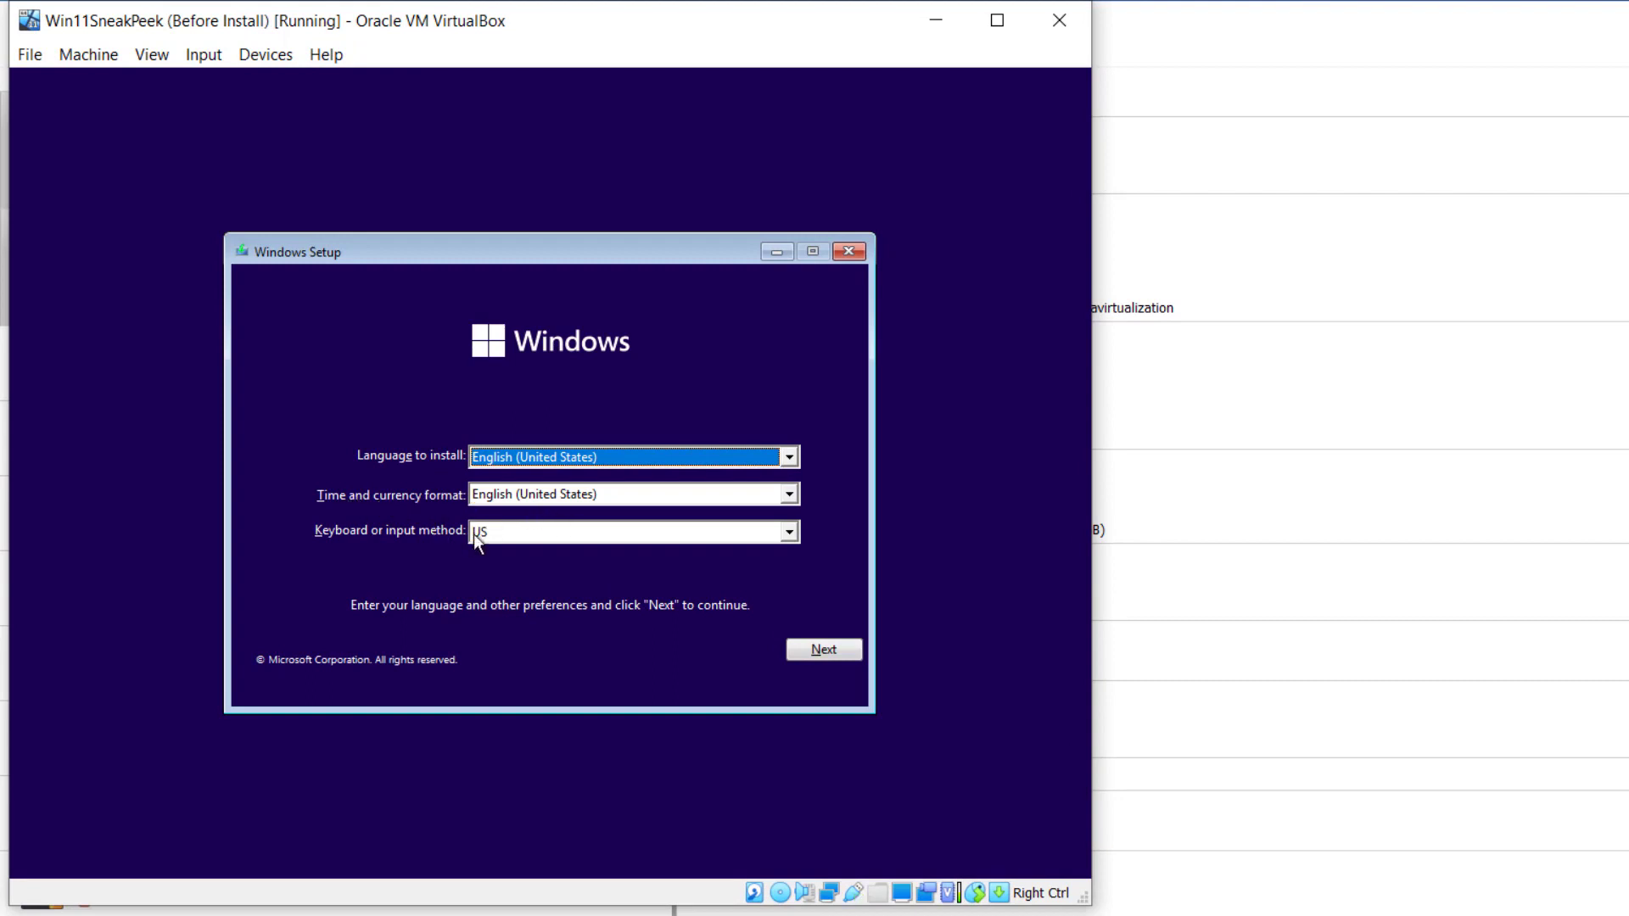
Step: Accept the preset language, time format and keyboard for setup, and disconnect the virtual machine's network adapter
{"action": "left_click", "coordinate": [820, 649]}
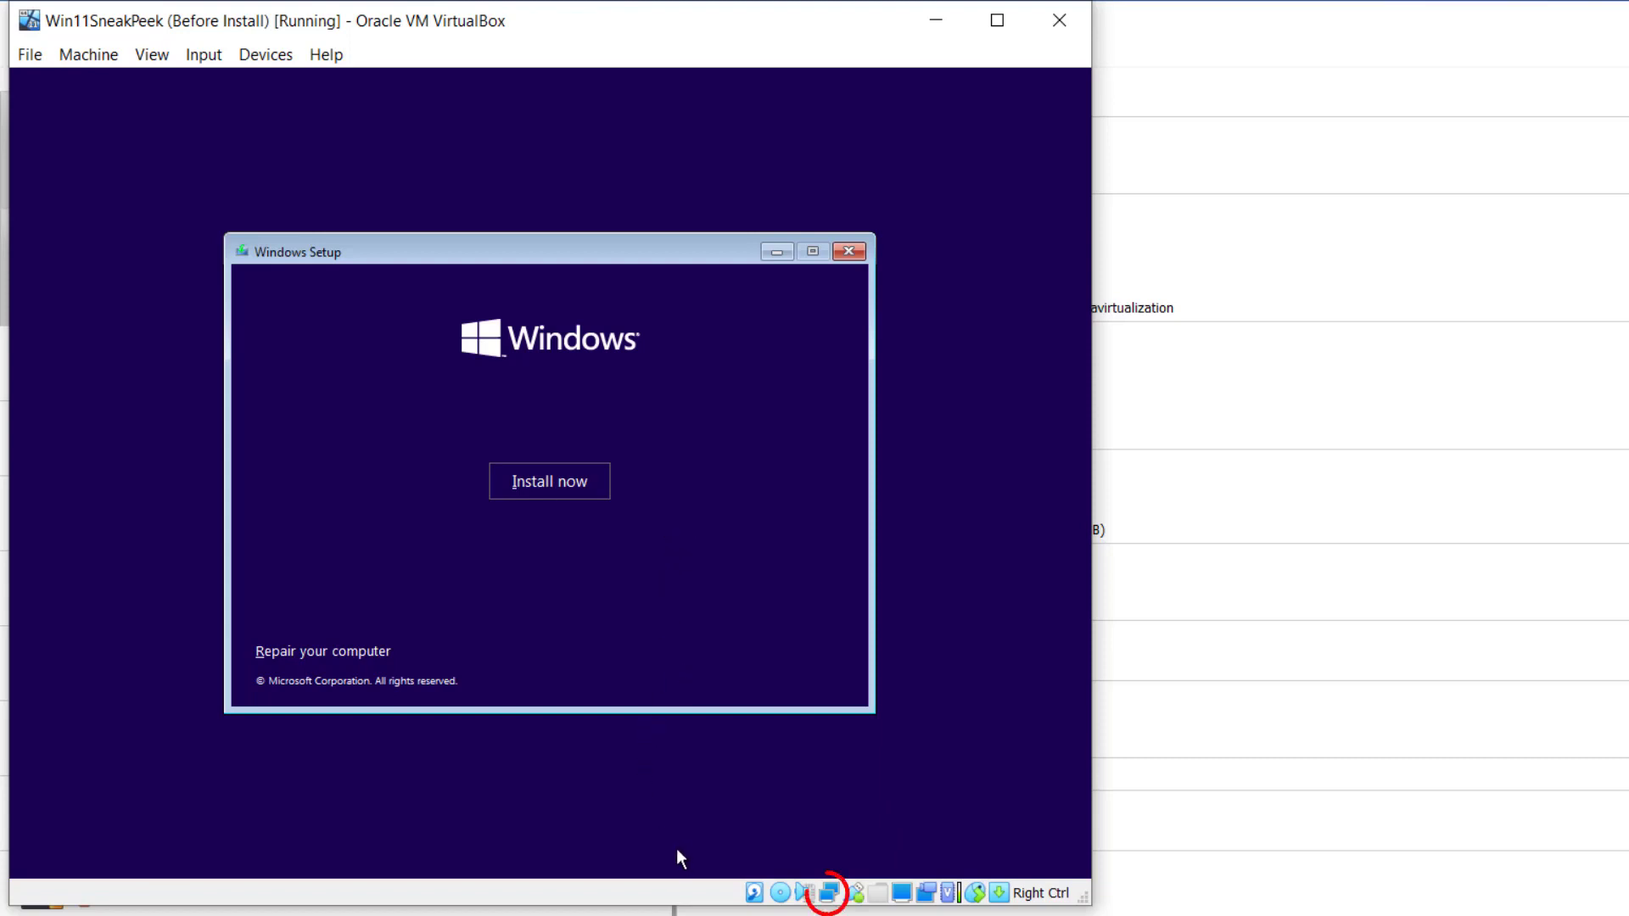
{"action": "mouse_move", "coordinate": [829, 894]}
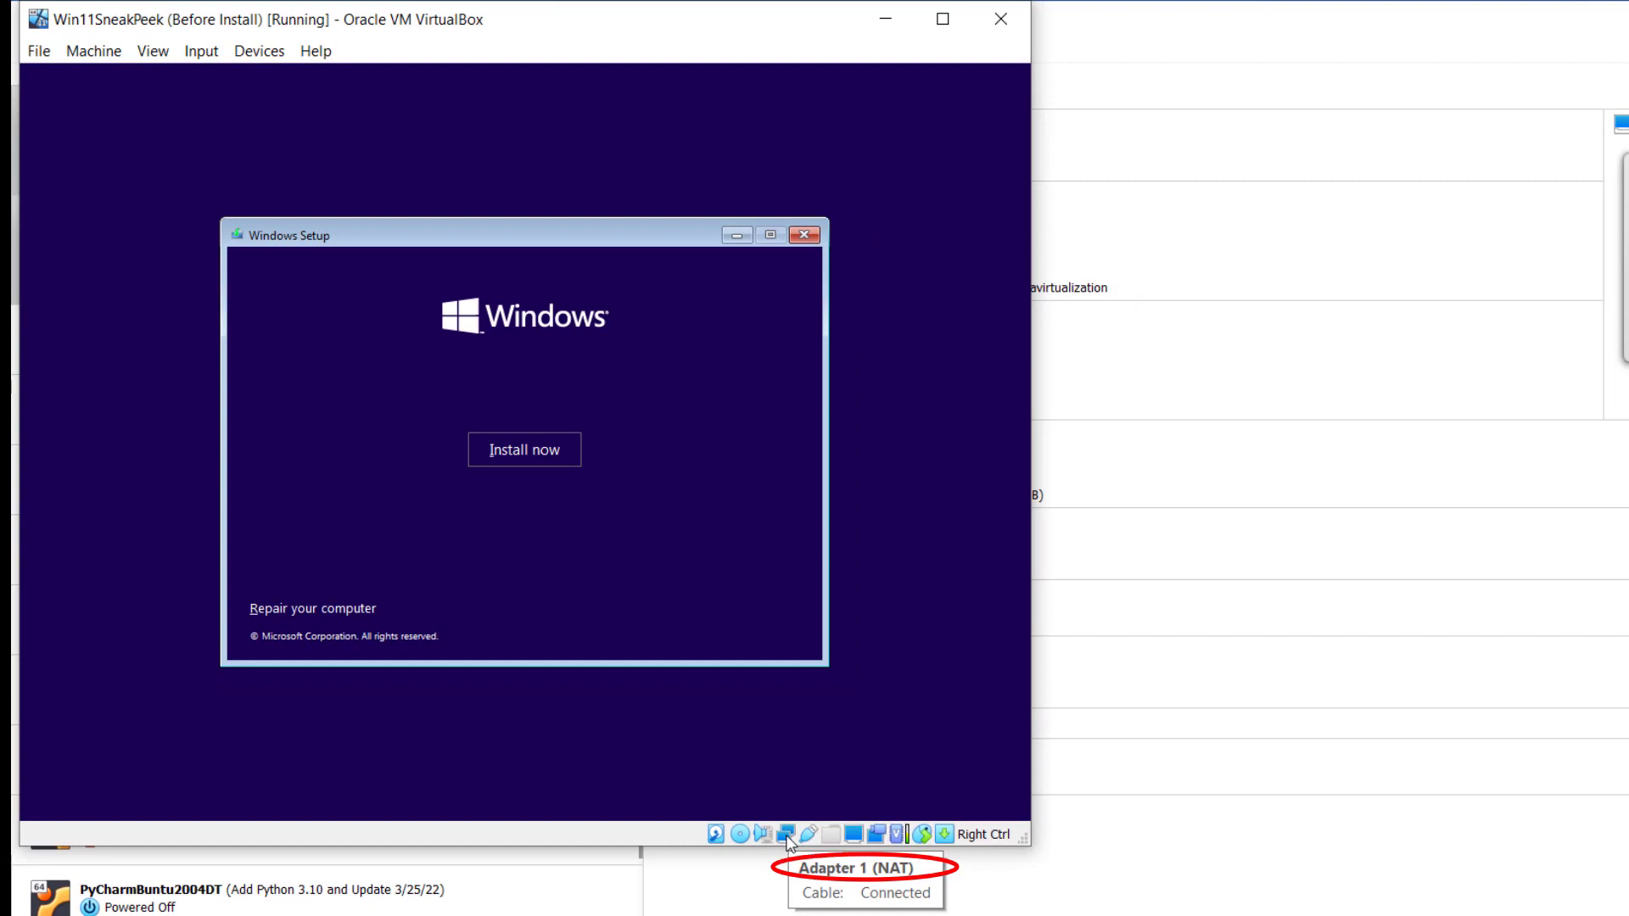
{"action": "right_click", "coordinate": [788, 838]}
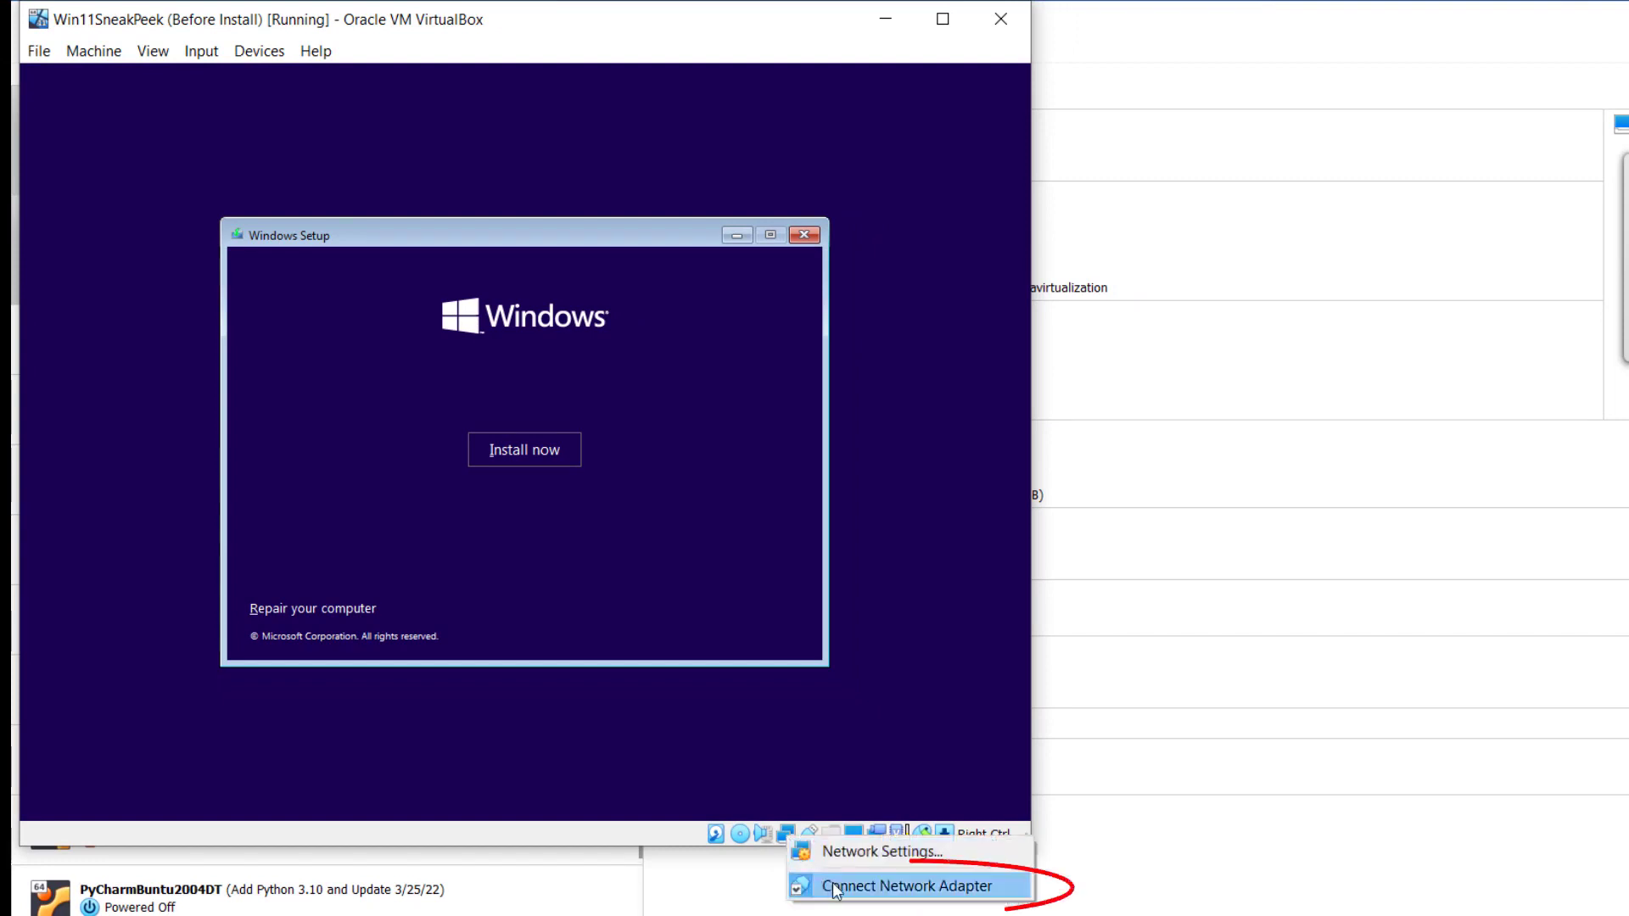
{"action": "left_click", "coordinate": [843, 889]}
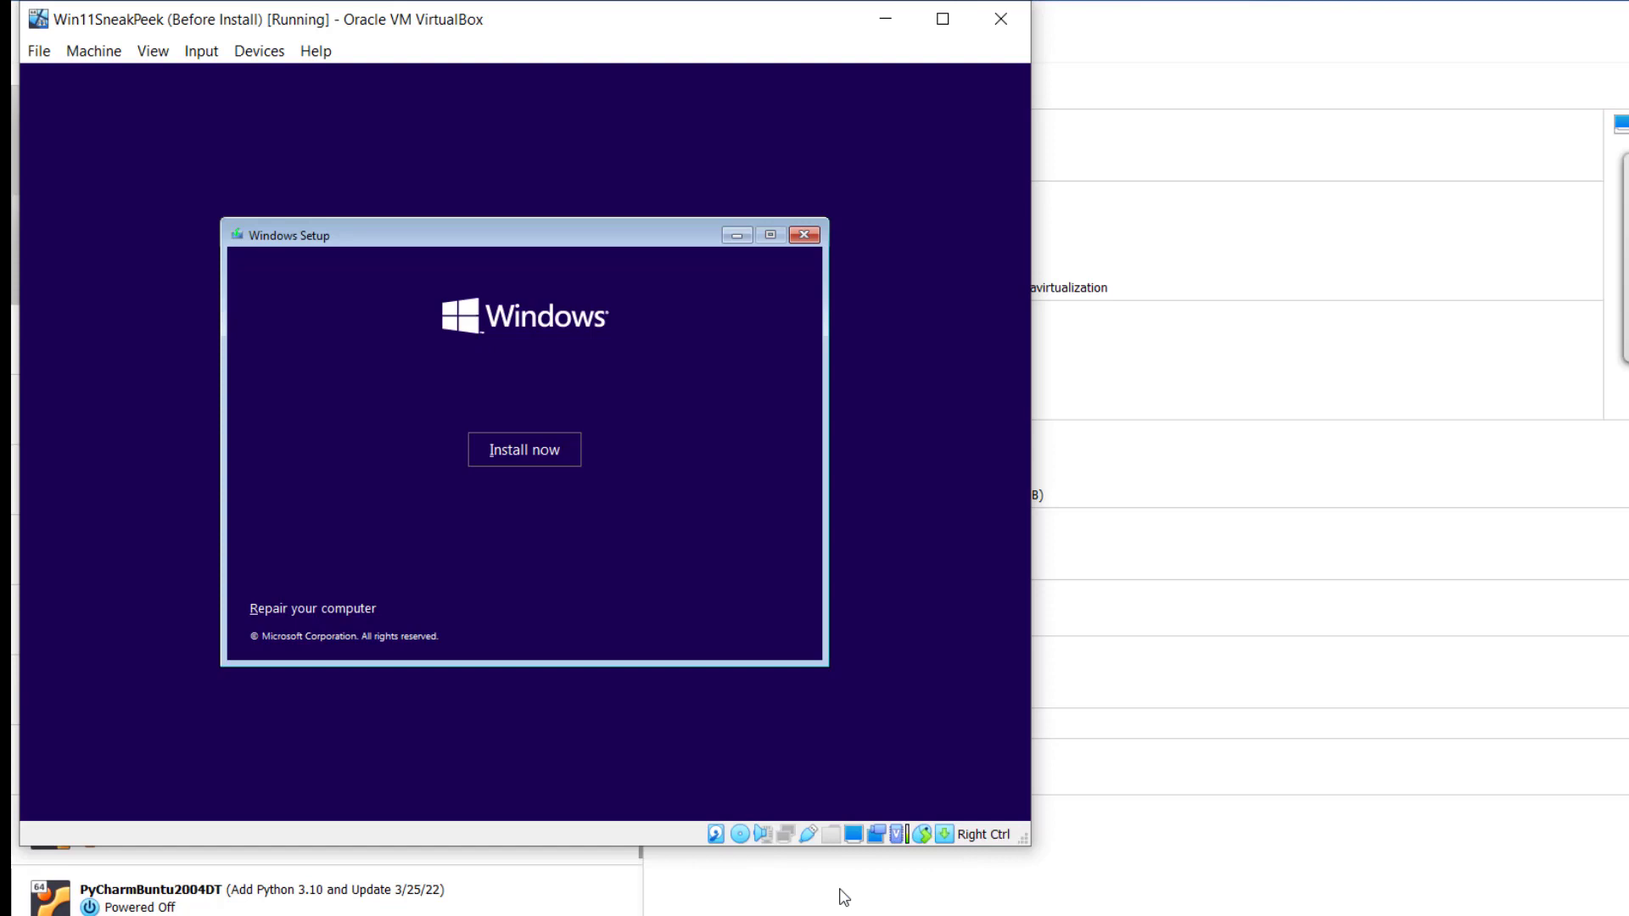
{"action": "right_click", "coordinate": [785, 839]}
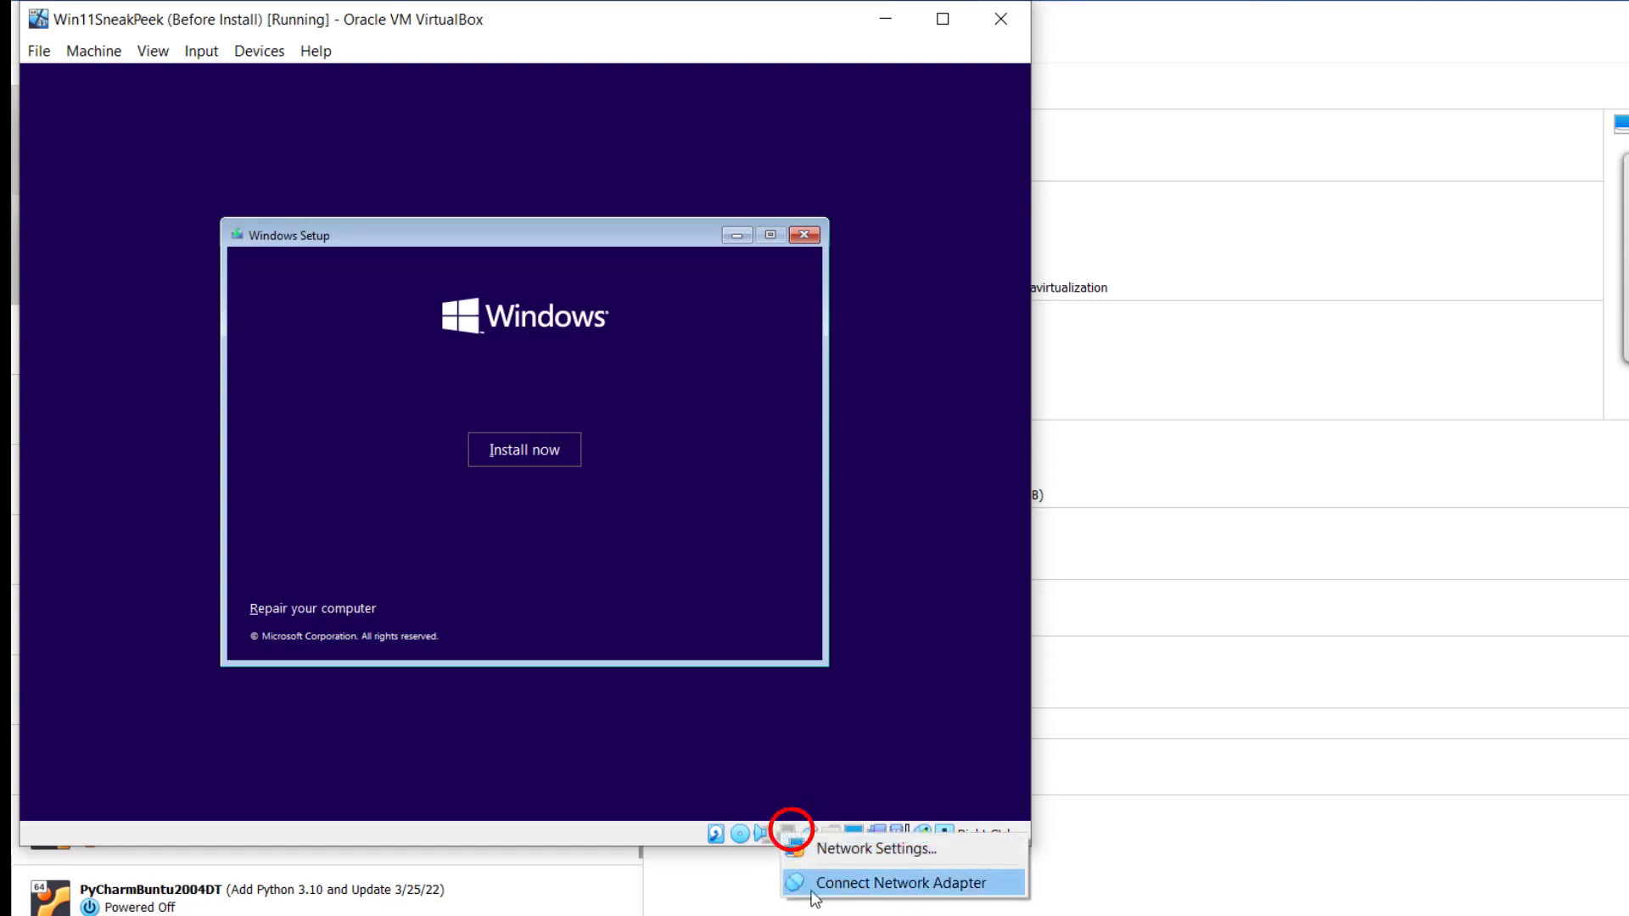
{"action": "left_click", "coordinate": [796, 761]}
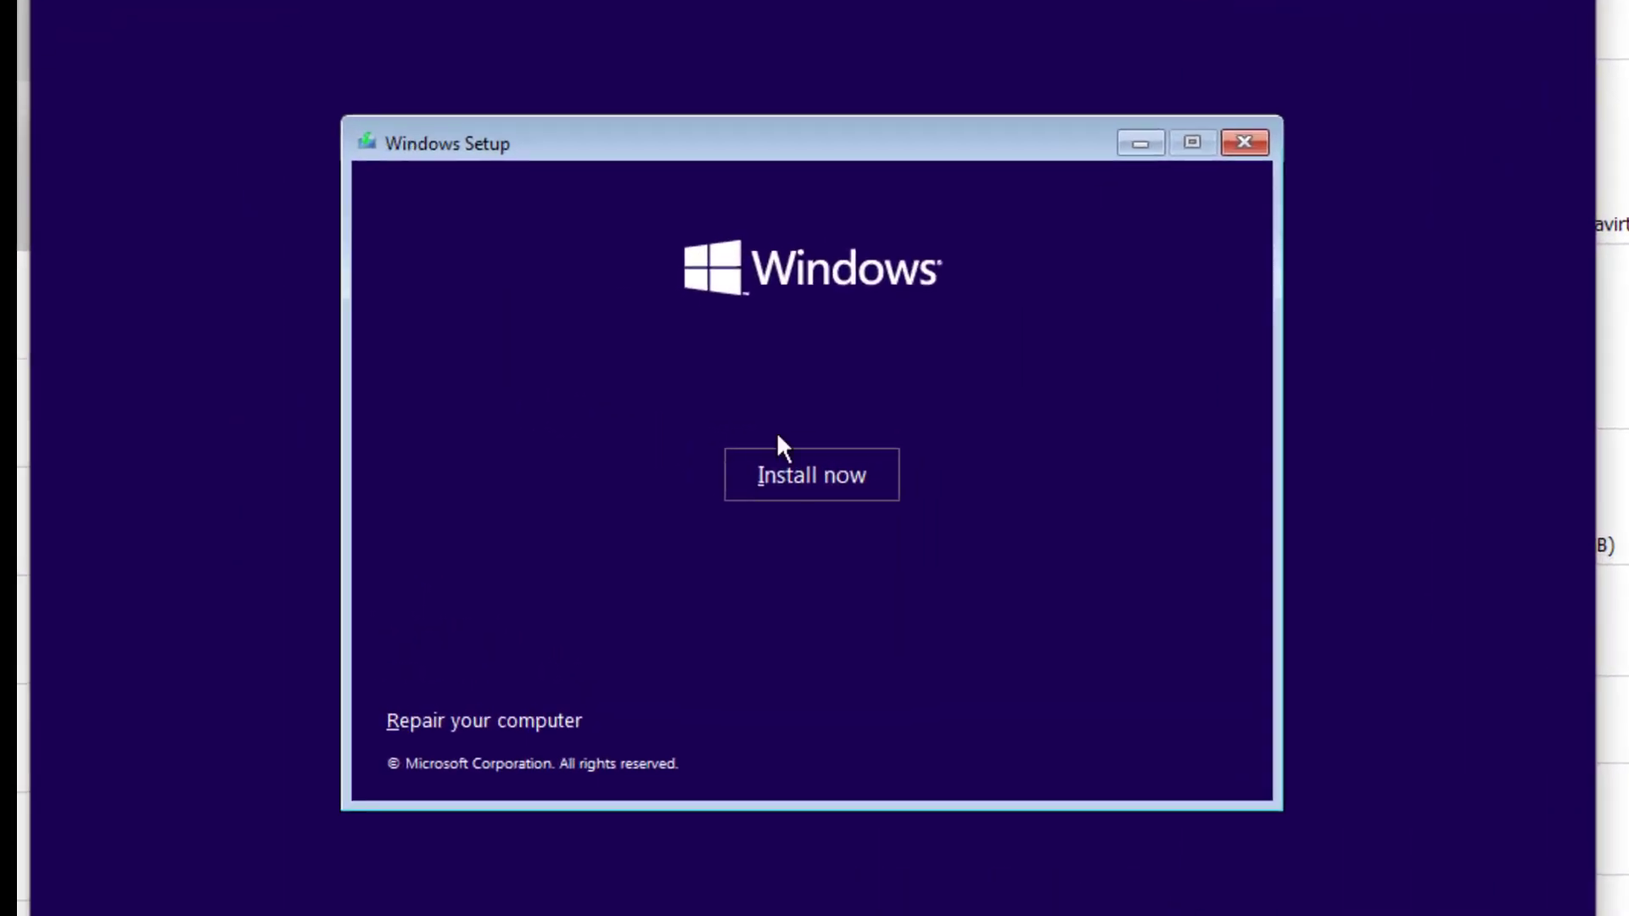
Step: Start the Windows installation without a product key and choose the Windows 11 Pro edition
{"action": "left_click", "coordinate": [786, 486]}
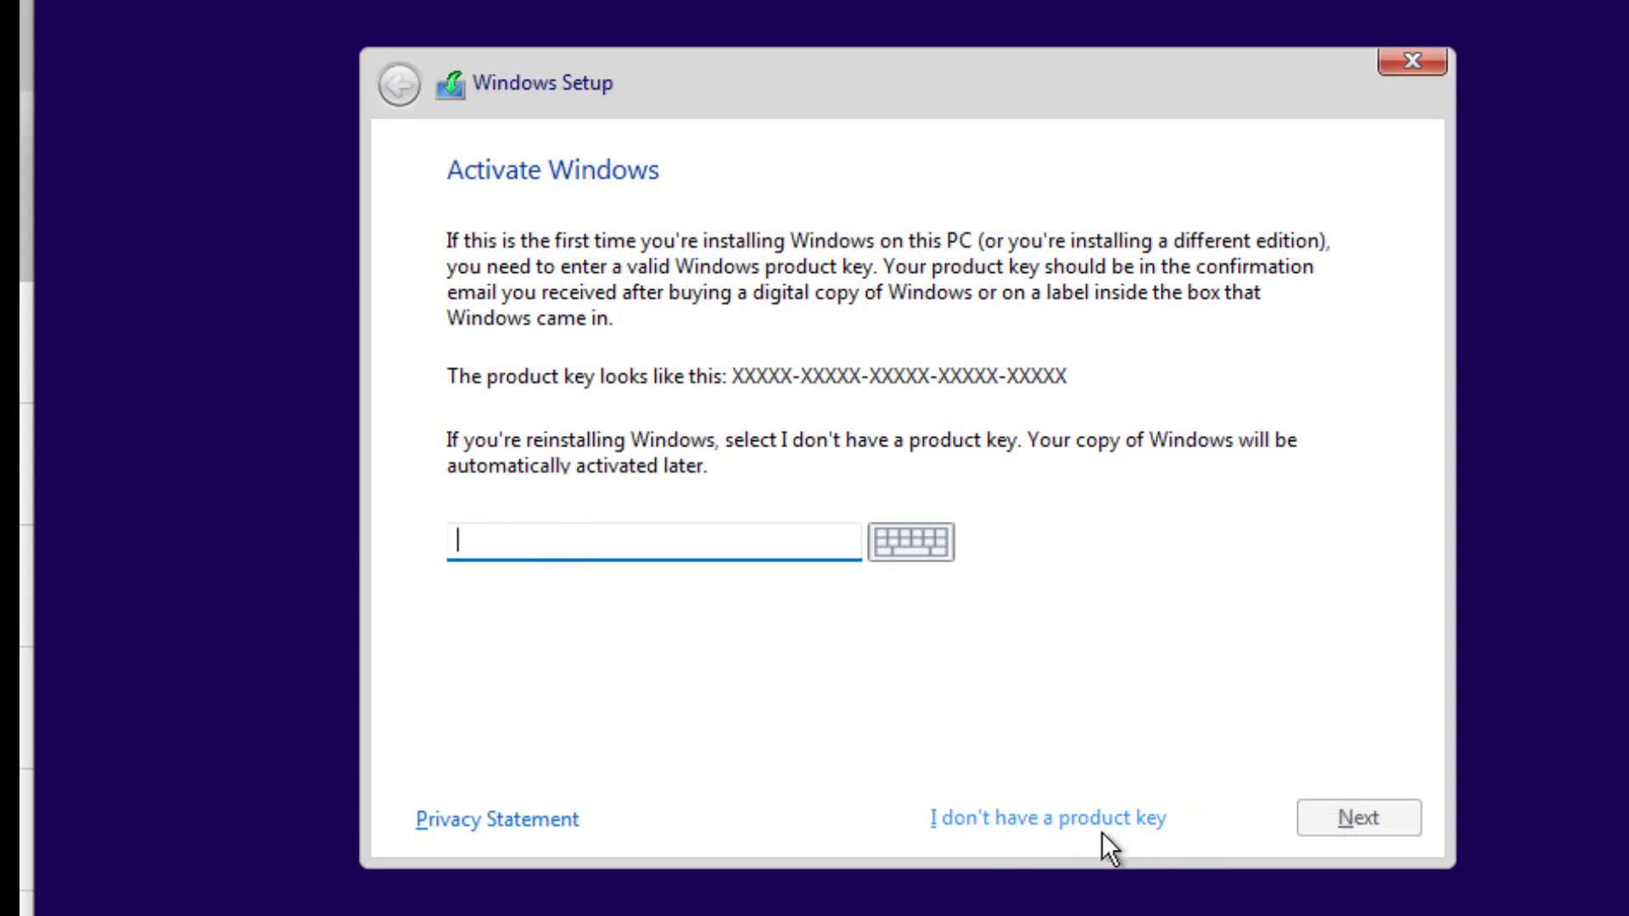
{"action": "left_click", "coordinate": [1044, 816]}
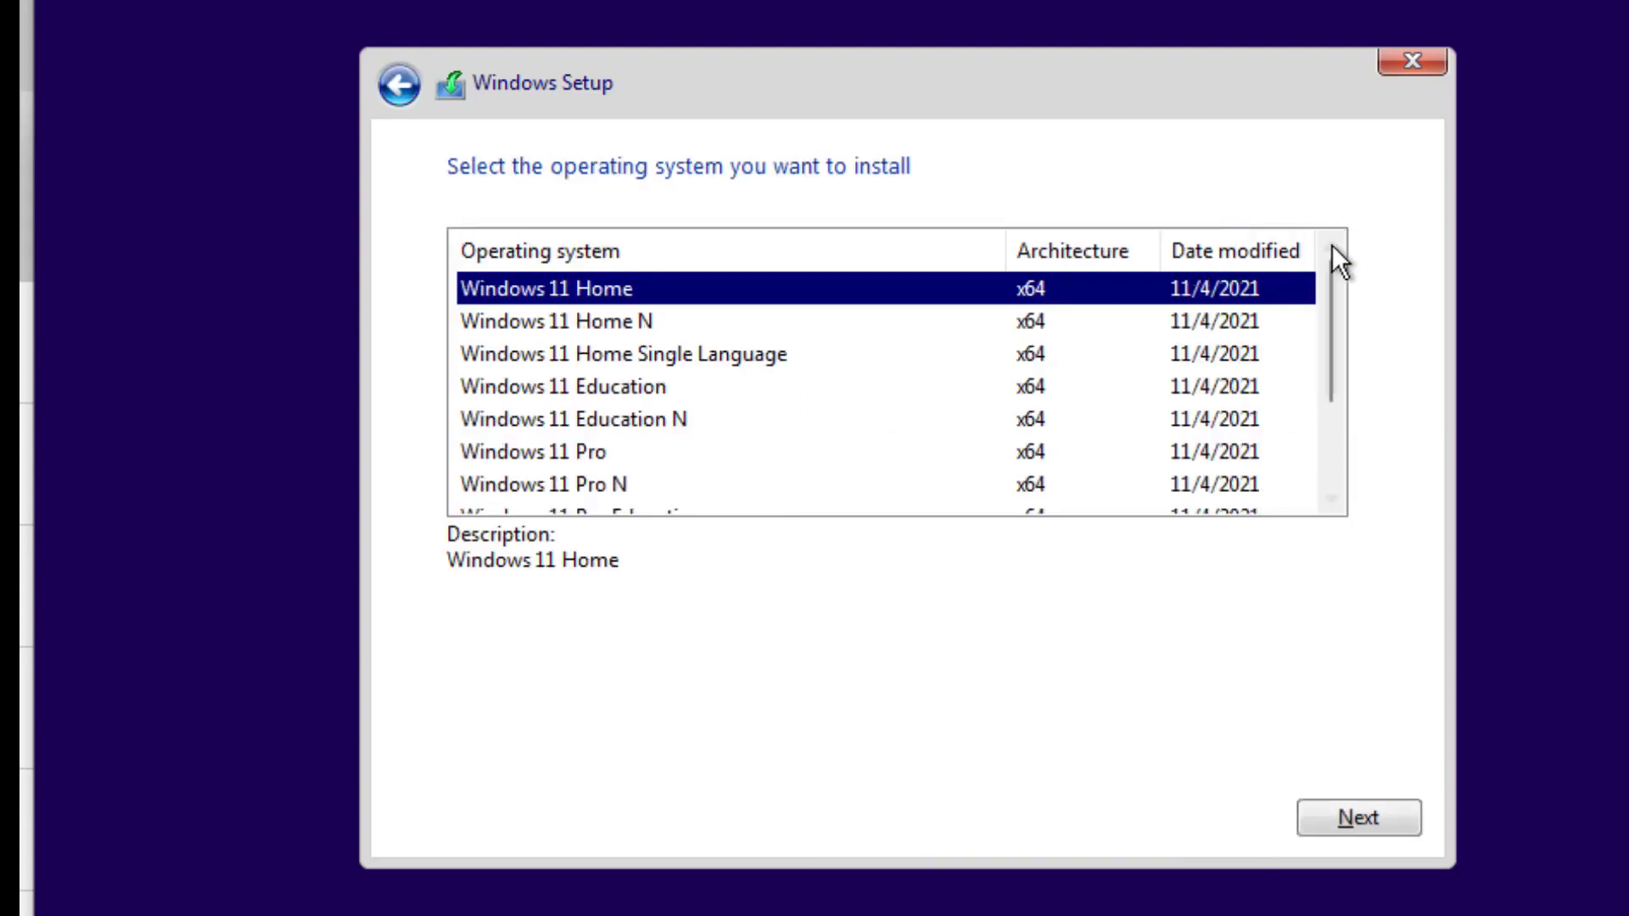
{"action": "left_click_drag", "start_coordinate": [1327, 273], "coordinate": [1334, 288]}
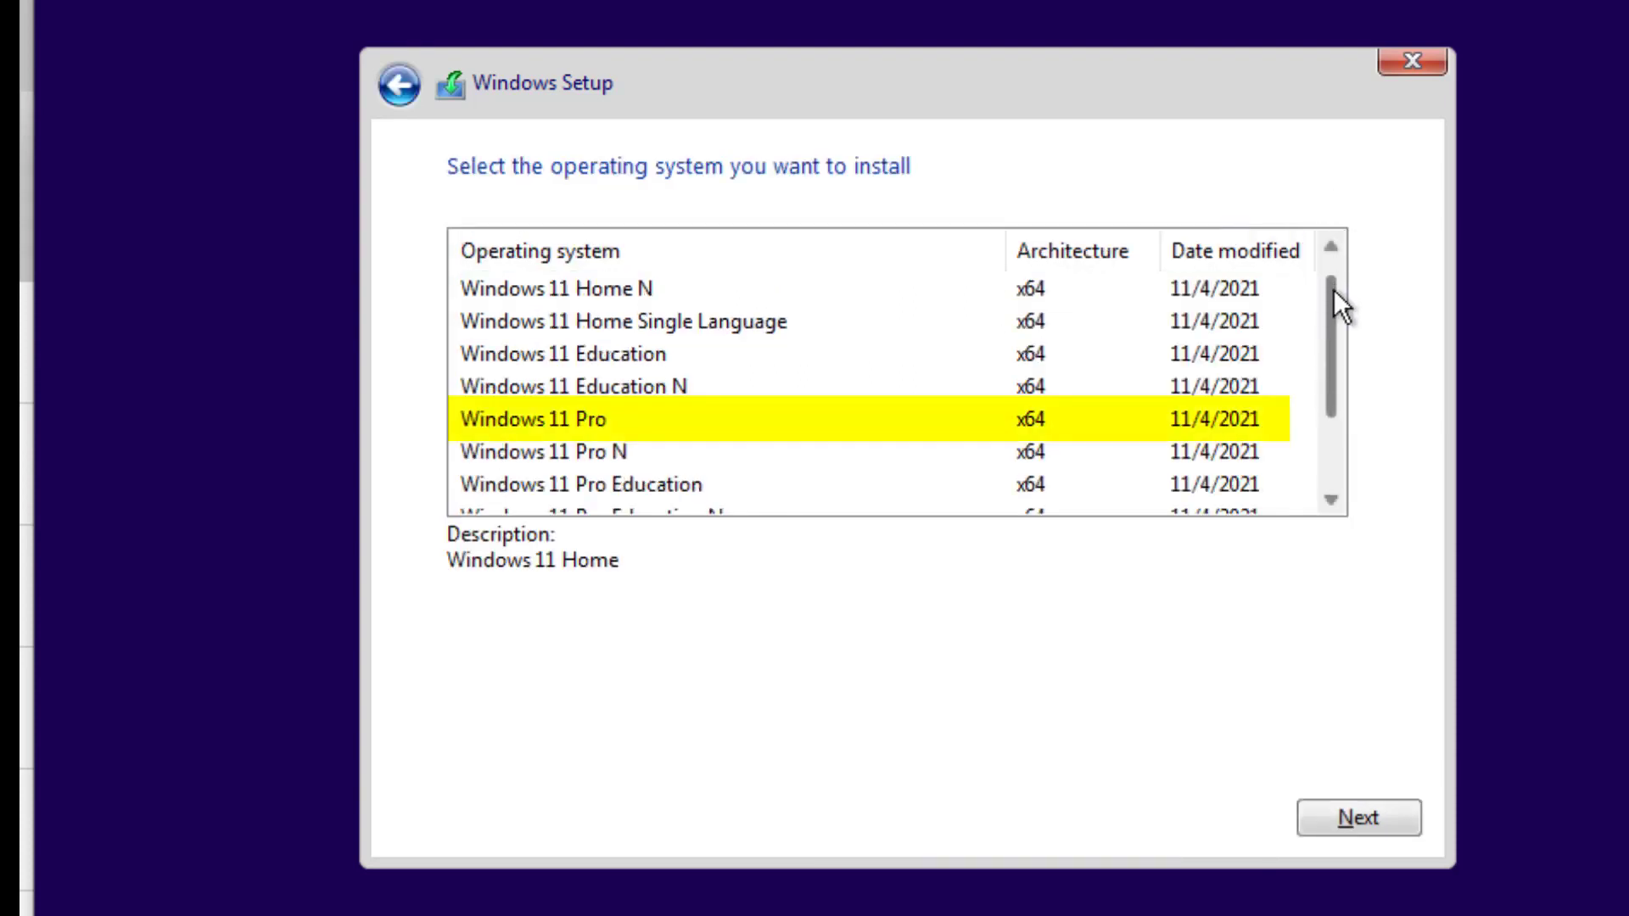
{"action": "left_click", "coordinate": [532, 424]}
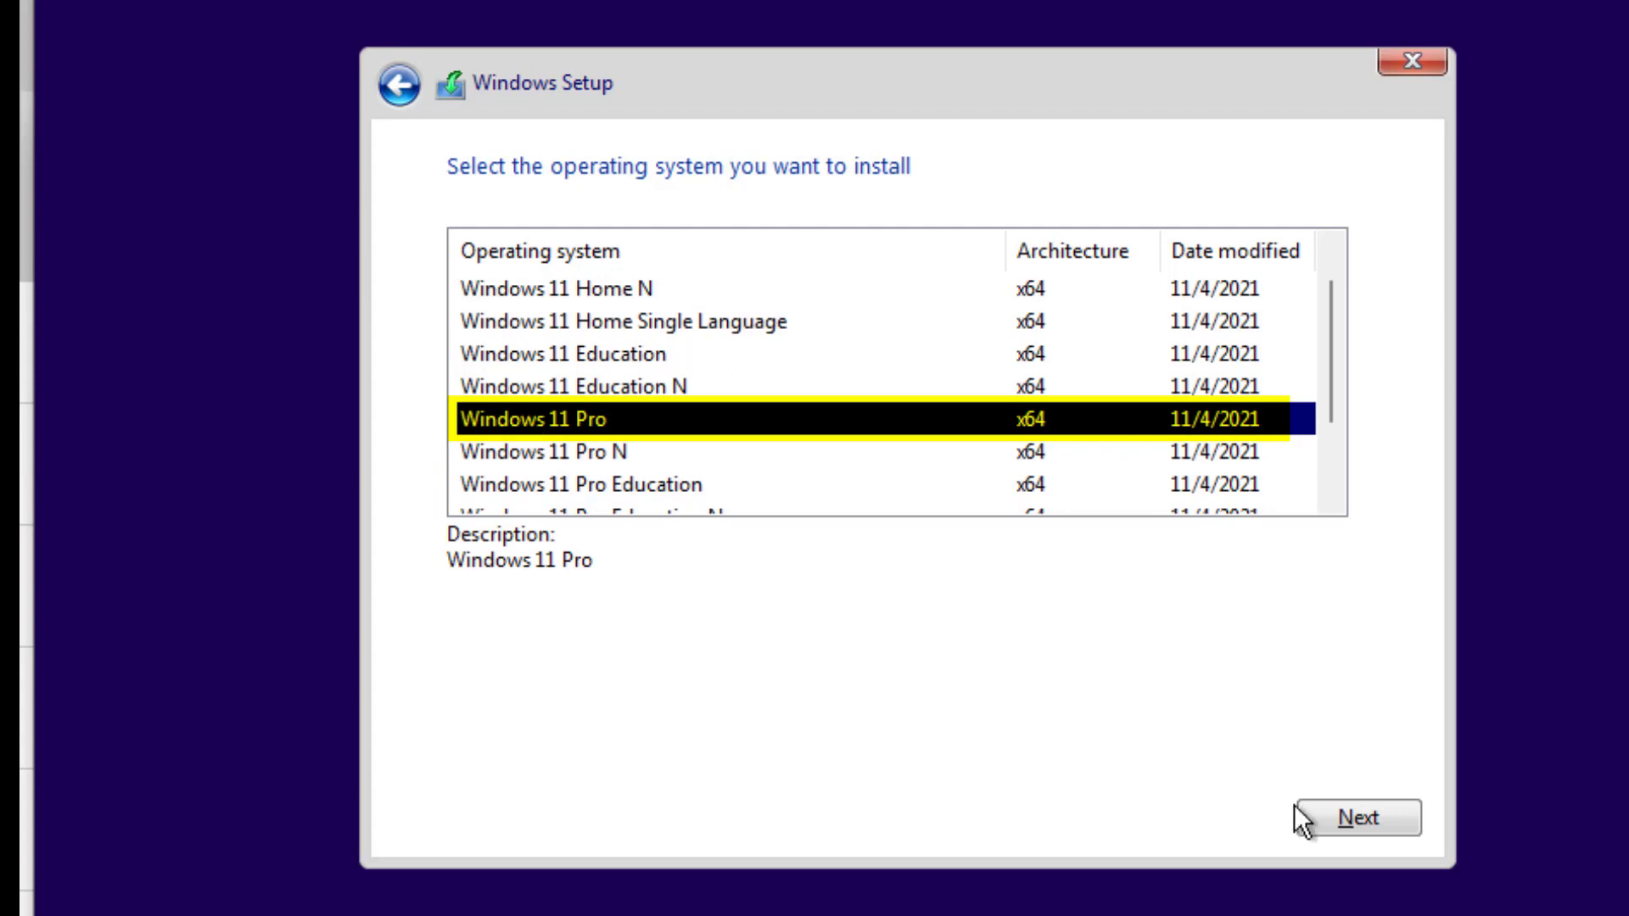
{"action": "left_click", "coordinate": [1356, 813]}
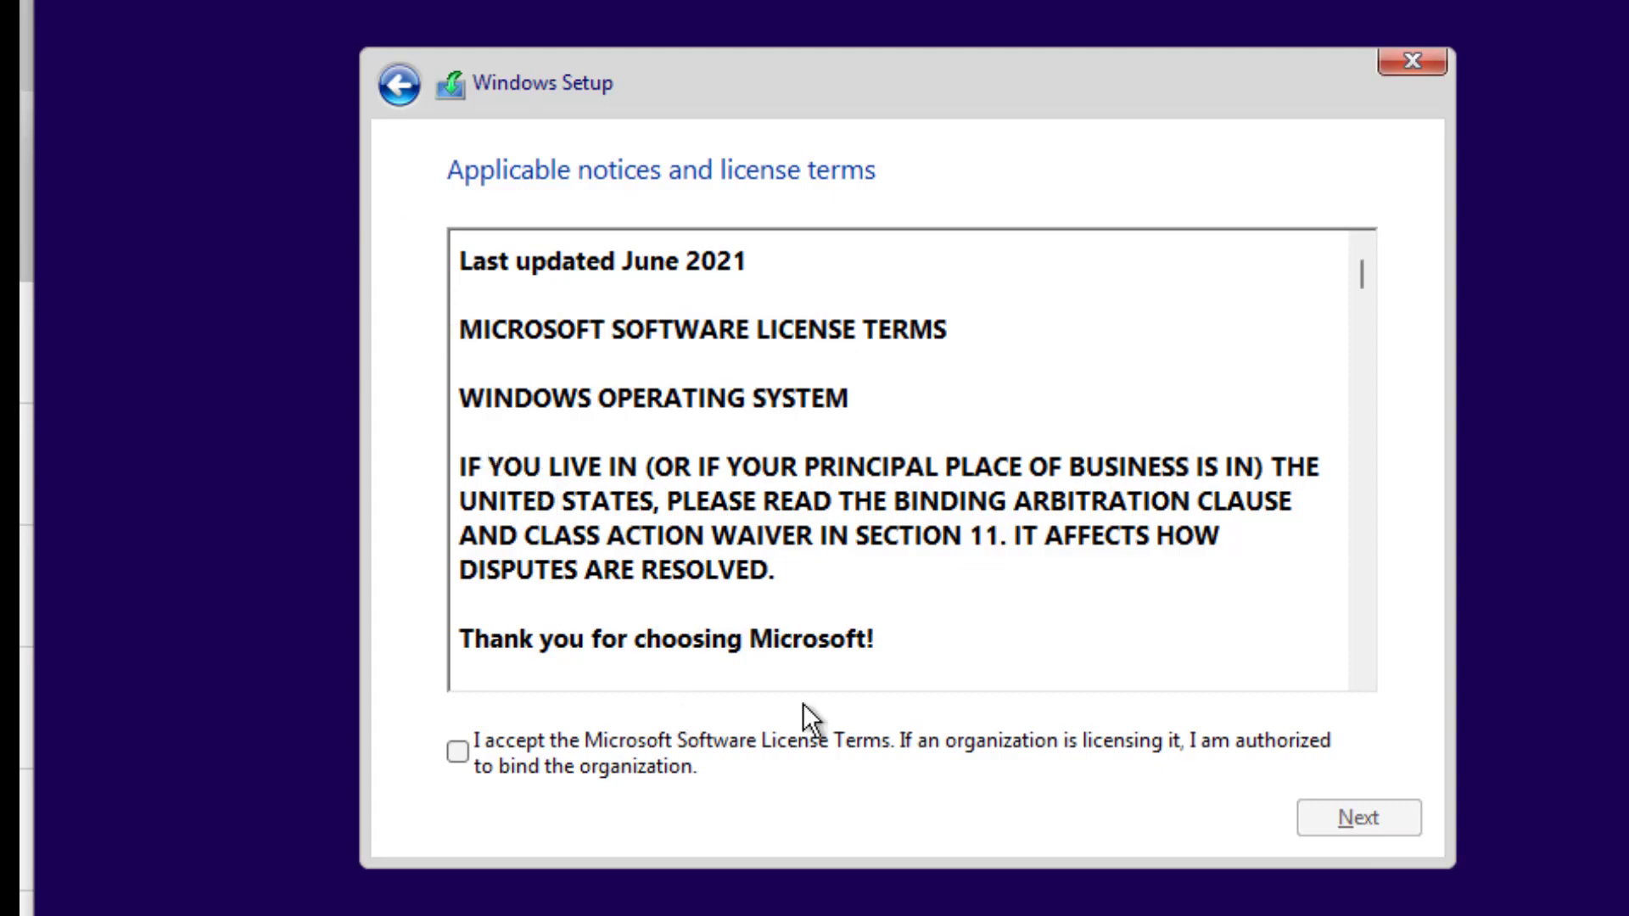
Step: Accept the Microsoft Software License Terms and continue the setup
{"action": "left_click_drag", "start_coordinate": [1361, 264], "coordinate": [1350, 640]}
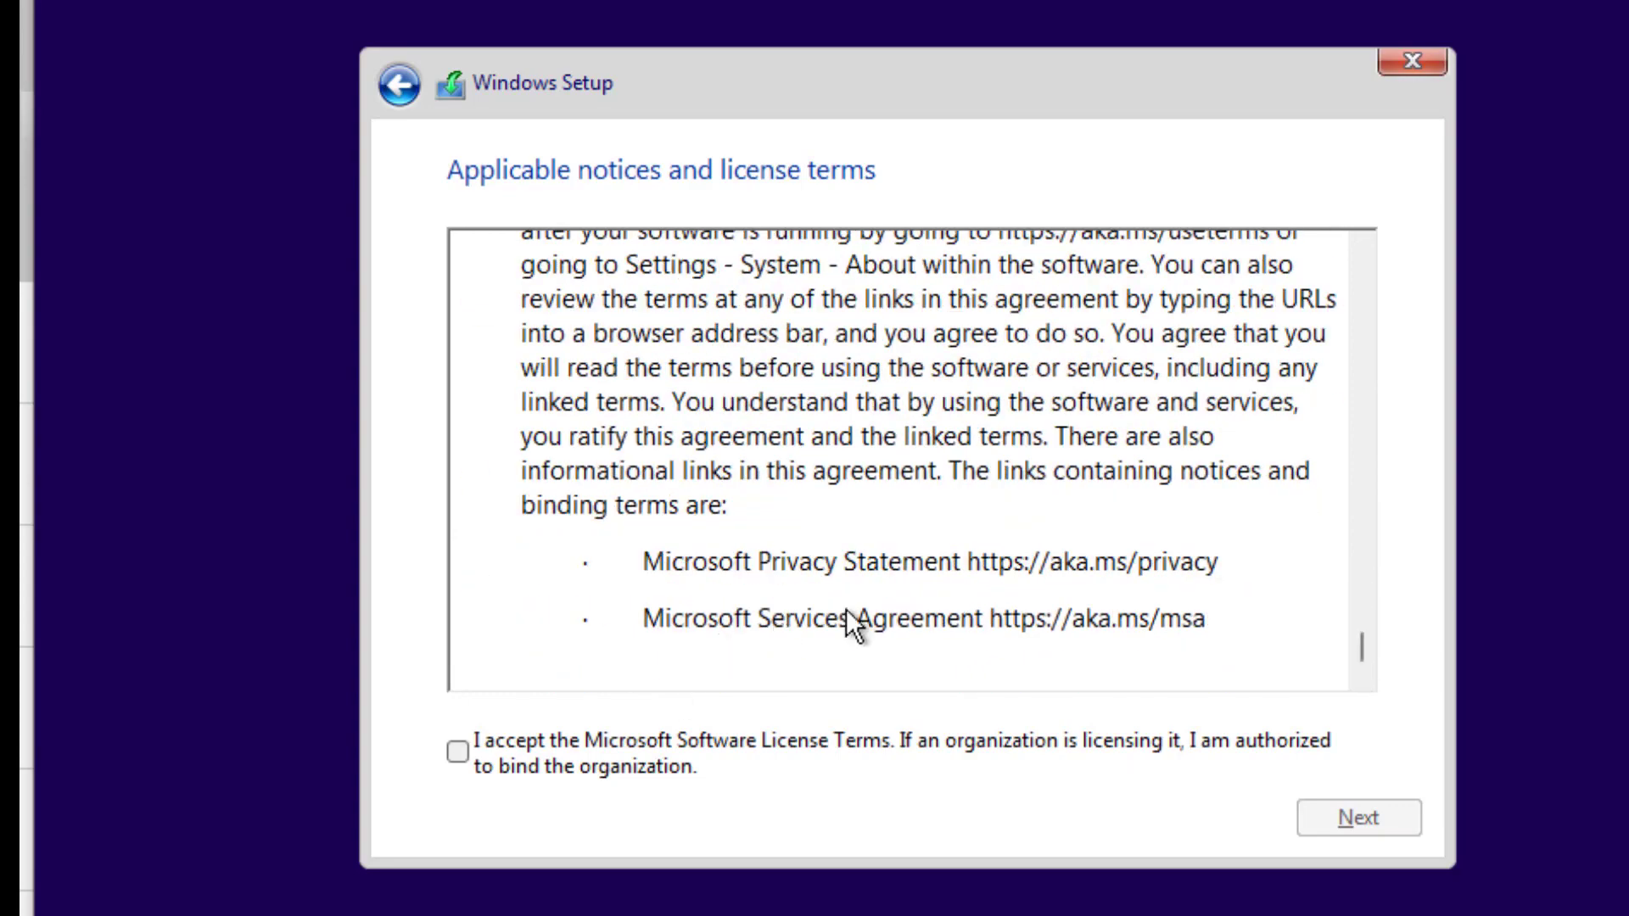
{"action": "left_click", "coordinate": [459, 751]}
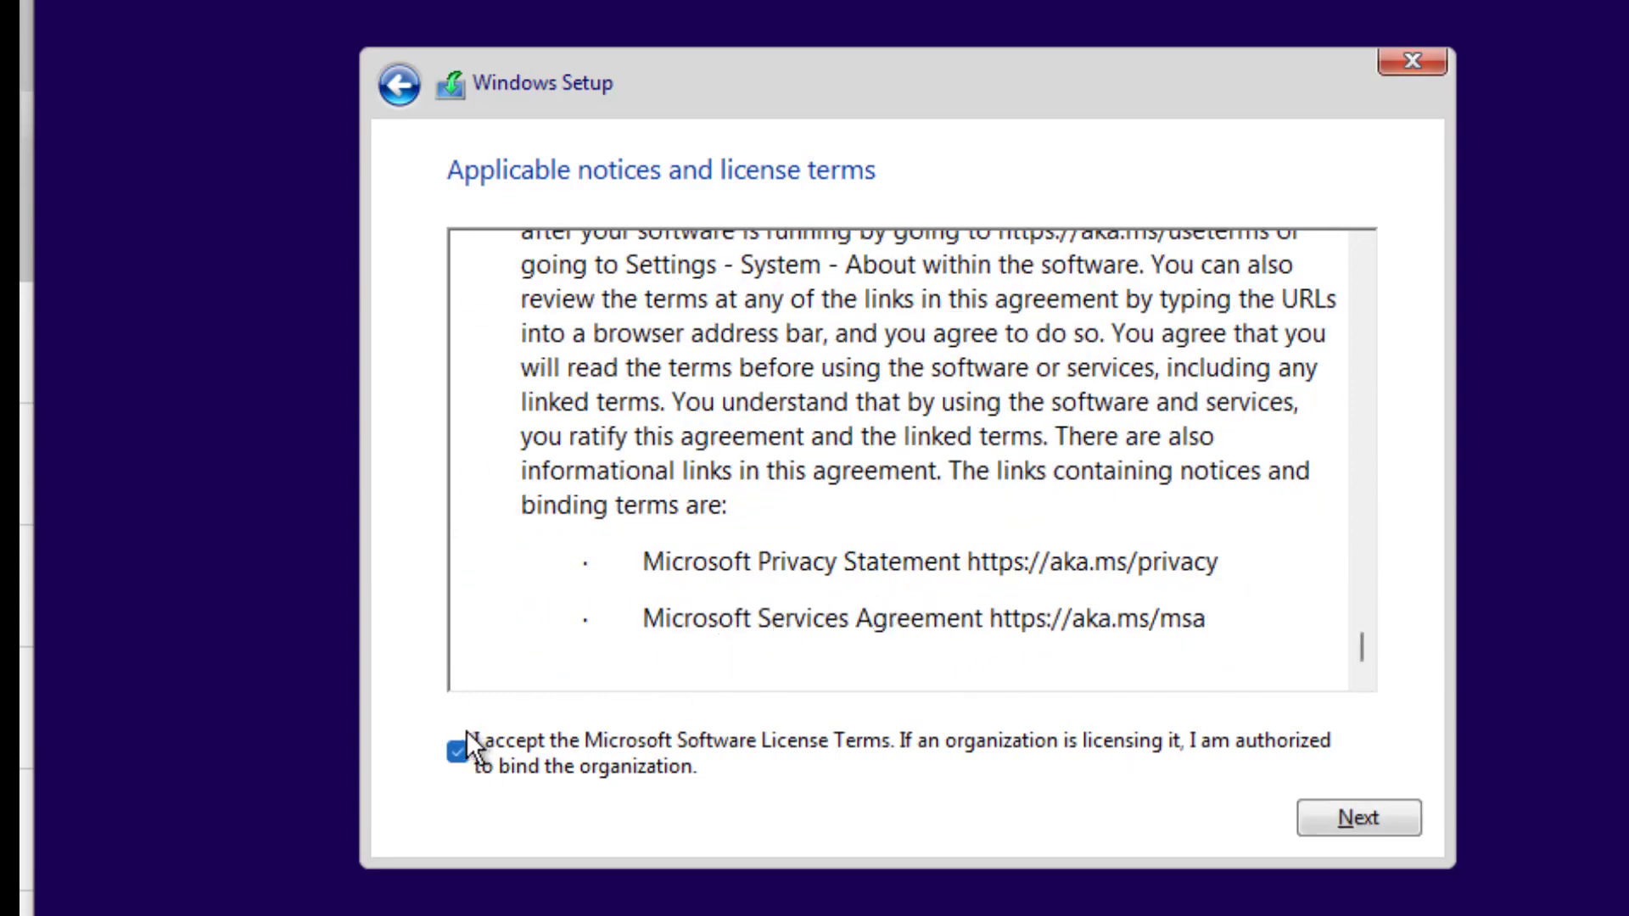
{"action": "left_click", "coordinate": [1355, 813]}
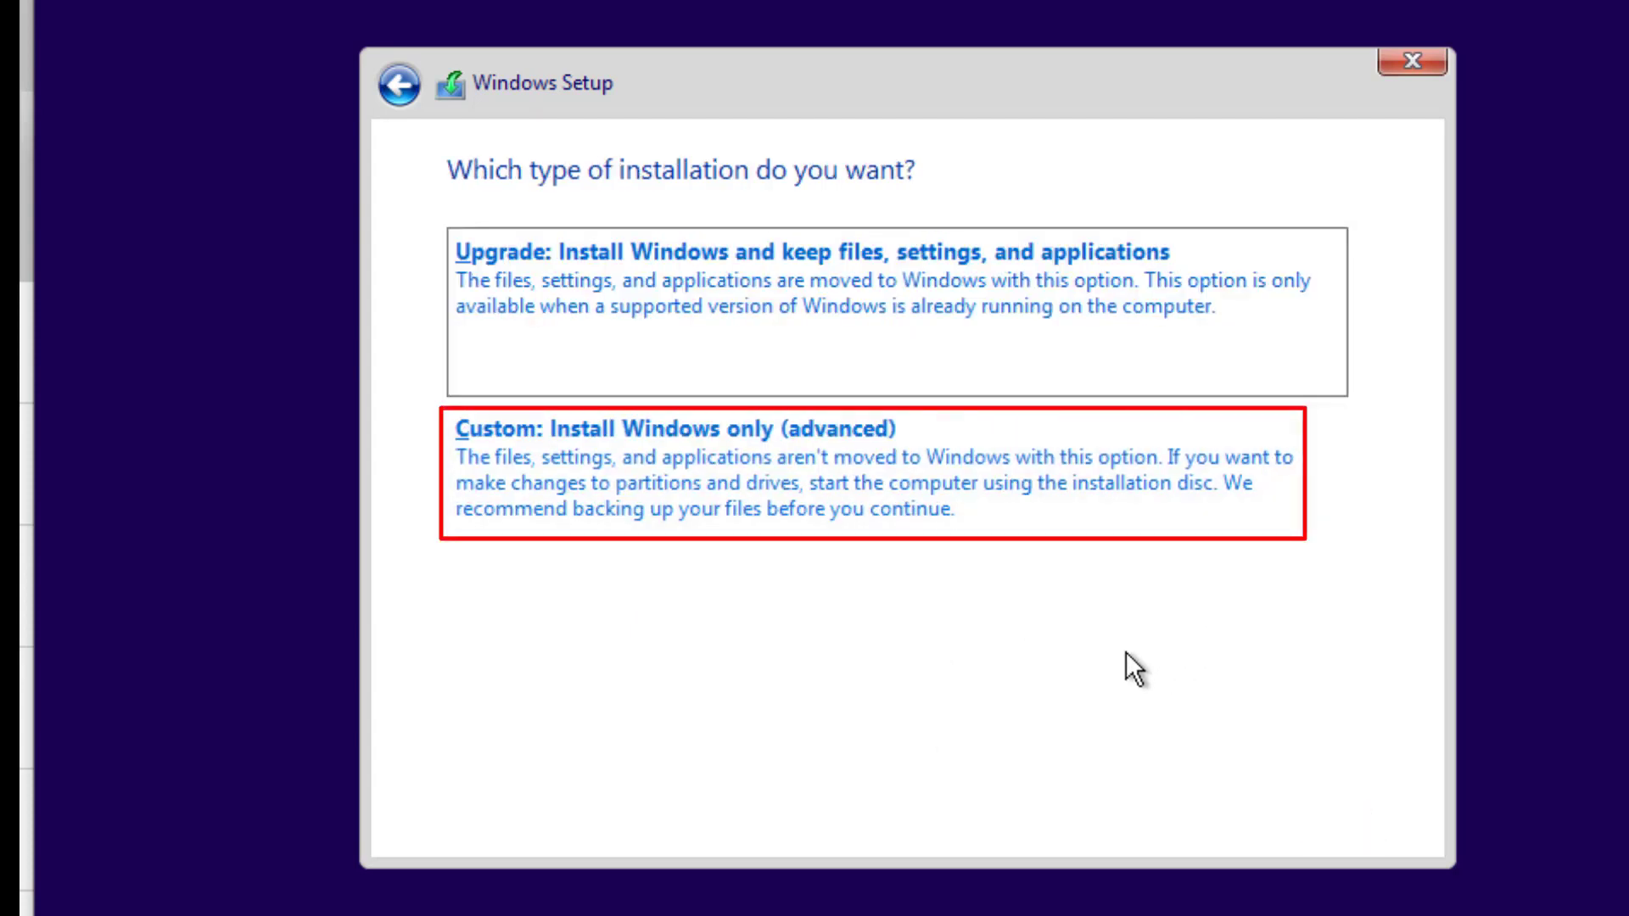
Step: Run a custom Windows-only installation on Drive 0 Unallocated Space and restart the machine once the files are installed
{"action": "left_click", "coordinate": [797, 454]}
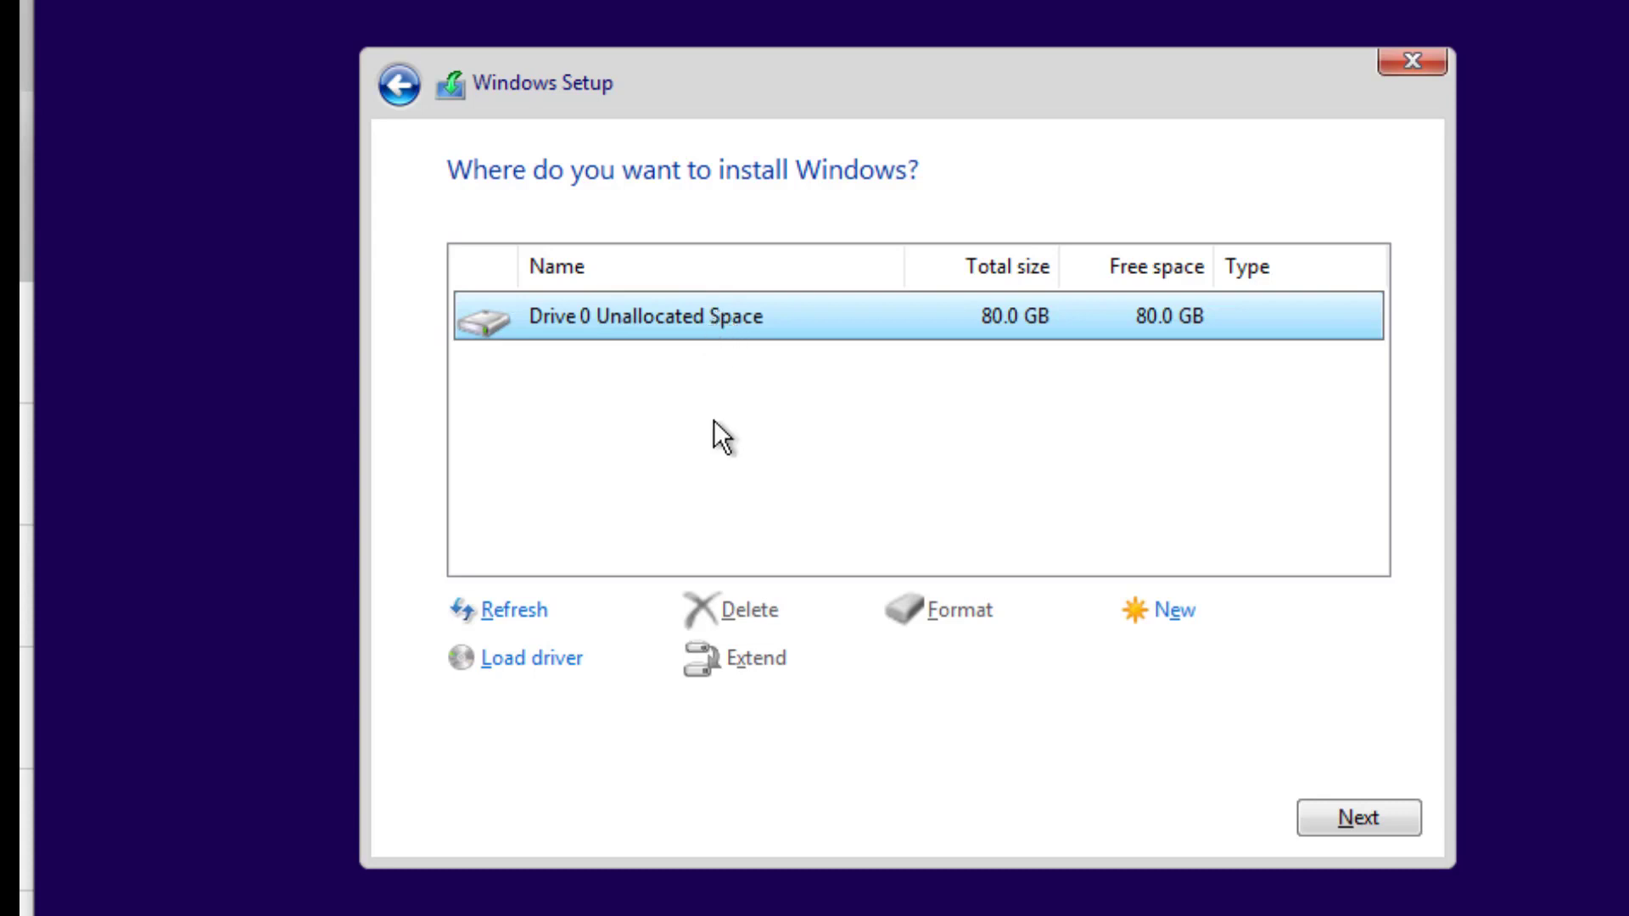
{"action": "left_click", "coordinate": [1351, 817]}
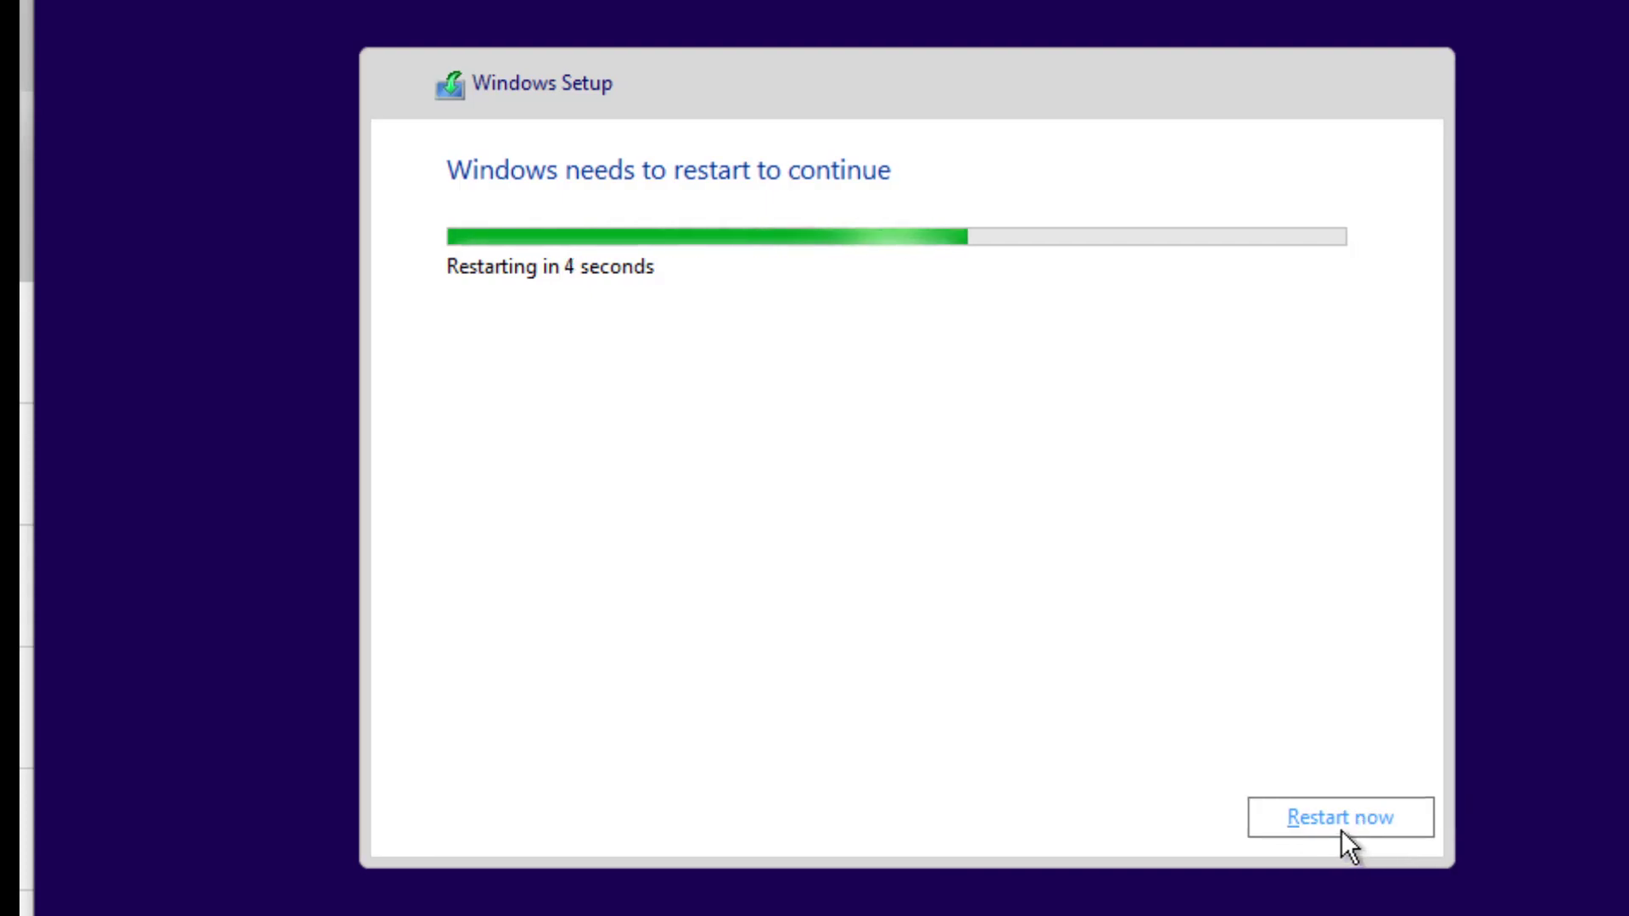
{"action": "left_click", "coordinate": [1343, 830]}
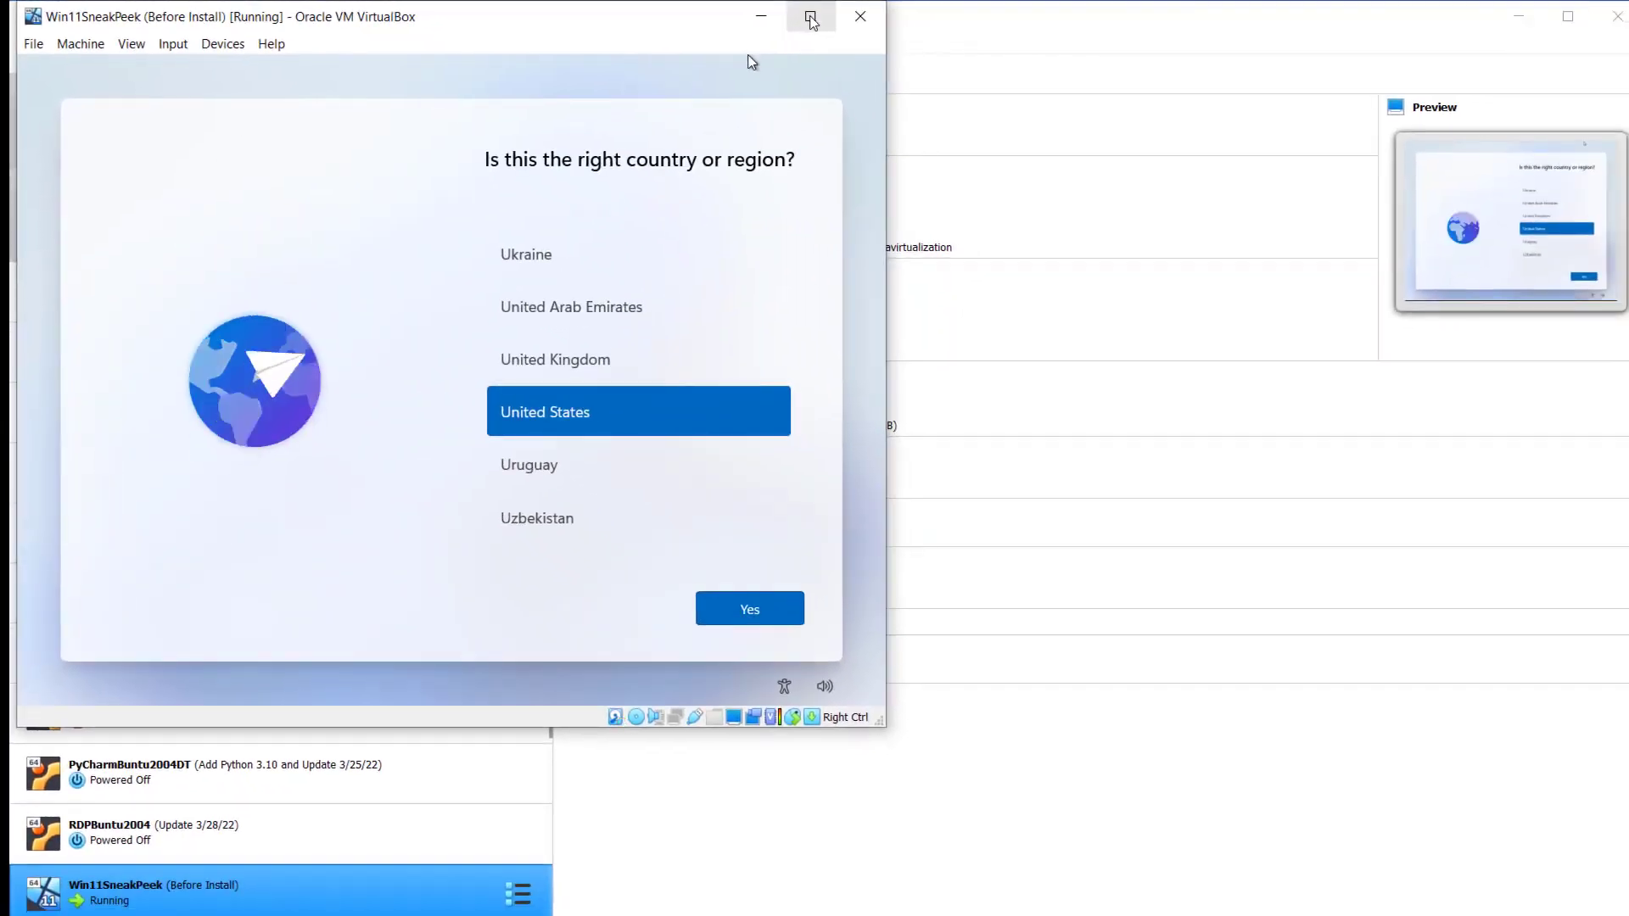
Step: Maximize the Win11SneakPeek virtual machine window
{"action": "left_click", "coordinate": [810, 17]}
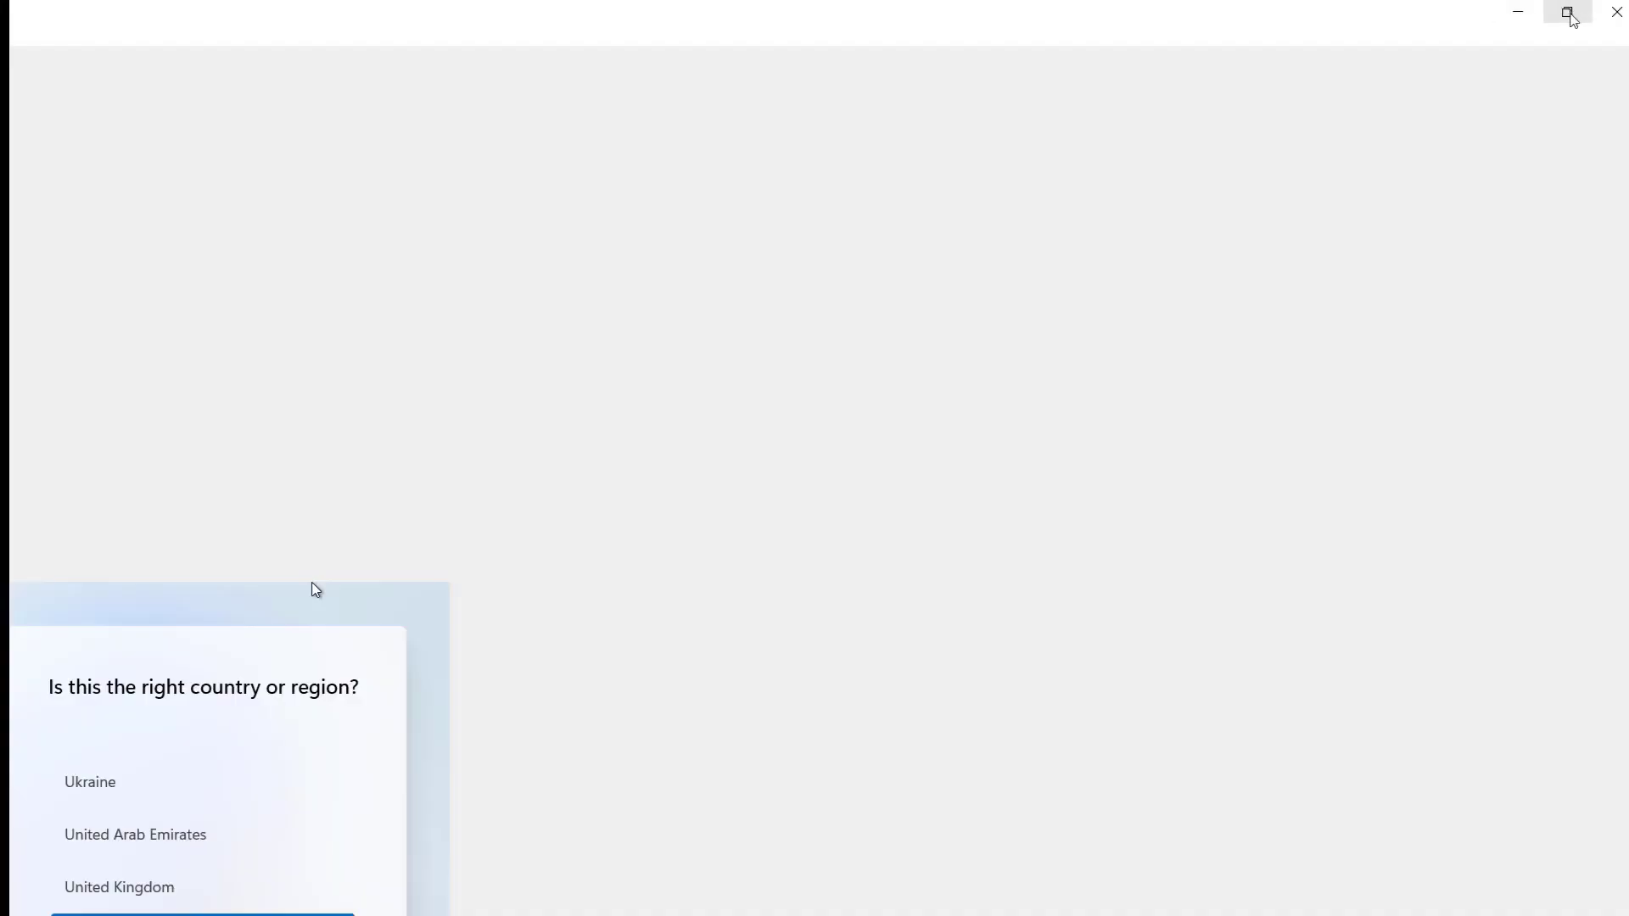
Step: Confirm United States as the country and US as the keyboard layout, without adding a second layout
{"action": "left_click", "coordinate": [1568, 14]}
{"action": "left_click_drag", "start_coordinate": [899, 728], "coordinate": [1616, 891]}
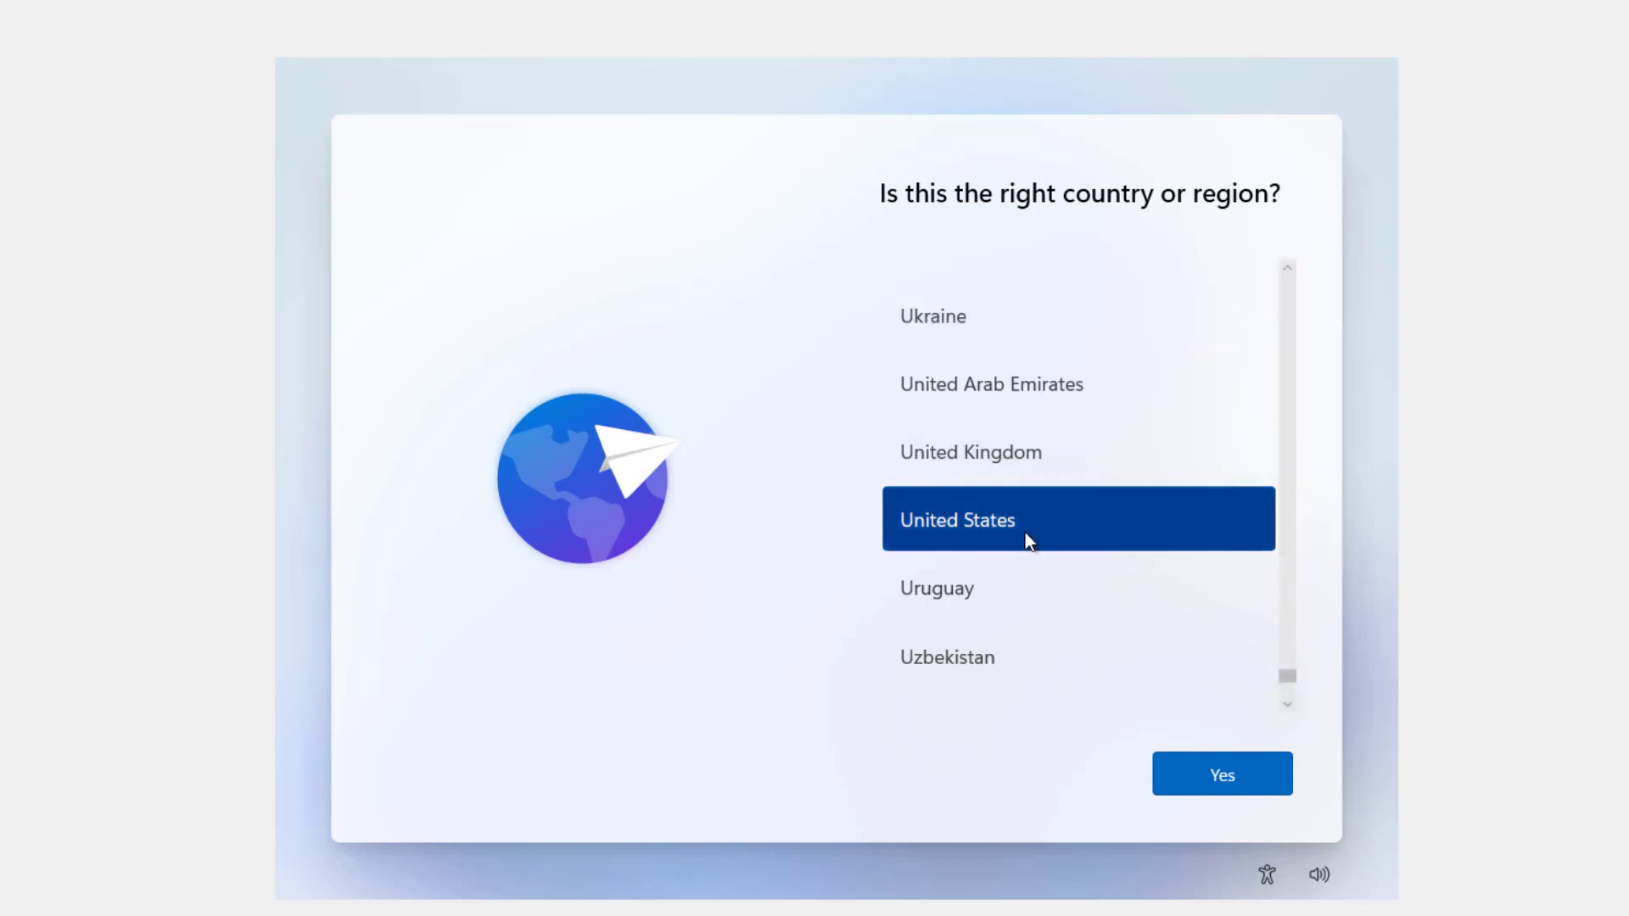
{"action": "left_click", "coordinate": [1235, 777]}
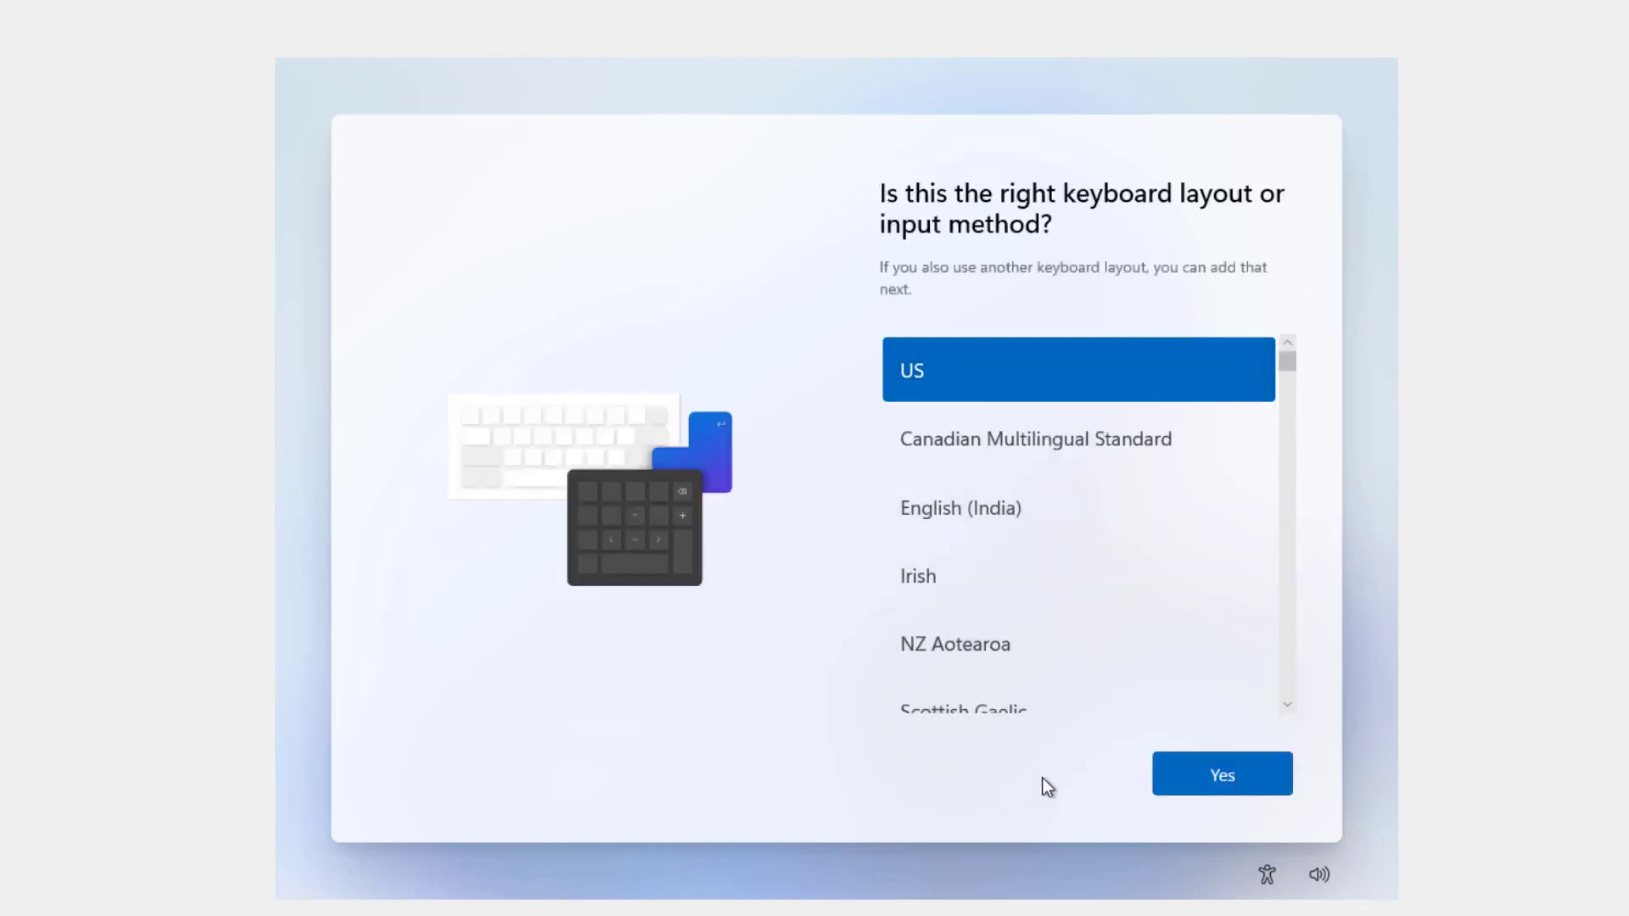
{"action": "left_click", "coordinate": [1230, 785]}
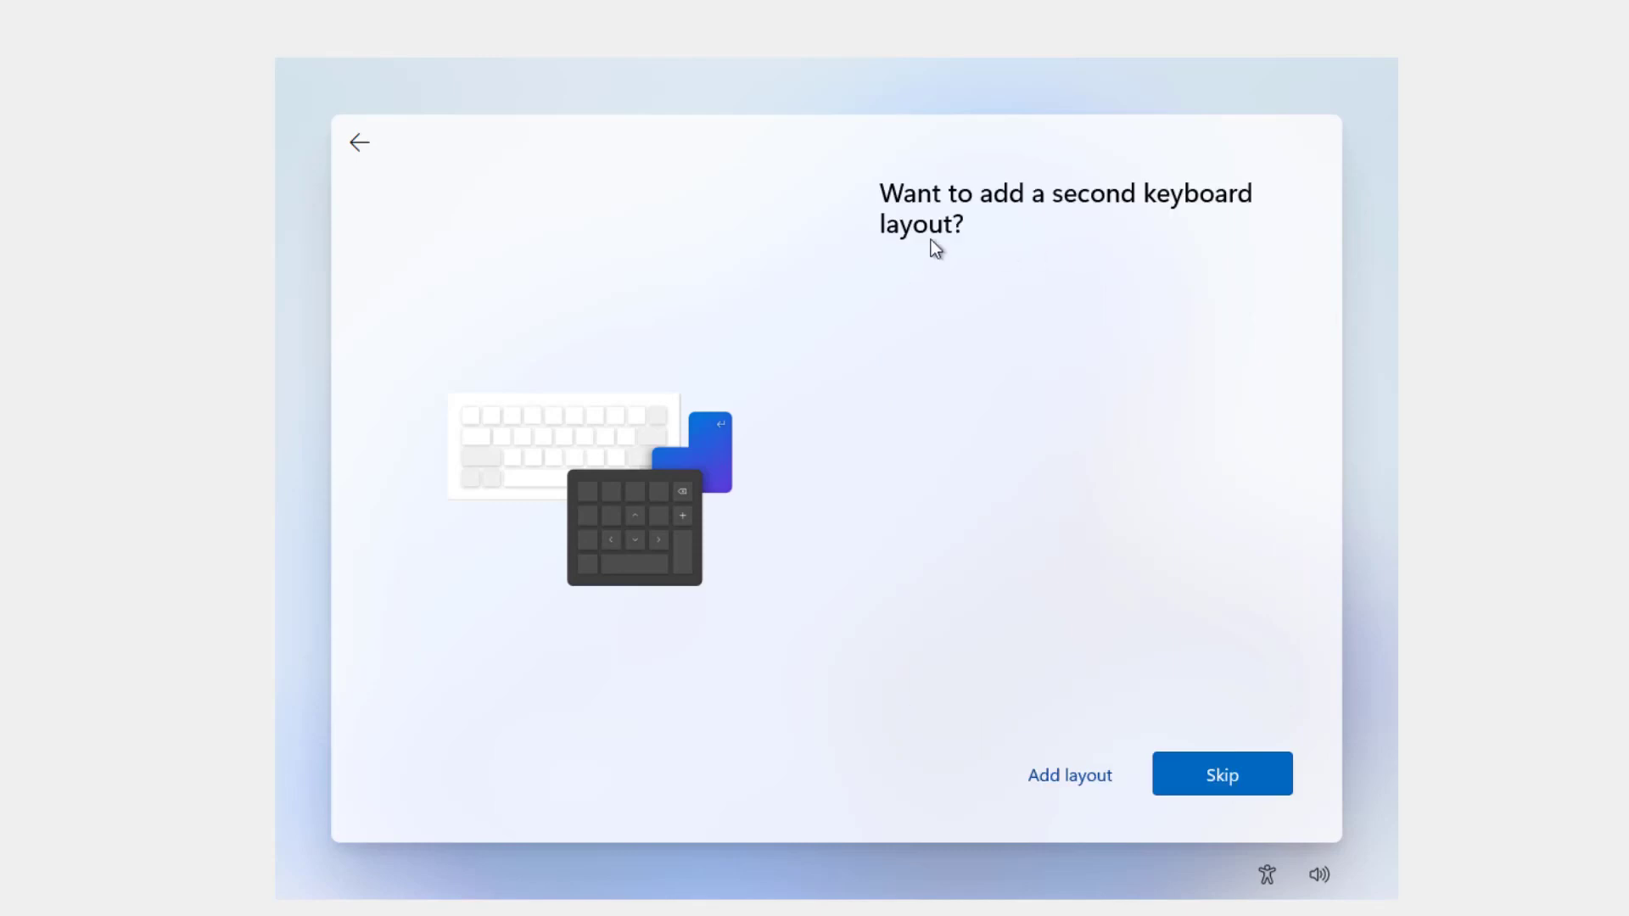
{"action": "left_click", "coordinate": [1244, 770]}
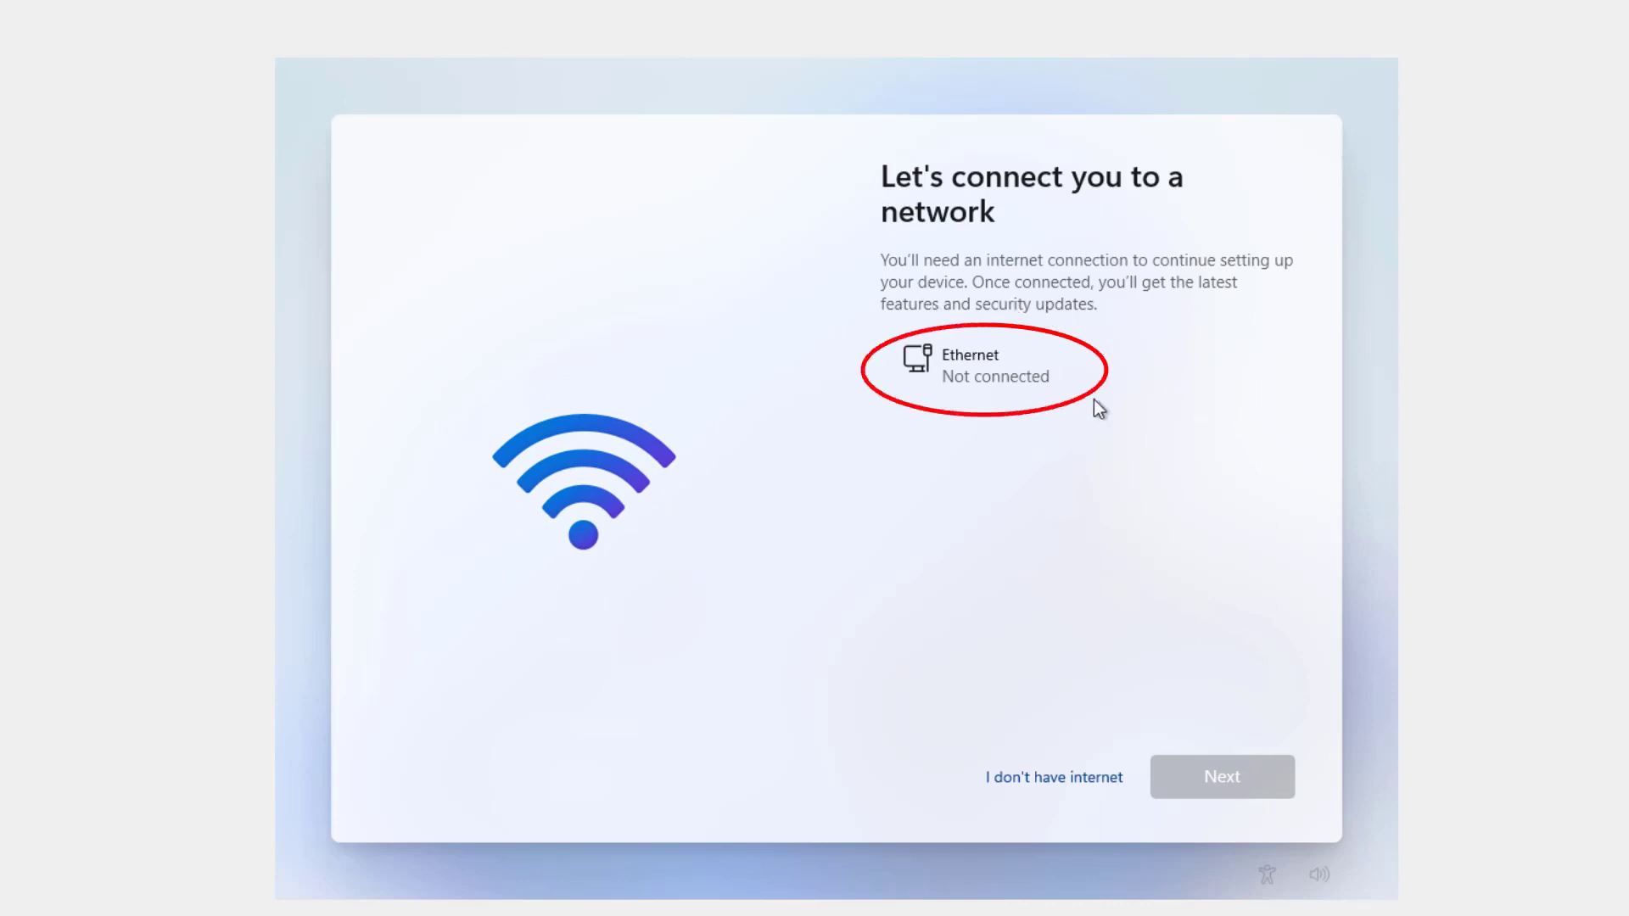
Step: Continue with the limited setup without an internet connection and retry past the OOBELOCAL error
{"action": "left_click", "coordinate": [1071, 779]}
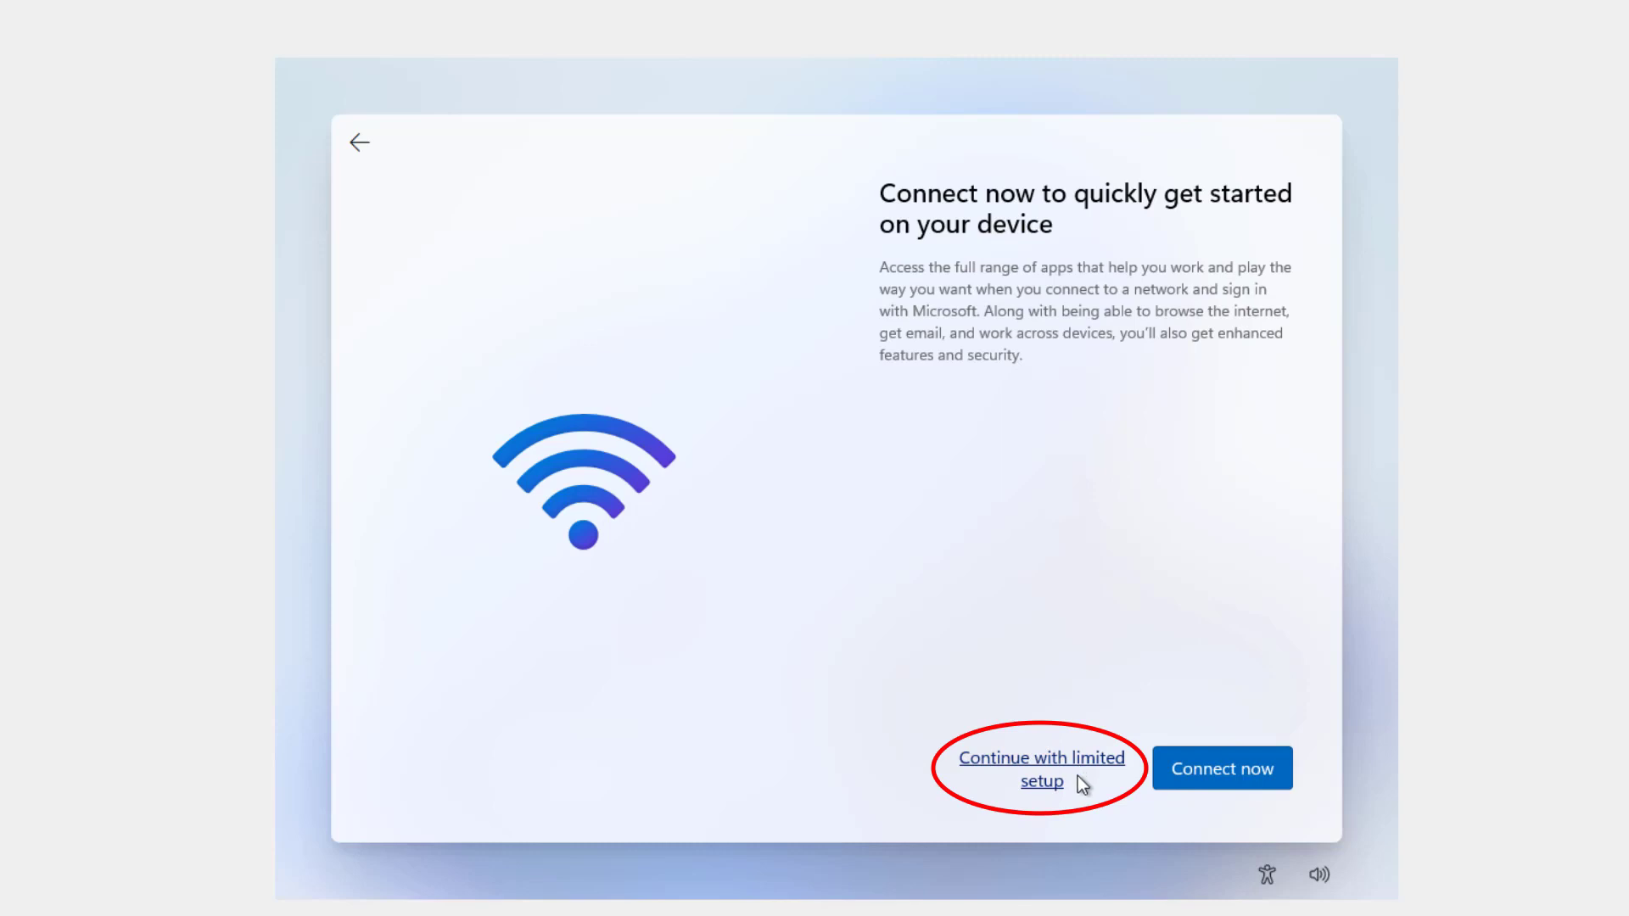
{"action": "left_click", "coordinate": [1044, 769]}
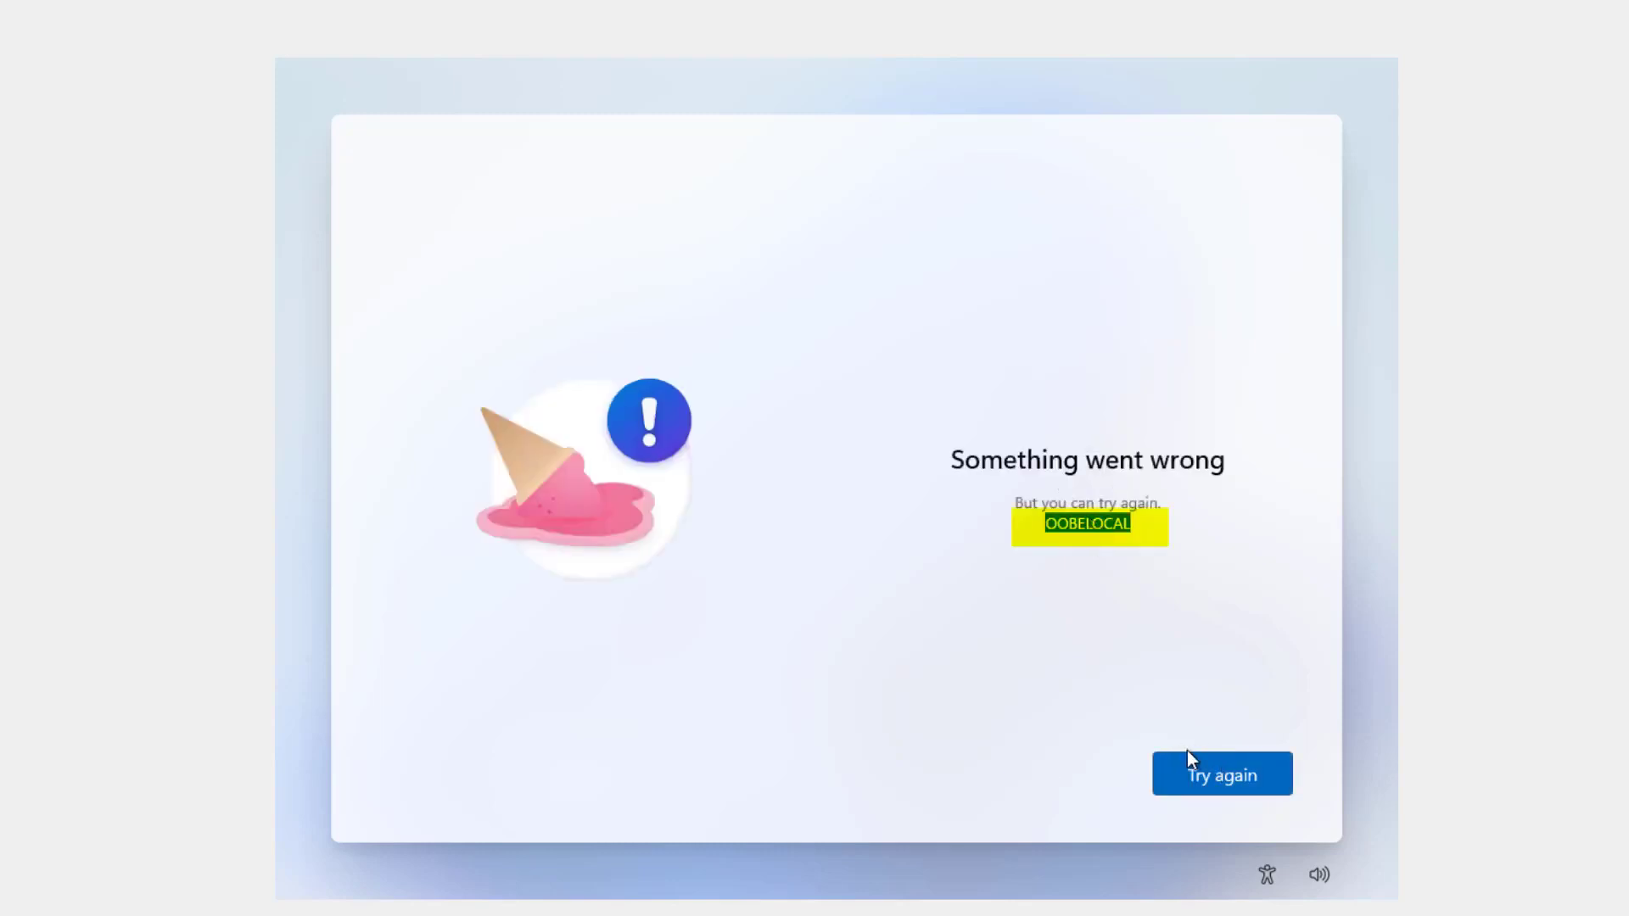
{"action": "left_click", "coordinate": [1217, 779]}
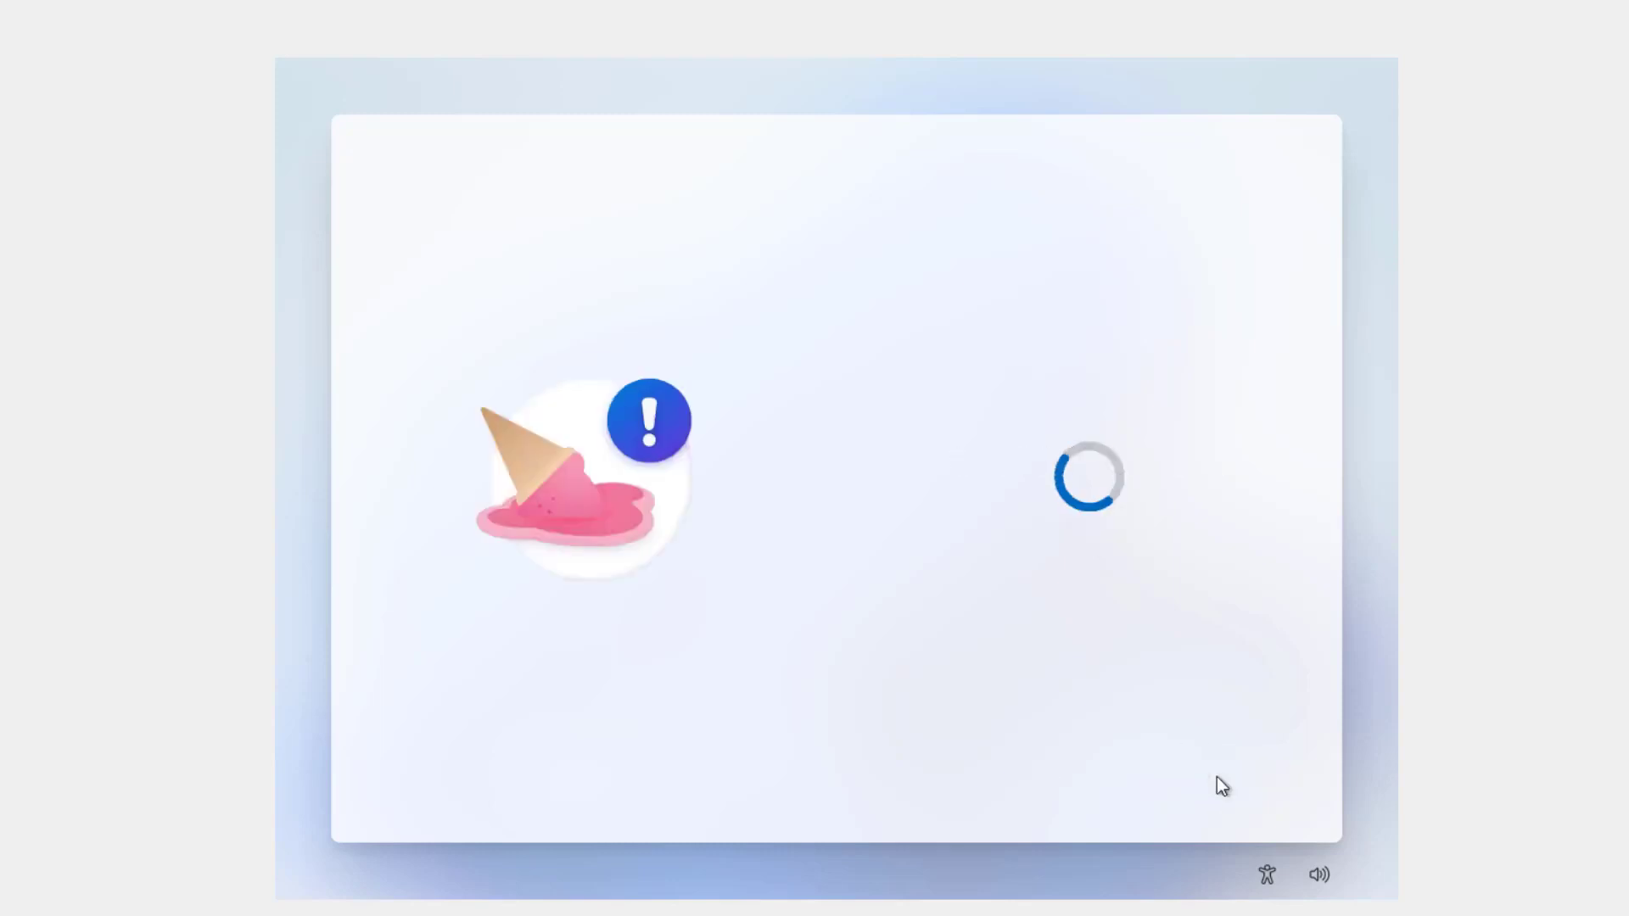
Step: Create the local account by entering the user's name, then set and confirm the account password
{"action": "type", "text": "mike"}
{"action": "left_click", "coordinate": [1219, 770]}
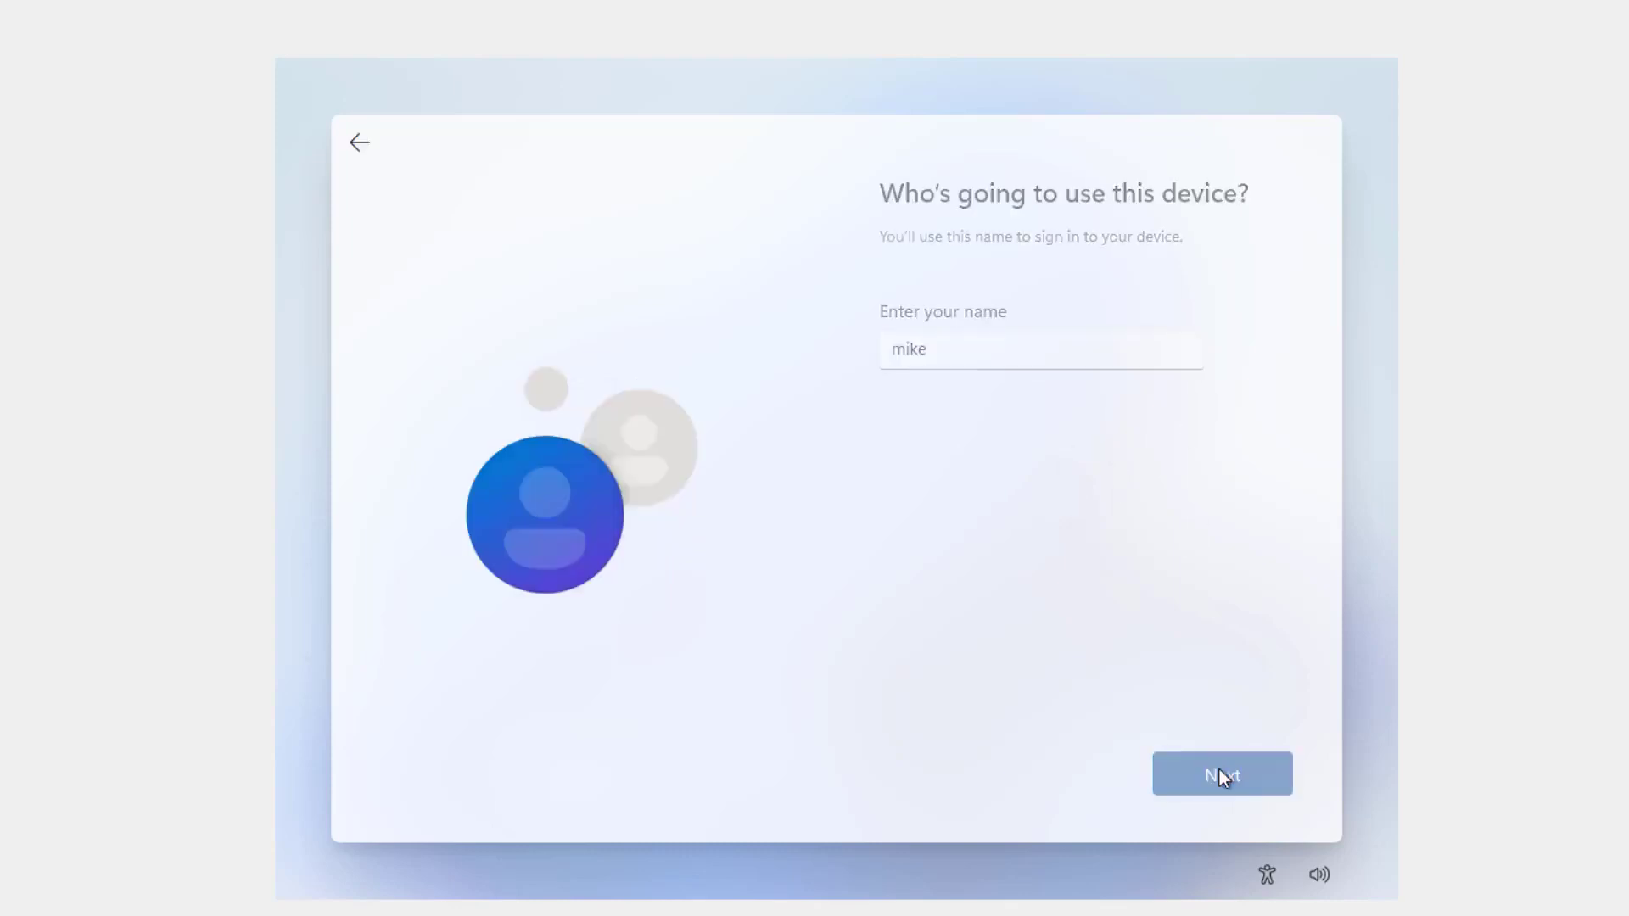
{"action": "type", "text": "••••••"}
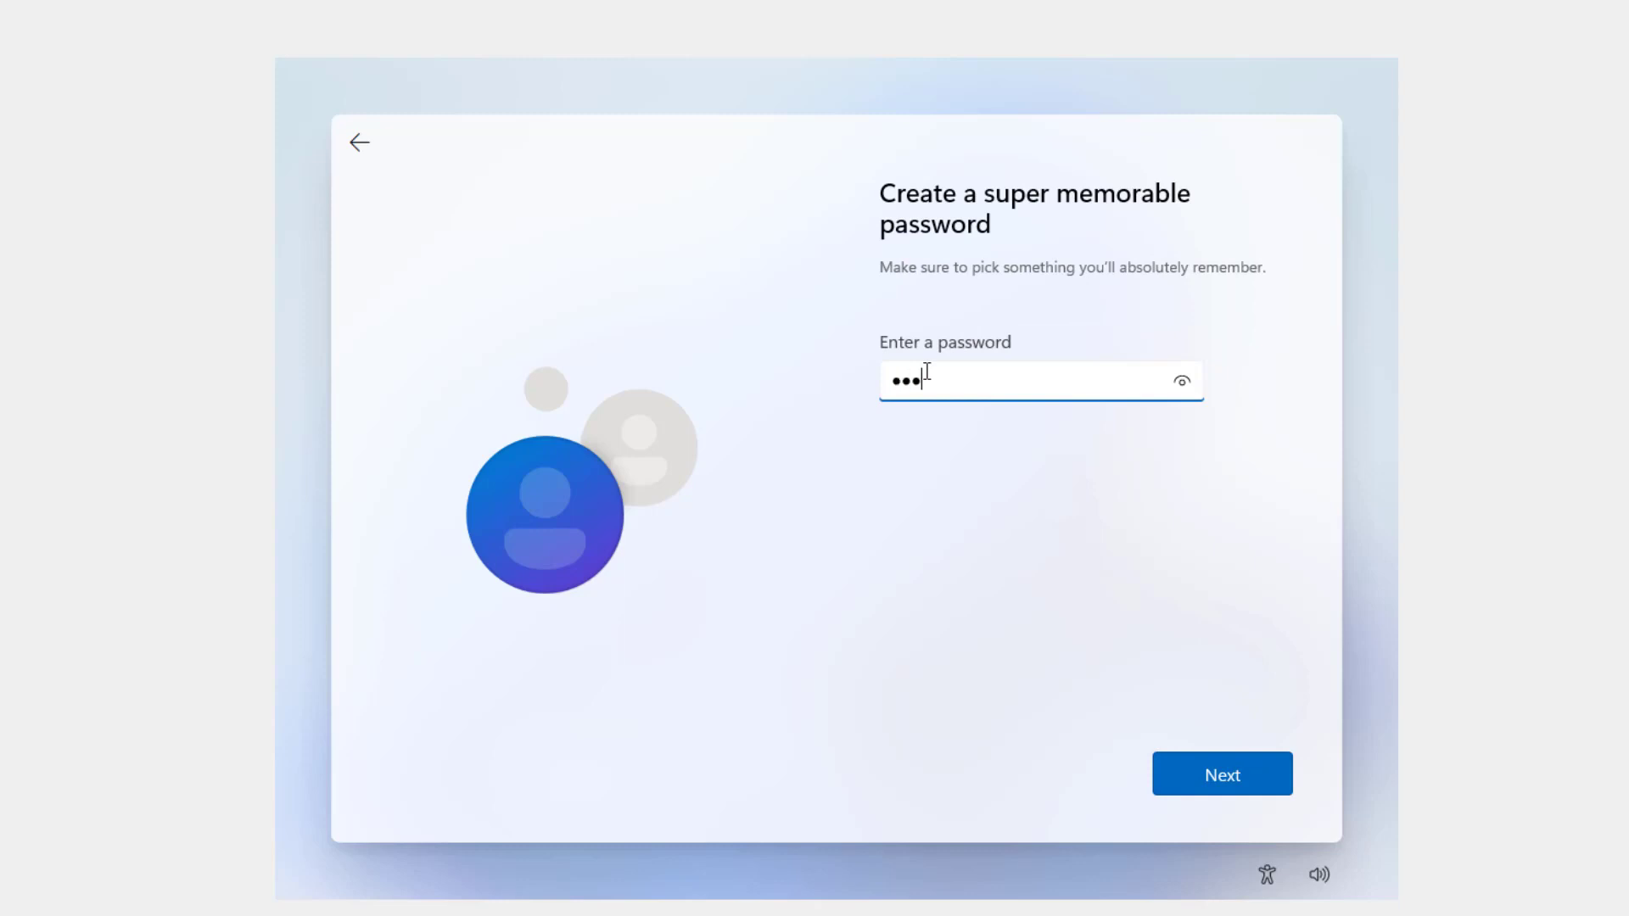
{"action": "left_click", "coordinate": [1228, 786]}
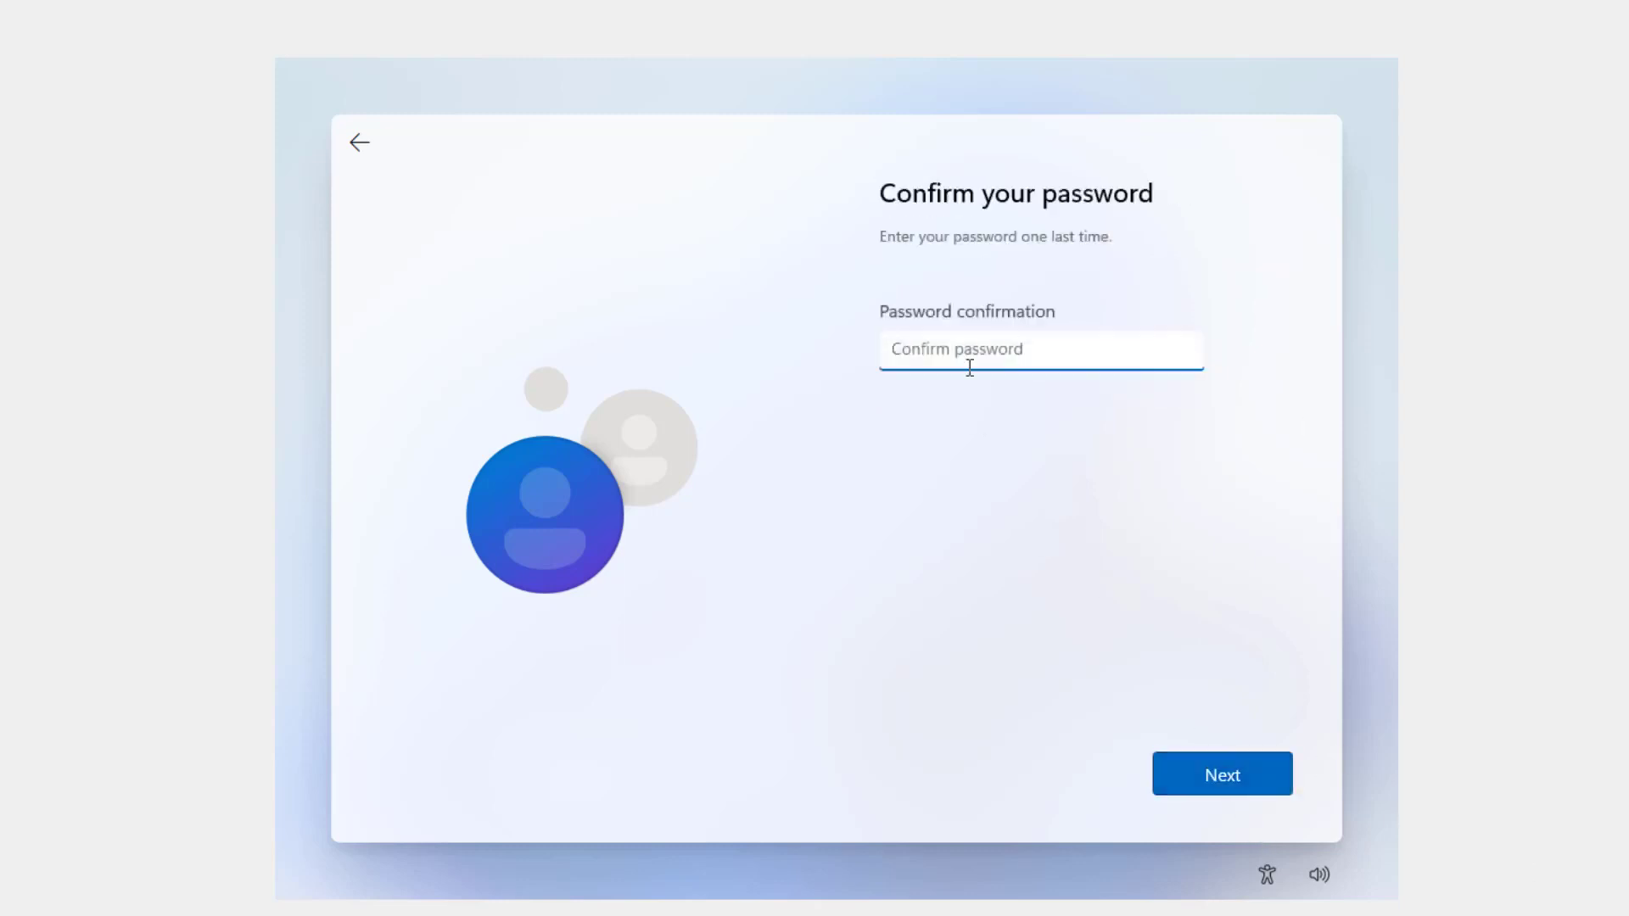
{"action": "type", "text": "••••••"}
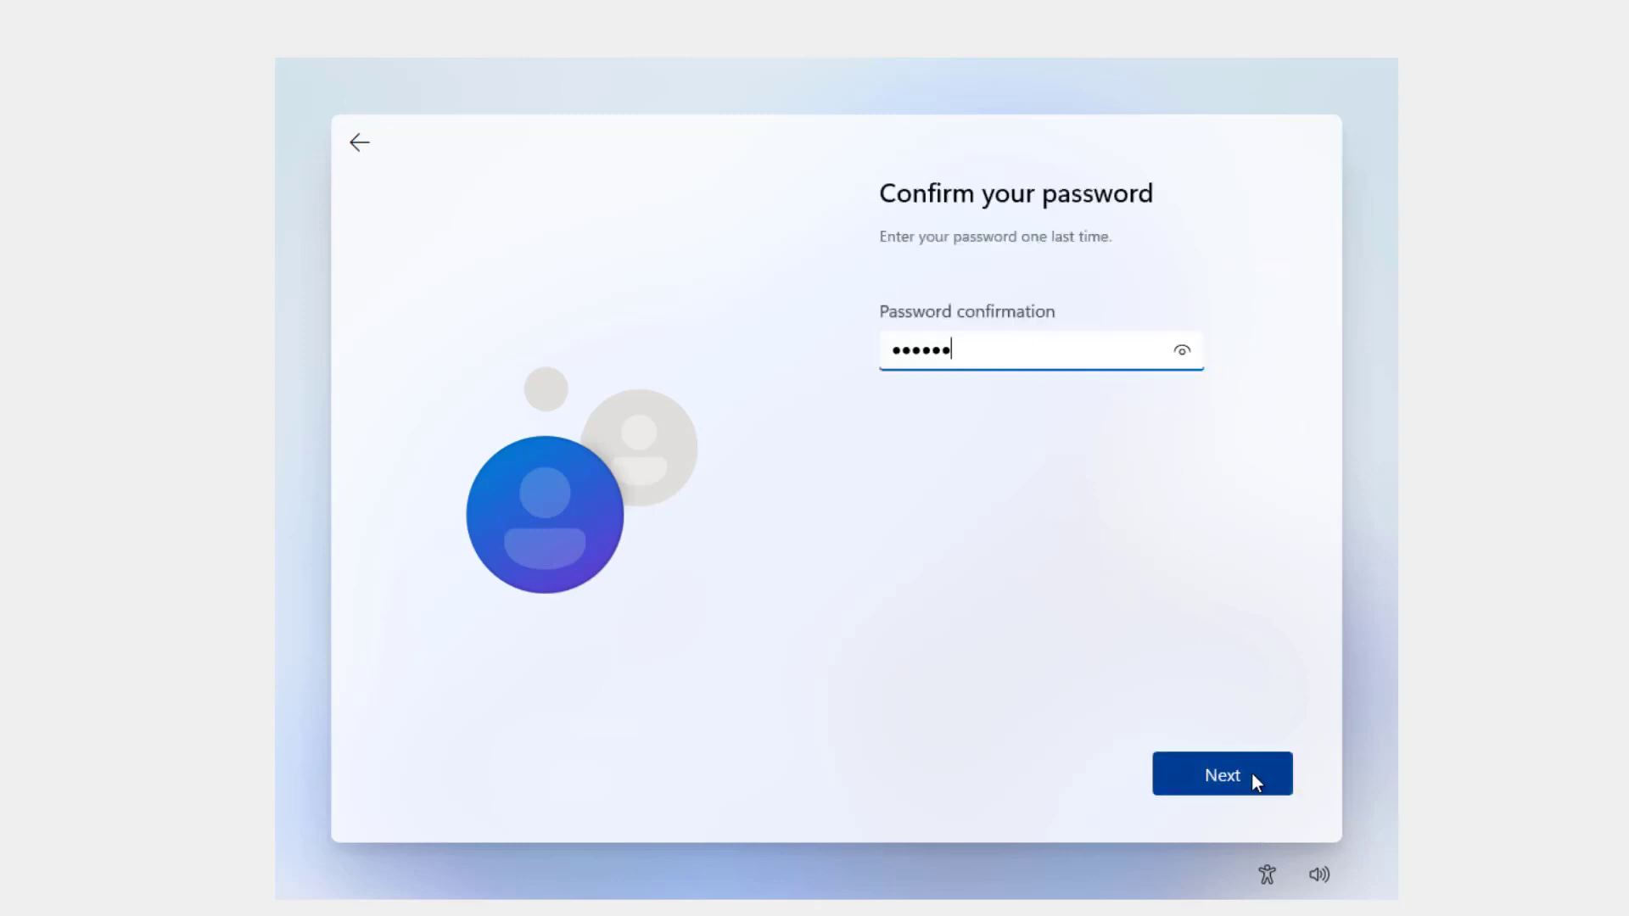
{"action": "left_click", "coordinate": [1251, 772]}
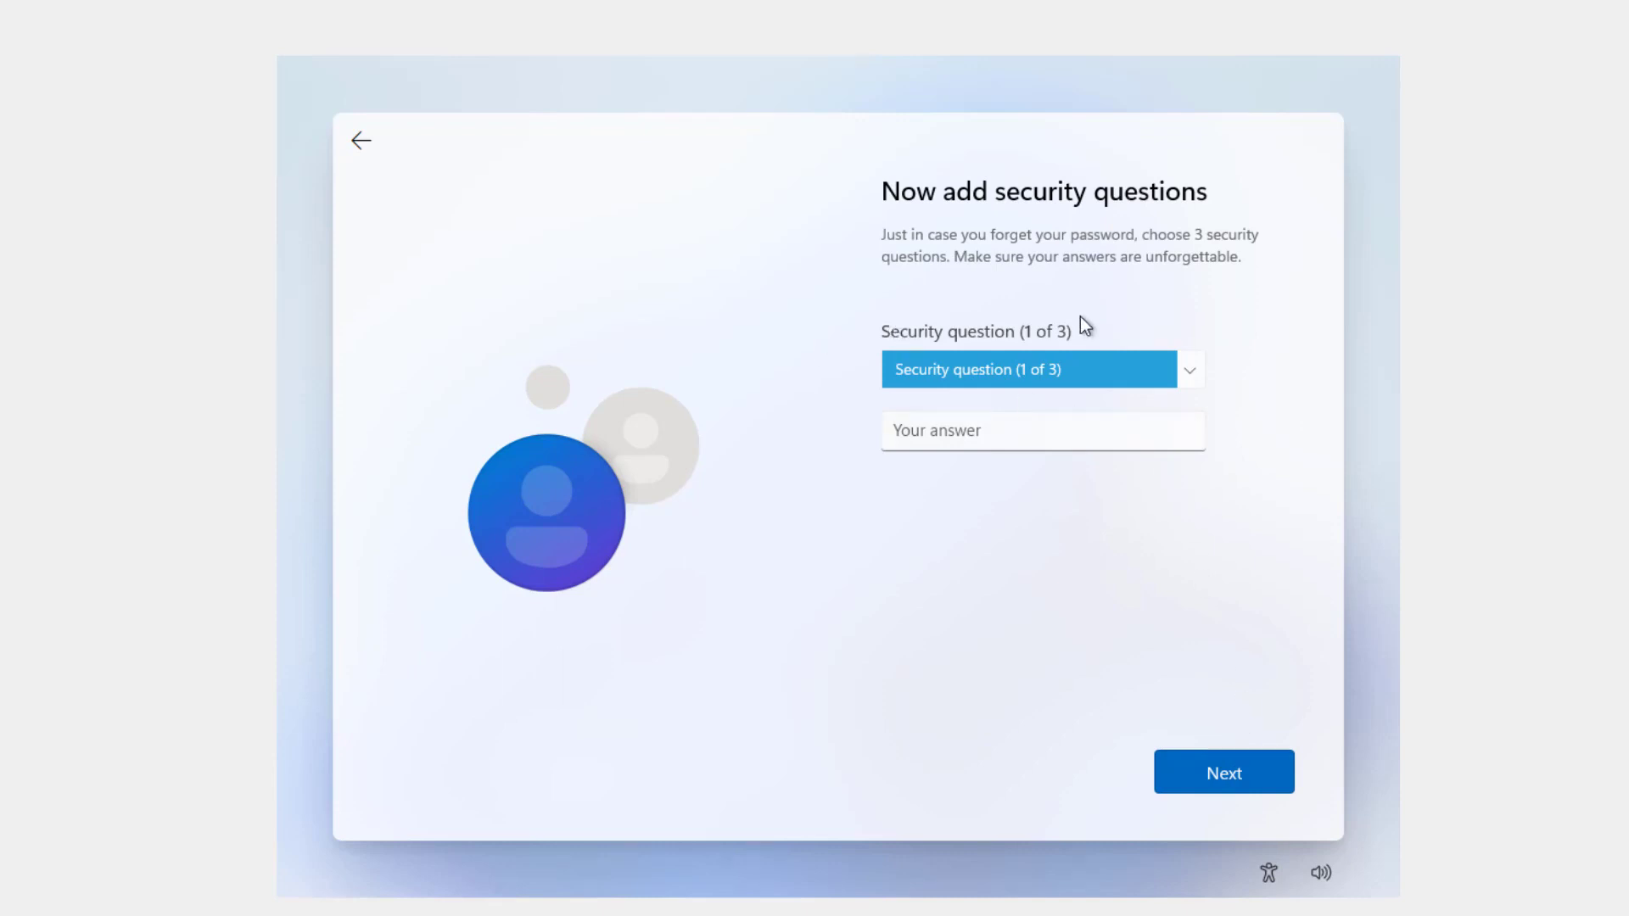
Step: Choose "What was your first pet's name?" as the first security question and enter its answer
{"action": "left_click", "coordinate": [1191, 371]}
{"action": "left_click", "coordinate": [1081, 394]}
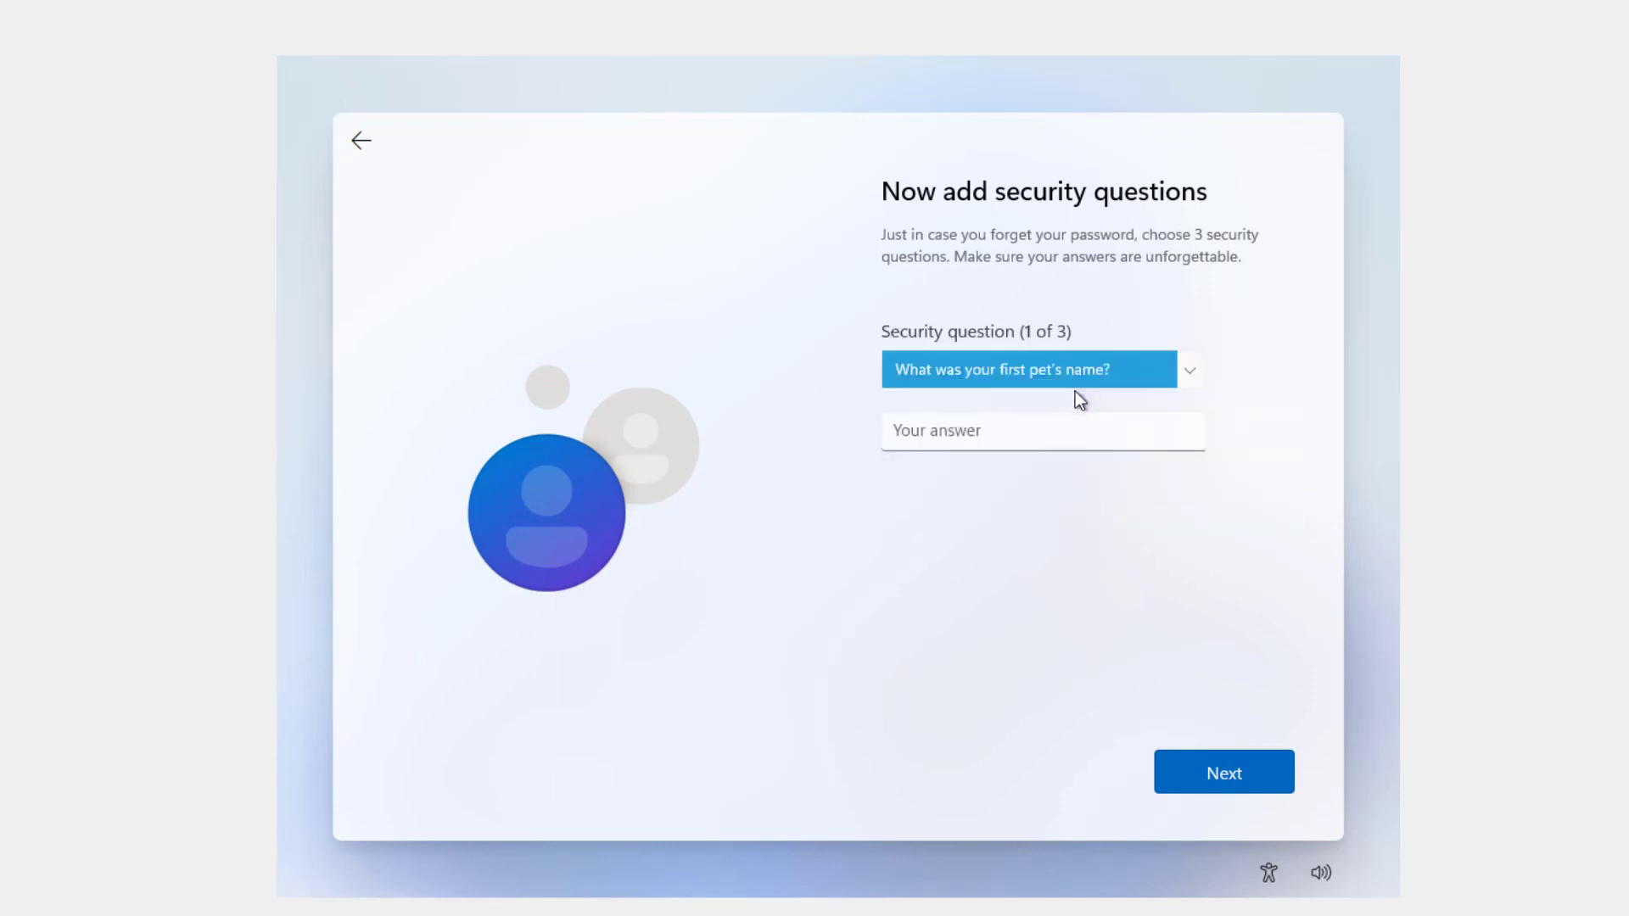
{"action": "left_click", "coordinate": [1025, 430]}
{"action": "type", "text": "••••"}
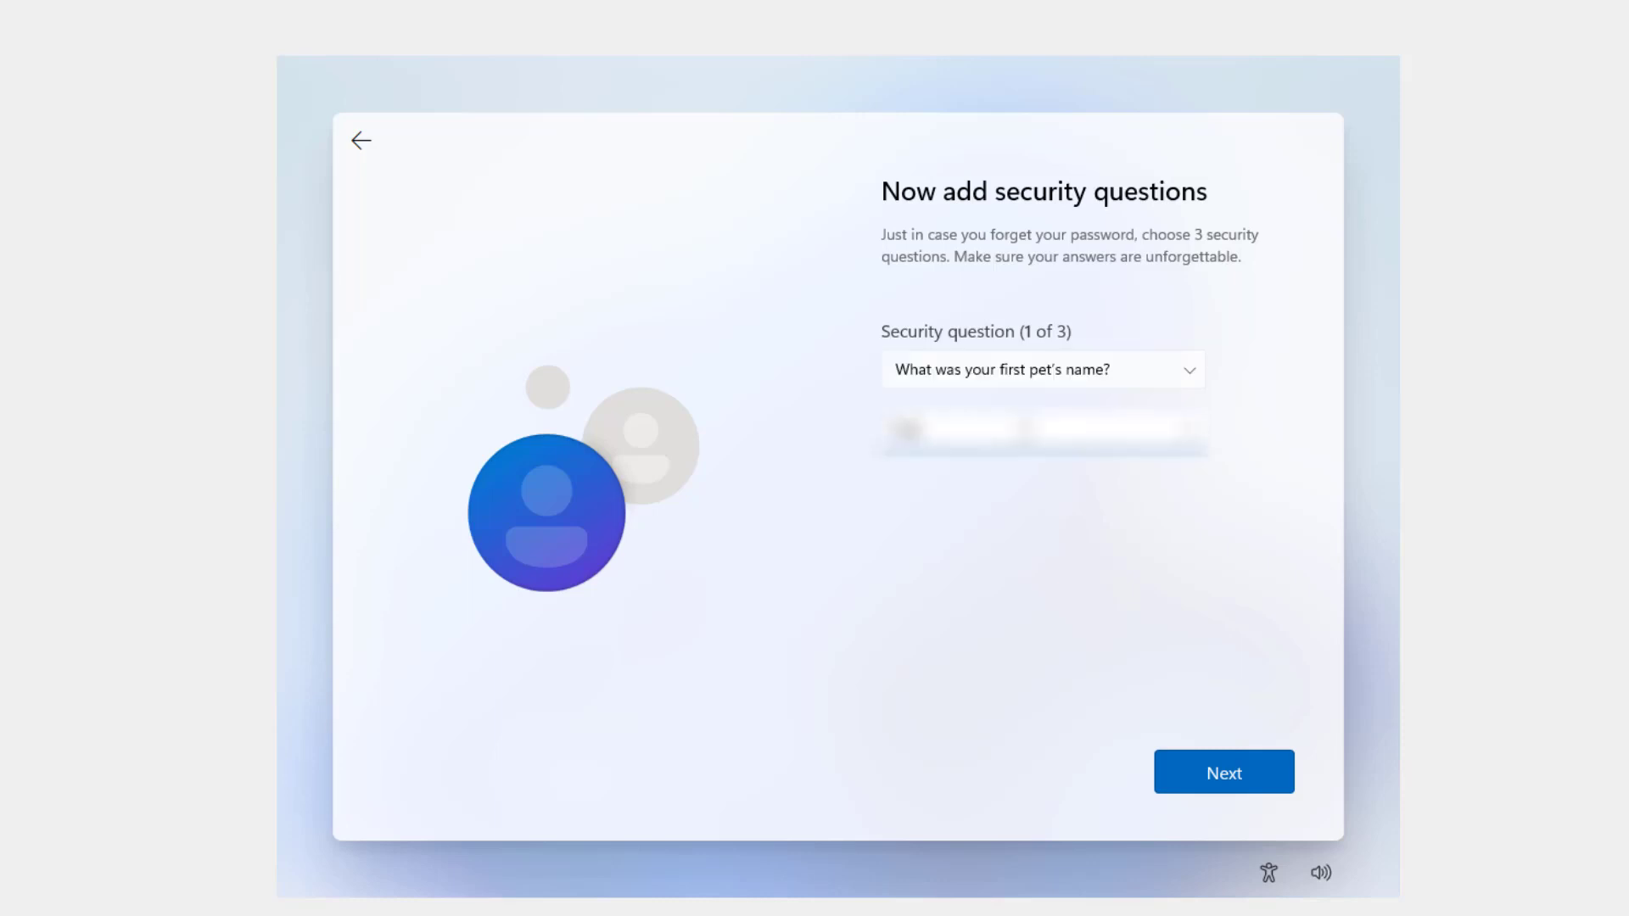
{"action": "left_click", "coordinate": [1233, 786]}
Step: Choose the name of the city where you were born as the second security question and enter its answer
{"action": "left_click", "coordinate": [1195, 373]}
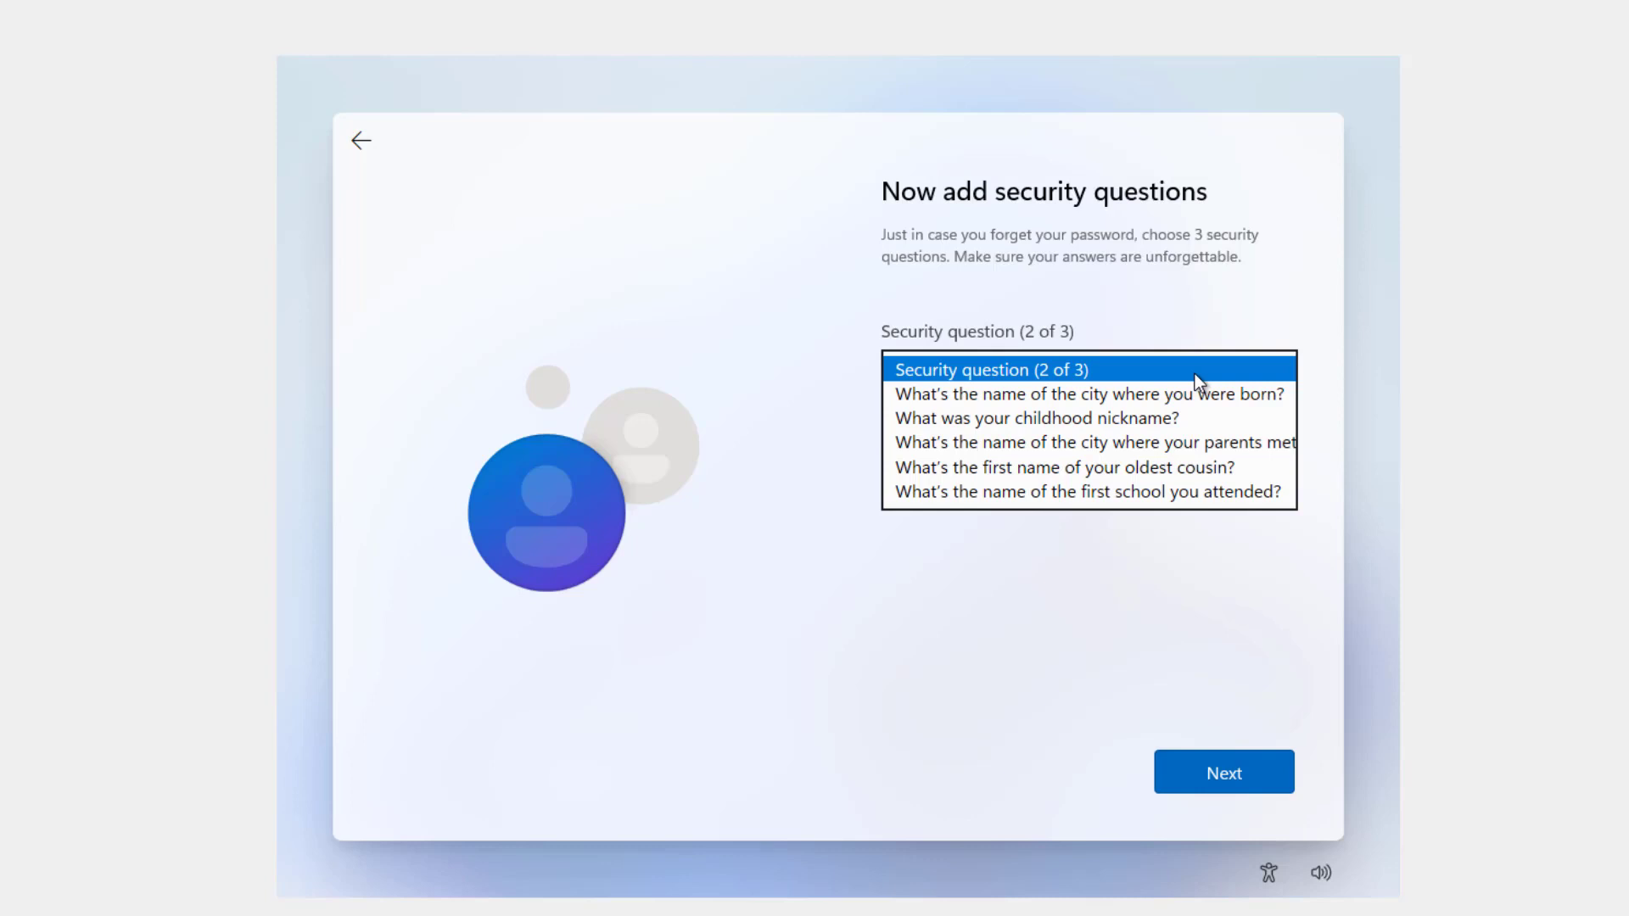
{"action": "left_click", "coordinate": [1182, 390]}
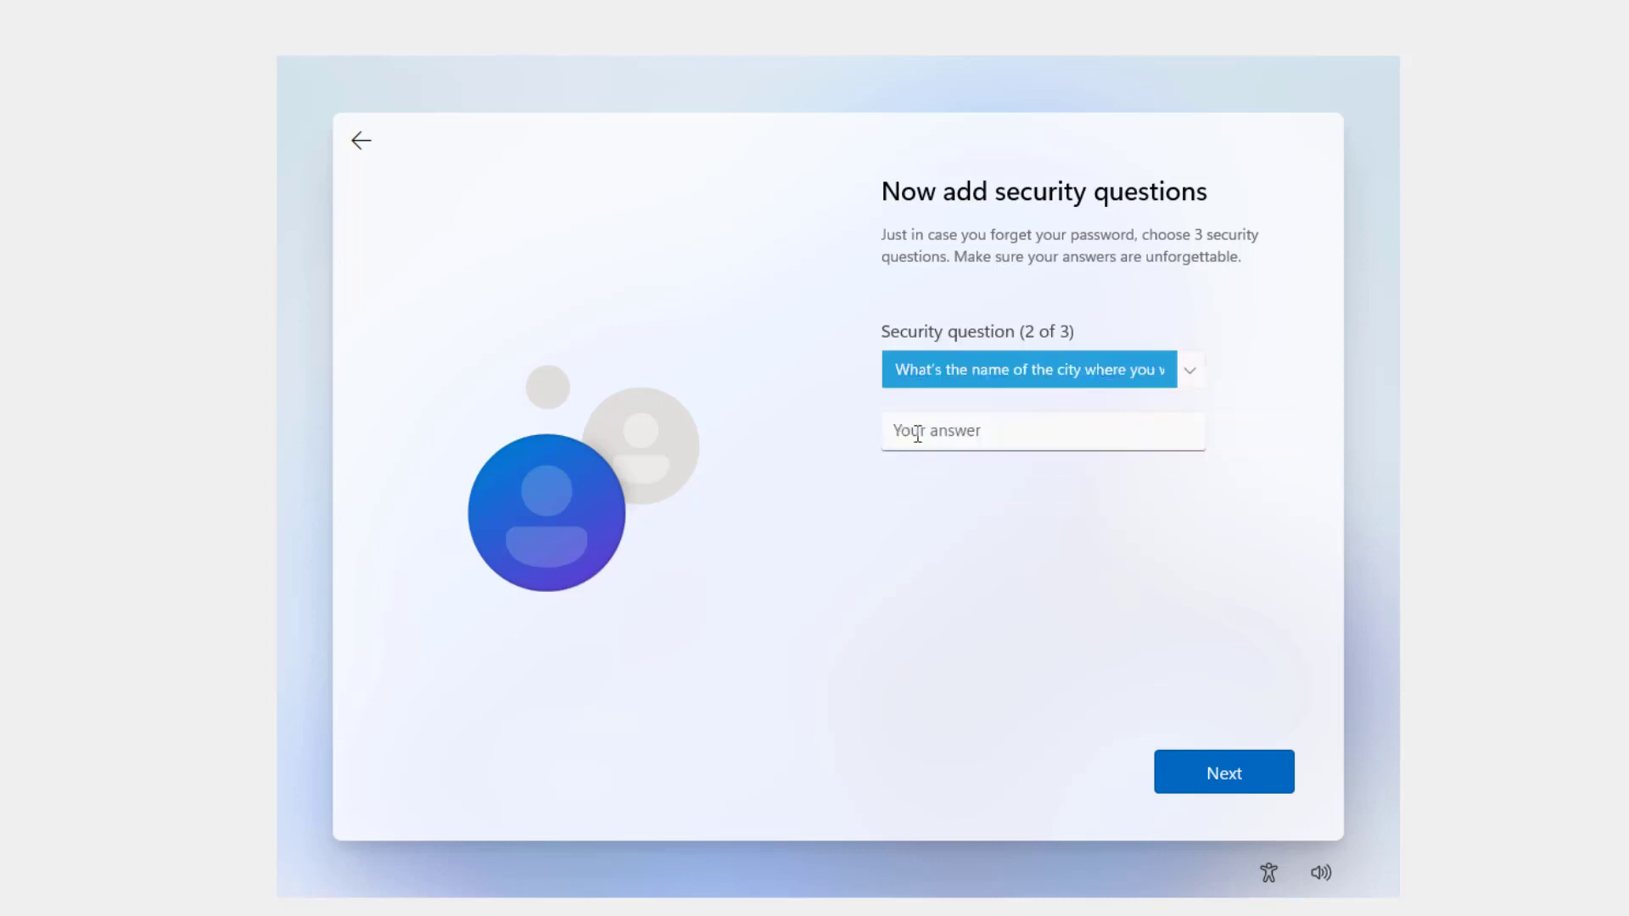
{"action": "left_click", "coordinate": [917, 435]}
{"action": "type", "text": "•••••••"}
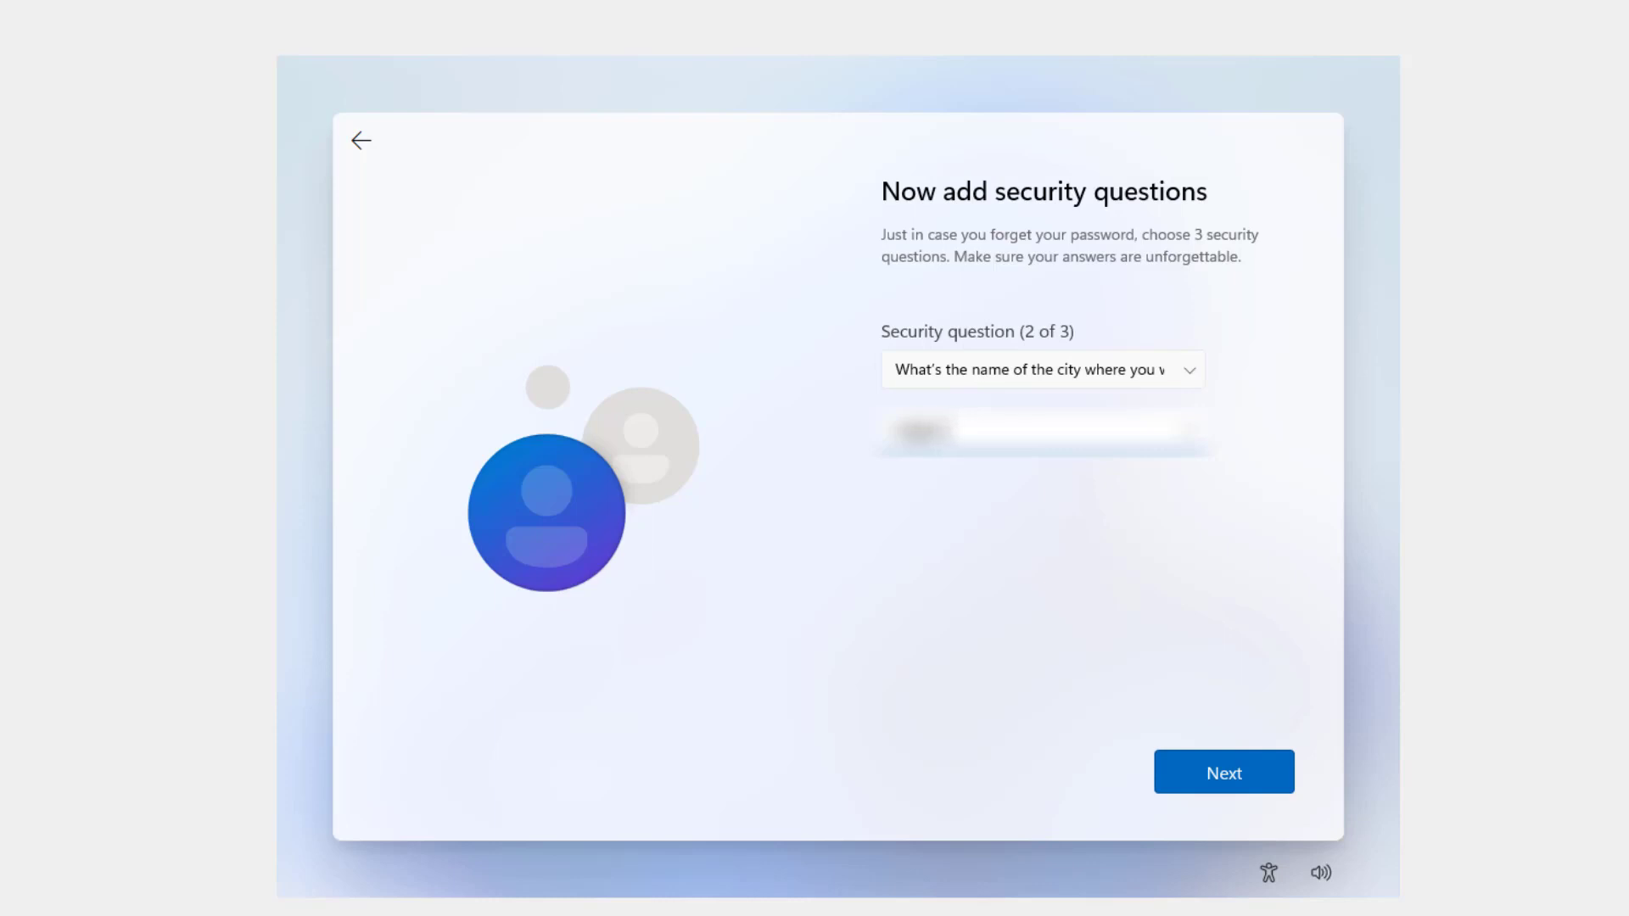
{"action": "left_click", "coordinate": [1205, 764]}
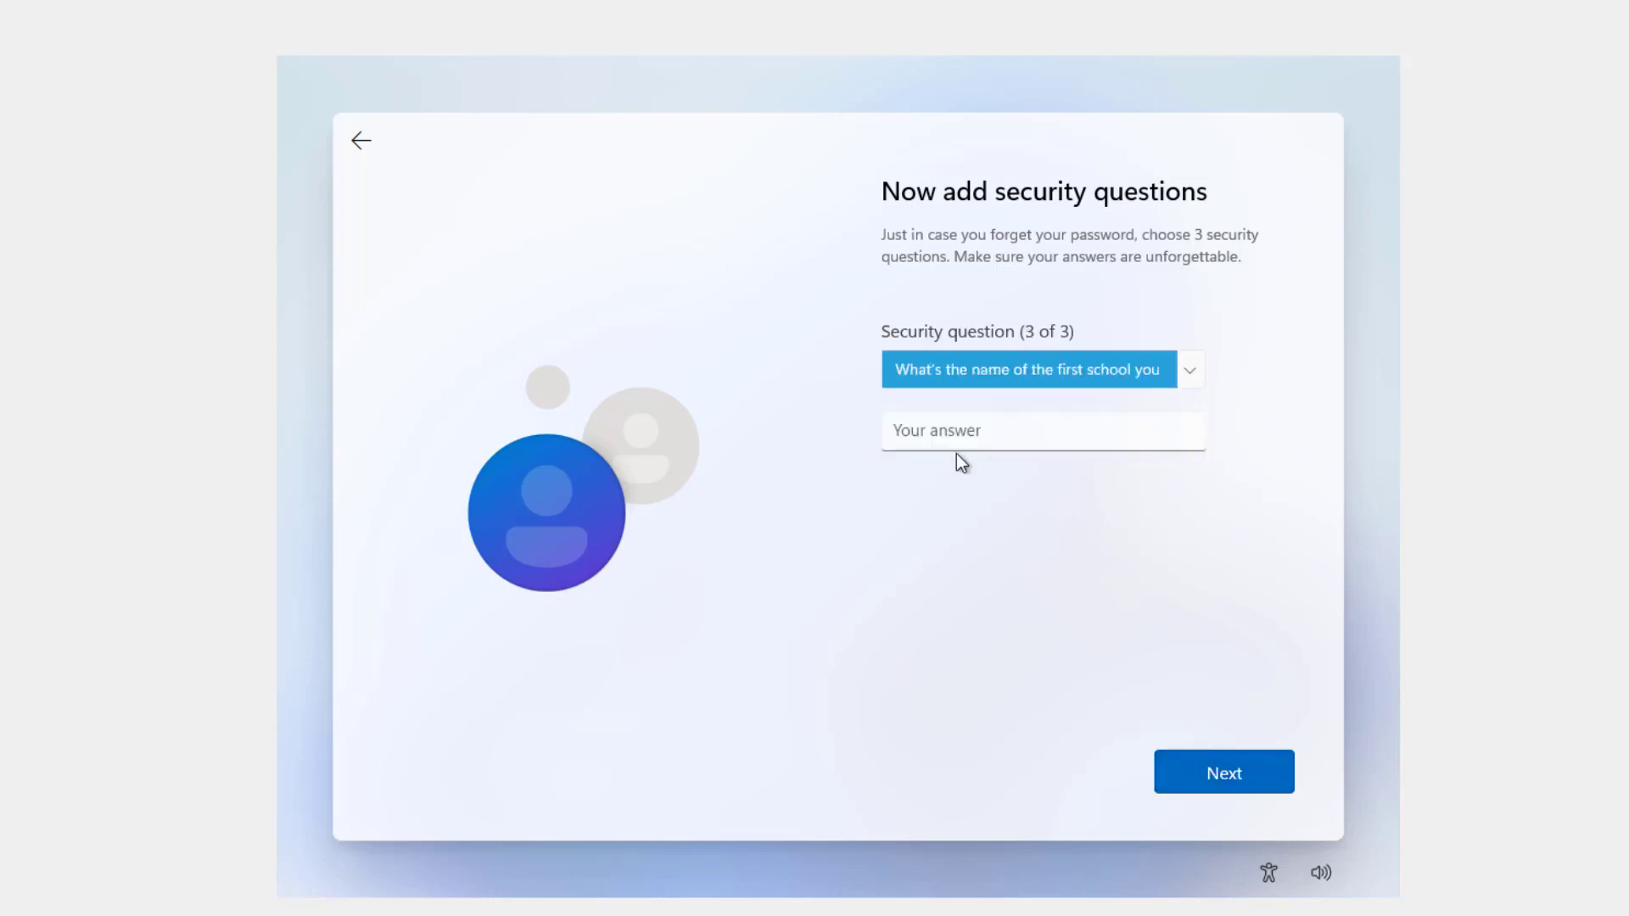
Step: Answer the third security question about the name of the first school attended and submit it
{"action": "left_click", "coordinate": [953, 438]}
{"action": "type", "text": "••••••"}
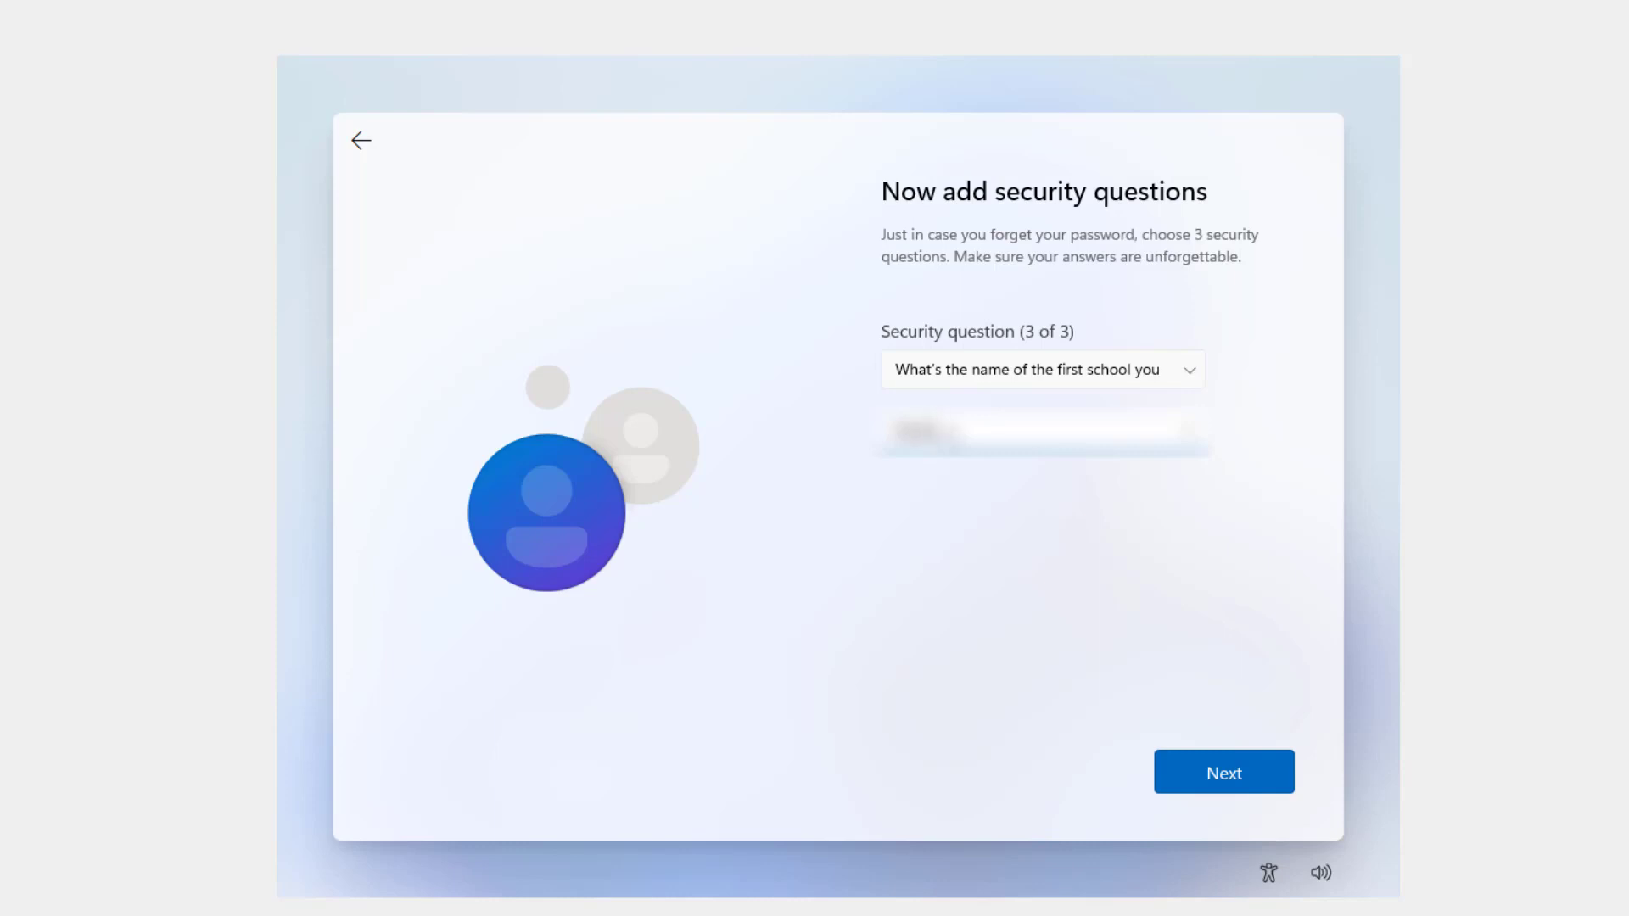
{"action": "left_click", "coordinate": [1219, 773]}
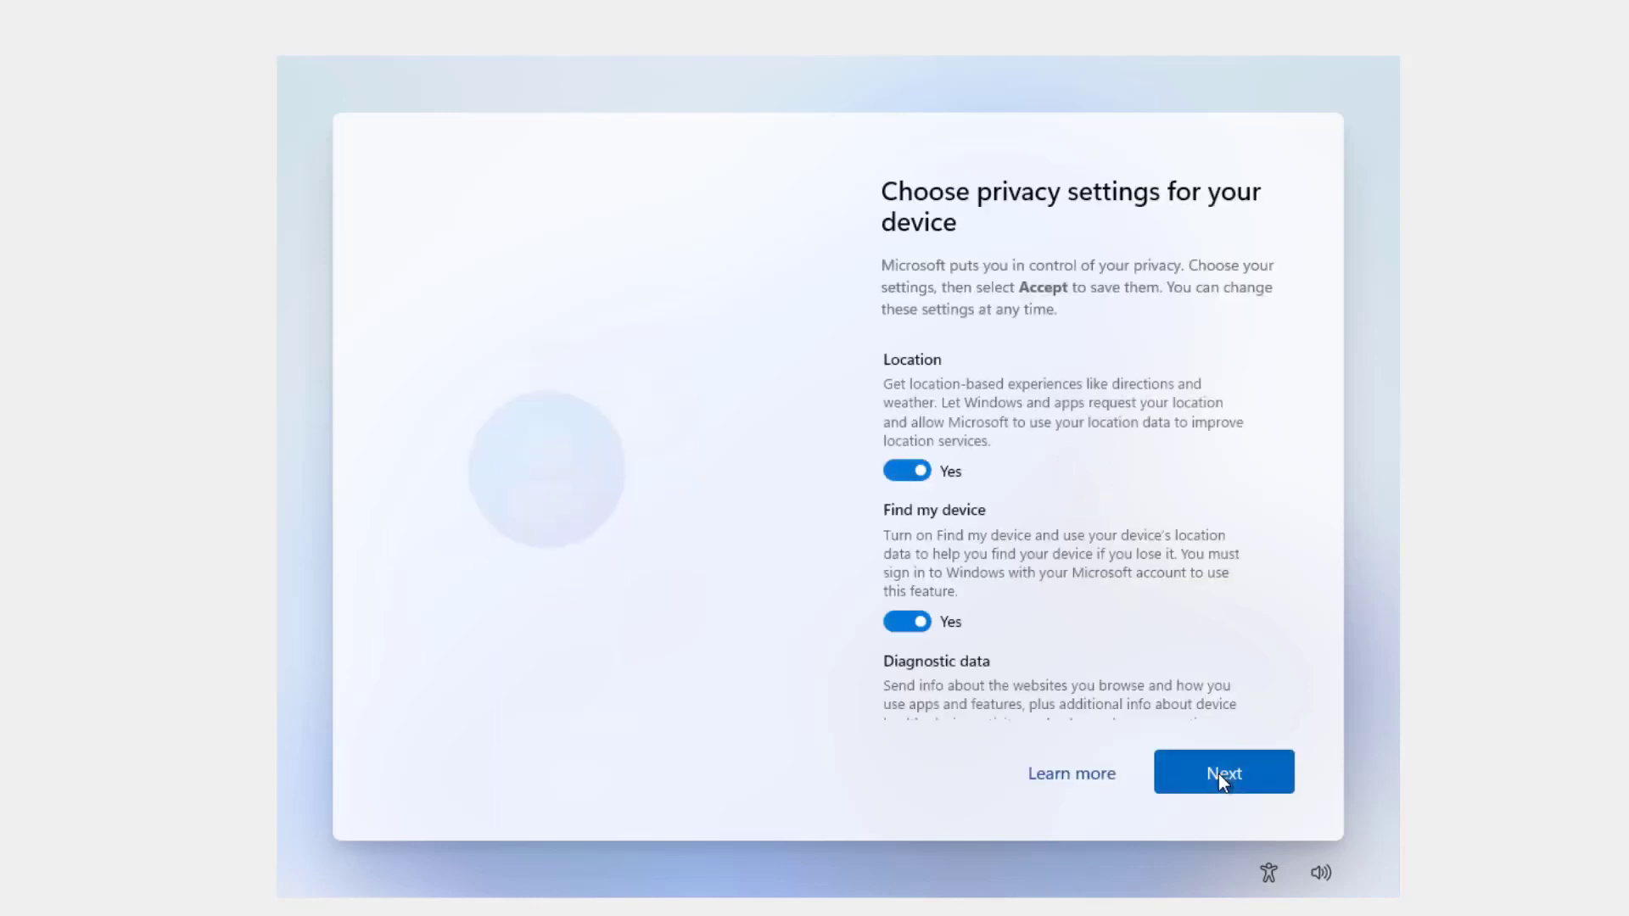
Step: Turn off Location, Find my device, Tailored experiences and Advertising ID in the privacy settings and accept them
{"action": "left_click", "coordinate": [901, 472]}
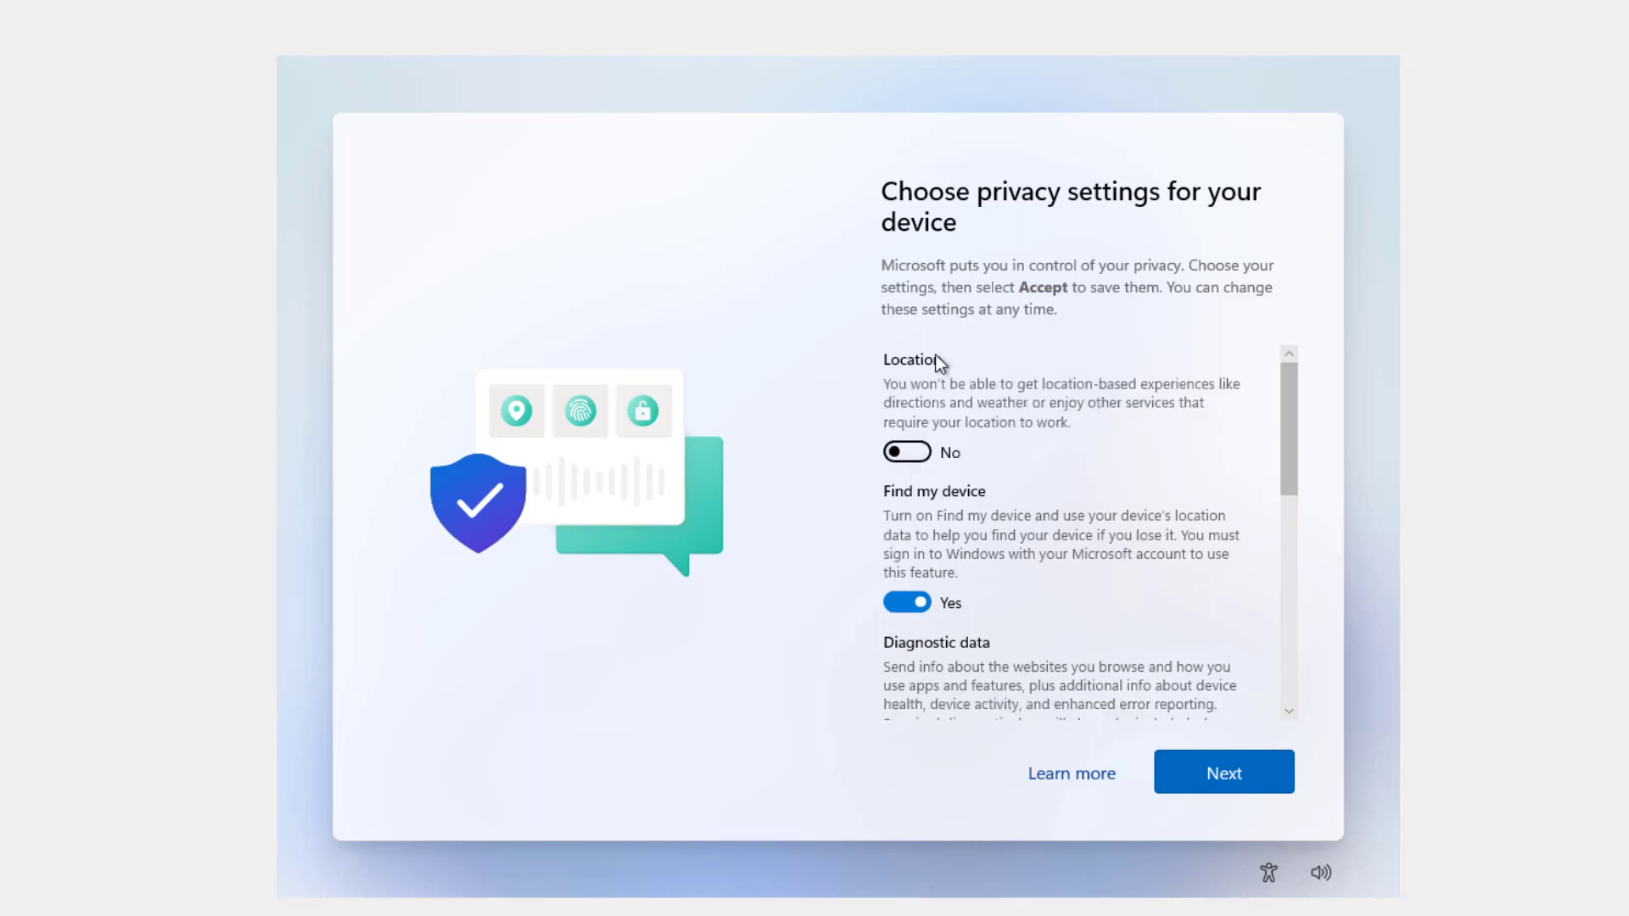
{"action": "left_click", "coordinate": [895, 604]}
{"action": "left_click_drag", "start_coordinate": [1284, 420], "coordinate": [1270, 521]}
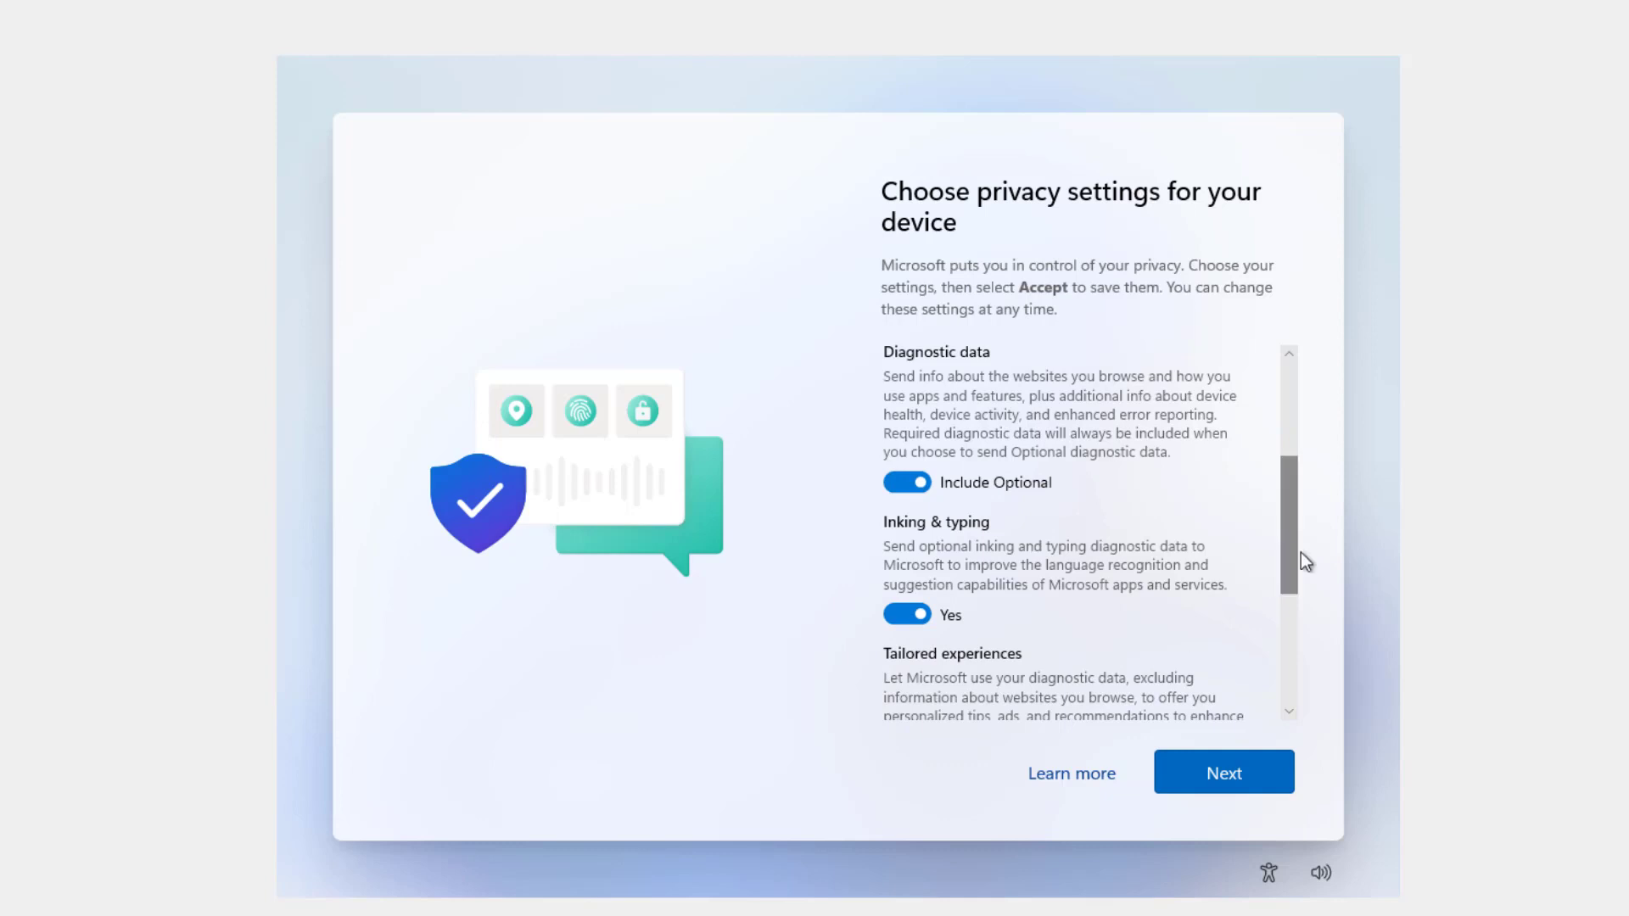
{"action": "left_click_drag", "start_coordinate": [1294, 543], "coordinate": [1291, 683]}
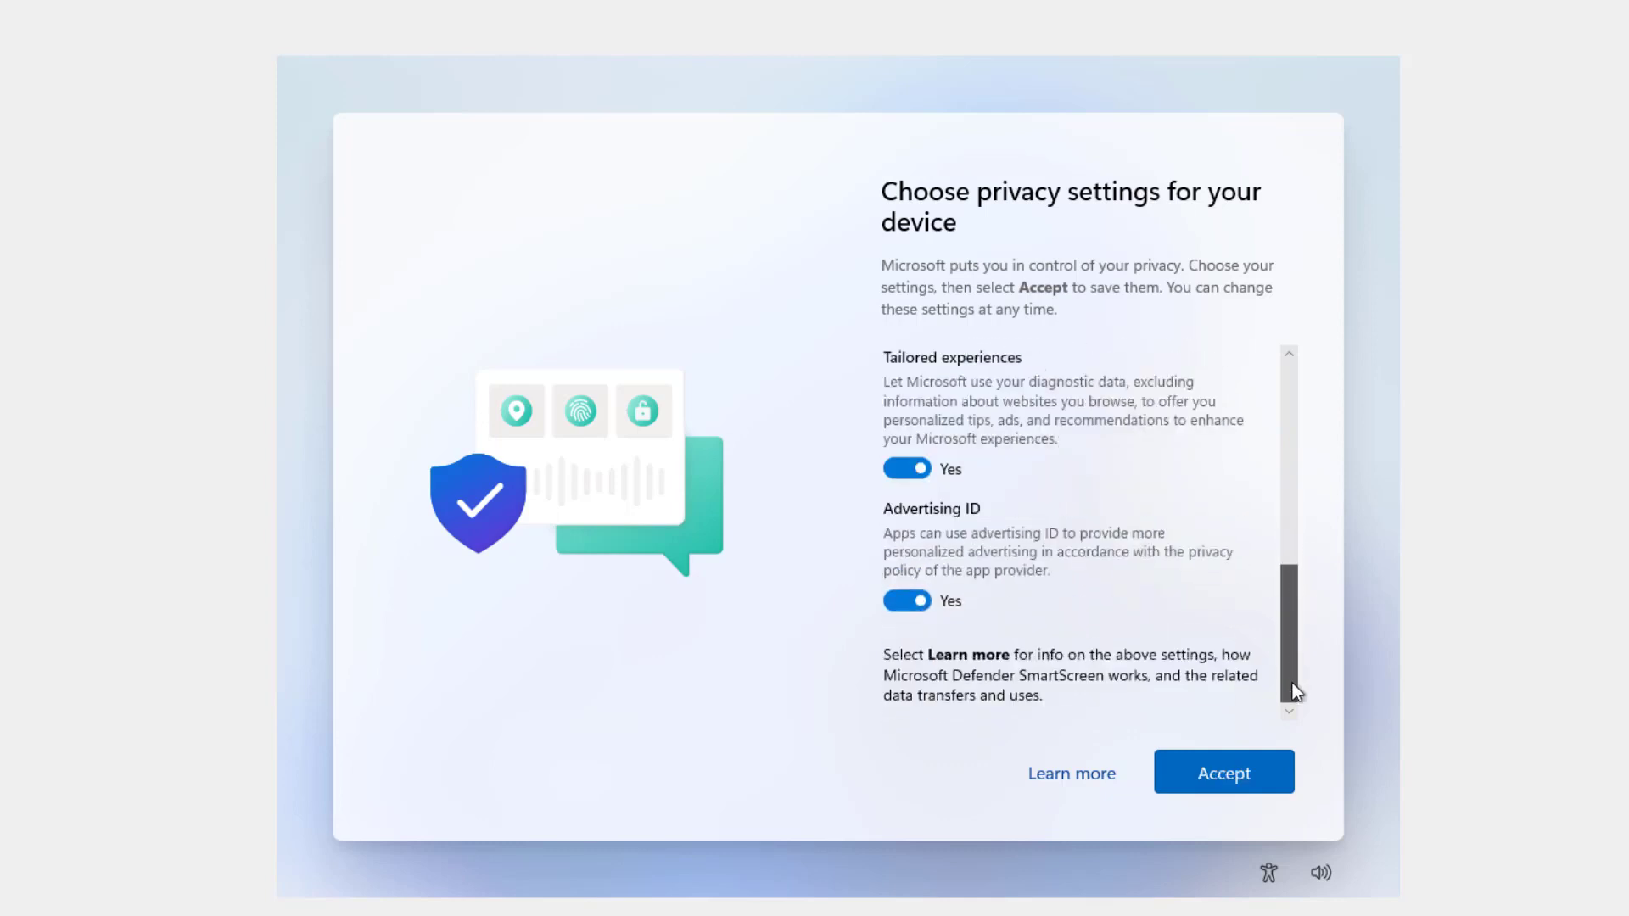
{"action": "left_click", "coordinate": [901, 469]}
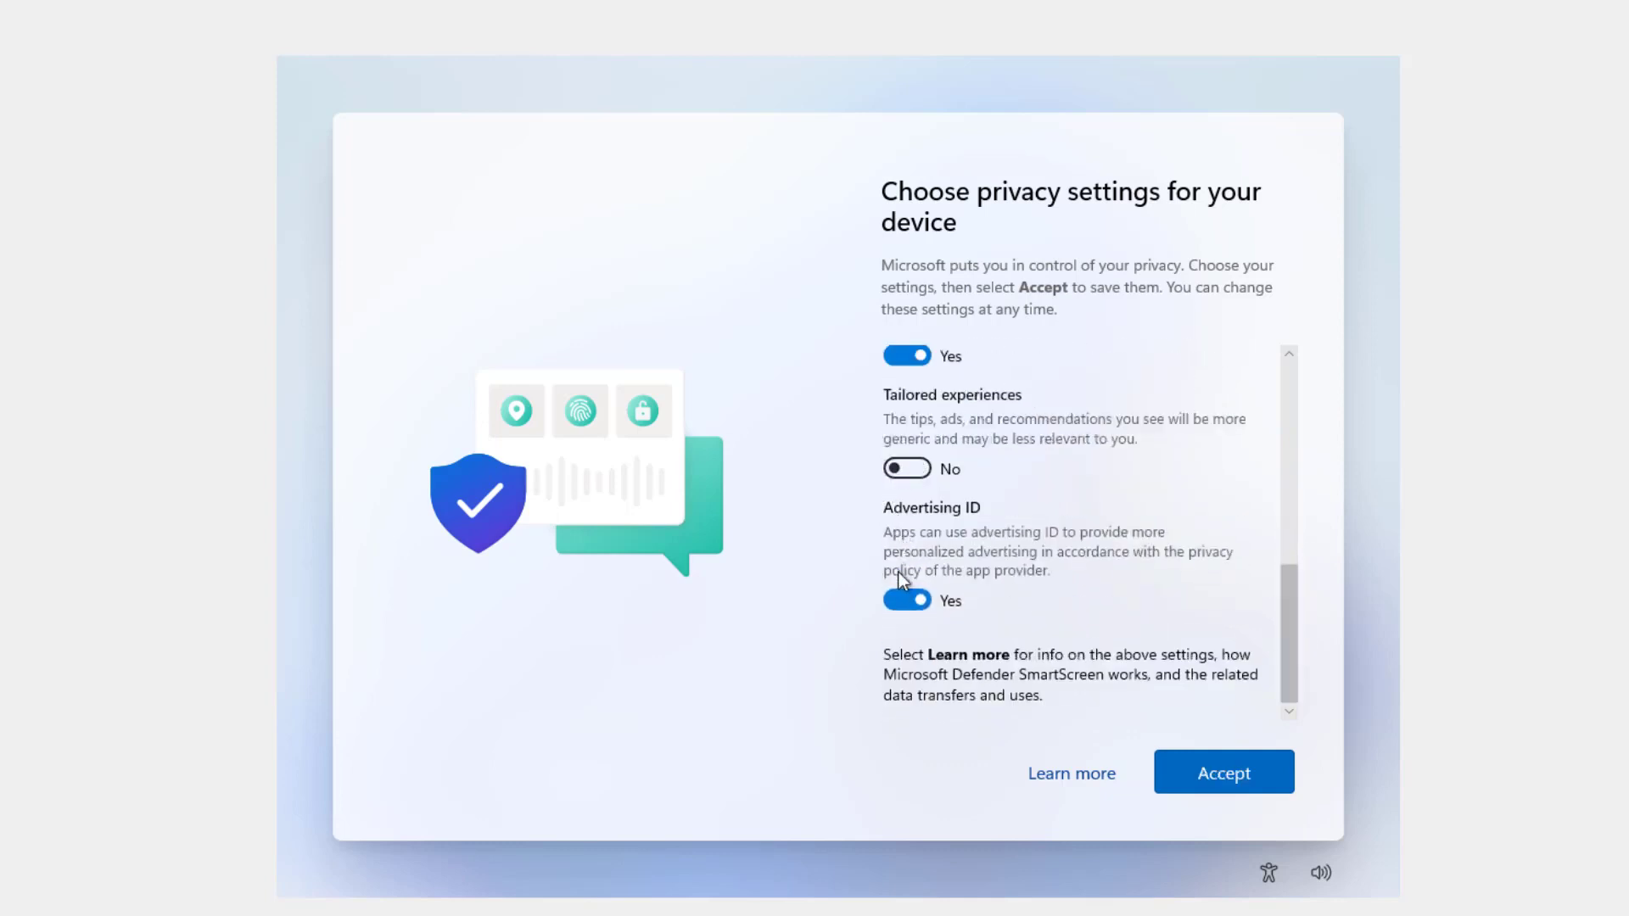
{"action": "left_click", "coordinate": [900, 599]}
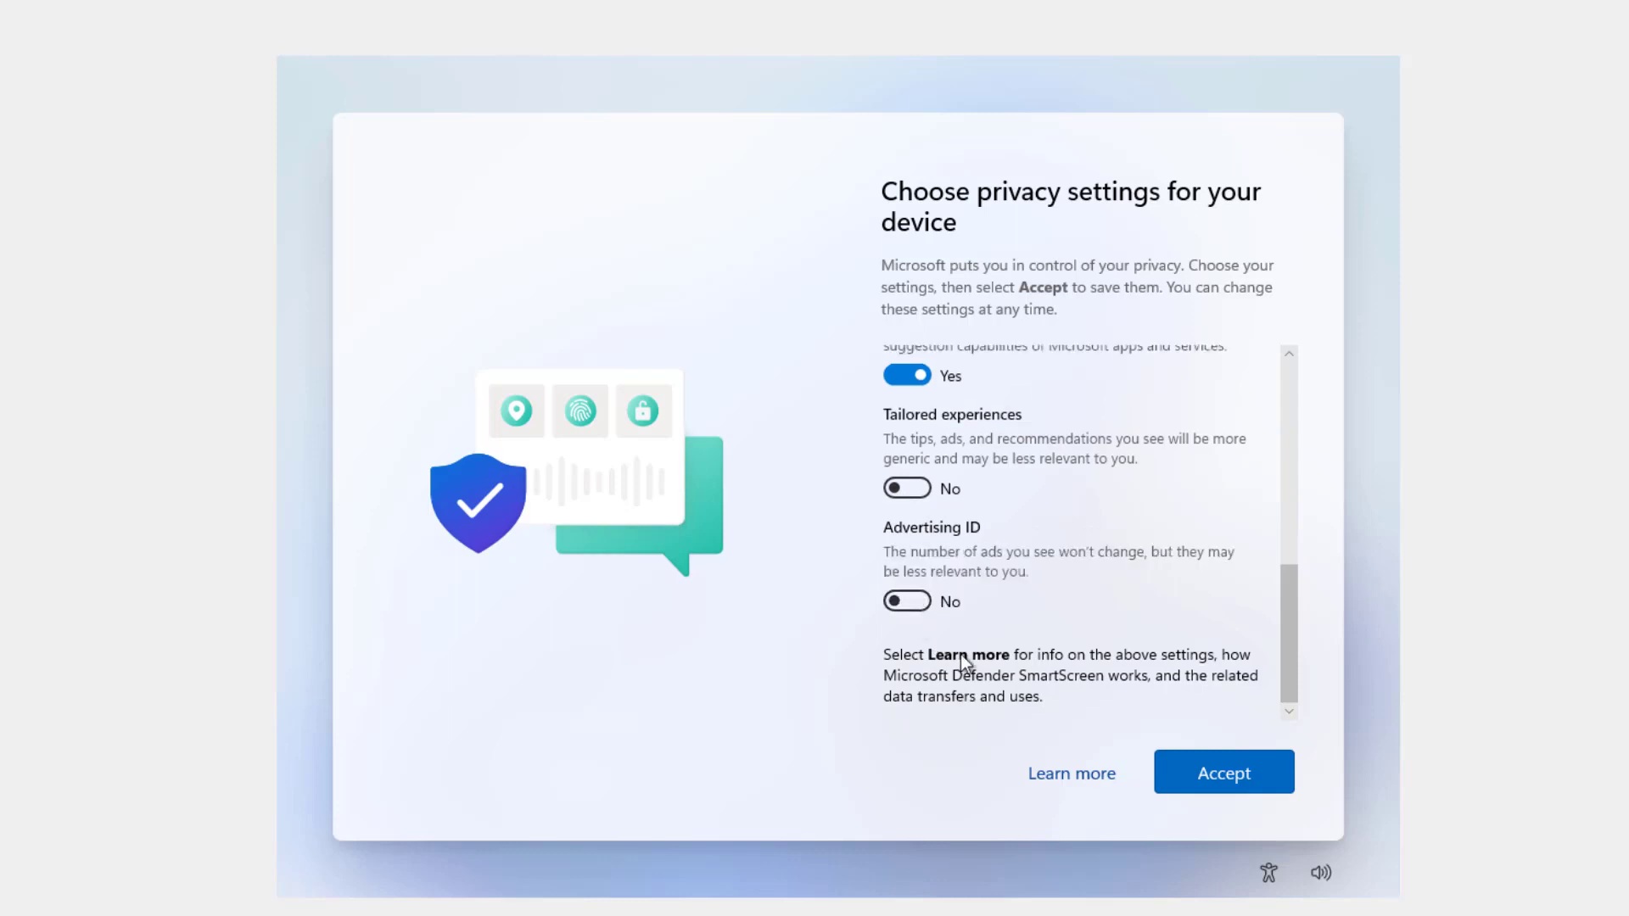
{"action": "left_click", "coordinate": [1244, 775]}
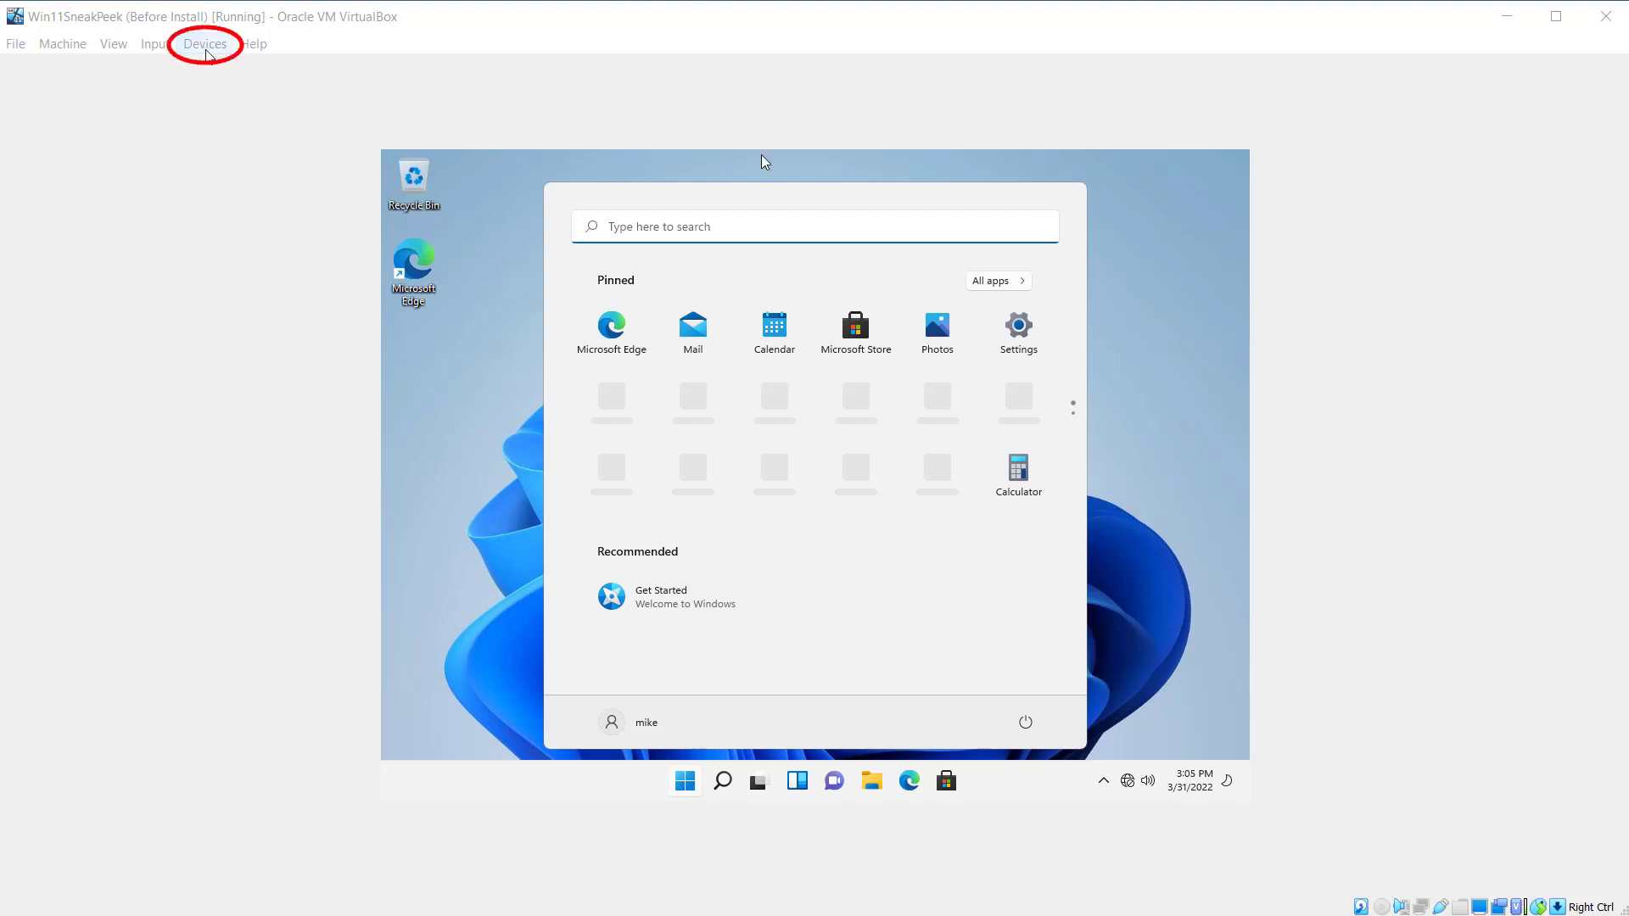
Step: Insert the Guest Additions CD image and run VBoxWindowsAdditions.exe from it, allowing it to change the device
{"action": "left_click", "coordinate": [206, 47]}
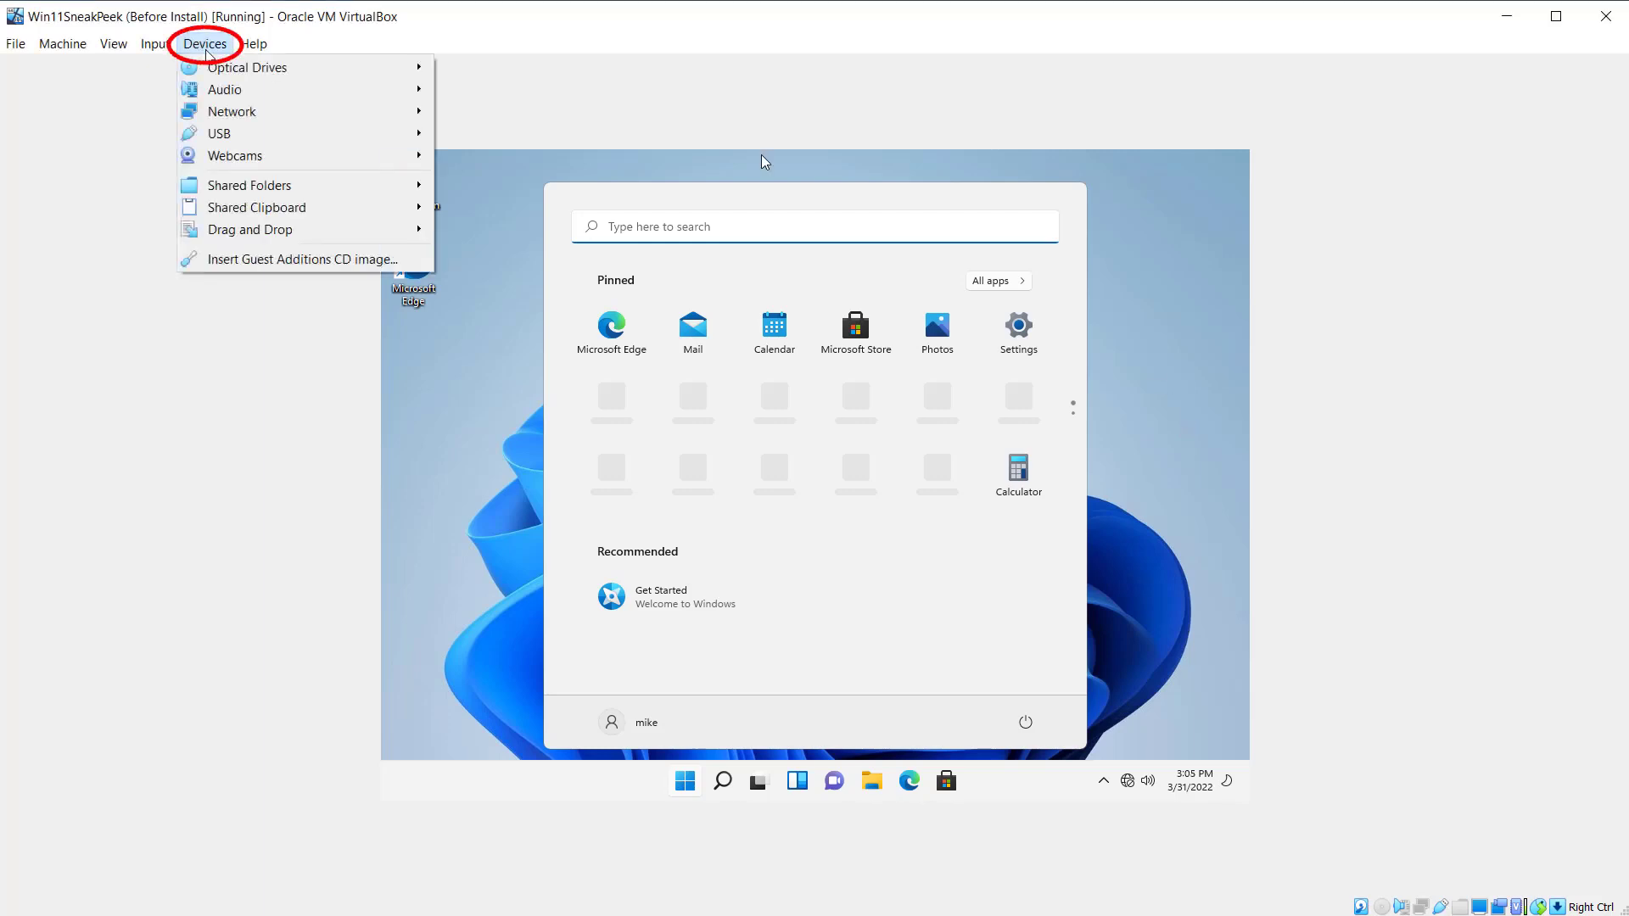
{"action": "left_click", "coordinate": [237, 264]}
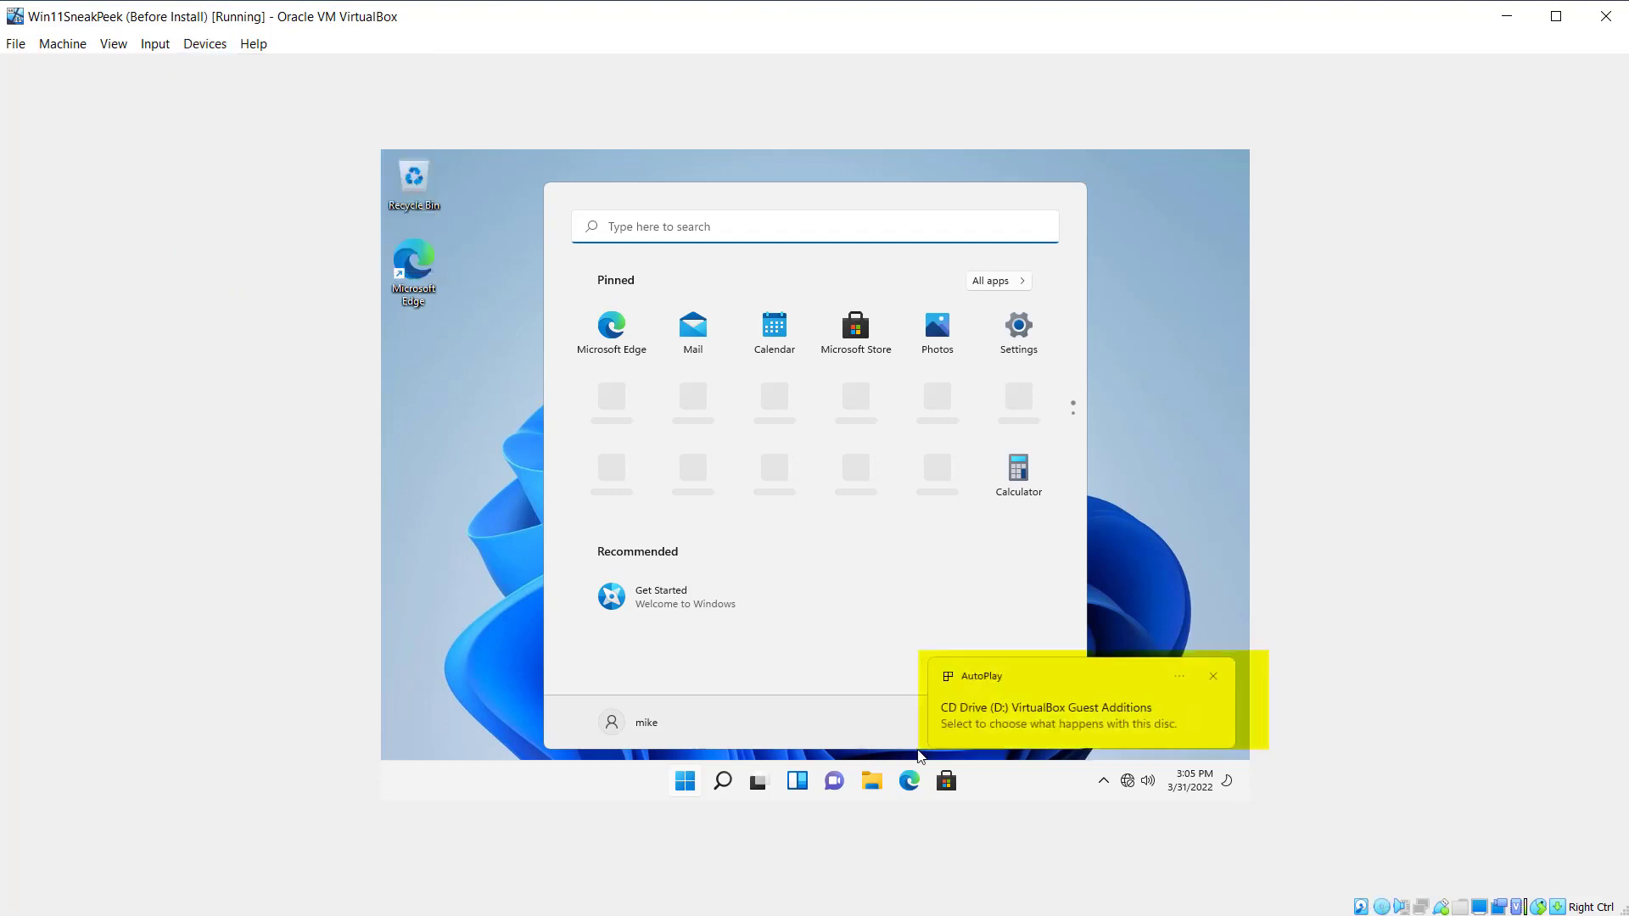
{"action": "left_click", "coordinate": [998, 735]}
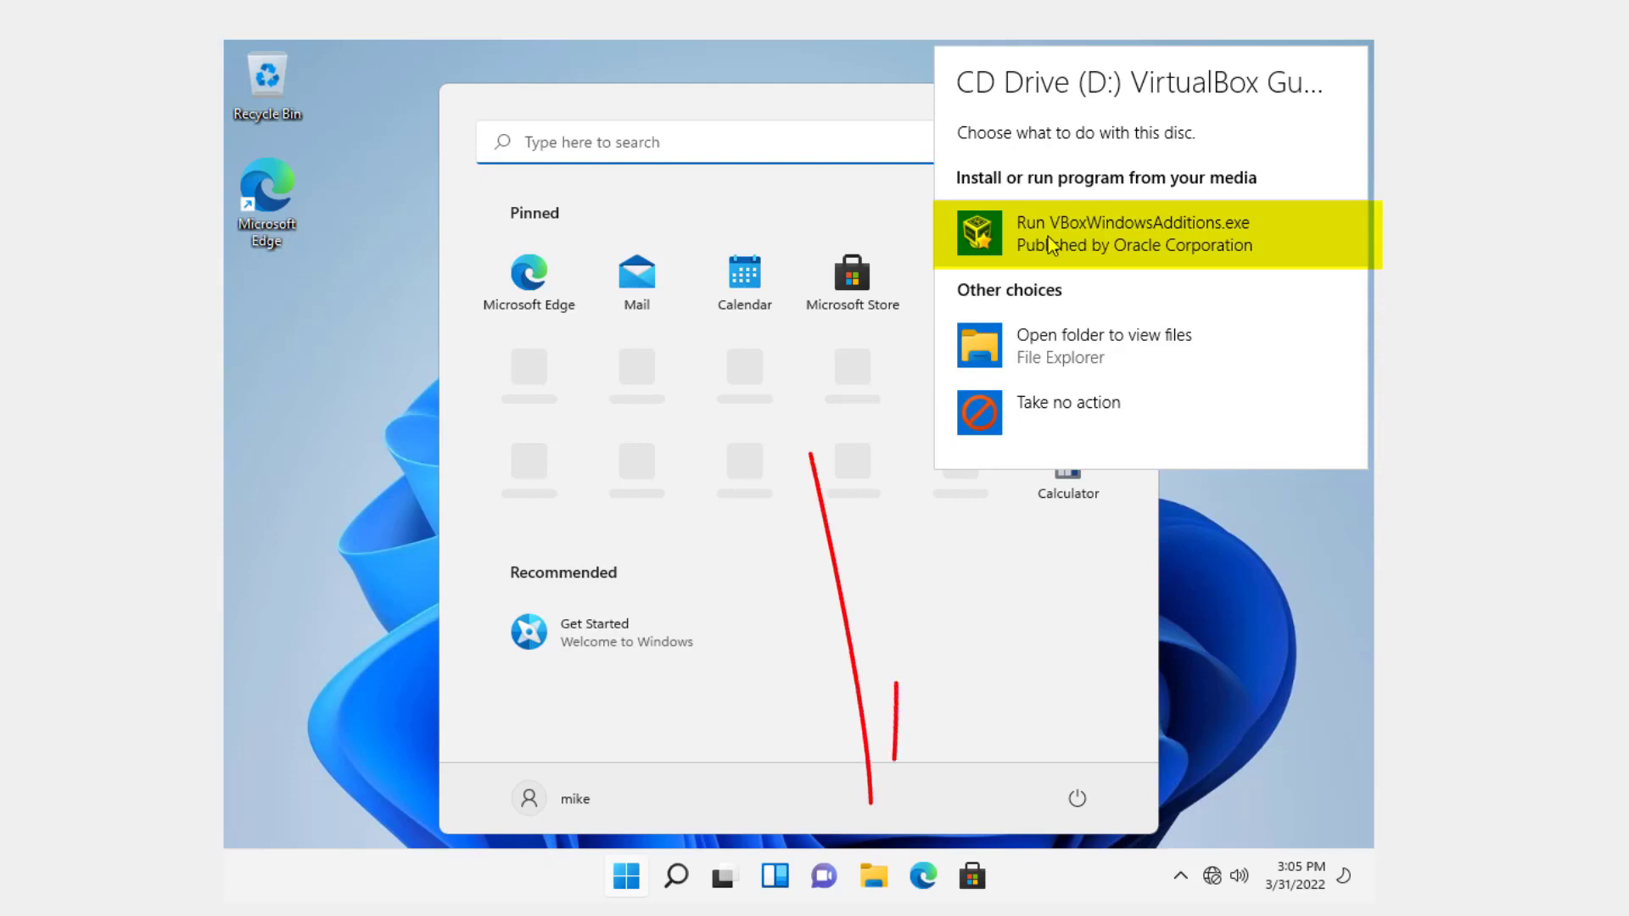
{"action": "left_click", "coordinate": [1049, 242]}
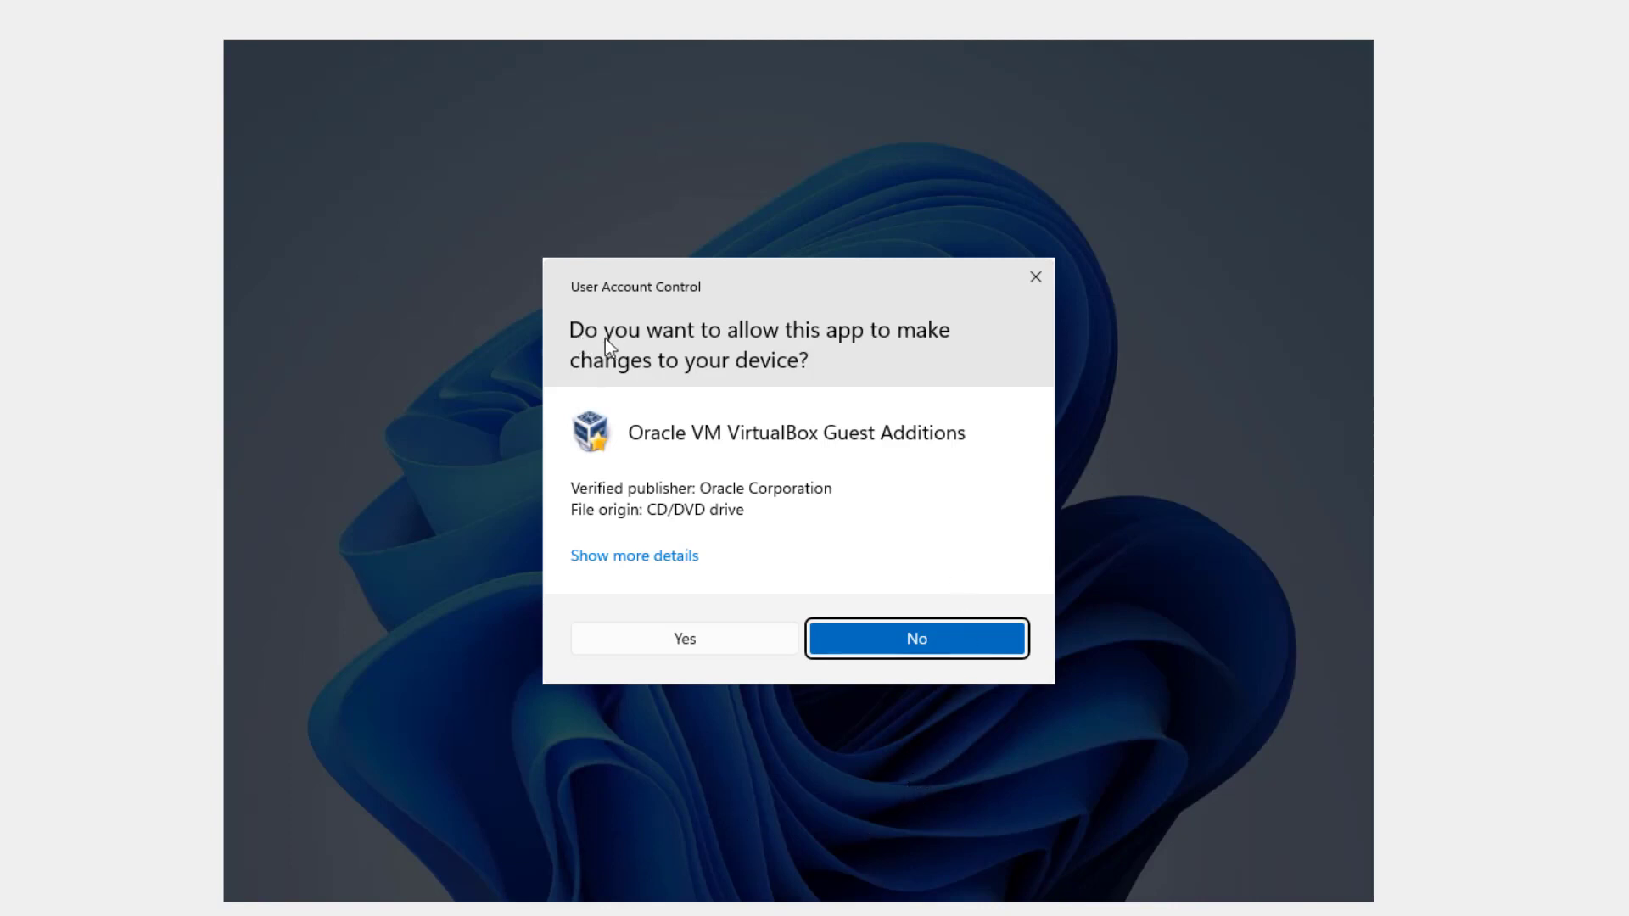
{"action": "left_click", "coordinate": [685, 646]}
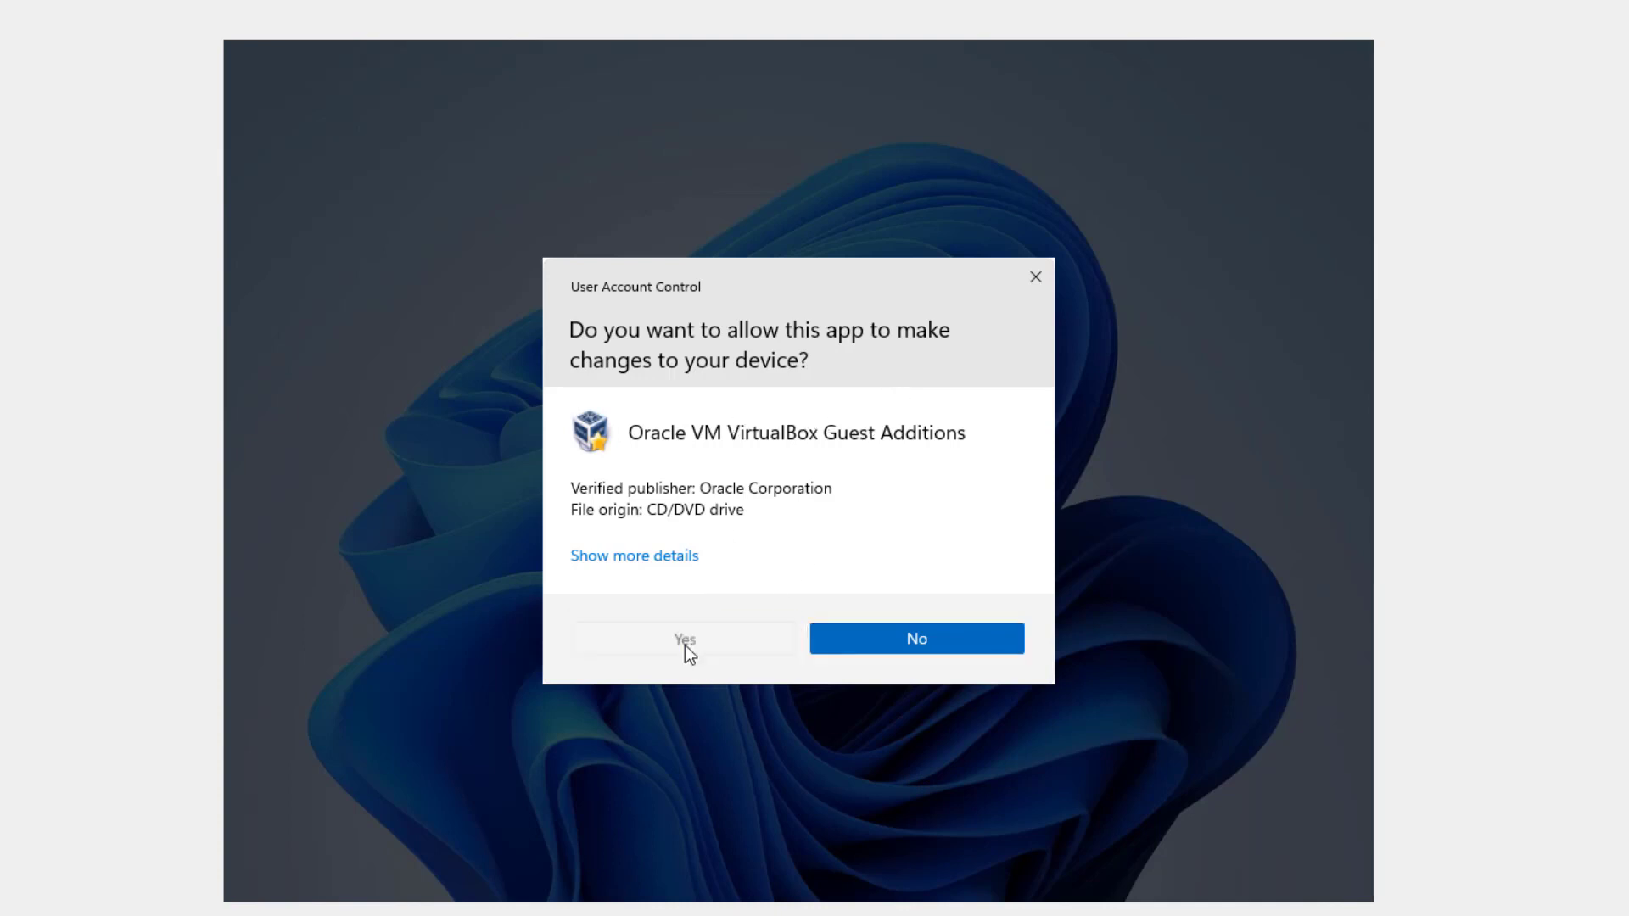
Step: Install Oracle VM VirtualBox Guest Additions 6.1.32 with the default location and components
{"action": "left_click", "coordinate": [947, 638]}
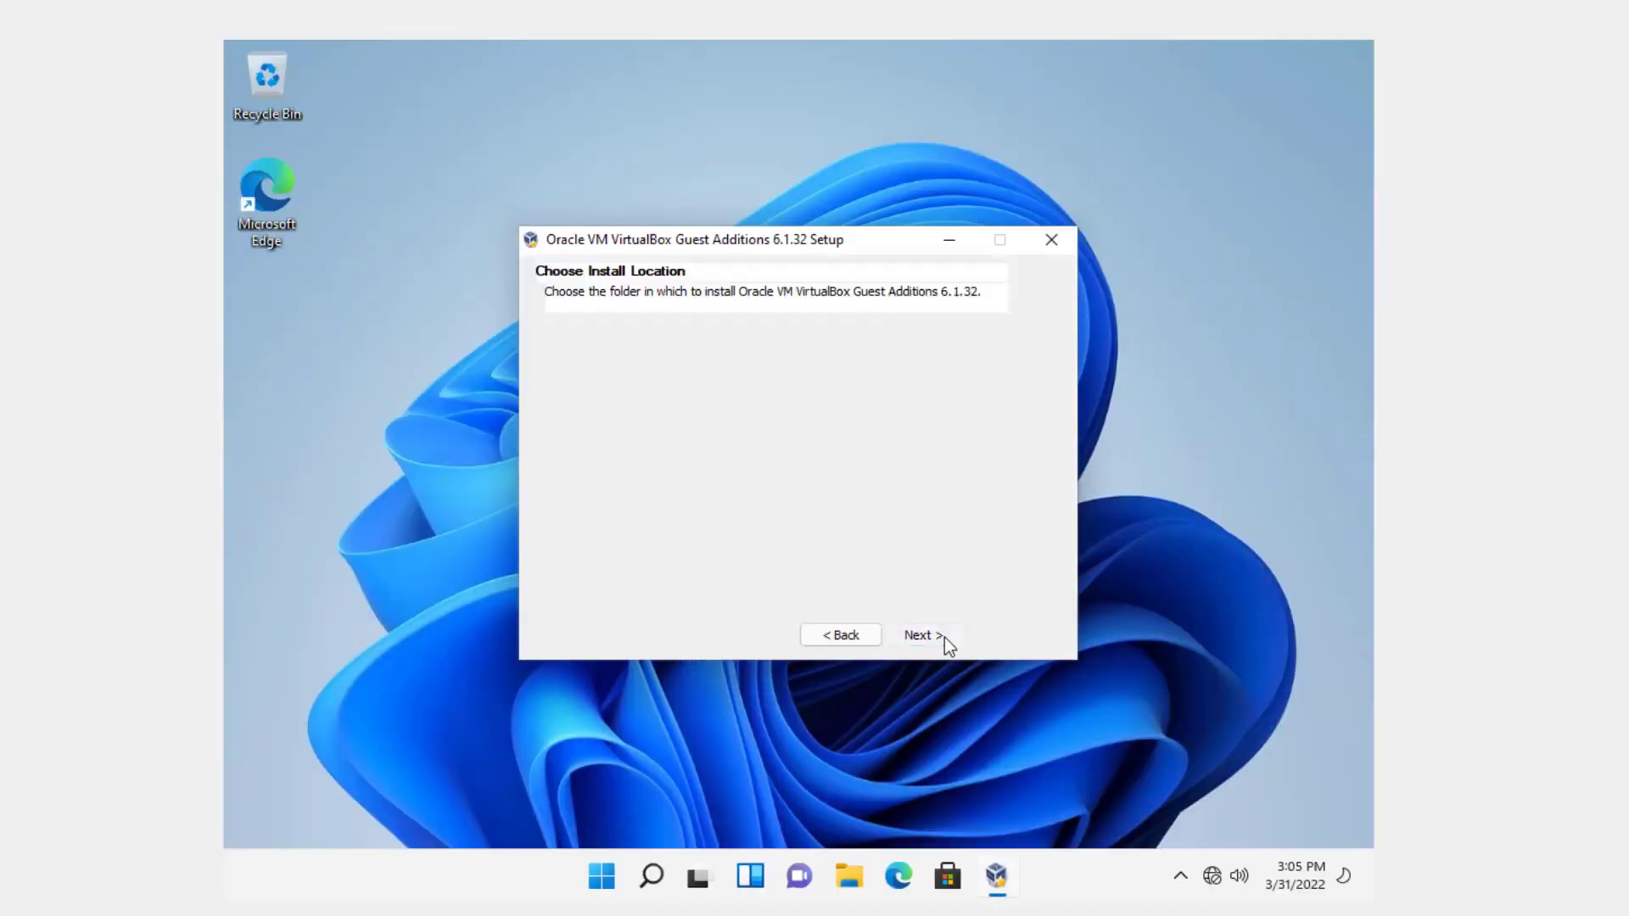
{"action": "left_click", "coordinate": [943, 638]}
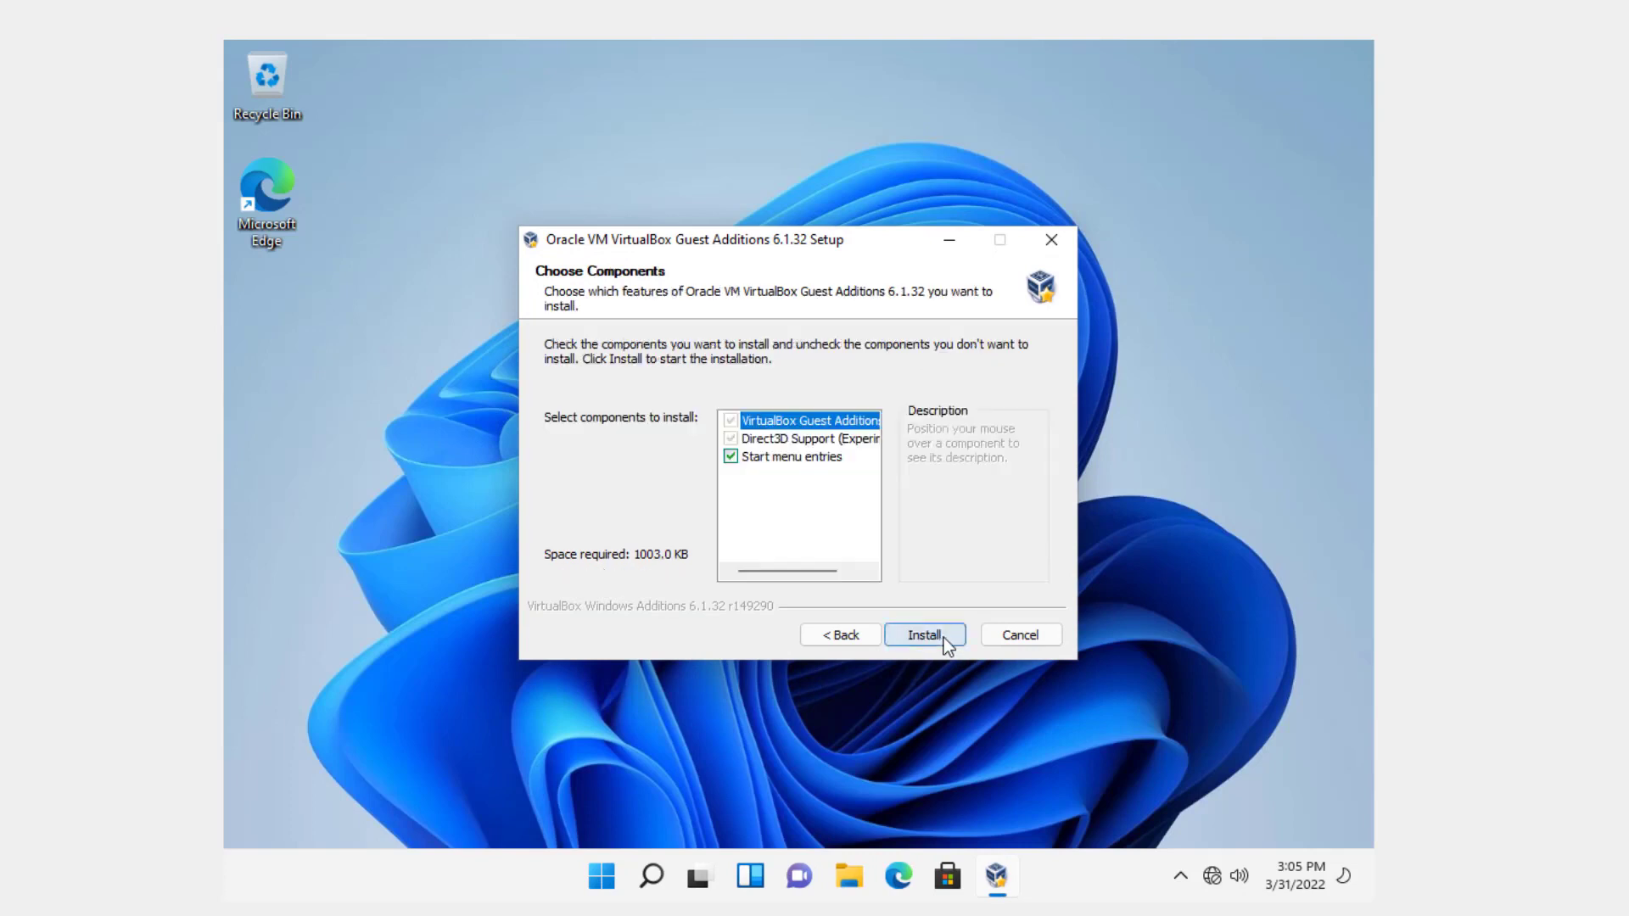
{"action": "left_click", "coordinate": [944, 638]}
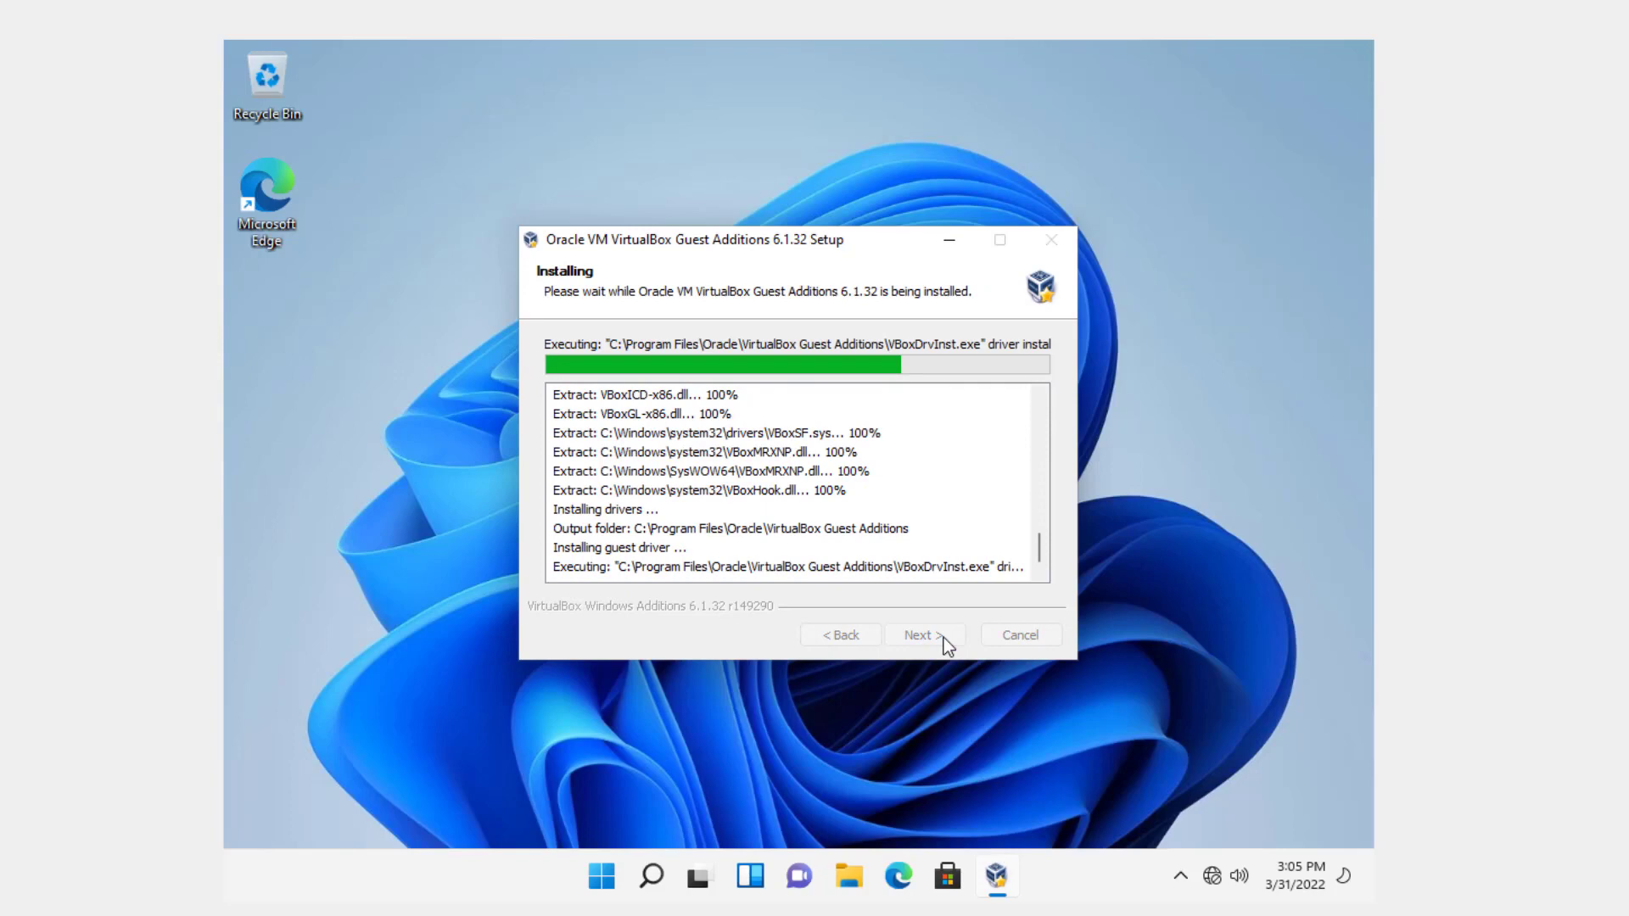
{"action": "left_click", "coordinate": [918, 455]}
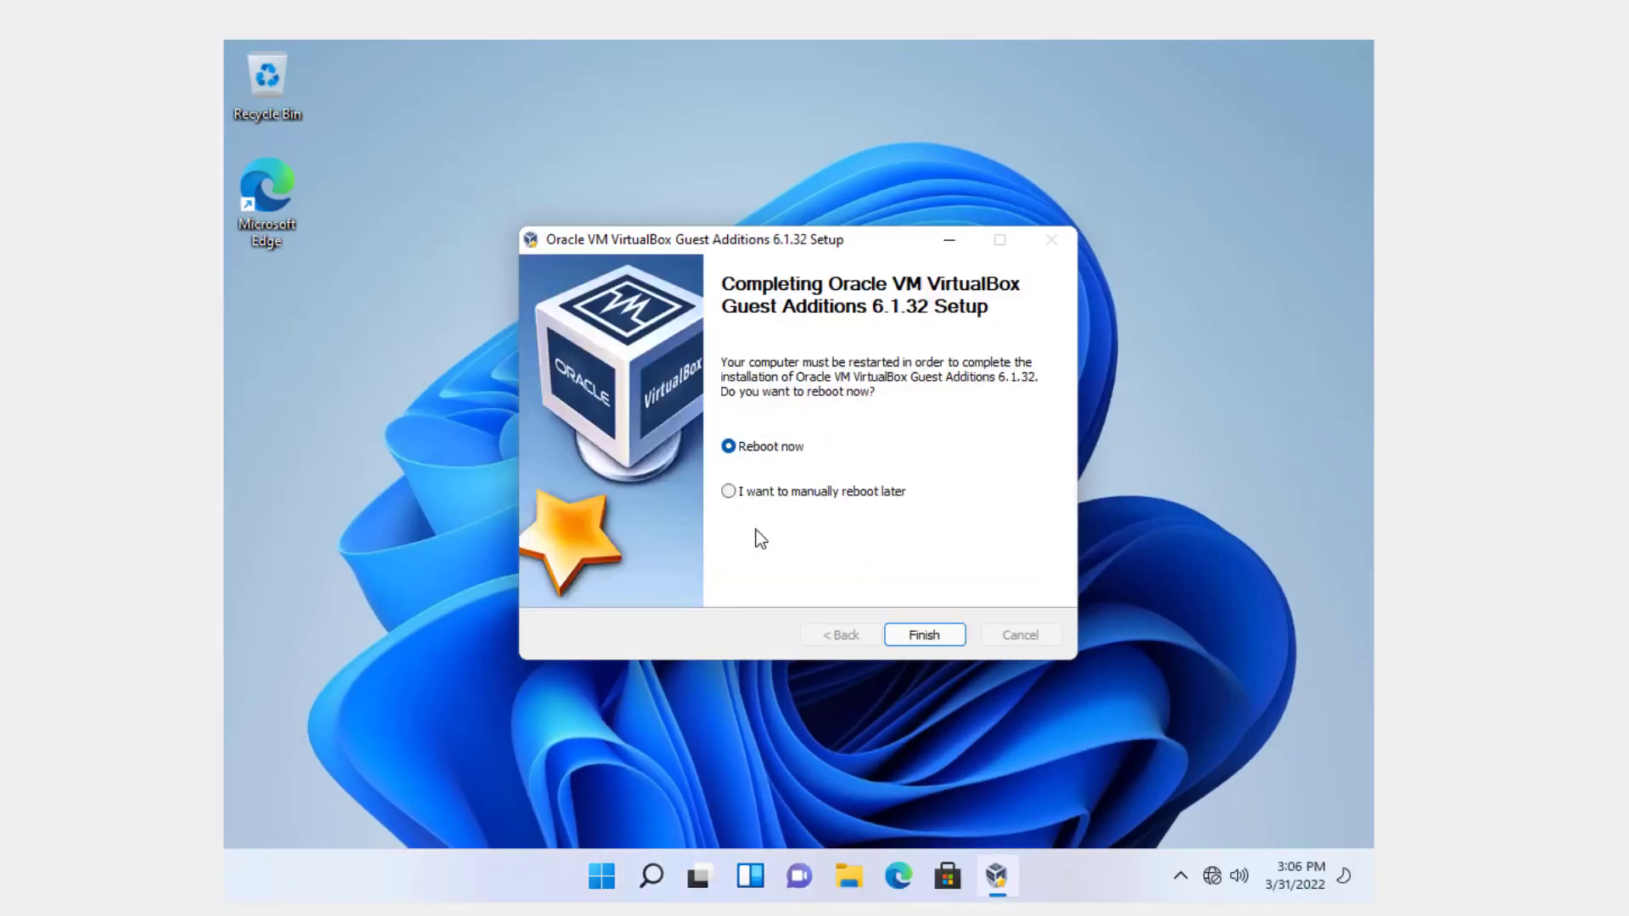
Step: Reboot the virtual machine to complete the Guest Additions setup and sign in with the account password
{"action": "left_click", "coordinate": [933, 641]}
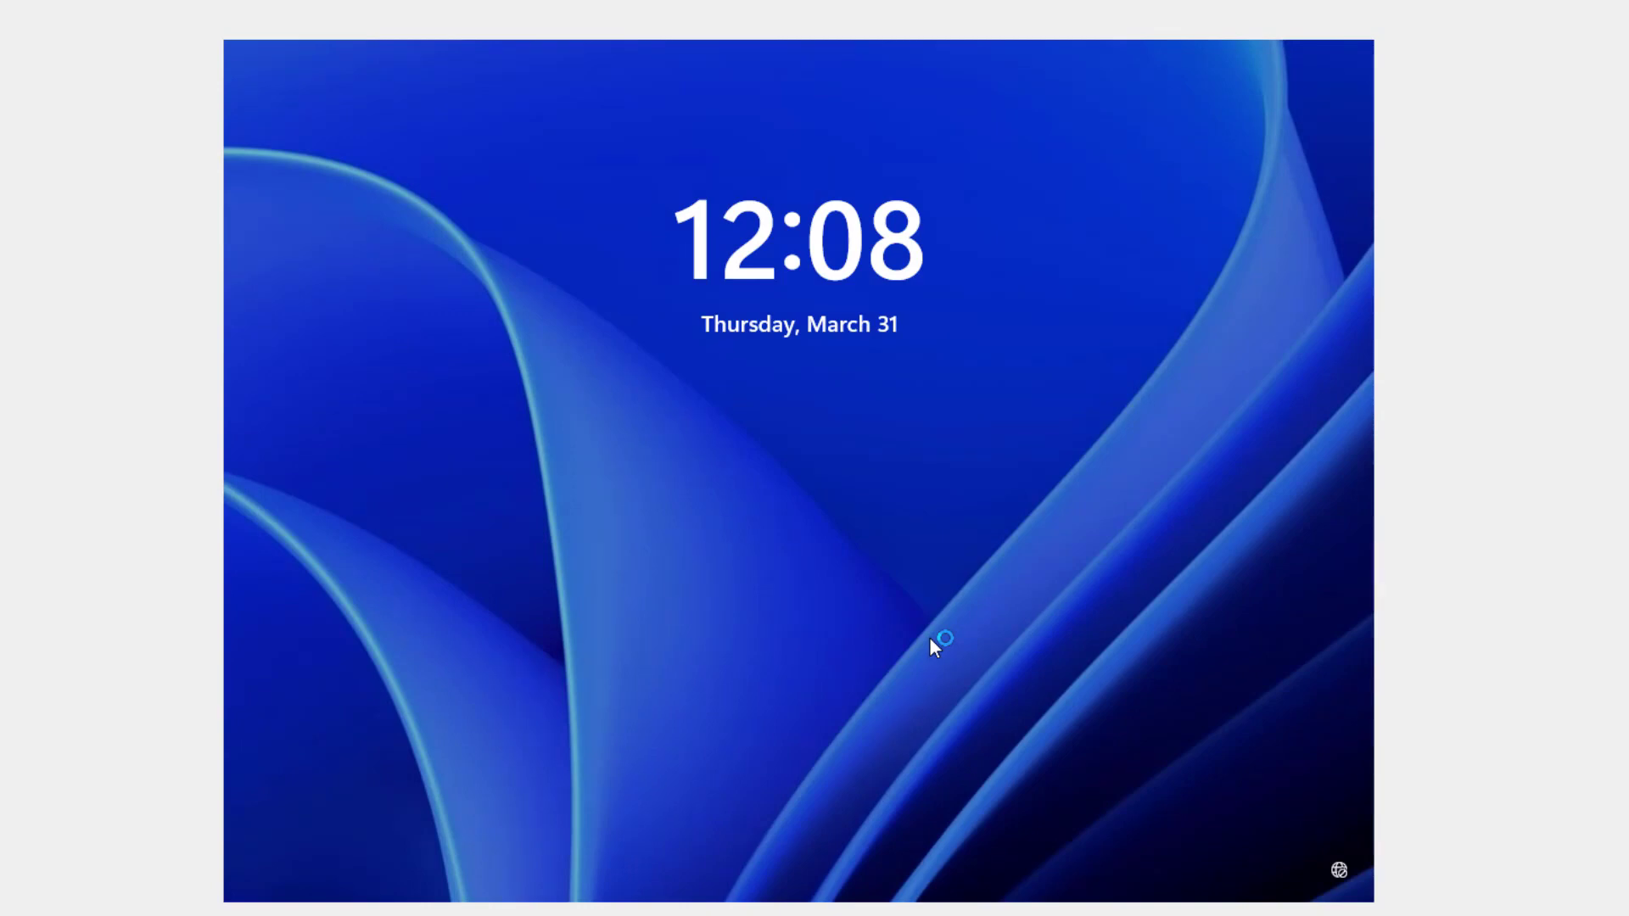
{"action": "left_click", "coordinate": [815, 460]}
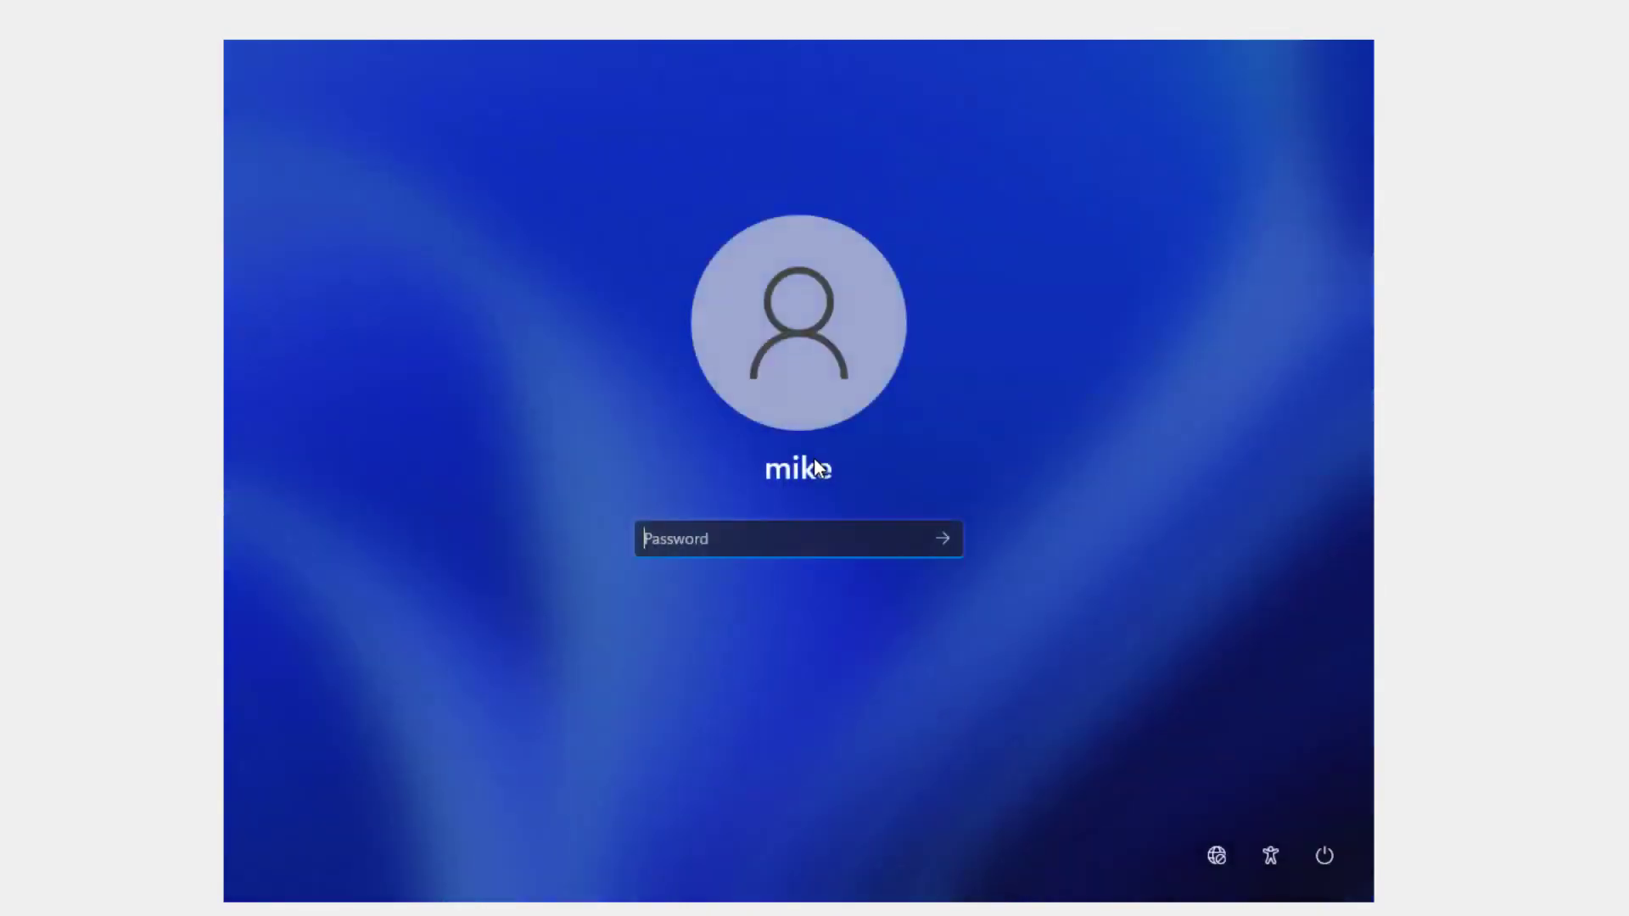
{"action": "type", "text": "•••••"}
{"action": "key", "text": "Return"}
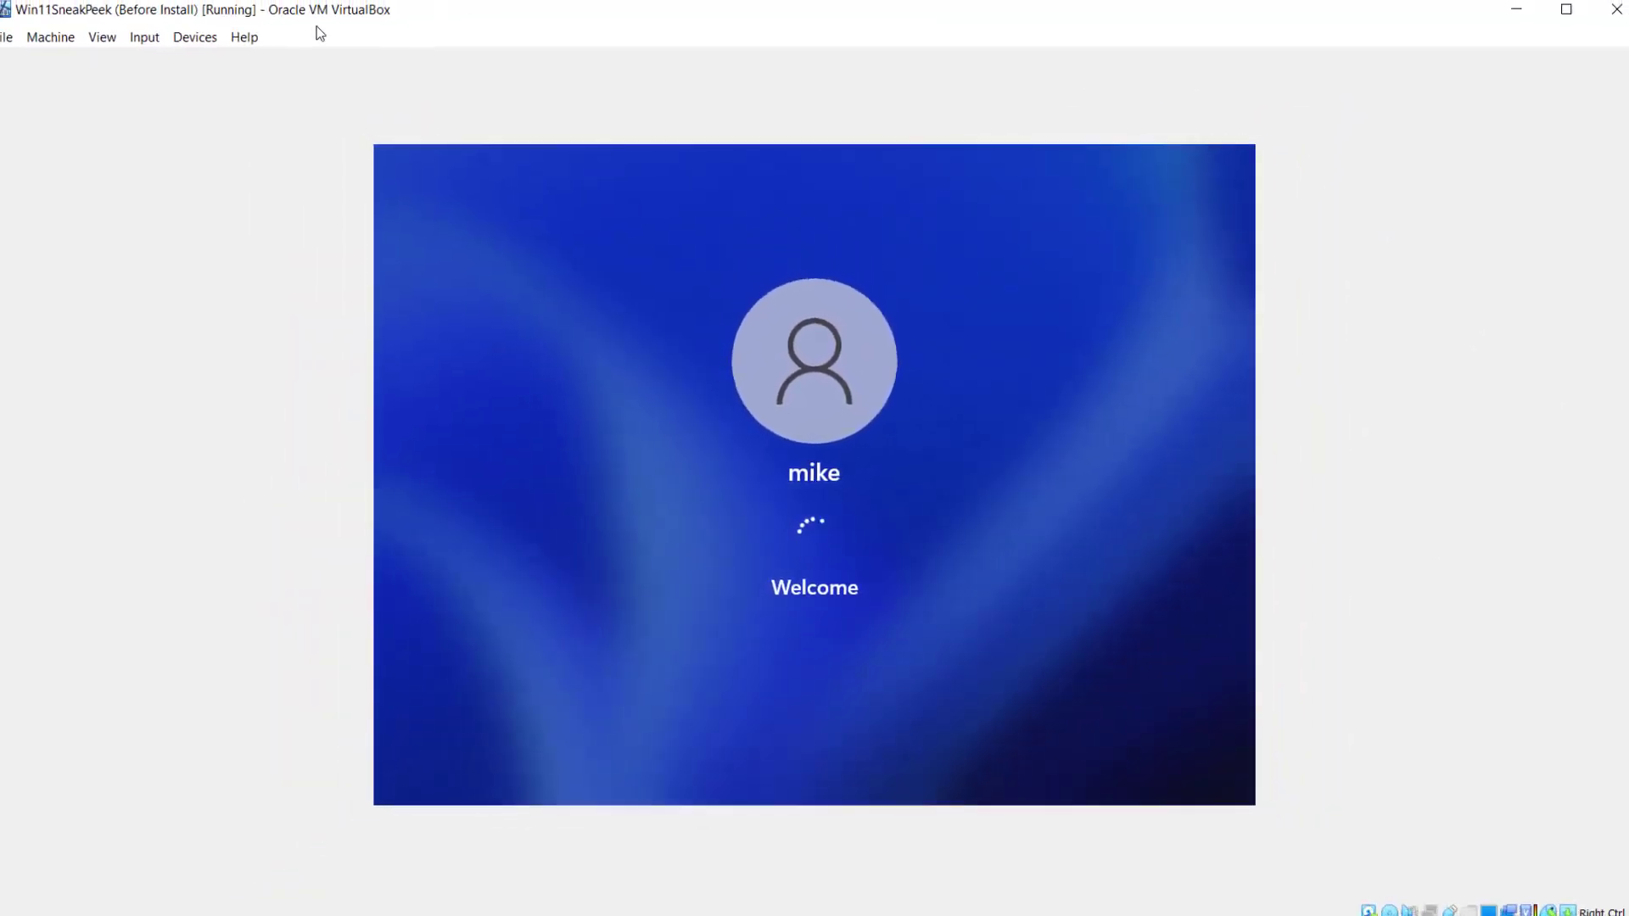
Step: Adjust the virtual machine window to the guest display size and enlarge the window to nearly fill the host screen
{"action": "left_click", "coordinate": [114, 45]}
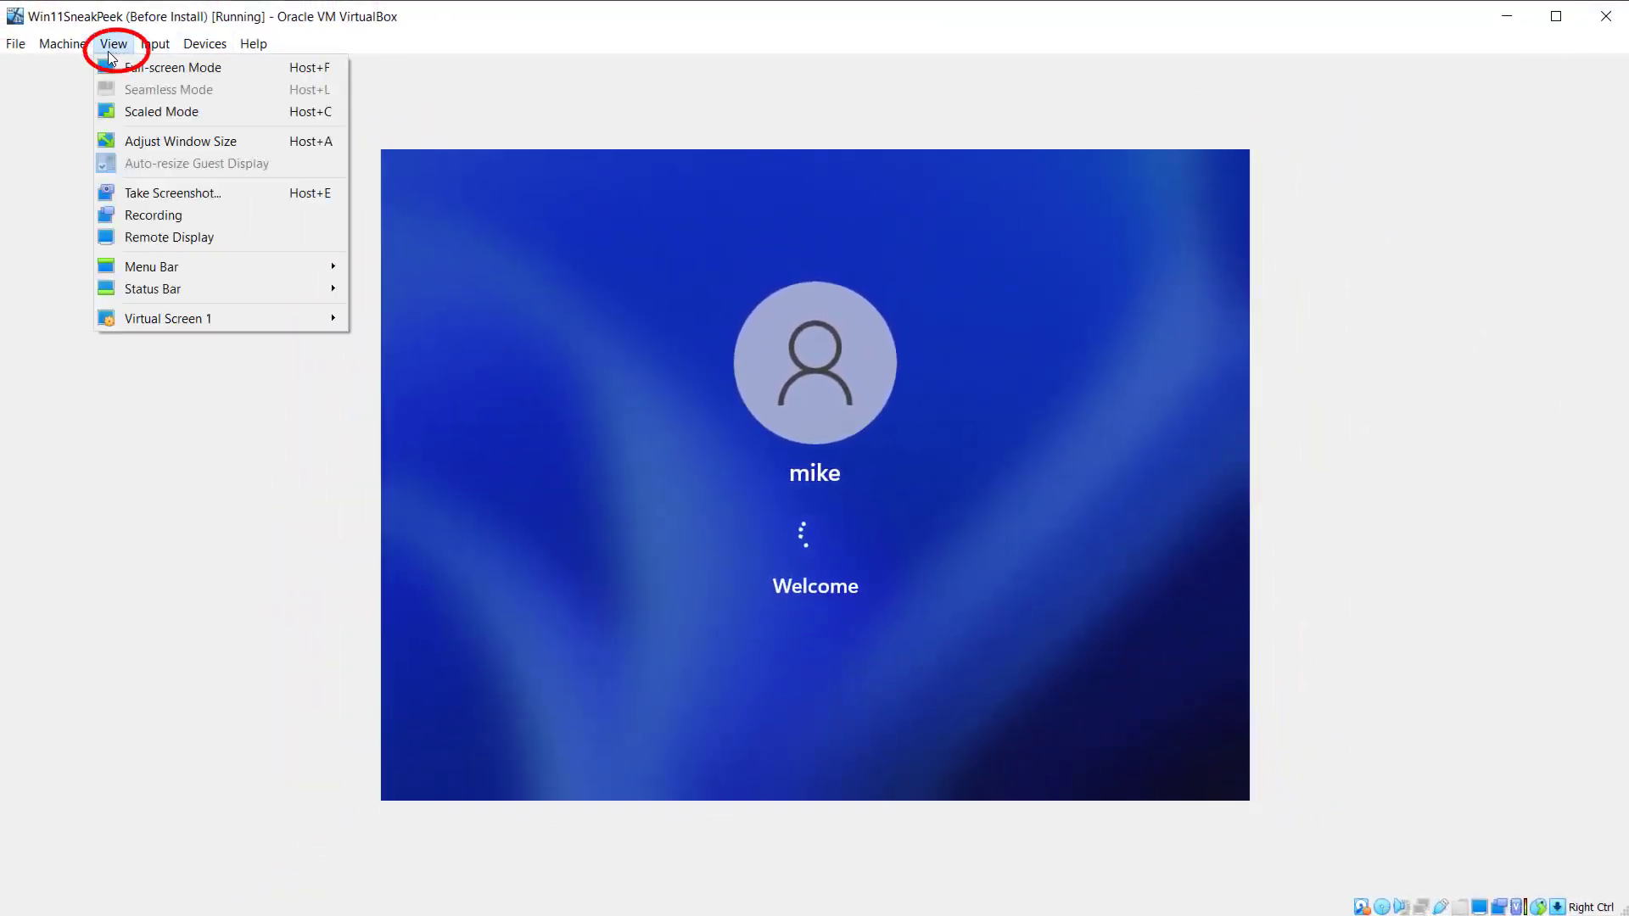
{"action": "left_click", "coordinate": [134, 141]}
{"action": "left_click_drag", "start_coordinate": [861, 721], "coordinate": [1622, 906]}
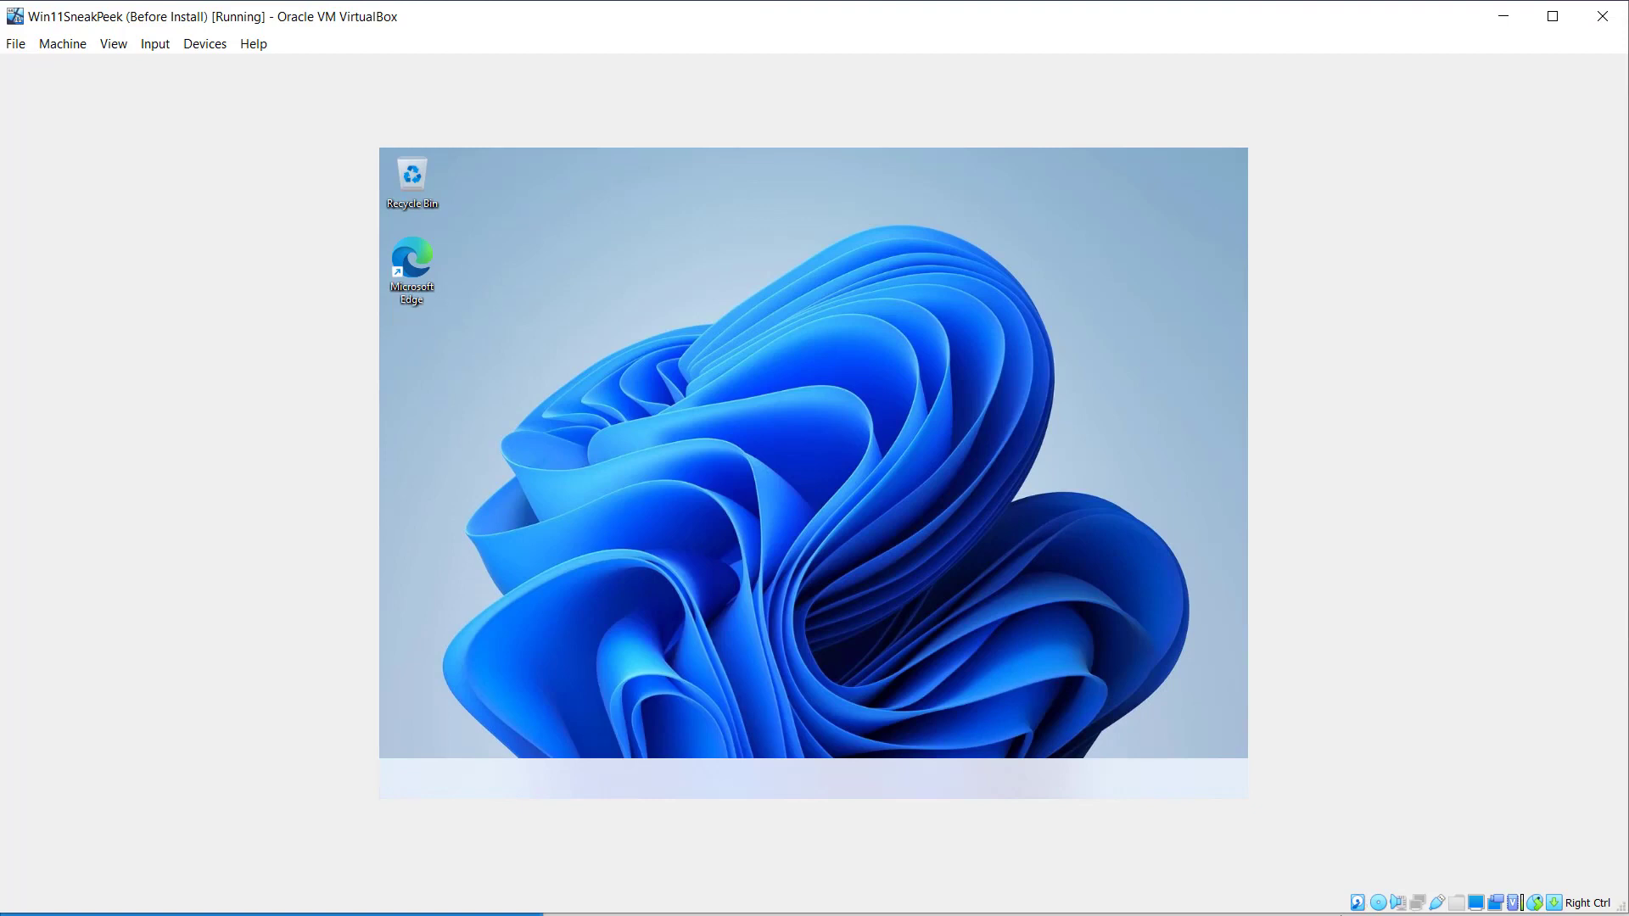
Step: Switch the virtual machine window to Scaled Mode and return it to windowed mode
{"action": "left_click", "coordinate": [122, 49]}
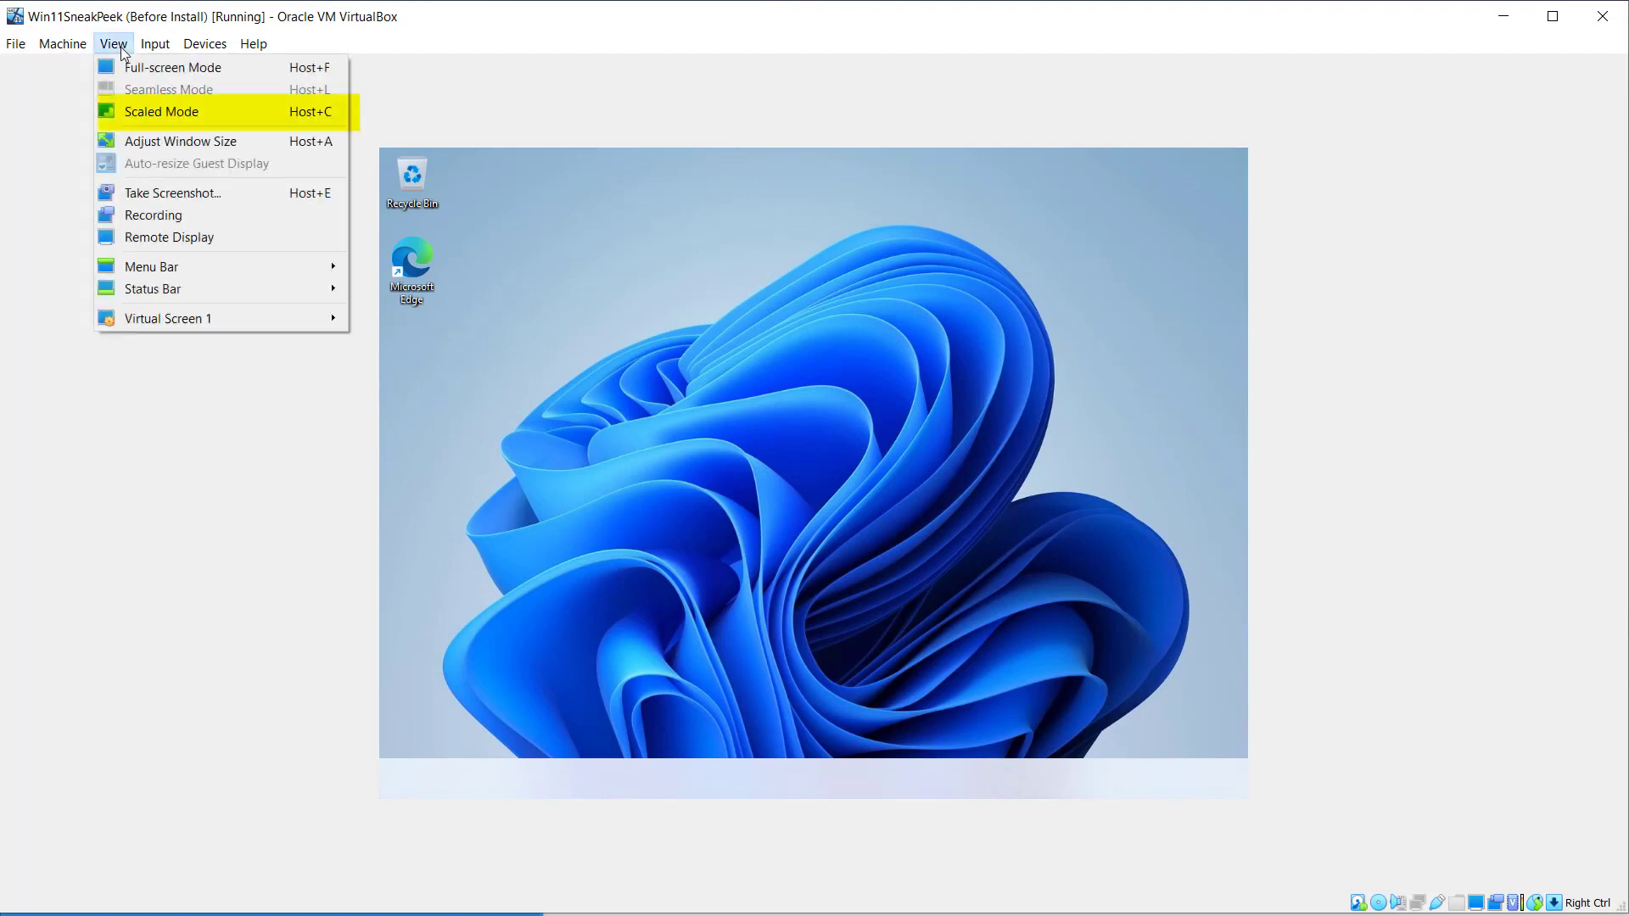
{"action": "left_click", "coordinate": [153, 126]}
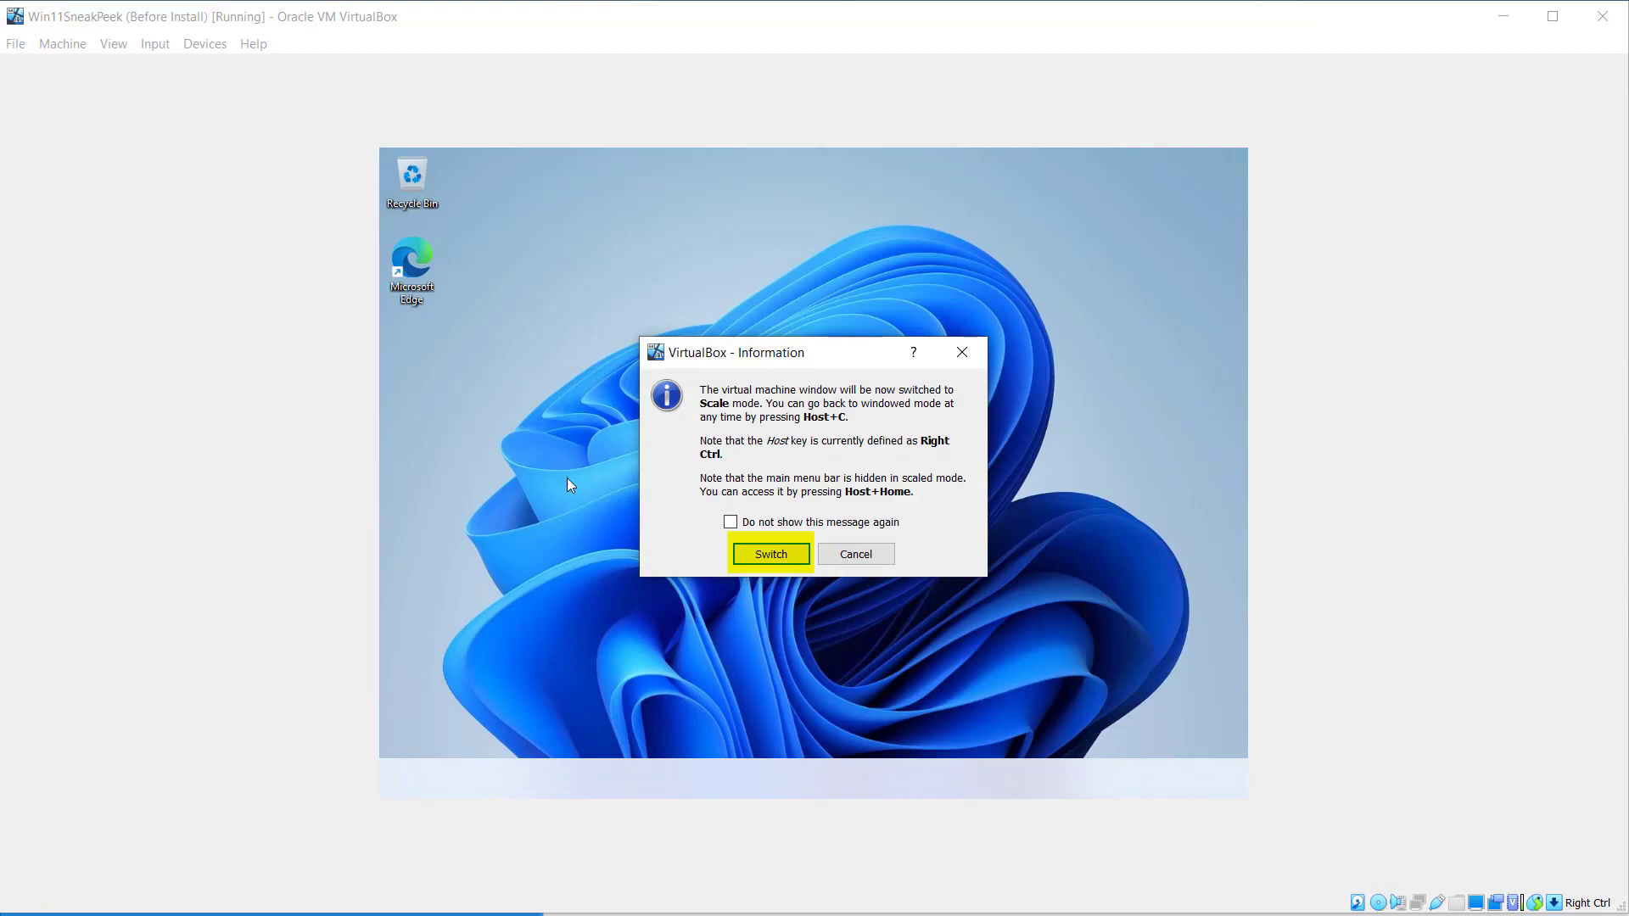
{"action": "left_click", "coordinate": [769, 553]}
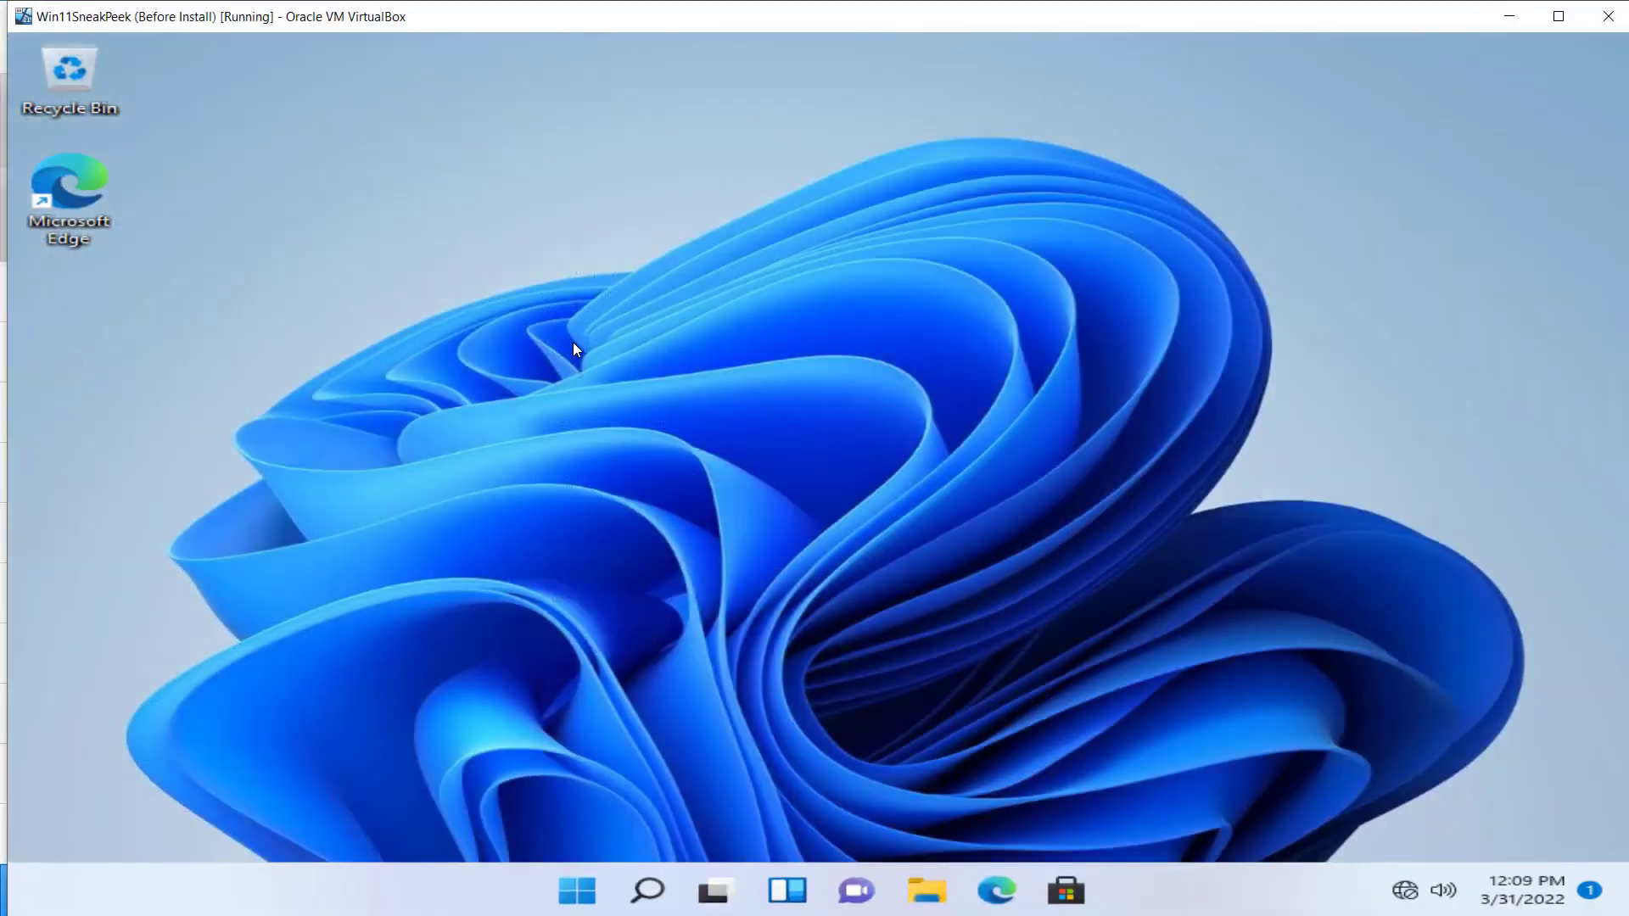
{"action": "key", "text": "ctrl+c"}
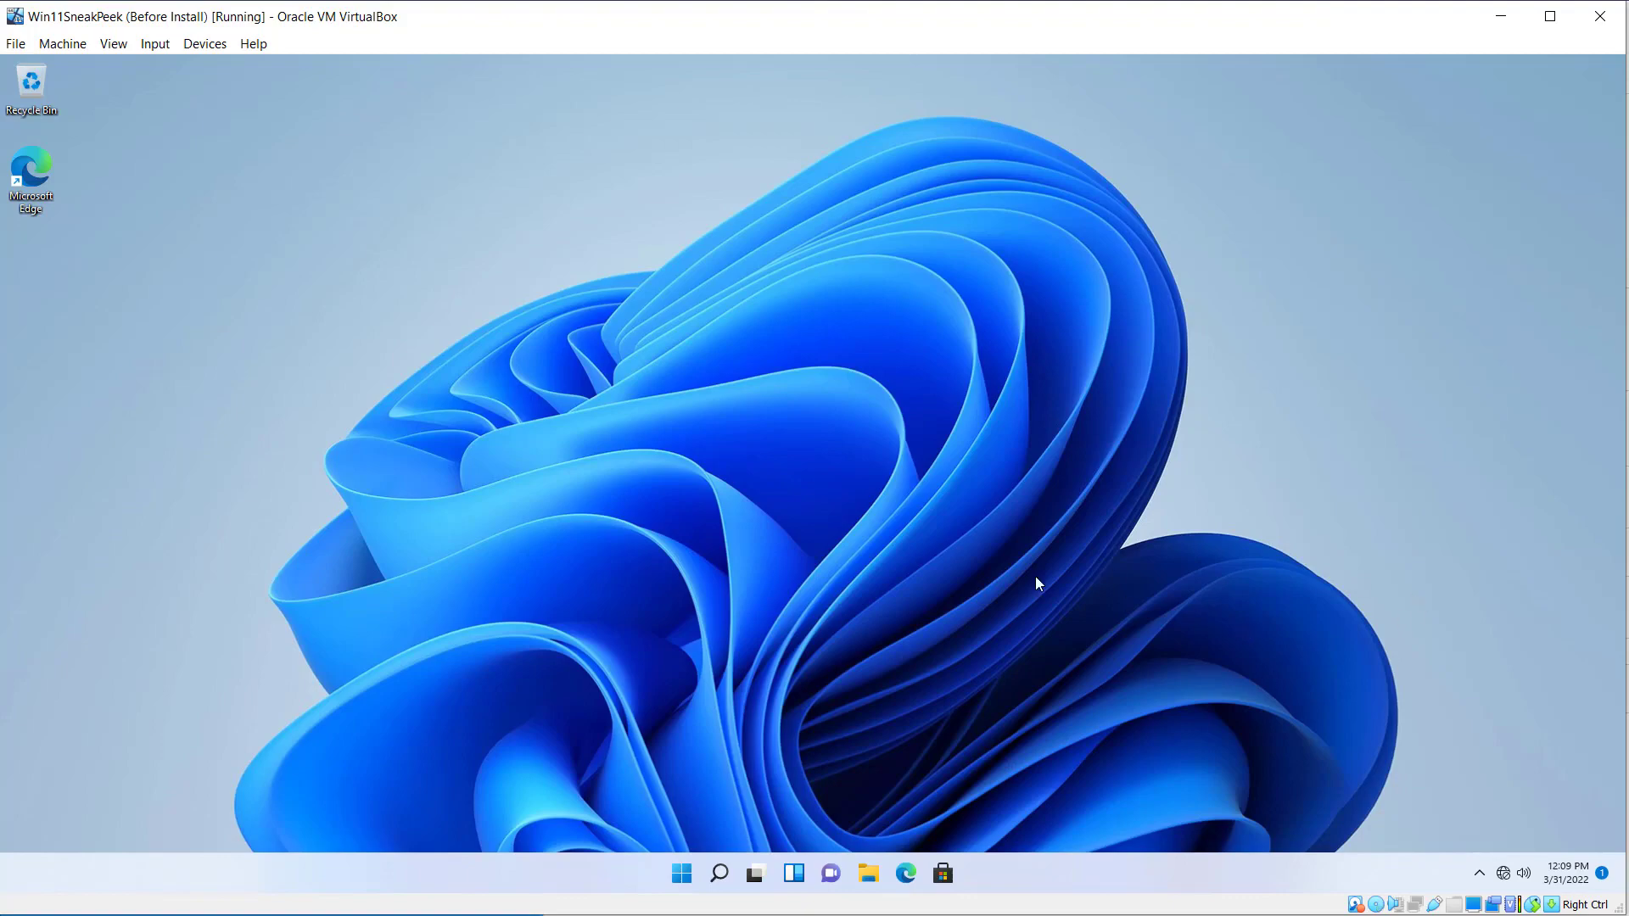
Step: Shrink the virtual machine window, connect its network adapter, and enlarge the window again
{"action": "left_click_drag", "start_coordinate": [1619, 907], "coordinate": [1543, 826]}
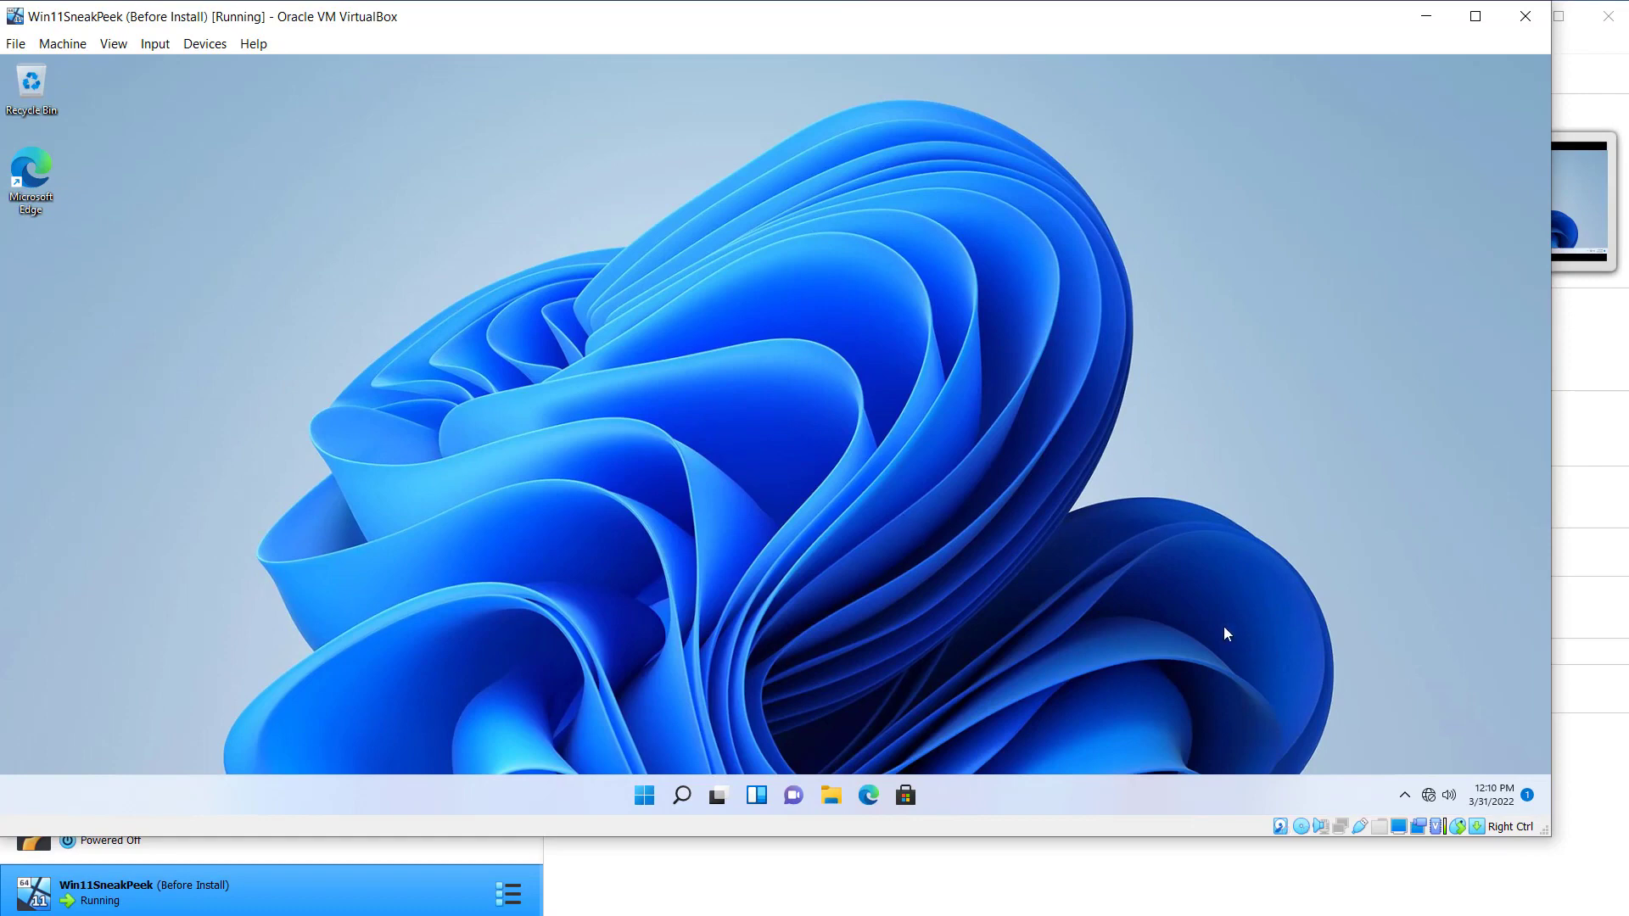
{"action": "right_click", "coordinate": [1343, 833]}
{"action": "left_click", "coordinate": [1380, 875]}
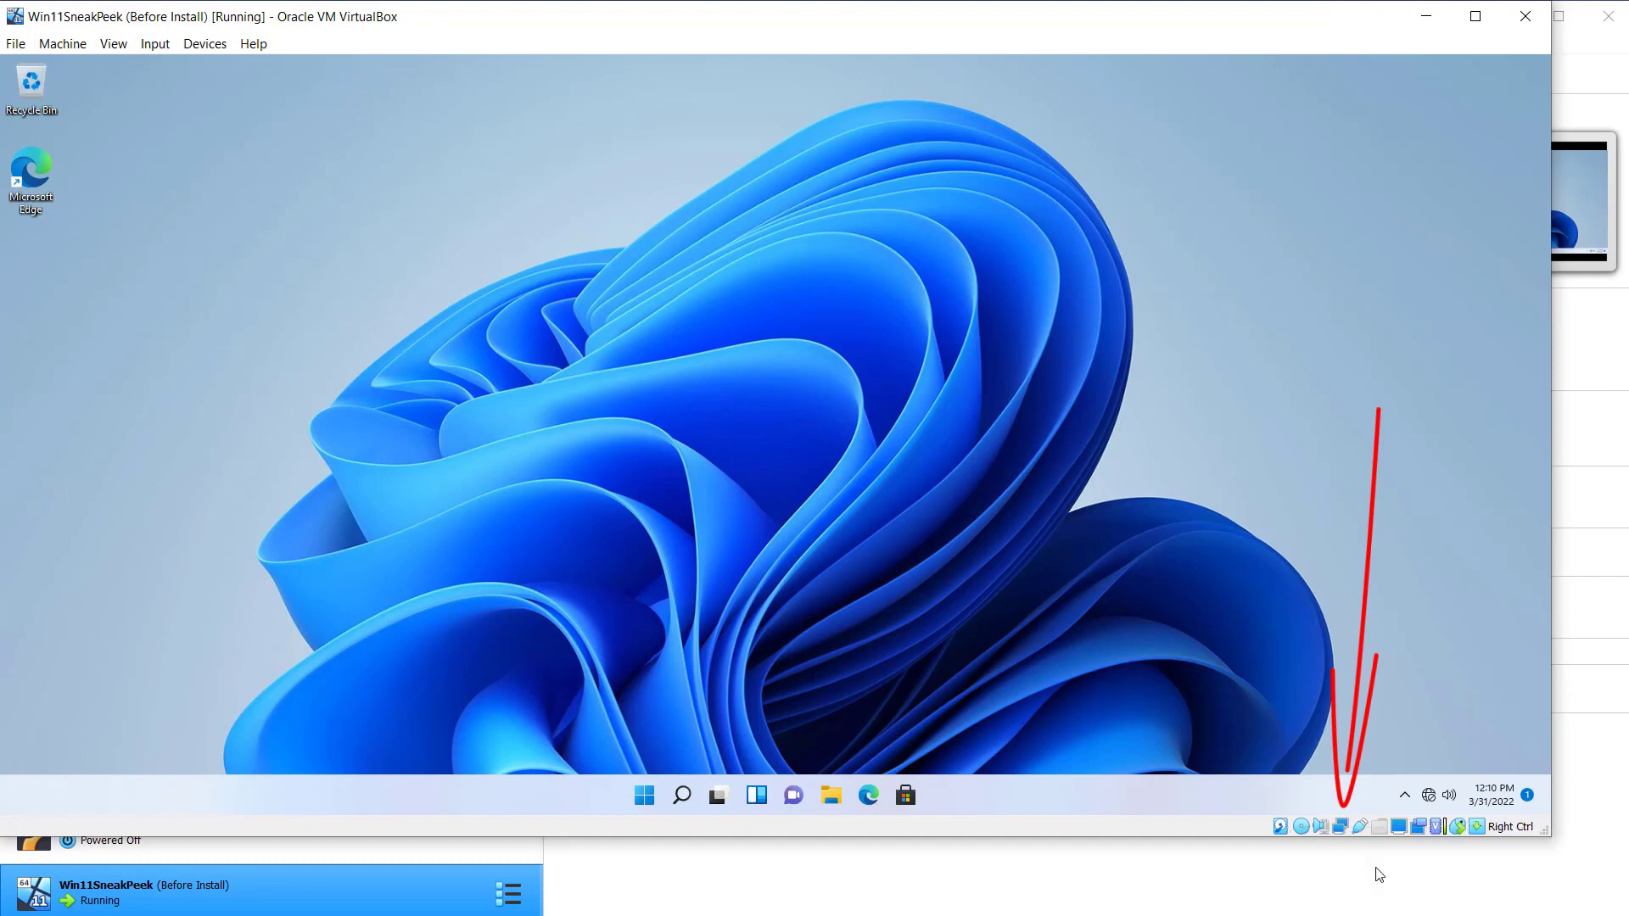
{"action": "left_click_drag", "start_coordinate": [1548, 838], "coordinate": [1625, 906]}
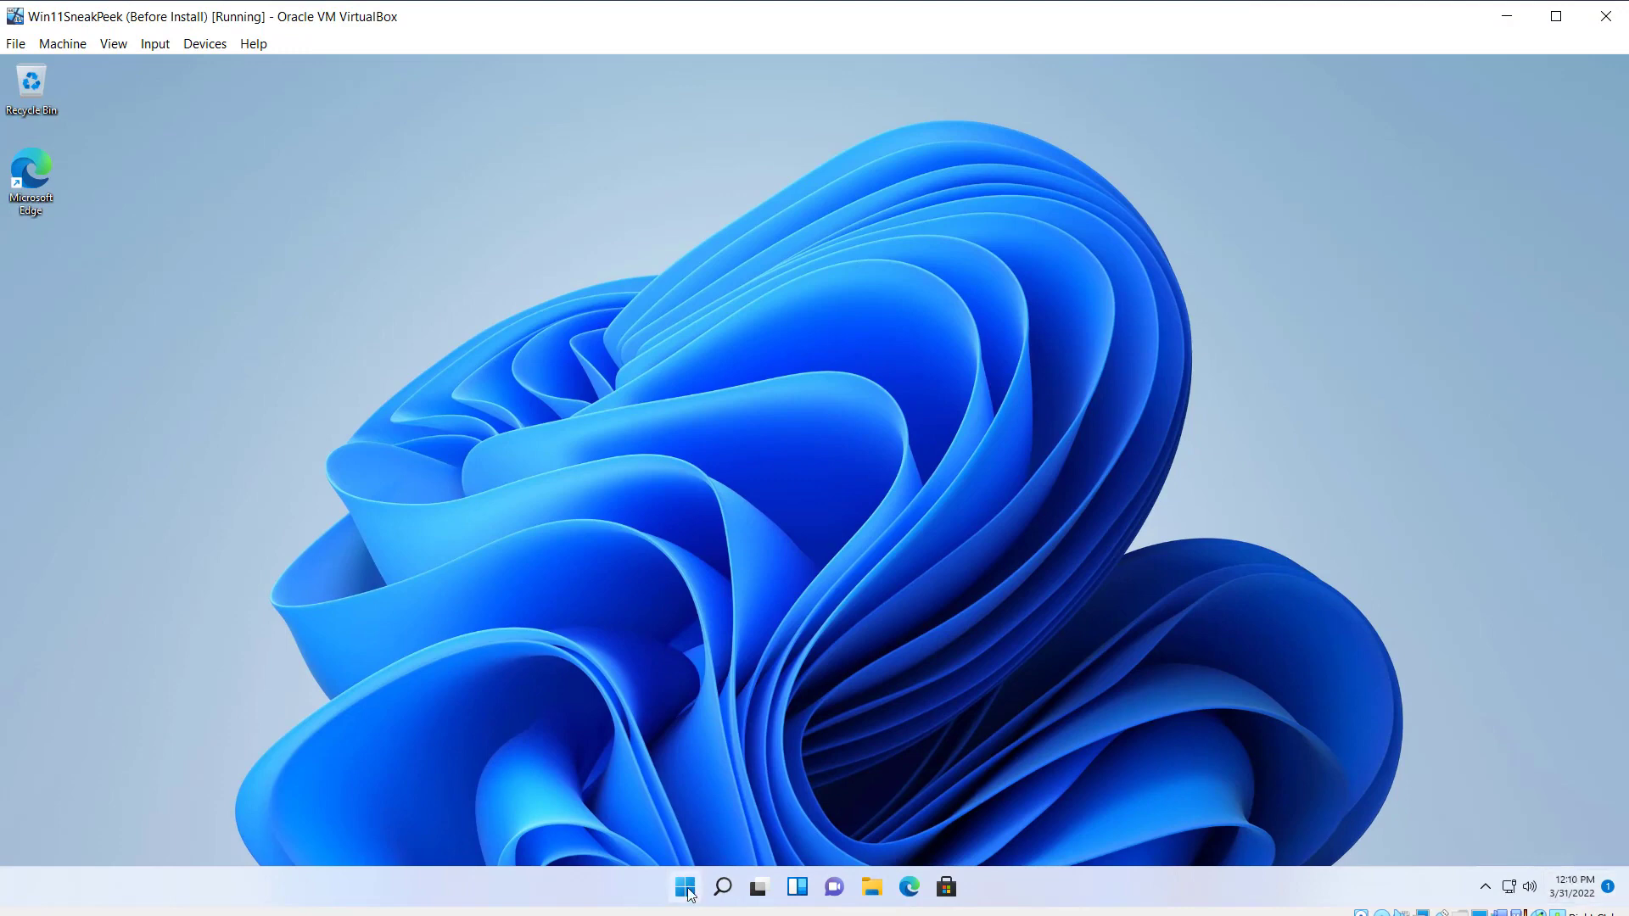
Step: Launch the pinned Solitaire app in the Windows 11 guest
{"action": "left_click", "coordinate": [686, 887]}
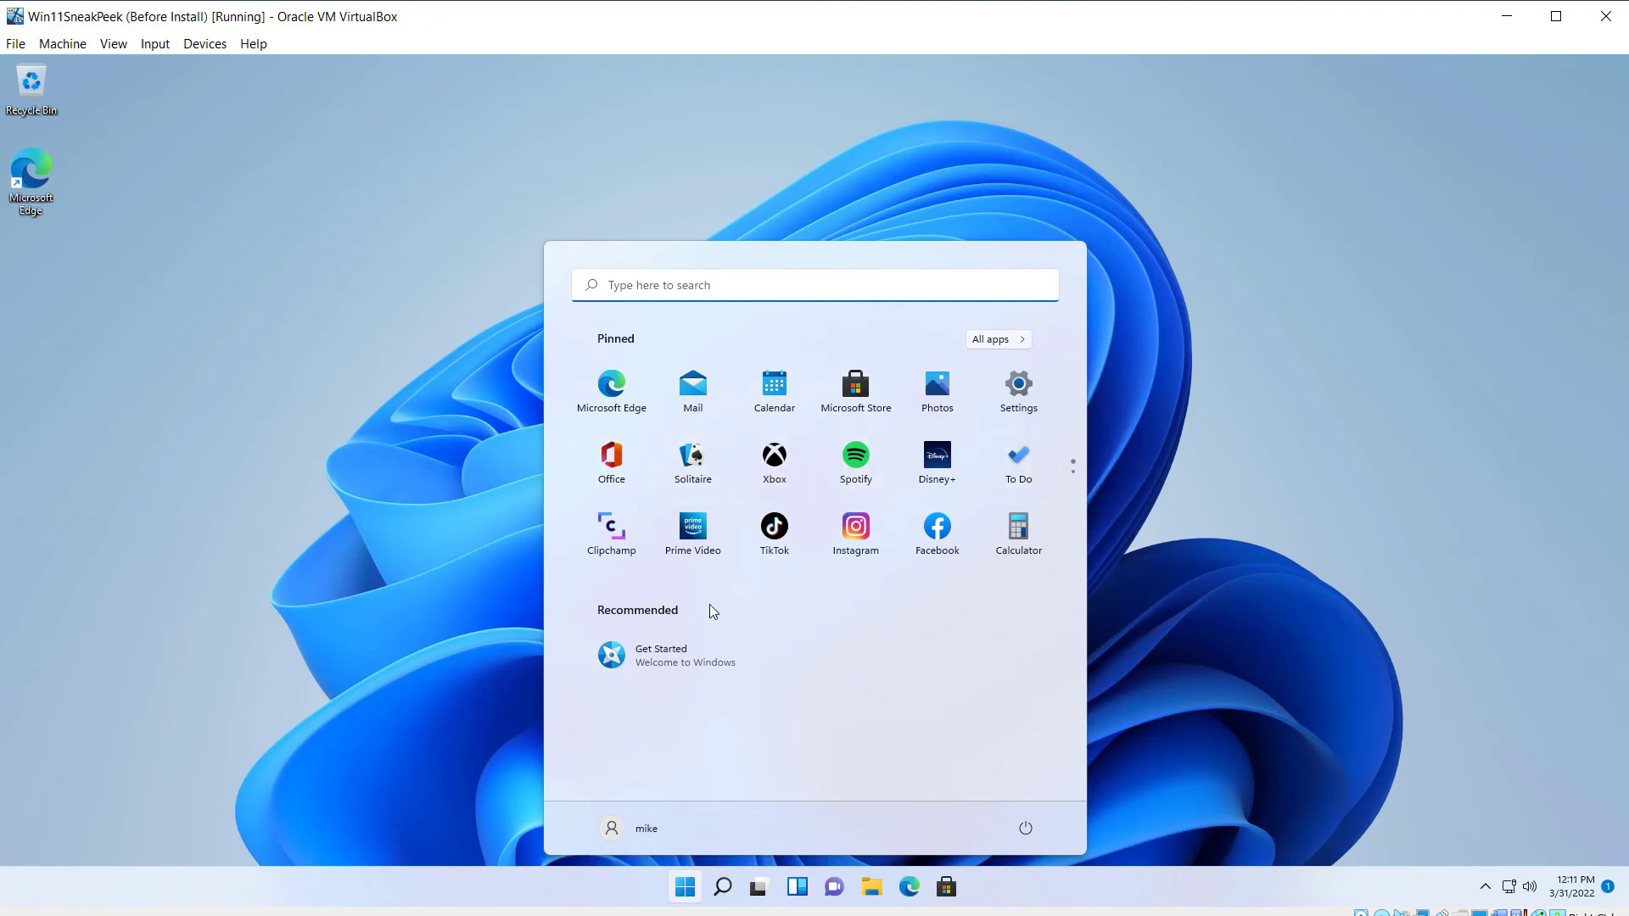
{"action": "left_click", "coordinate": [698, 472]}
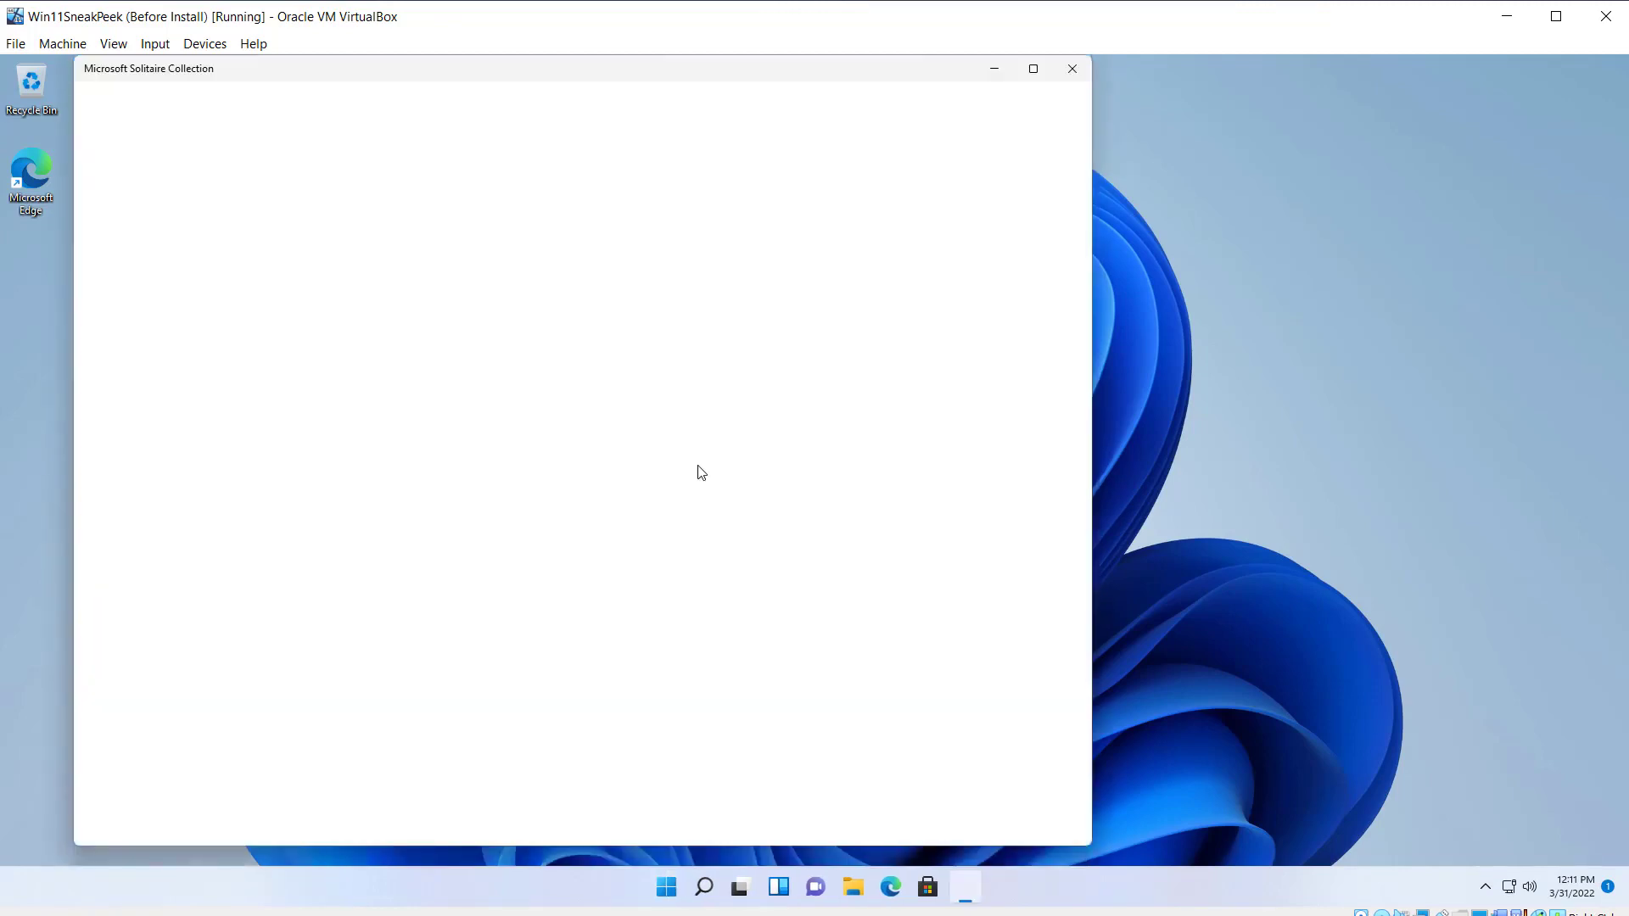